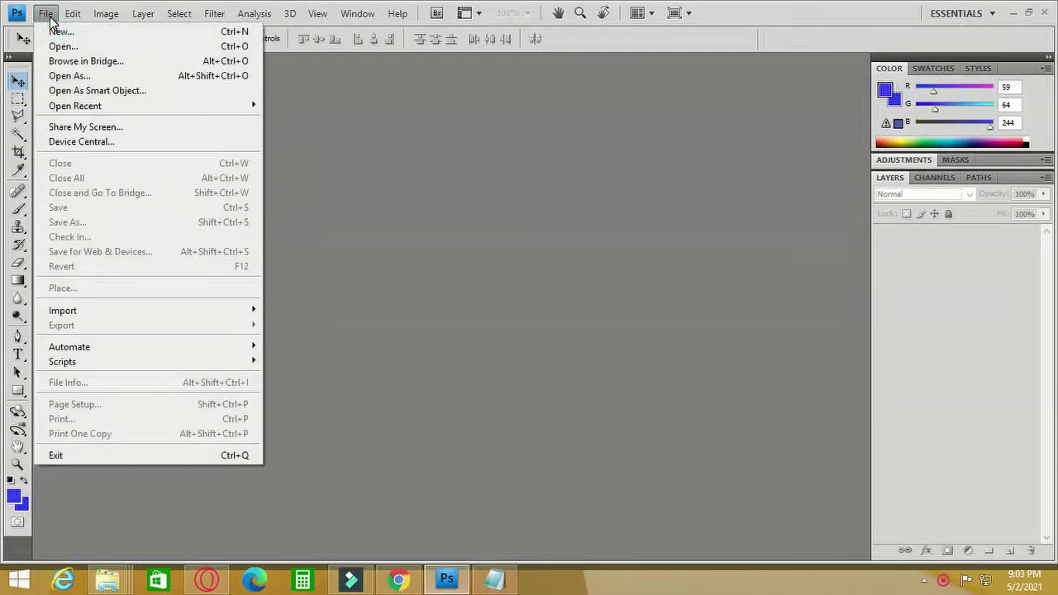
- Create a new document 150 cm wide and 100 cm high at 72 pixels/inch, with CMYK Color mode and a white background
left_click(58, 30)
left_click(383, 262)
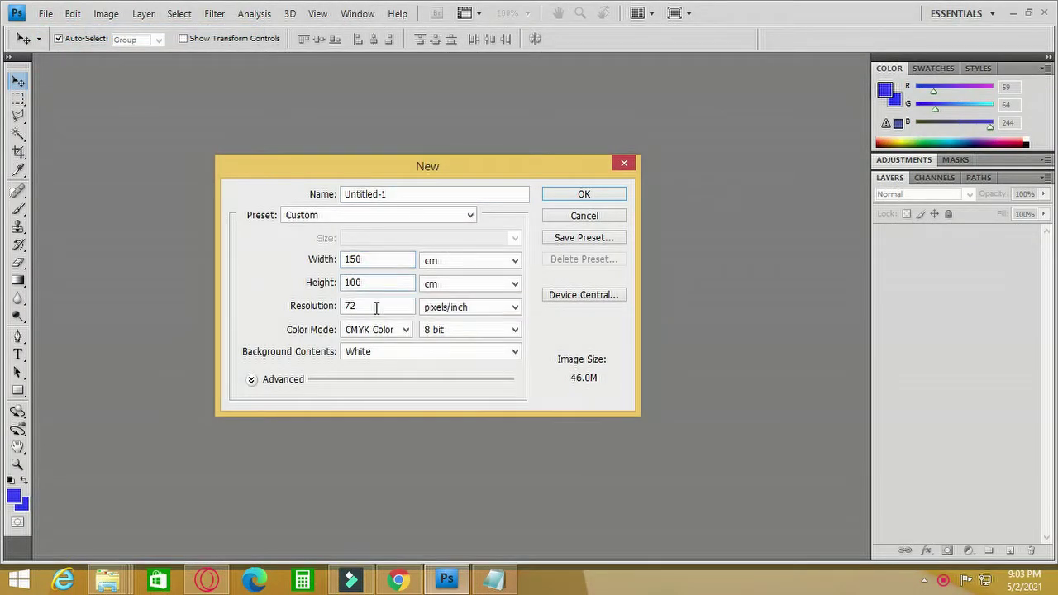
left_click(397, 334)
left_click(367, 386)
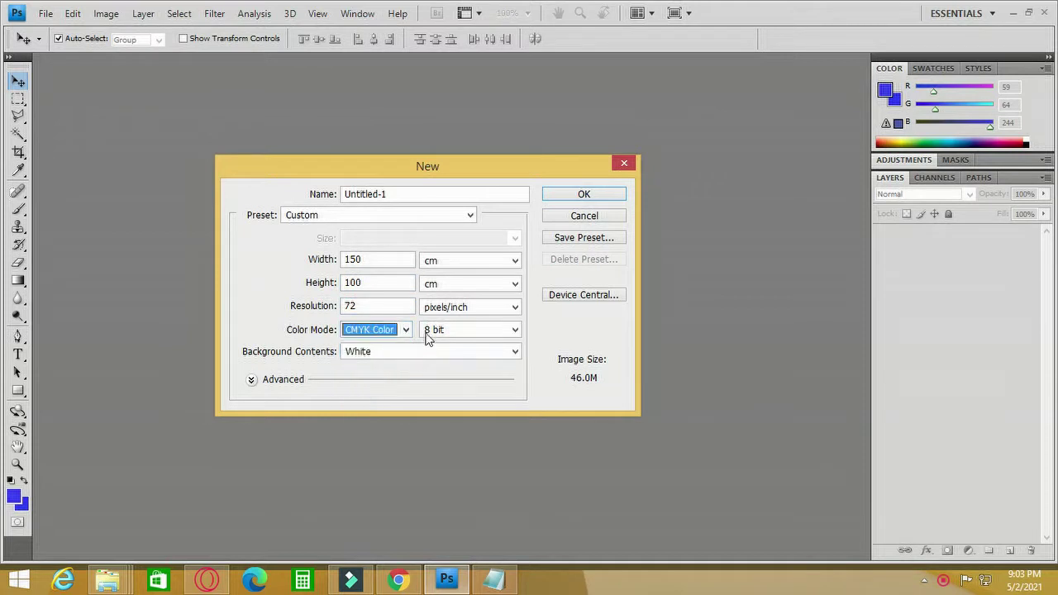
left_click(583, 195)
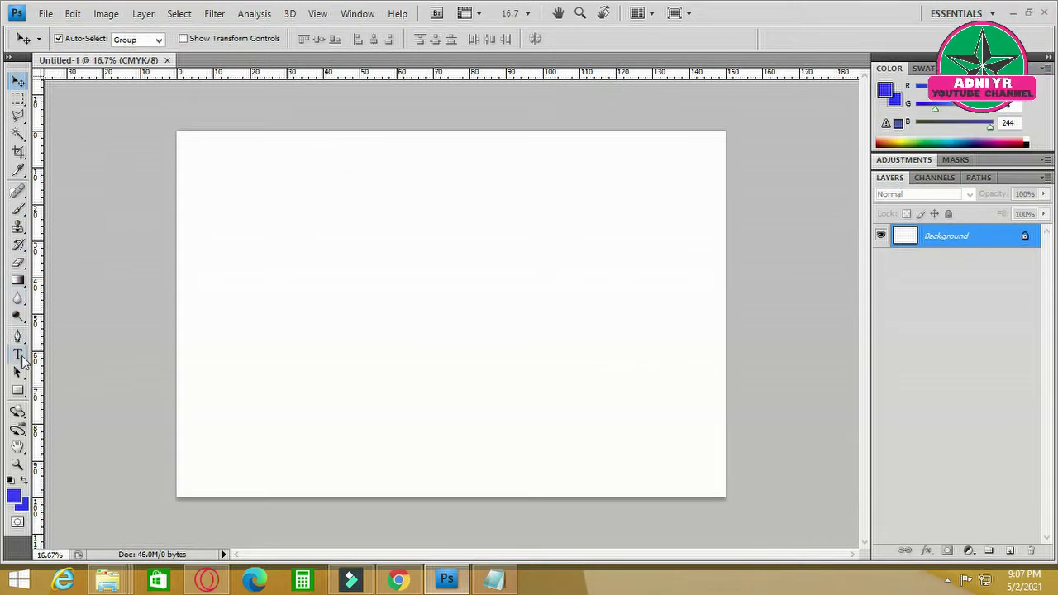
- Add centred black text in the canvas's upper part reading "DILARANG BUANG SAMAPAH" with "DI SEPANJANG JALAN KUBURAN" on the second line
left_click(17, 354)
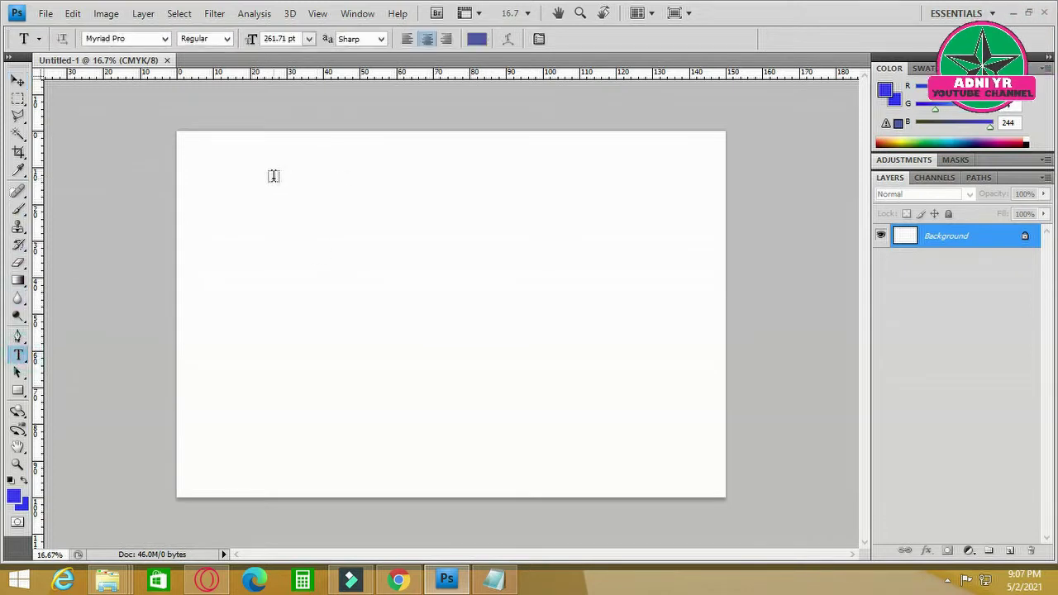
key("d")
left_click(253, 192)
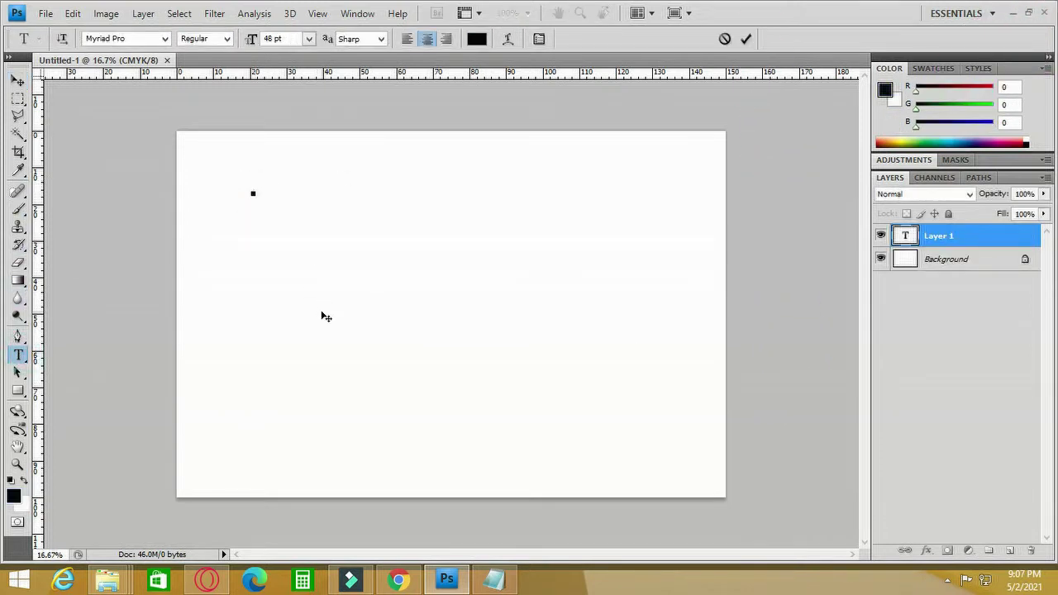
type("DILARANG")
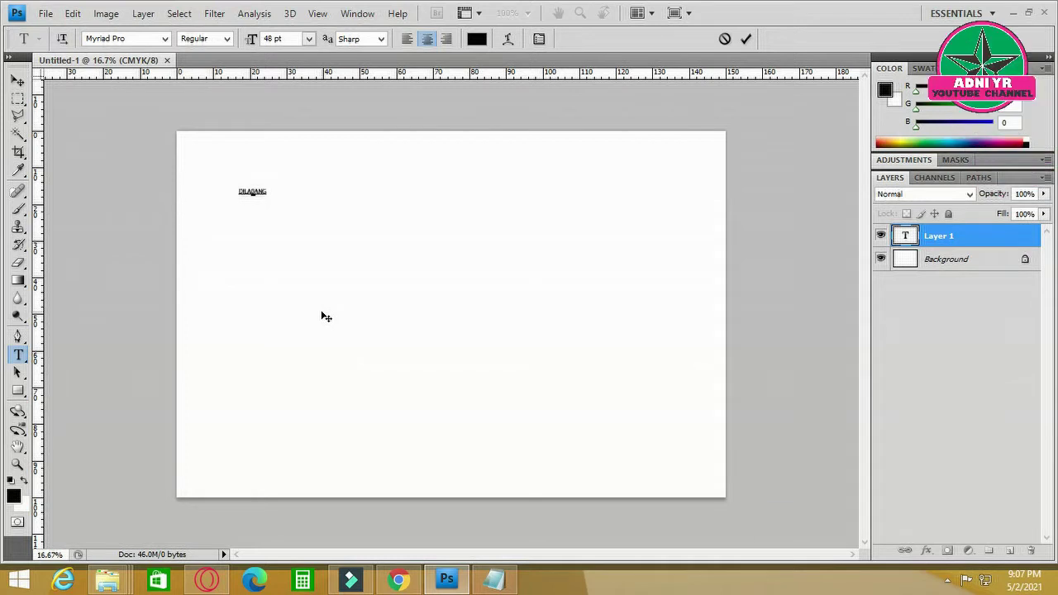
type(" BUANG SAMAPAH")
key("Return")
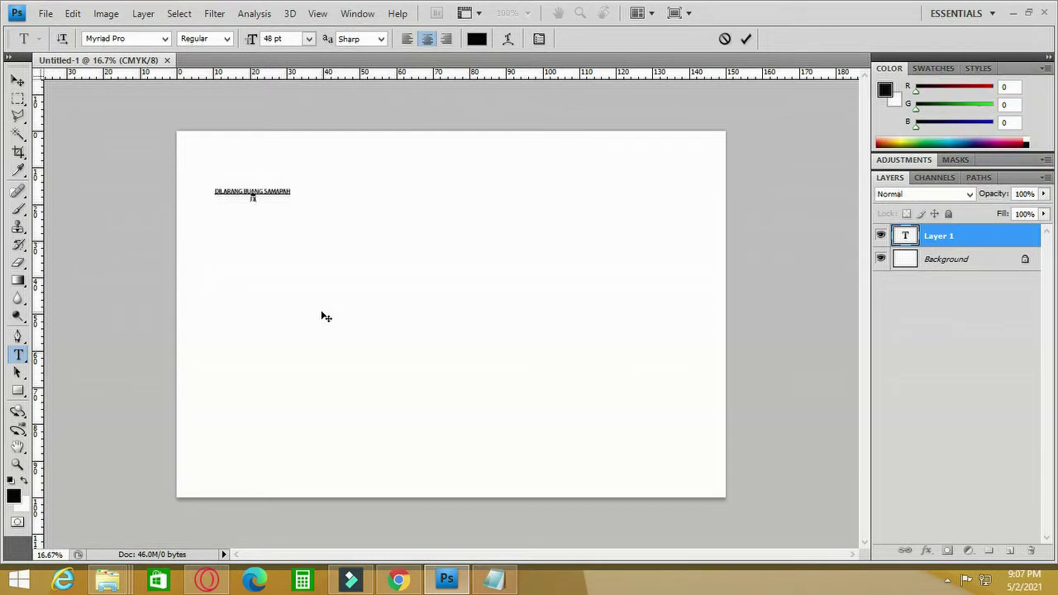
type("DI SEPANJANG JALAN KUBURAN")
- Increase the font size of the whole text, scale it to about 278% and place it near the canvas's upper middle
key("ctrl+a")
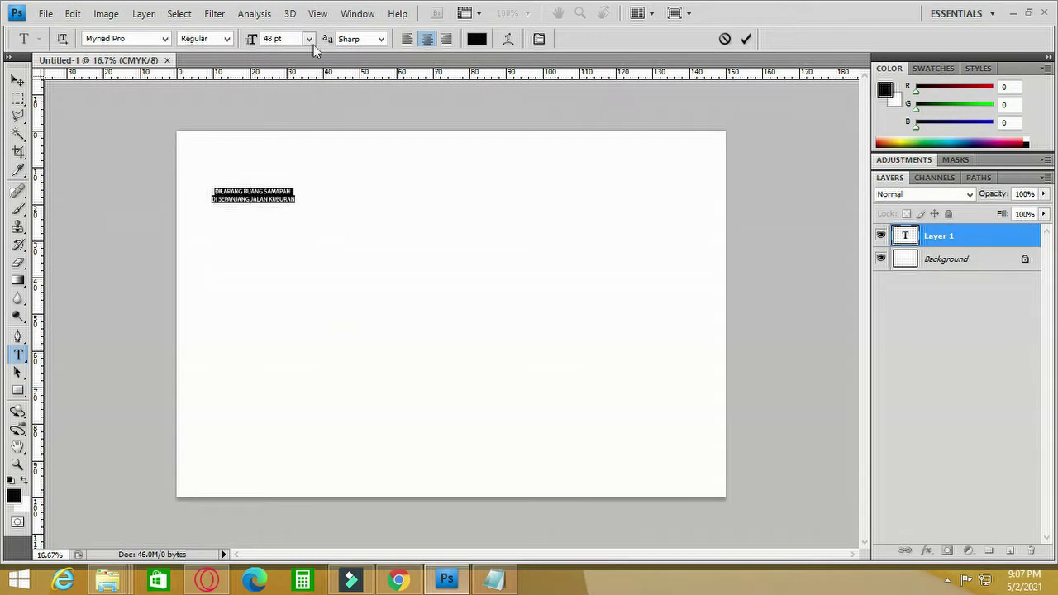
left_click(309, 39)
left_click(296, 300)
left_click(17, 80)
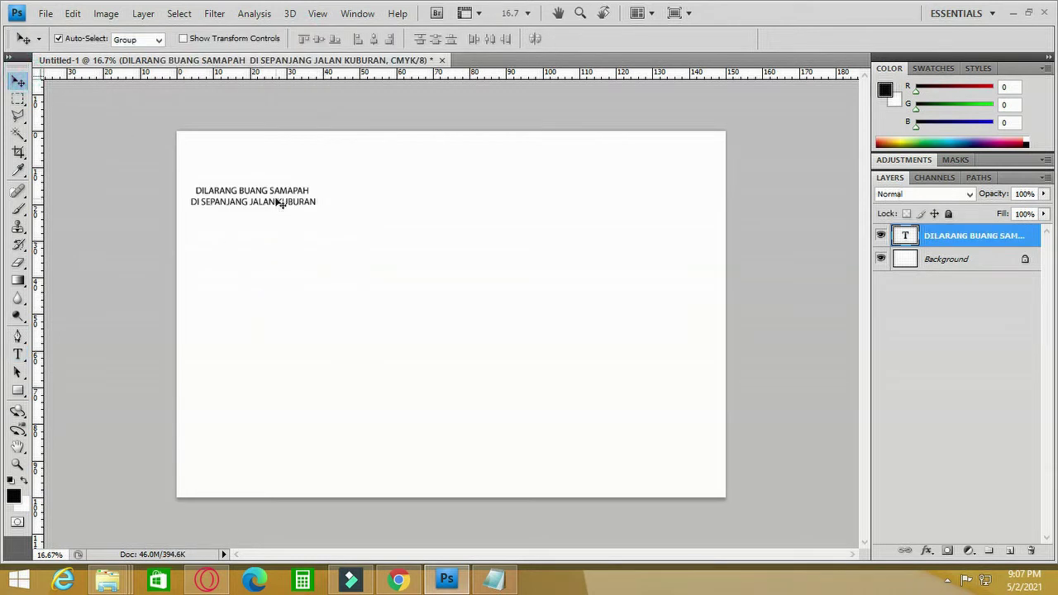
key("ctrl+t")
left_click_drag(321, 212, 502, 242)
left_click_drag(427, 200, 511, 189)
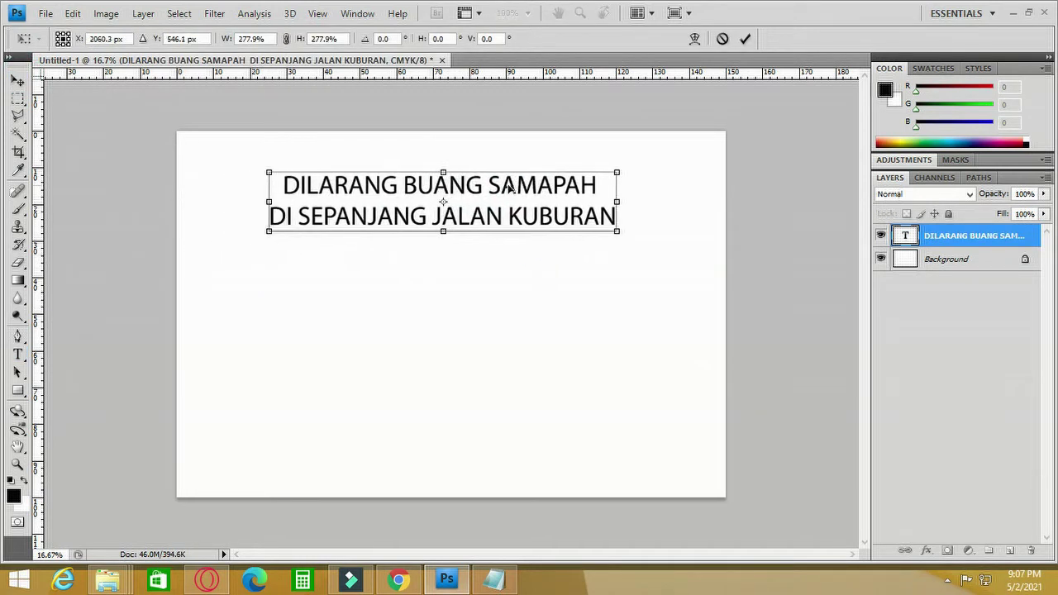
key("Return")
- Correct the word "SAMAPAH" to "SAMPAH" in the first text line
left_click(17, 353)
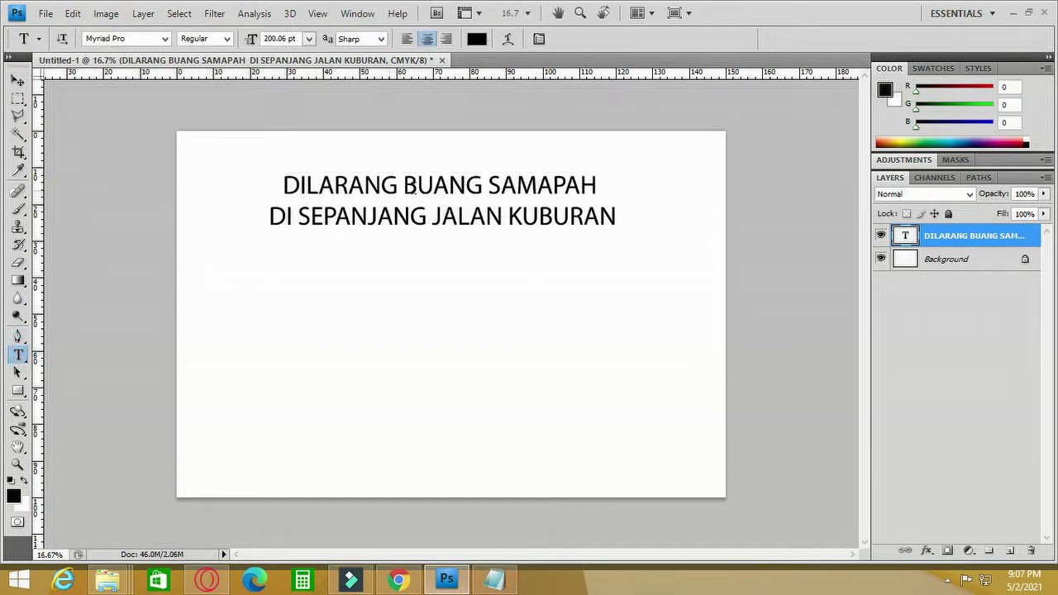
left_click(545, 185)
key("BackSpace")
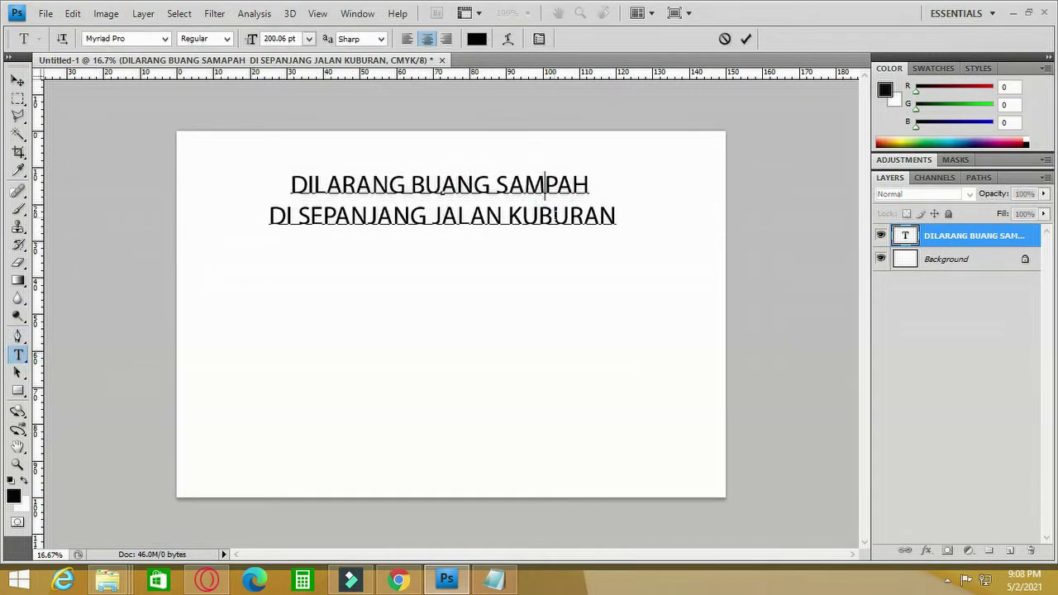
key("ctrl+Return")
key("v")
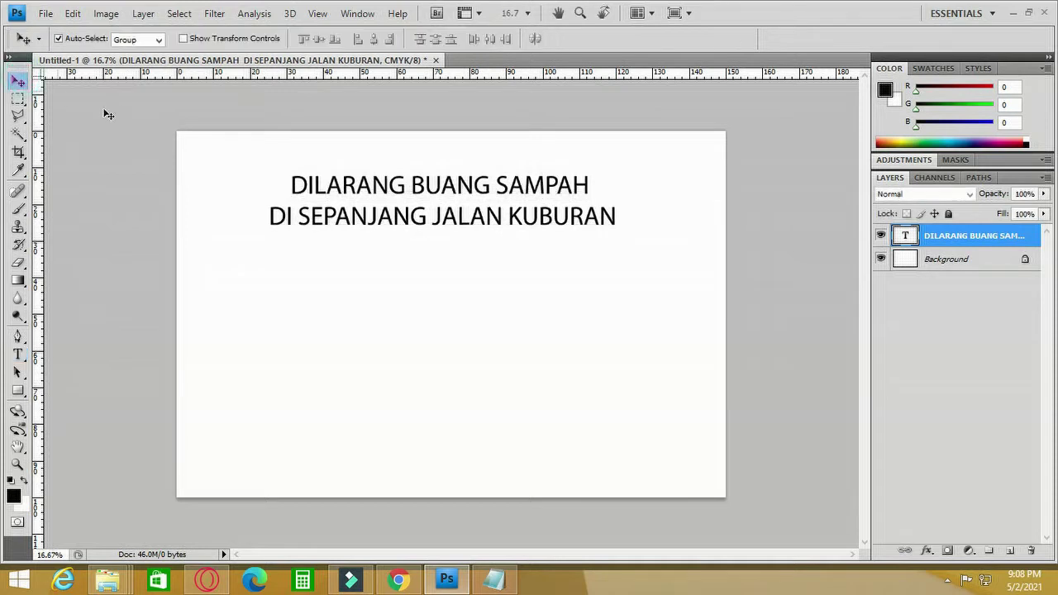
- Scale the two-line text up to about 109% and shift it slightly left towards the canvas centre
key("ctrl+t")
left_click_drag(625, 232, 650, 252)
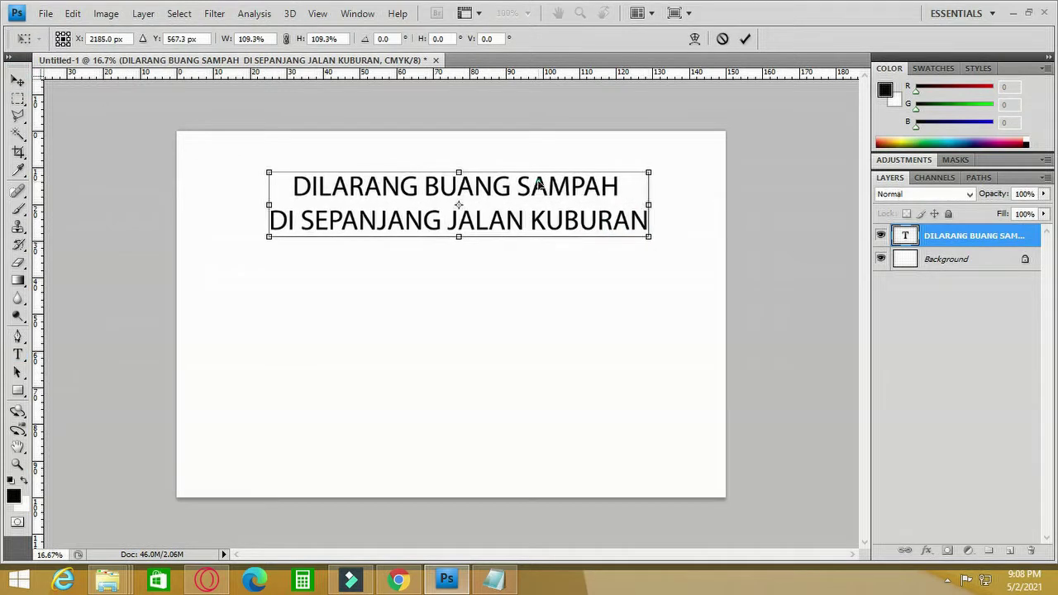
left_click_drag(541, 184, 532, 184)
key("Return")
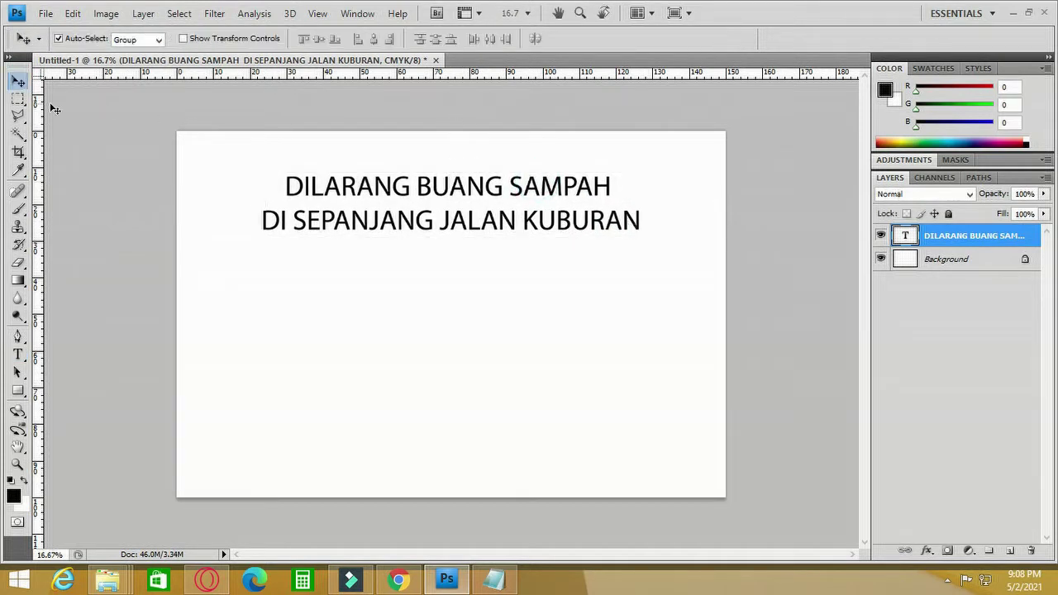
- Place a vertical guide at the canvas's horizontal centre and check the text's centring against it
left_click_drag(40, 115, 452, 166)
left_click(507, 295)
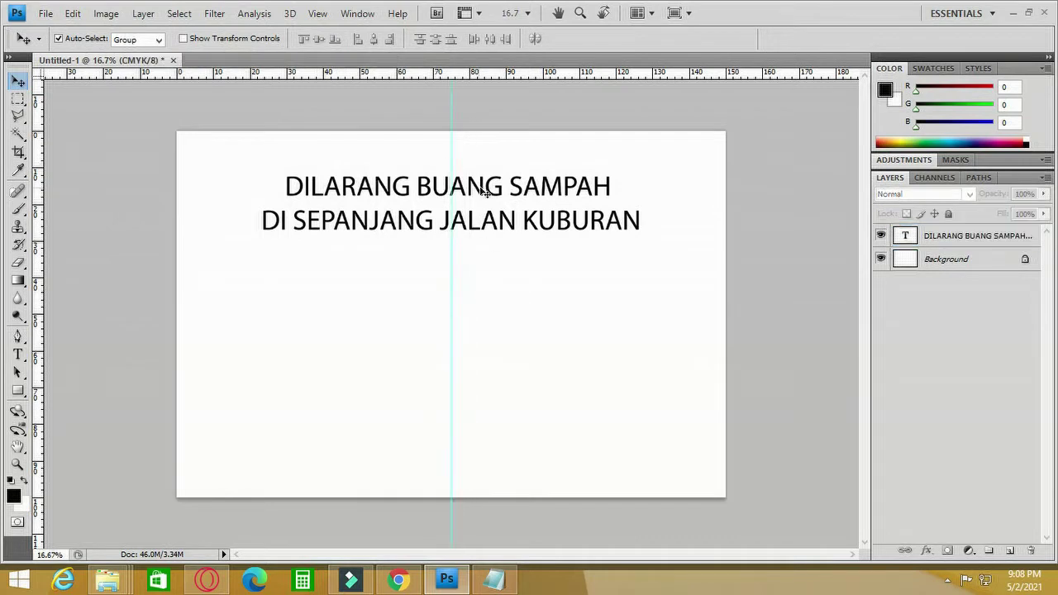
left_click(486, 192)
key("ctrl+t")
key("Return")
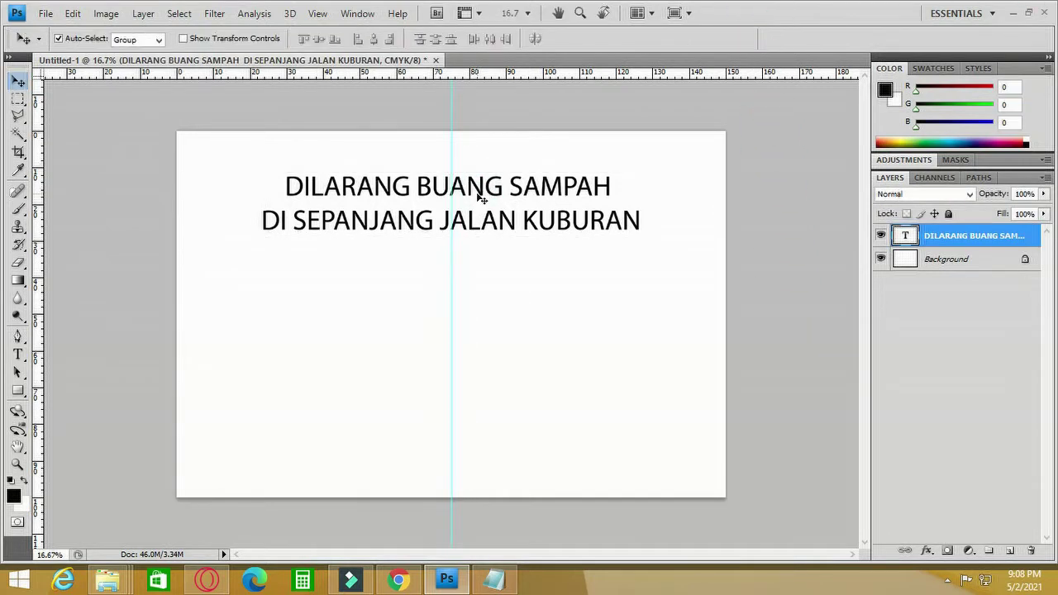
- Change the font of both text lines to Poplar Std
left_click(18, 354)
left_click(318, 184)
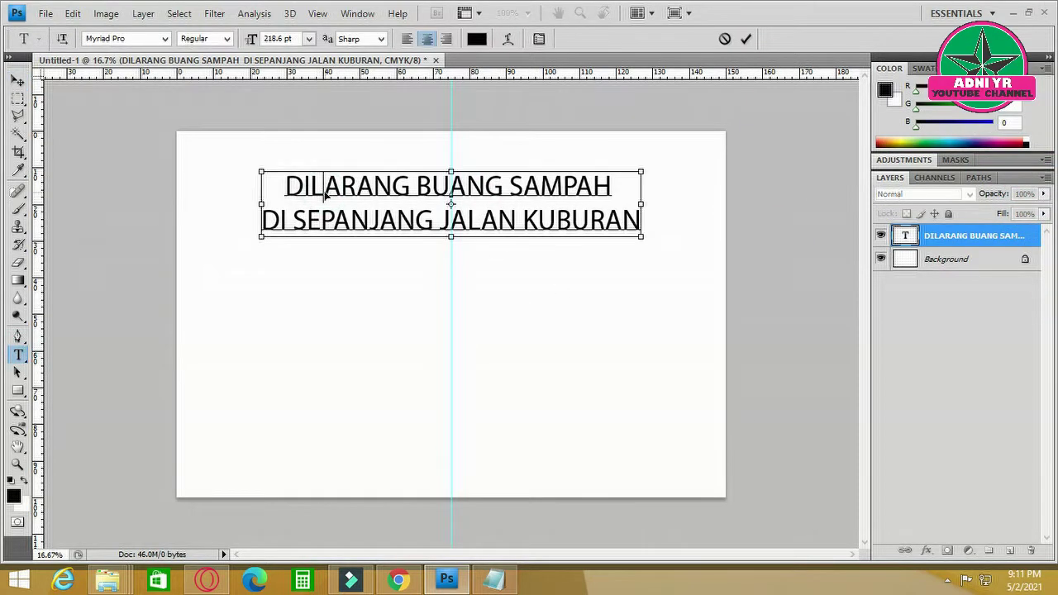
key("ctrl+a")
left_click(164, 38)
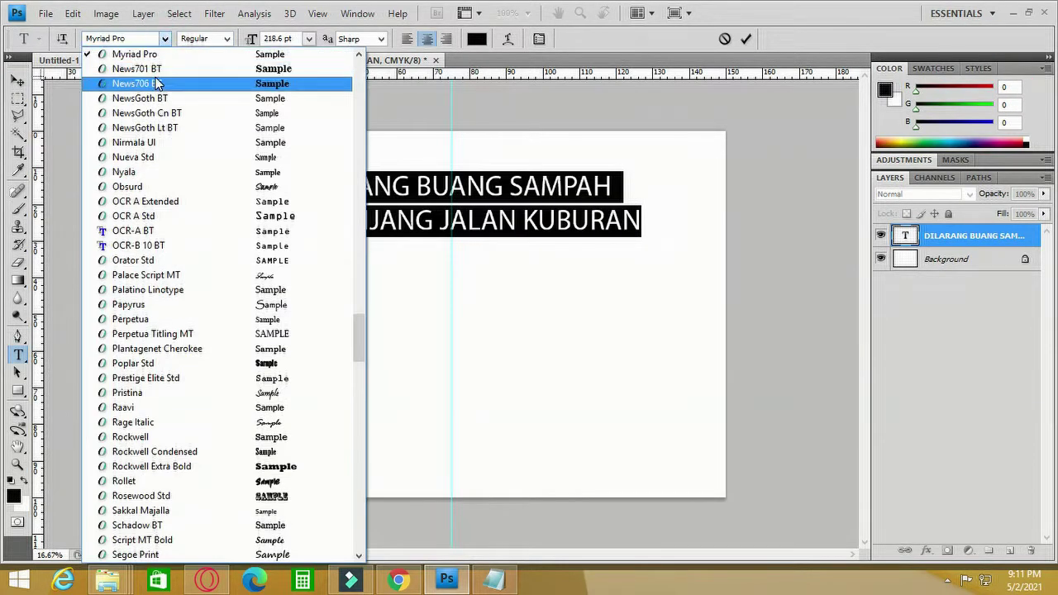
left_click(211, 364)
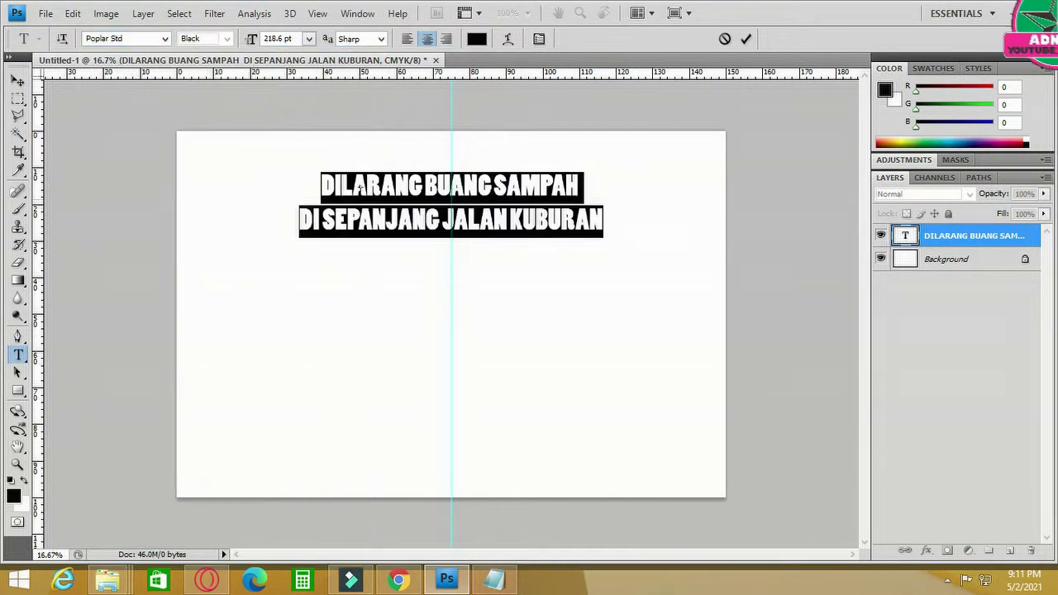
- Set the font of both text lines to Bumper Sticker DEMO
left_click(360, 189)
left_click(361, 190)
key("ctrl+a")
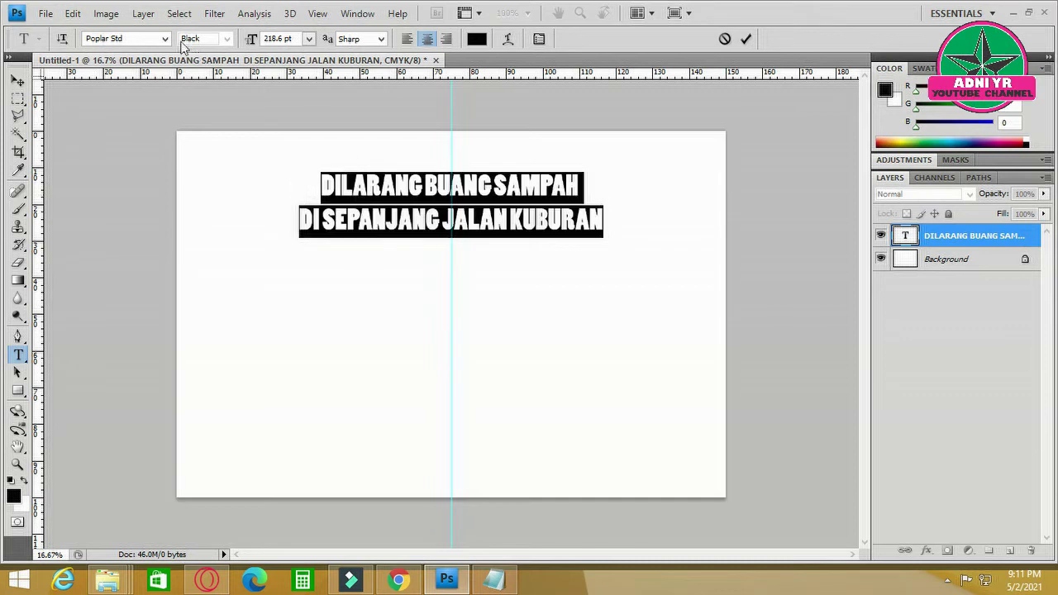
left_click(168, 39)
scroll(202, 149, "up", 12)
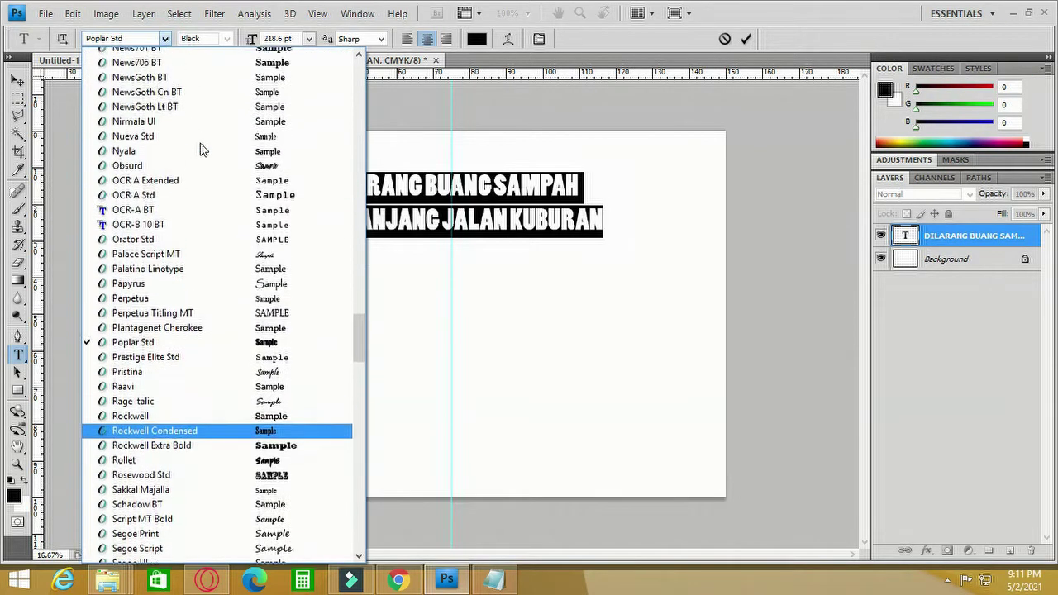
left_click_drag(358, 305, 363, 73)
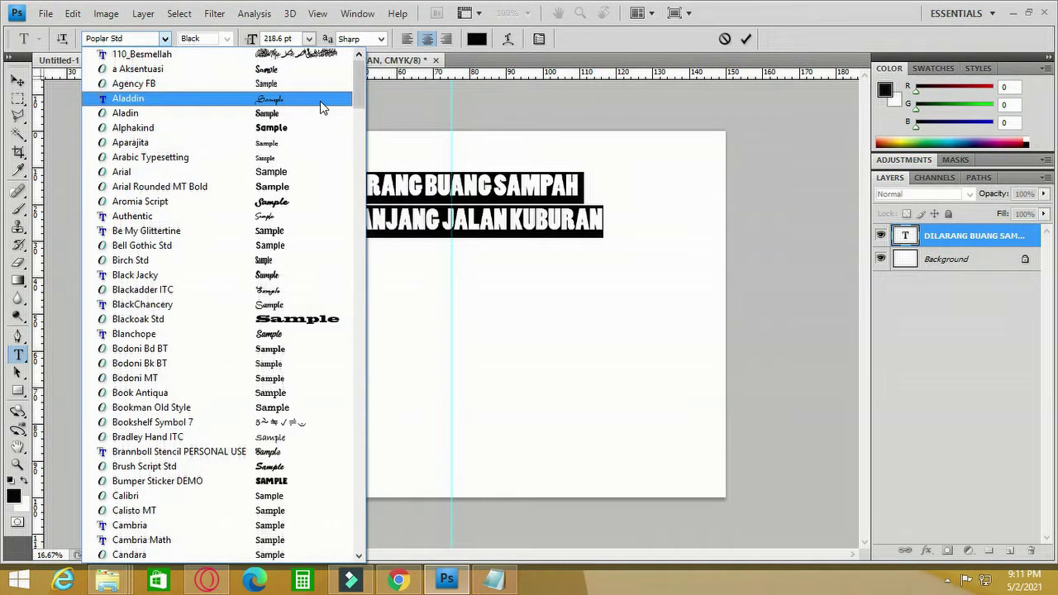
left_click(291, 483)
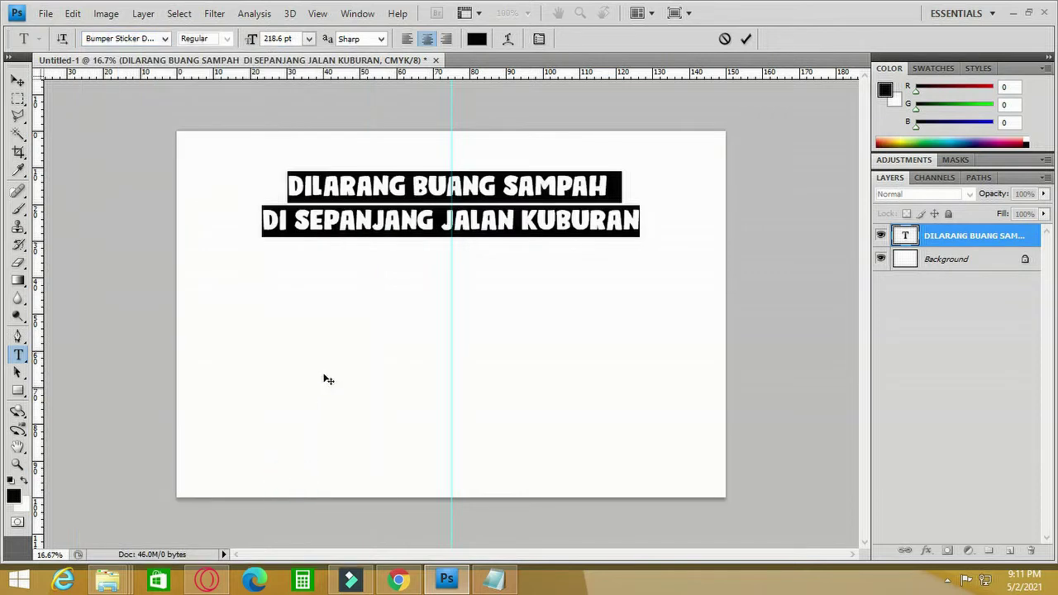
- Scale the two-line text up to about 118%, keeping it centred on the vertical guide
left_click(18, 80)
key("ctrl+t")
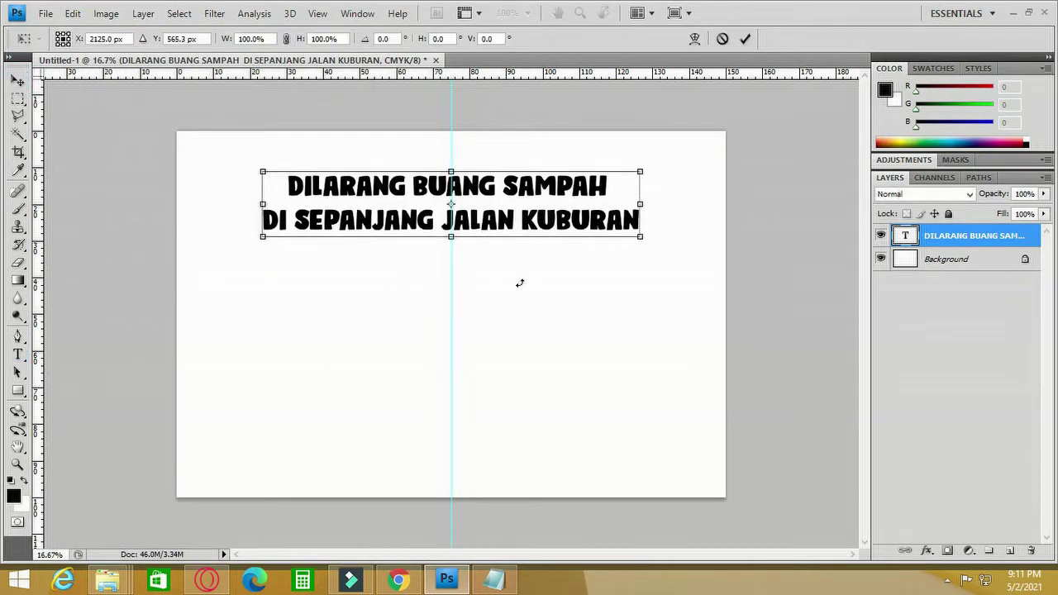
left_click_drag(641, 240, 666, 245)
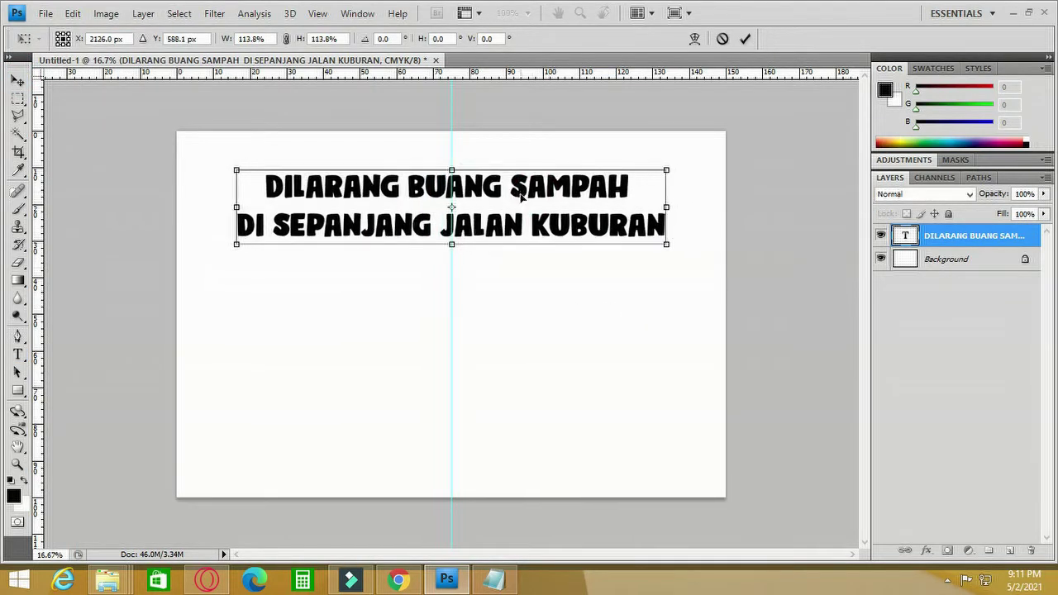
left_click_drag(235, 245, 228, 247)
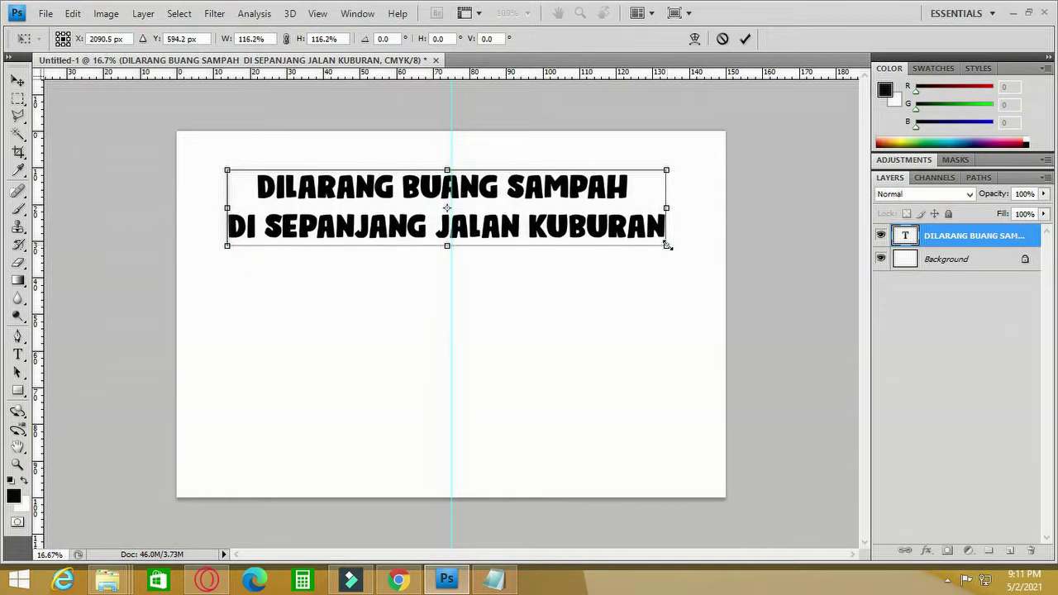
mouse_move(668, 246)
left_mouse_down()
mouse_move(714, 253)
mouse_move(674, 250)
left_mouse_up()
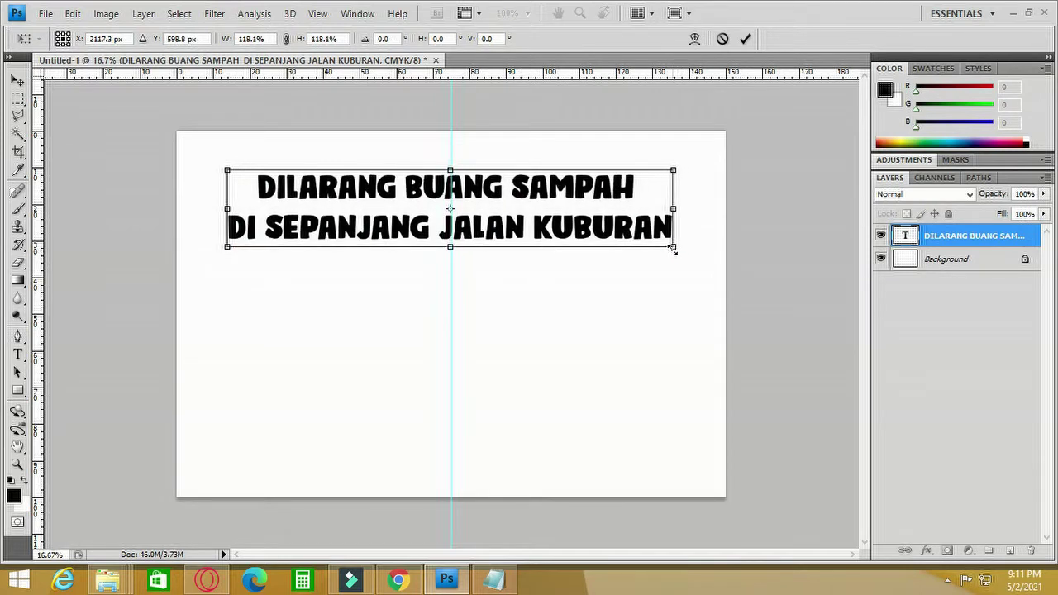
key("Return")
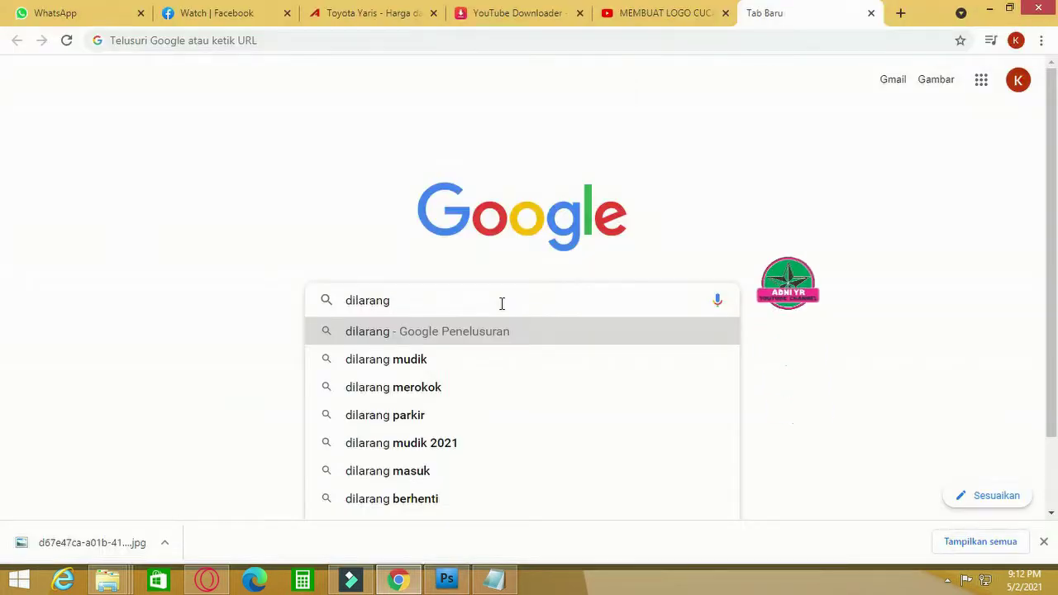
- Search Google Images in Chrome for "dilarang buang sampah"
type("buang")
key("Return")
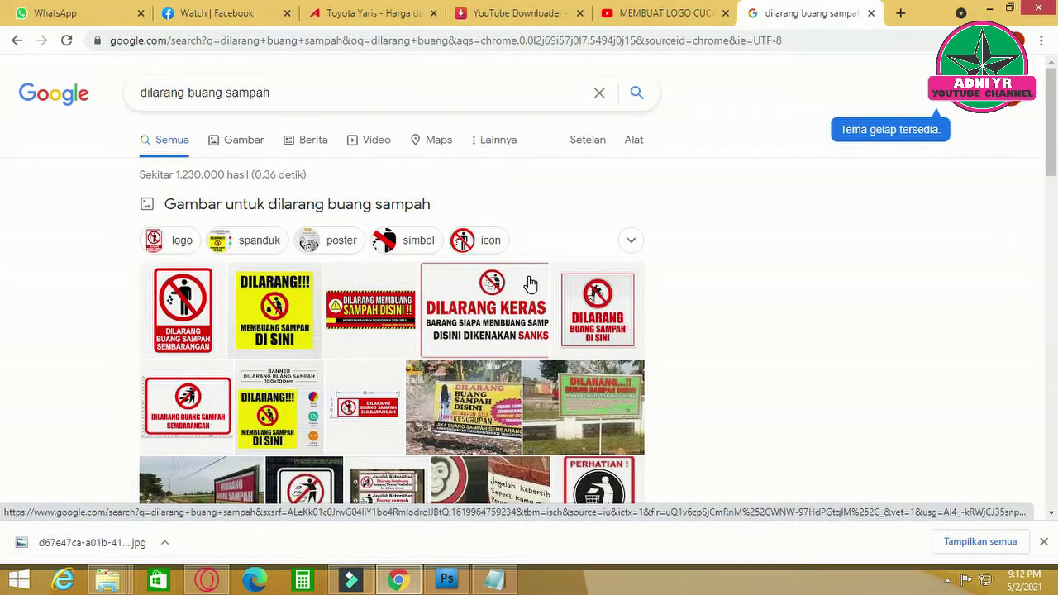
left_click(247, 140)
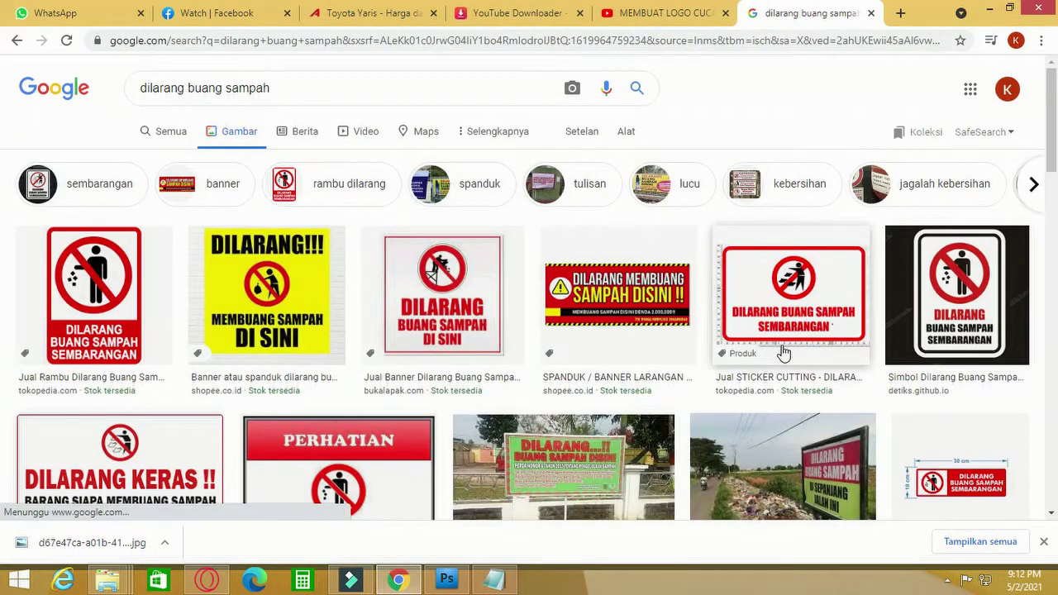
- Save the PNGWing prohibition symbol of a walking figure throwing crumpled paper, found among the related images of the "STOP BUANG SAMPAH SEMBARANGAN !!!" result
scroll(410, 317, "down", 5)
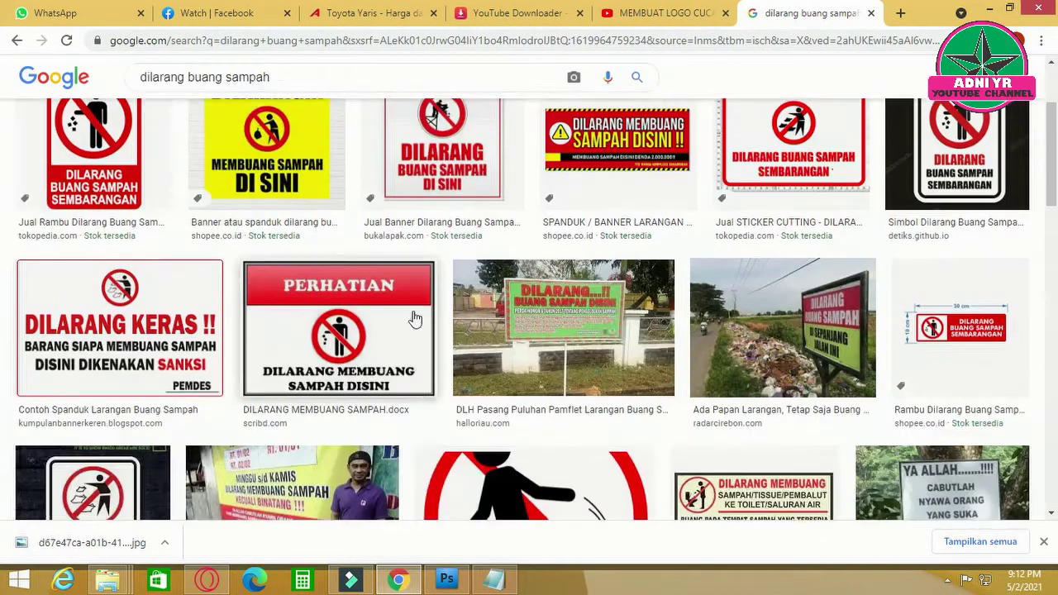
left_click(555, 351)
scroll(945, 264, "down", 3)
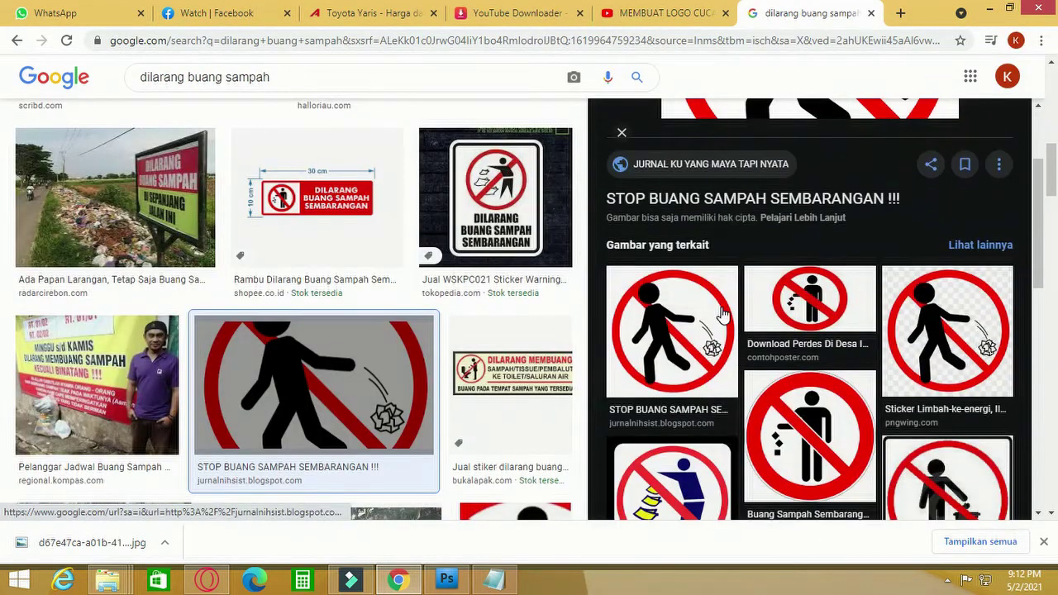
left_click(939, 251)
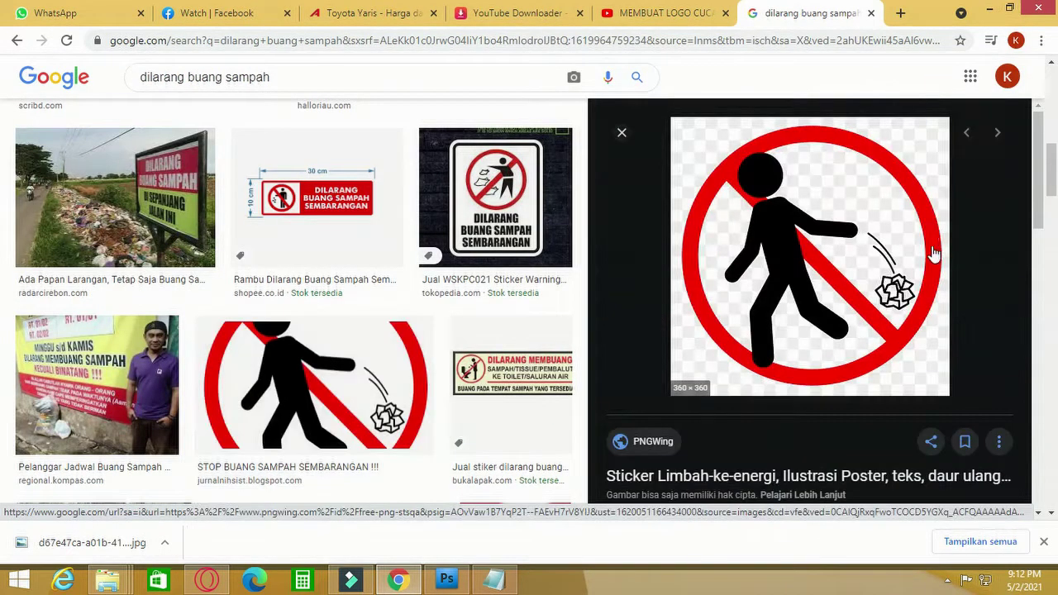
right_click(807, 253)
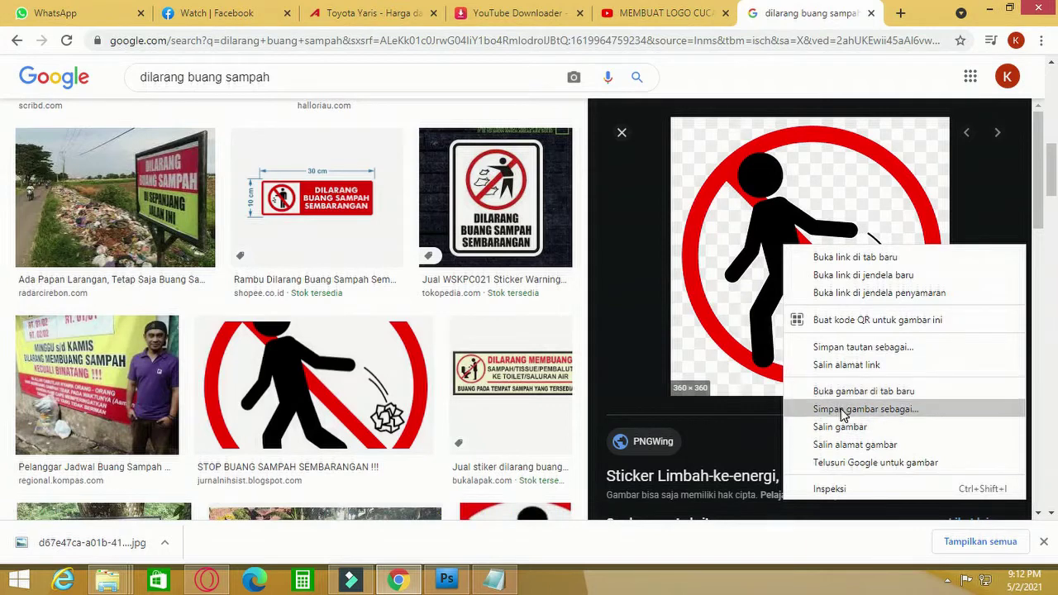
left_click(837, 404)
left_click(577, 420)
- Examine the 720 × 720 Radarjambi.co.id no-littering symbol and its related images, including the Saran.id version, and return to the Radarjambi.co.id image
scroll(962, 326, "down", 3)
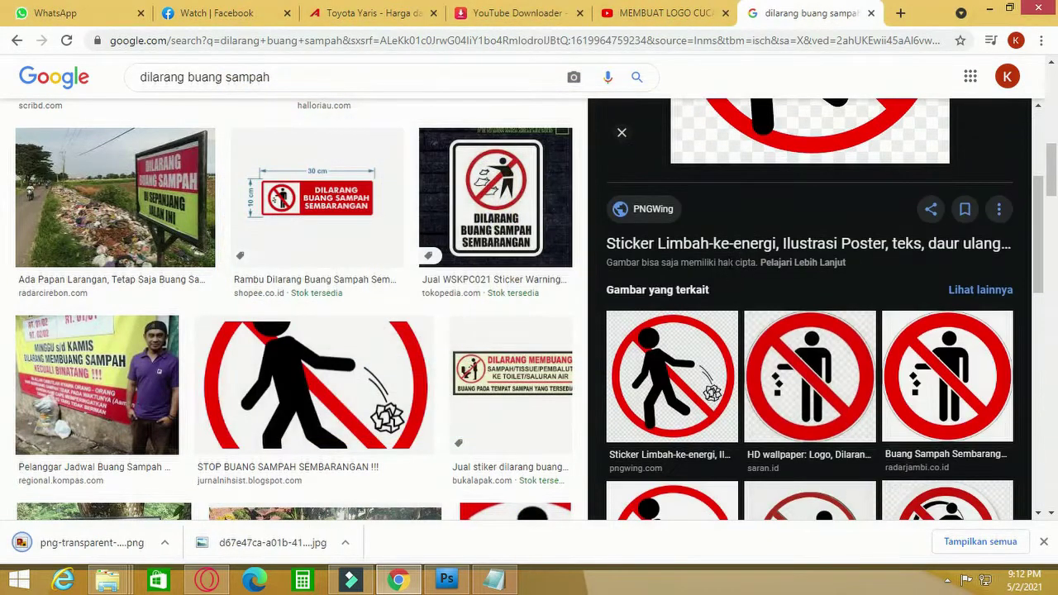
left_click(963, 320)
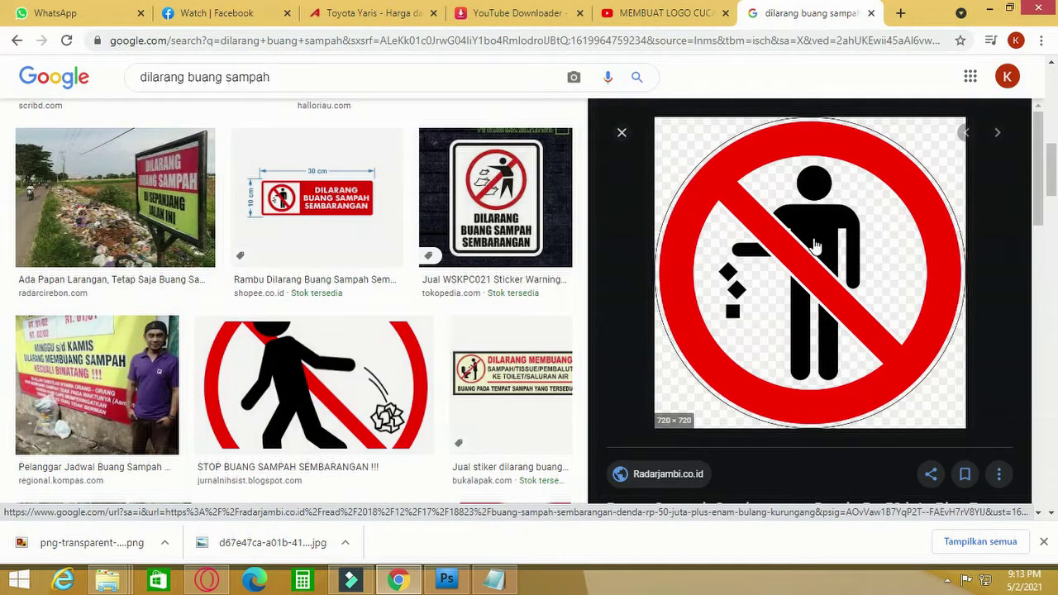
scroll(814, 258, "down", 4)
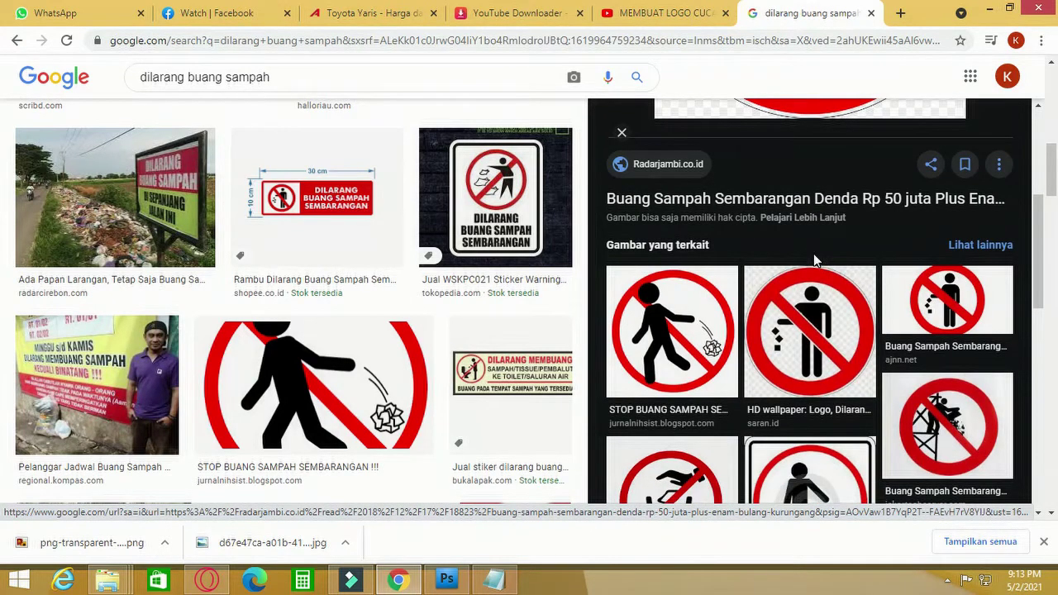
scroll(813, 258, "down", 1)
scroll(814, 260, "down", 2)
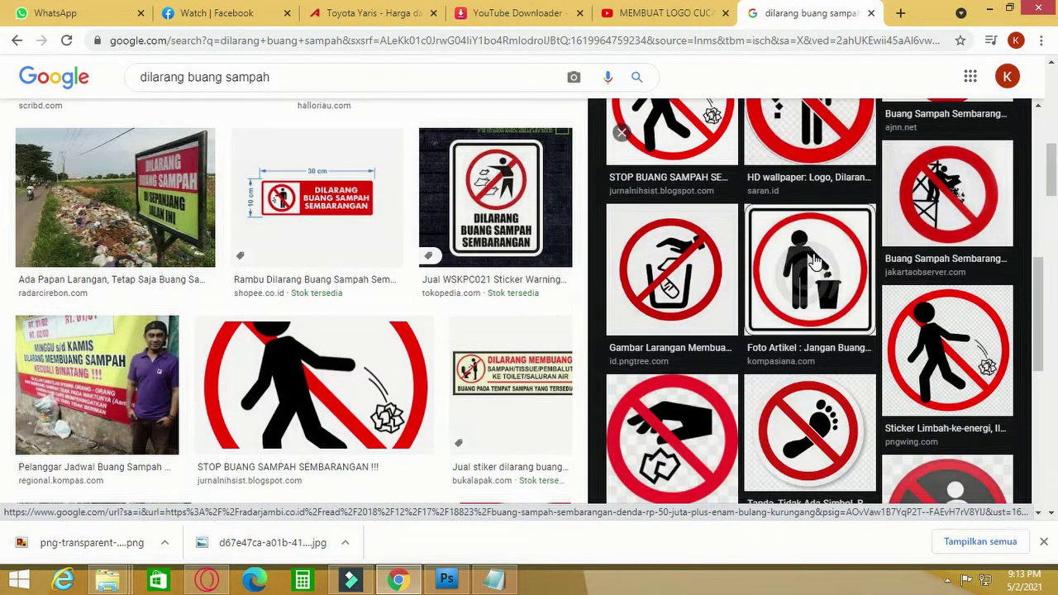
scroll(814, 259, "down", 8)
scroll(813, 260, "up", 7)
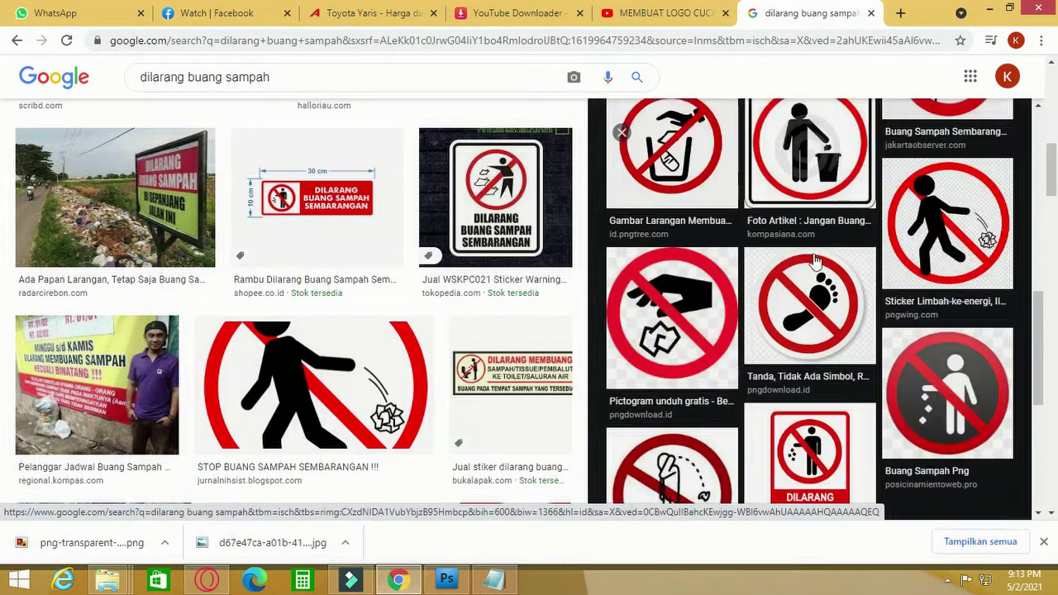
scroll(815, 260, "up", 3)
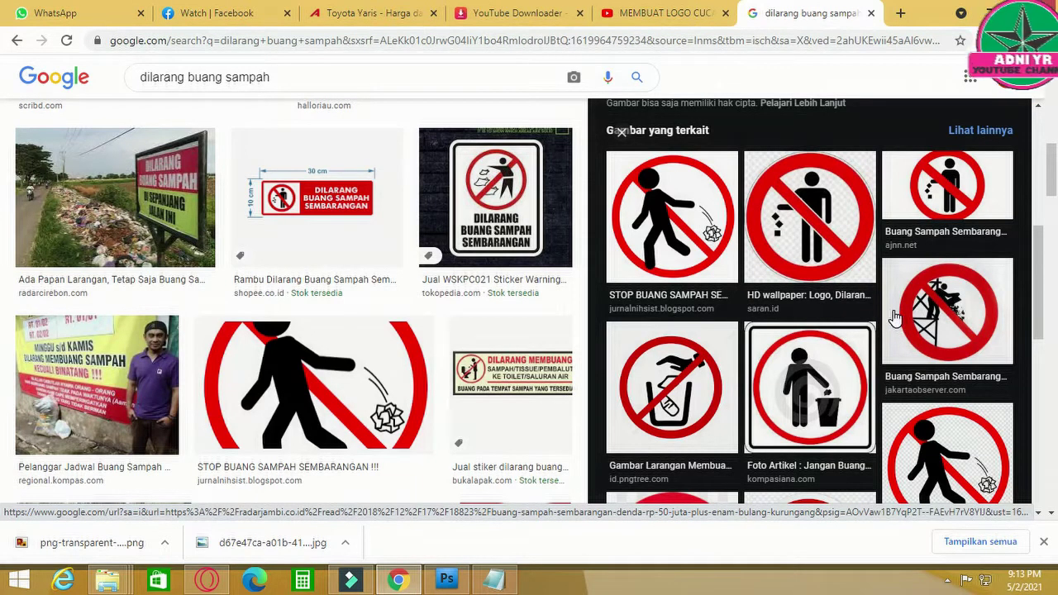
scroll(895, 317, "down", 5)
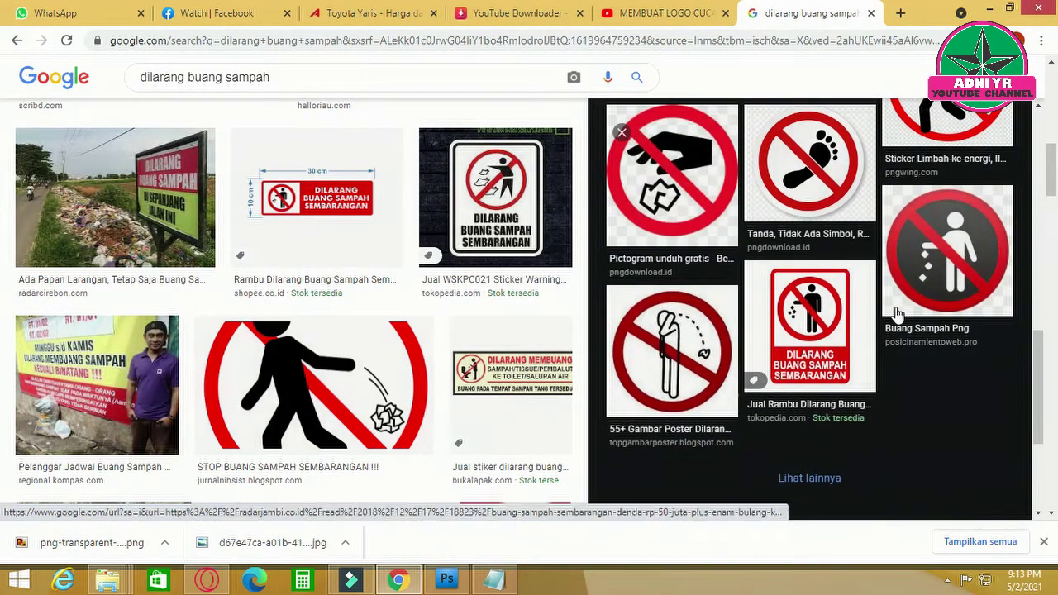
scroll(860, 347, "up", 2)
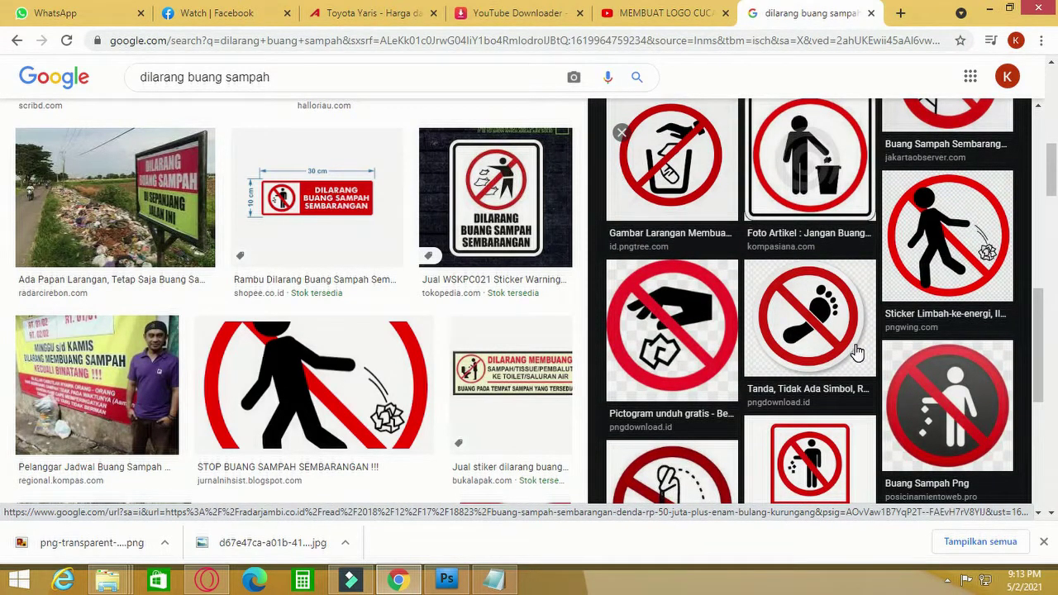
left_click(919, 303)
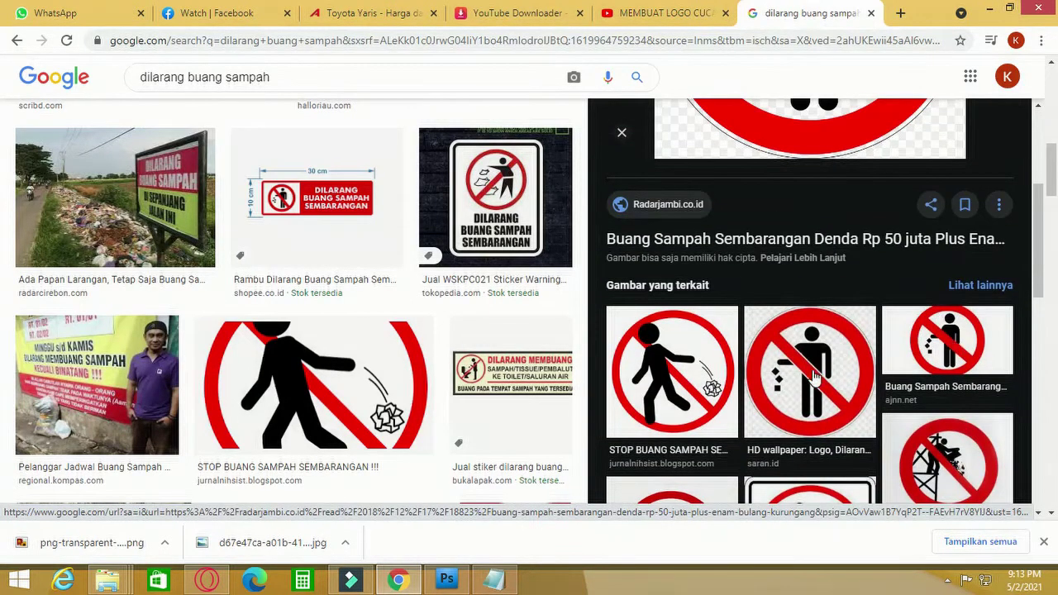
left_click(806, 364)
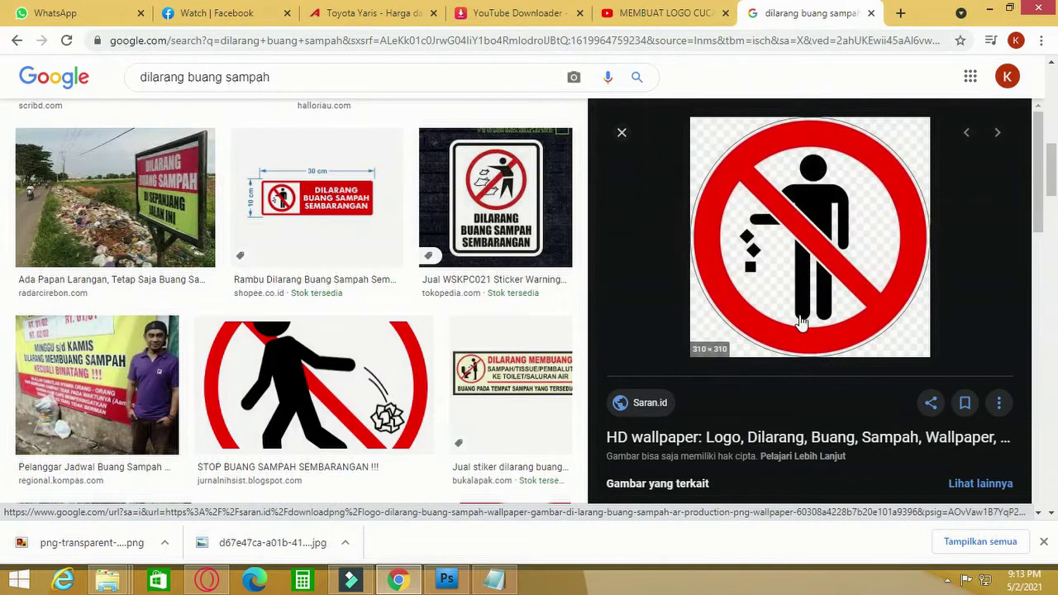
left_click(16, 41)
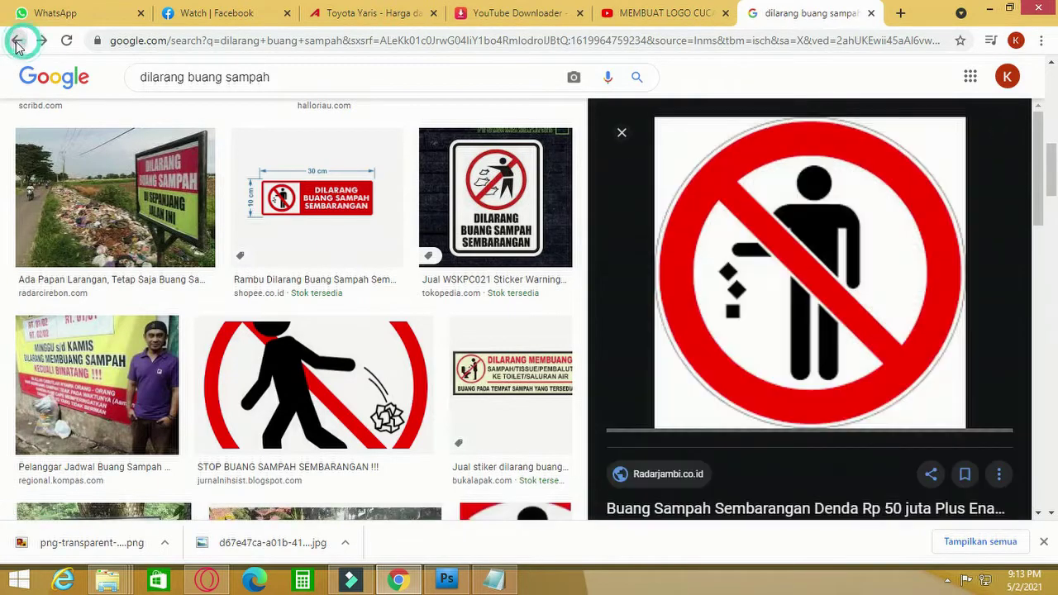
- Save the 720 × 720 Radarjambi.co.id prohibition symbol of a standing figure dropping litter
right_click(749, 208)
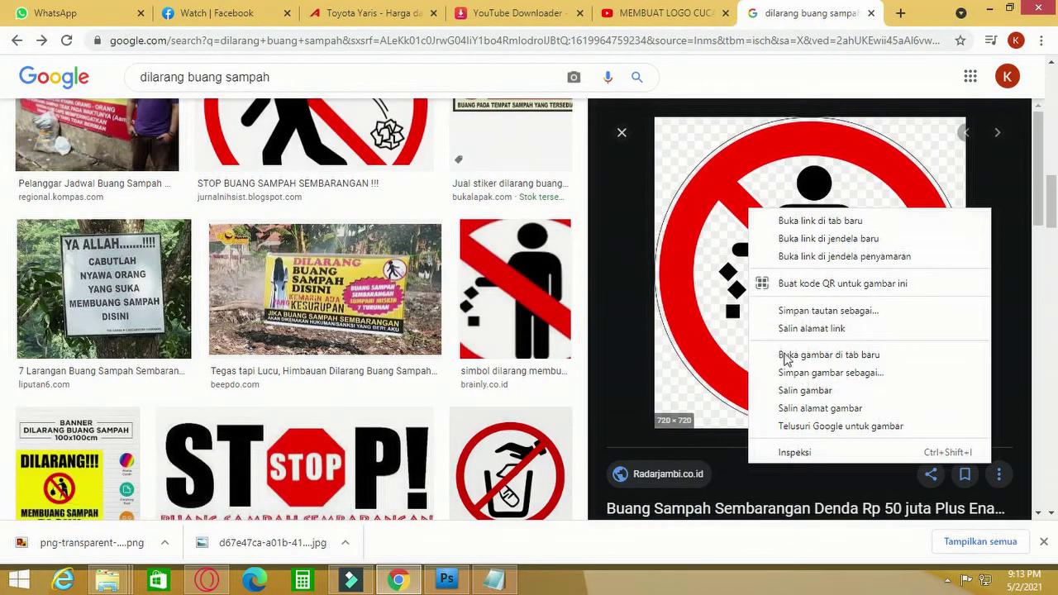
left_click(805, 374)
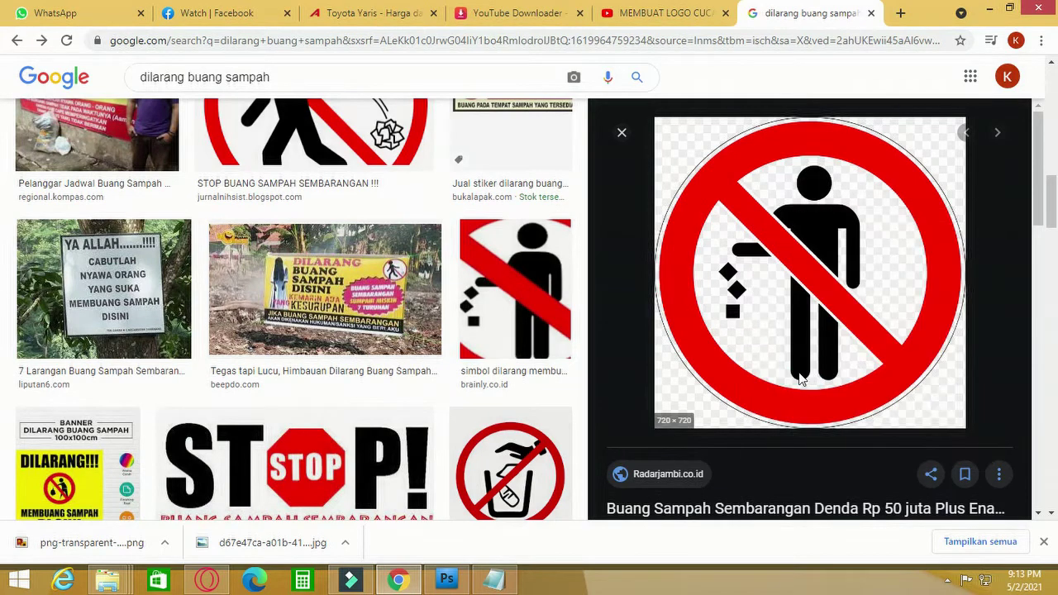
left_click(569, 420)
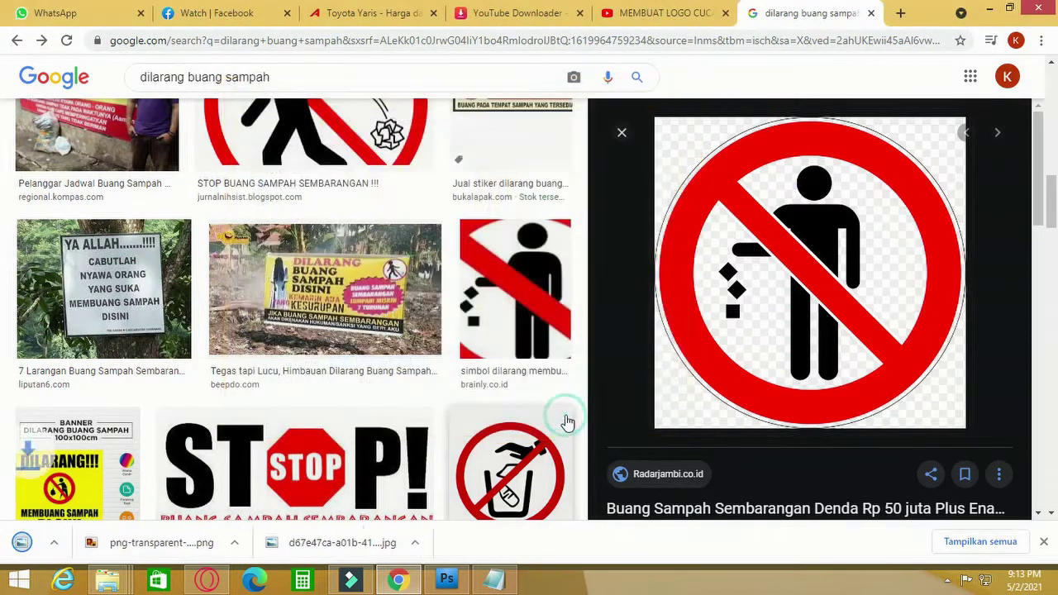
- Examine the Hipwee "STOP! Buang Sampah Sembarangan" image and the further no-littering results
scroll(516, 357, "down", 2)
scroll(515, 357, "down", 1)
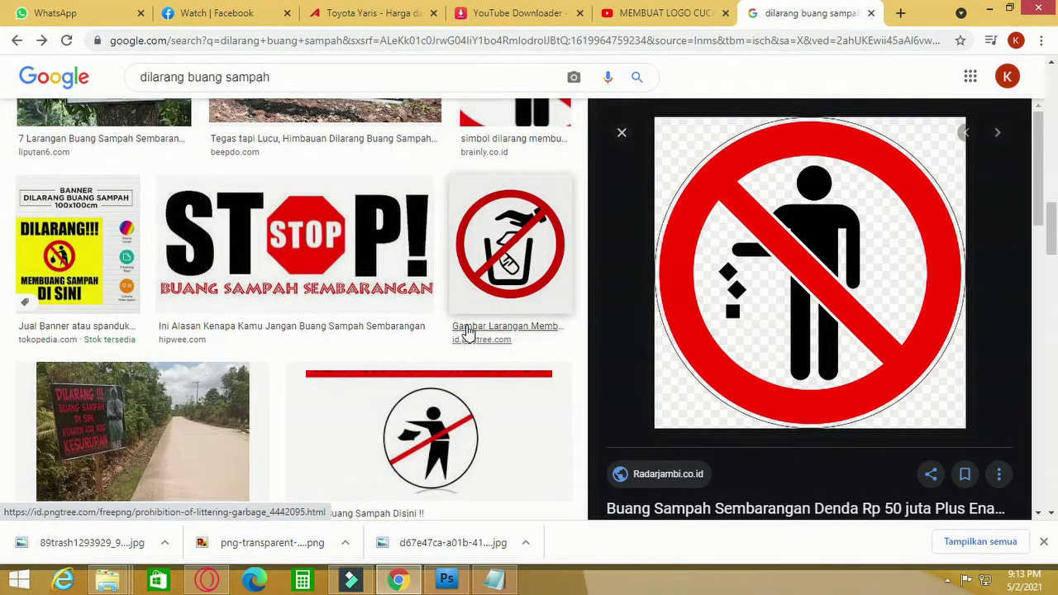
left_click(372, 248)
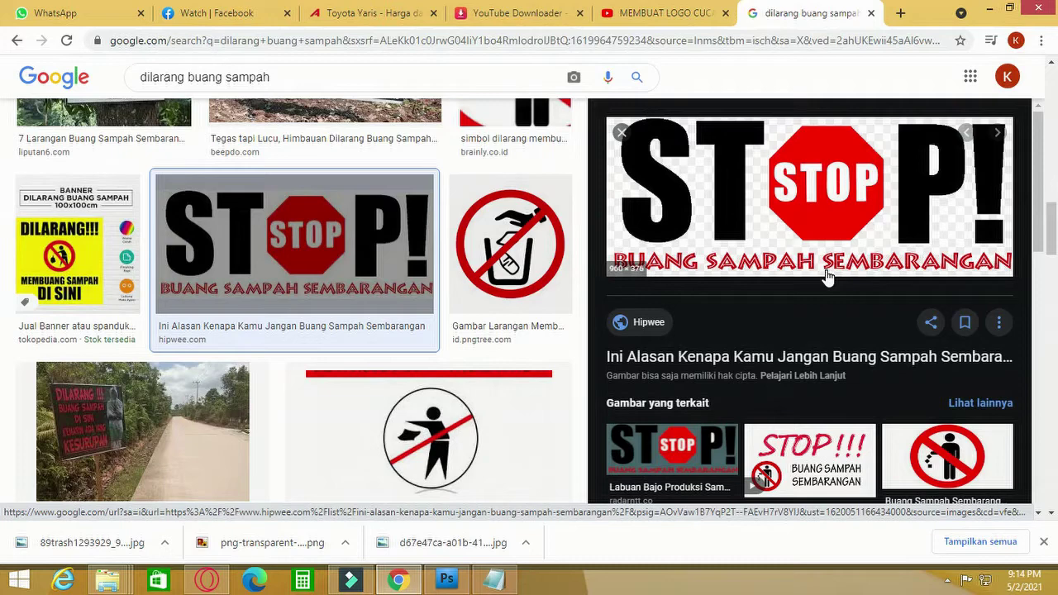
scroll(548, 299, "down", 4)
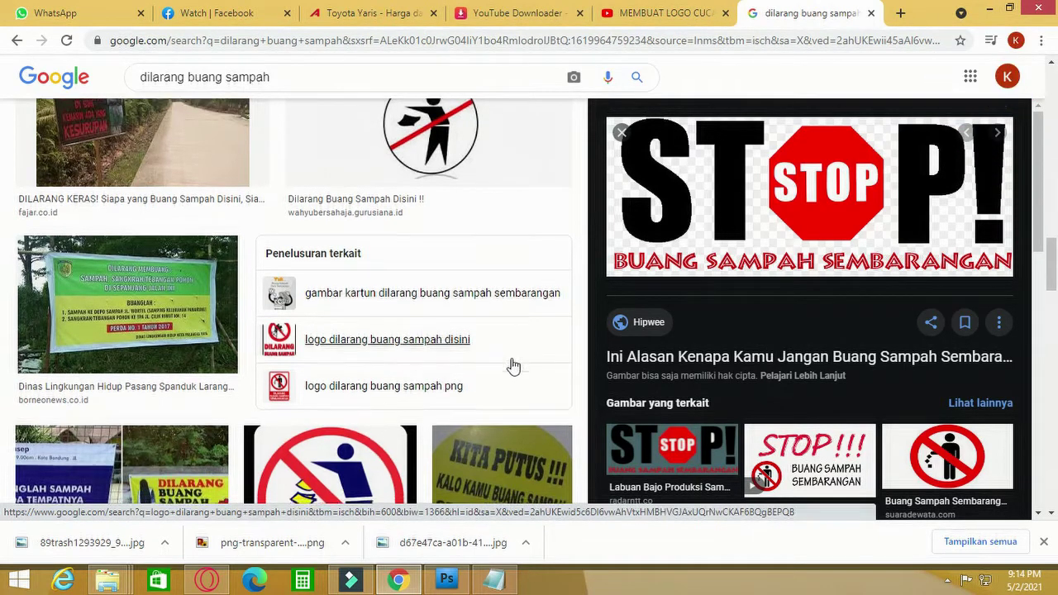
scroll(446, 339, "down", 3)
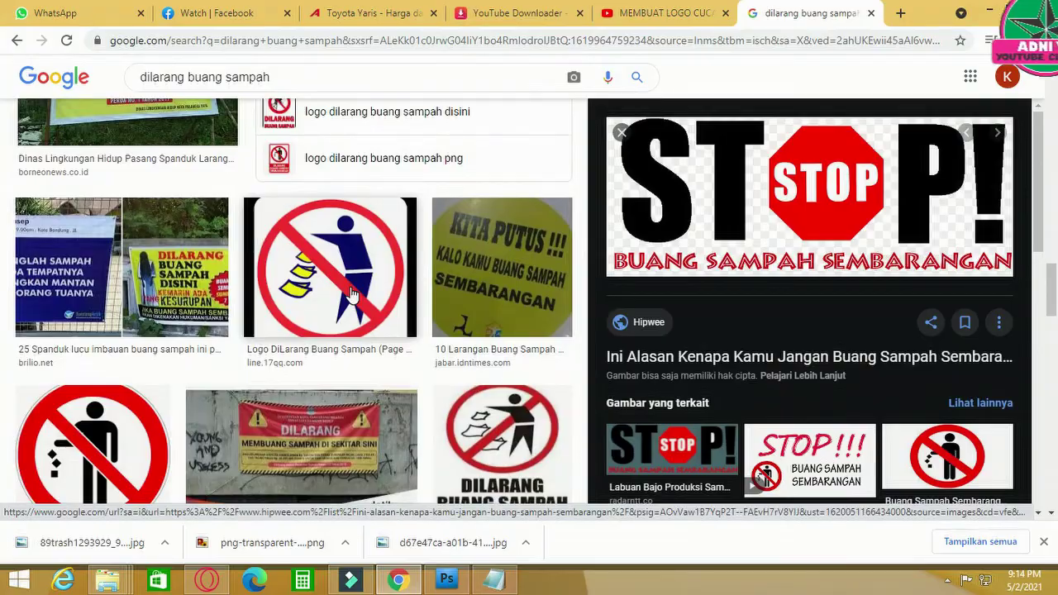
scroll(351, 294, "down", 4)
scroll(715, 409, "down", 3)
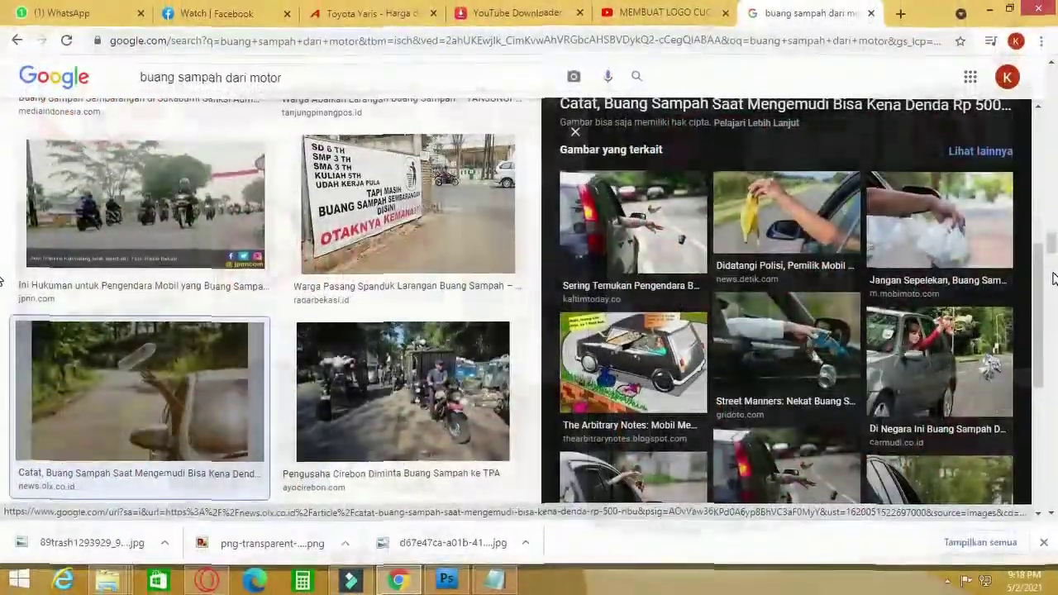
- Examine the "buang sampah dari motor" photos of littering from vehicles, including the MobiMoto photo of a hand holding a plastic bag
scroll(331, 290, "down", 2)
scroll(951, 298, "down", 3)
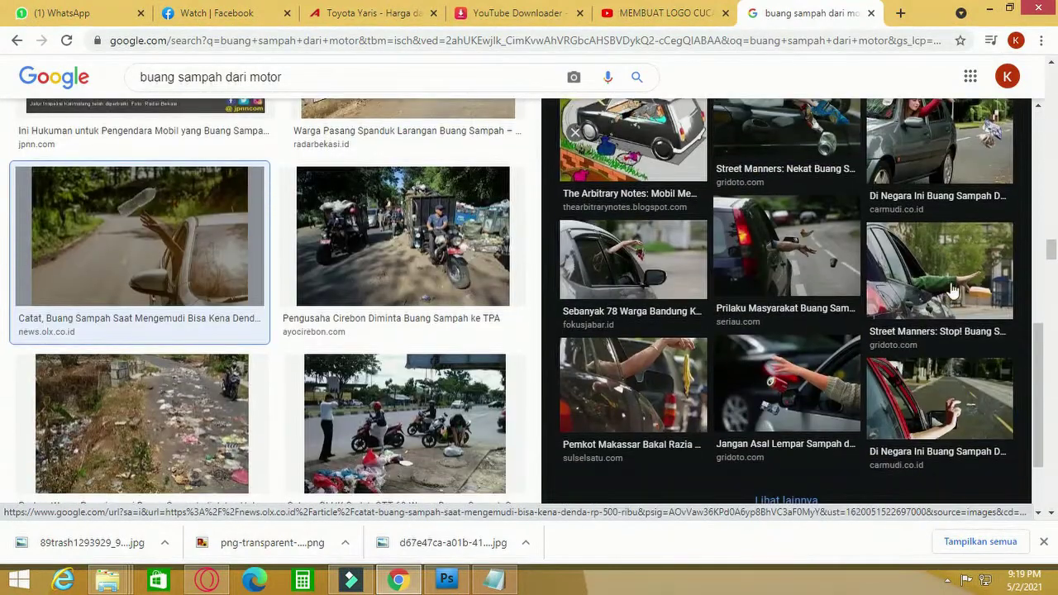
scroll(952, 281, "up", 2)
left_click(944, 148)
scroll(896, 277, "down", 6)
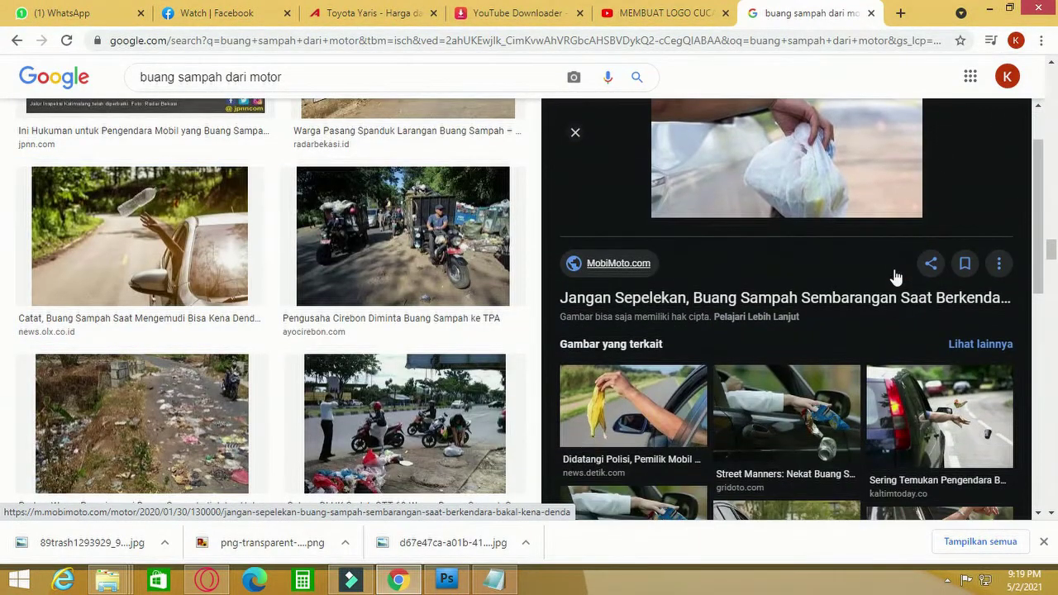
scroll(896, 277, "down", 1)
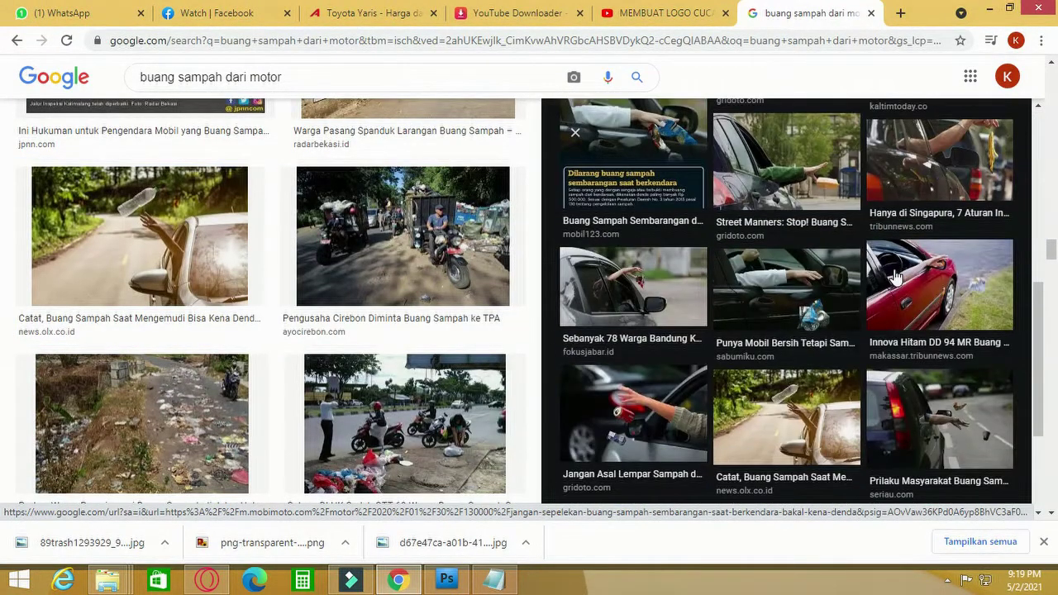
scroll(895, 276, "up", 4)
scroll(916, 302, "up", 3)
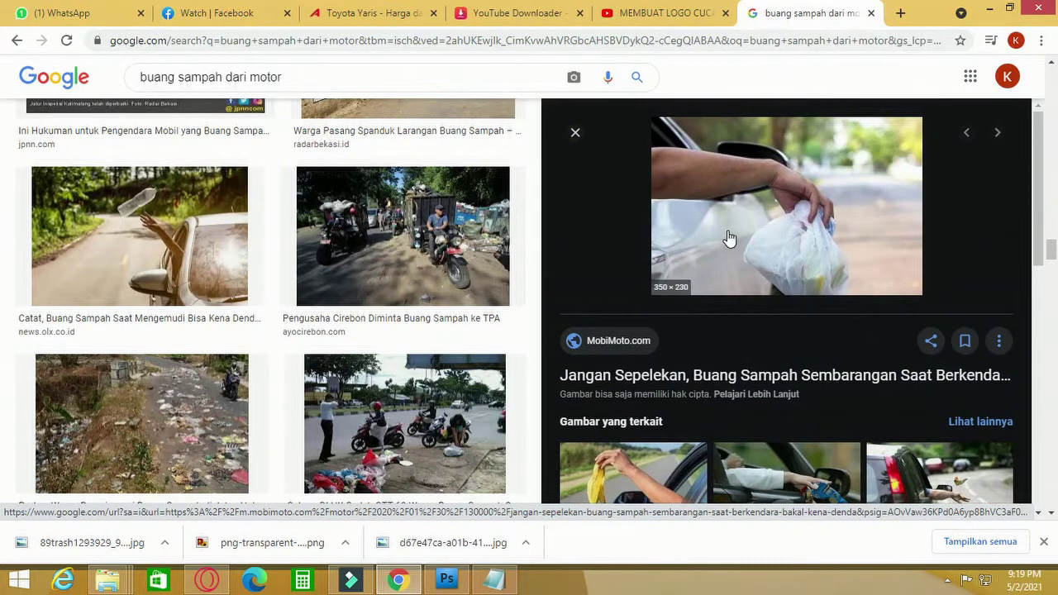
scroll(721, 256, "down", 10)
scroll(713, 264, "down", 1)
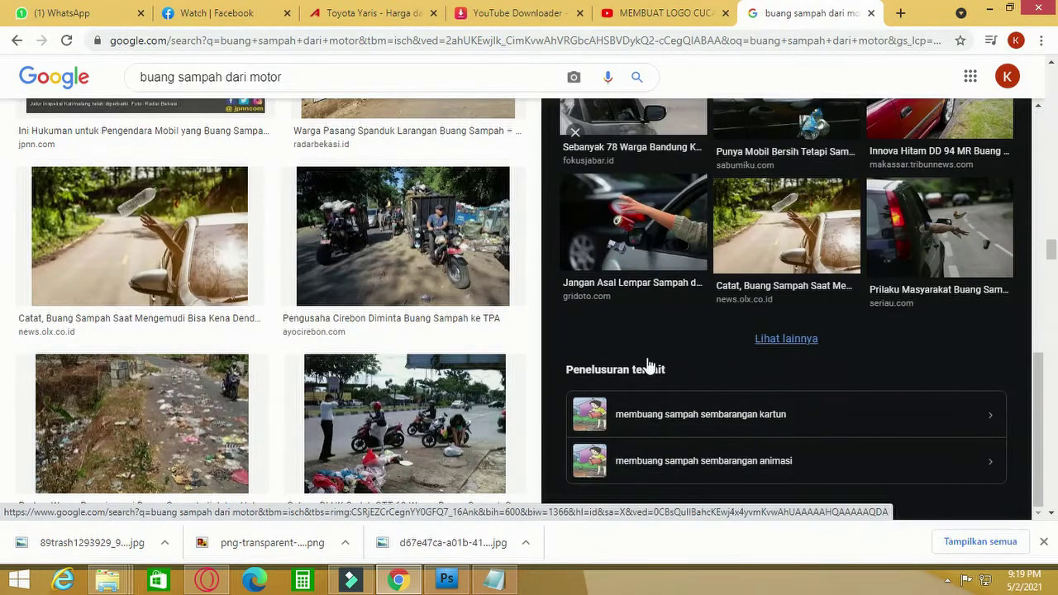
scroll(452, 284, "down", 2)
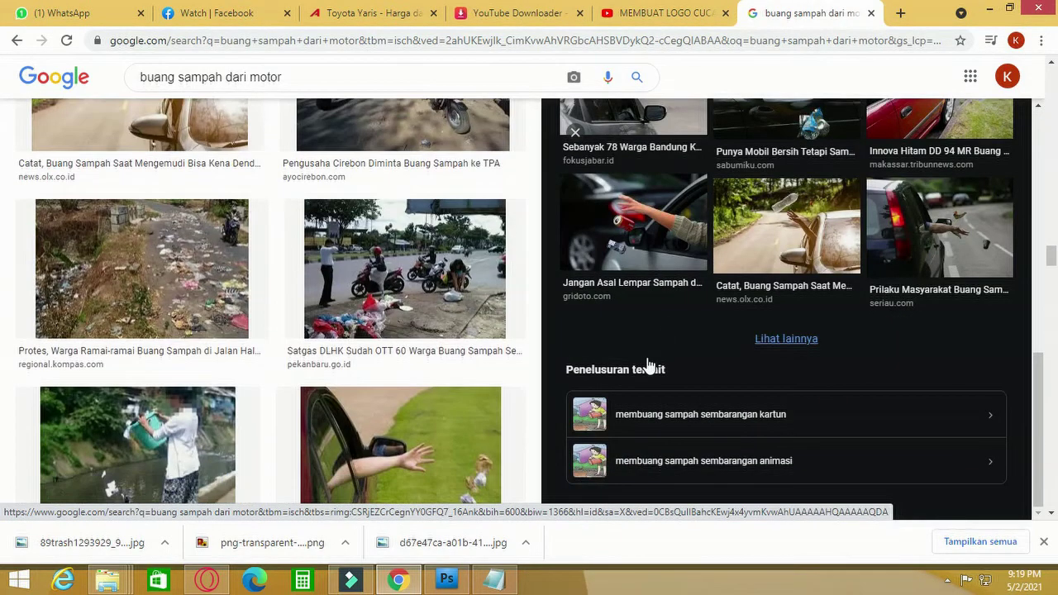
- Save the Pemerintah Kota Pekanbaru photo of motorcyclists beside roadside rubbish in Documents as the JPEG 47698-IMG-20200421-WA0026
left_click(453, 284)
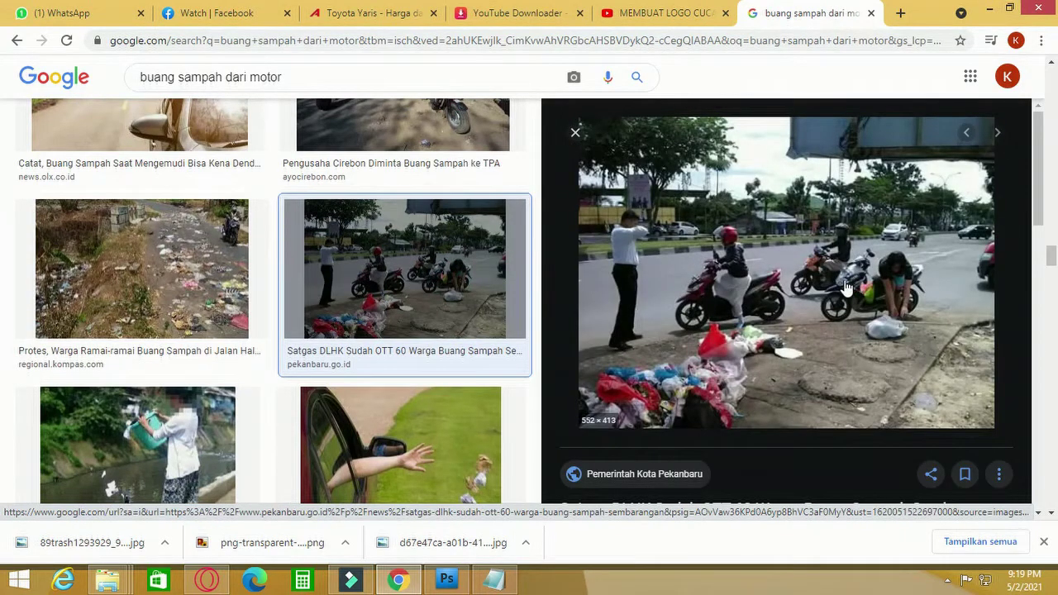
scroll(772, 259, "down", 5)
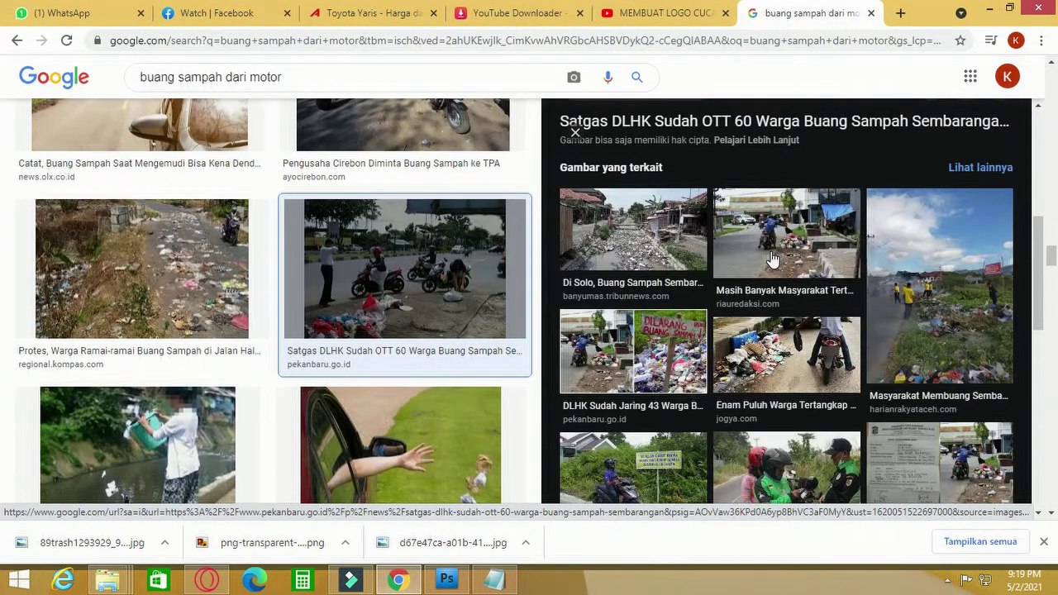
scroll(772, 260, "down", 3)
scroll(772, 259, "up", 10)
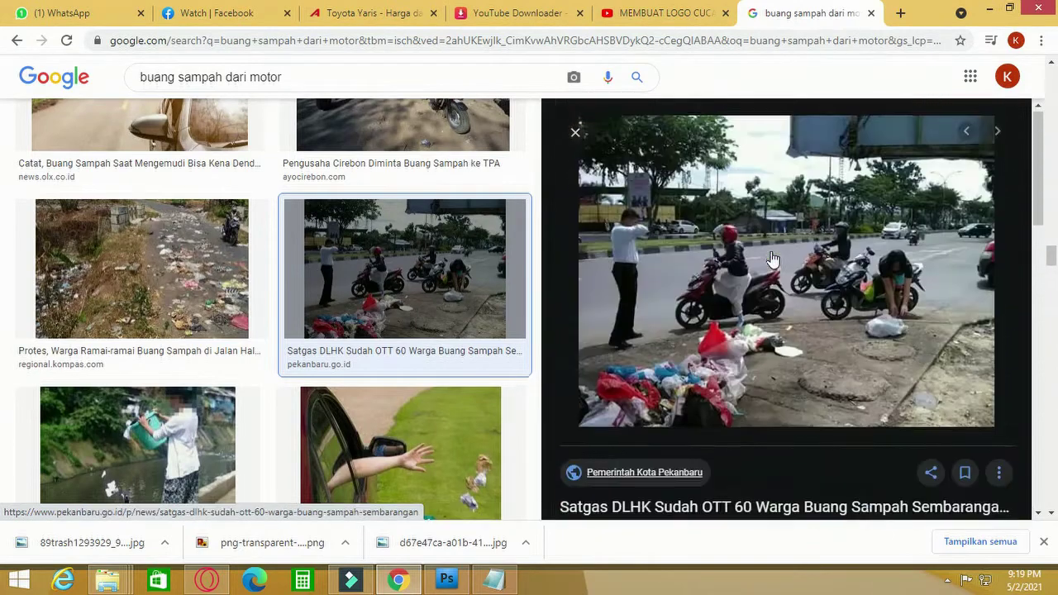
right_click(768, 258)
left_click(820, 373)
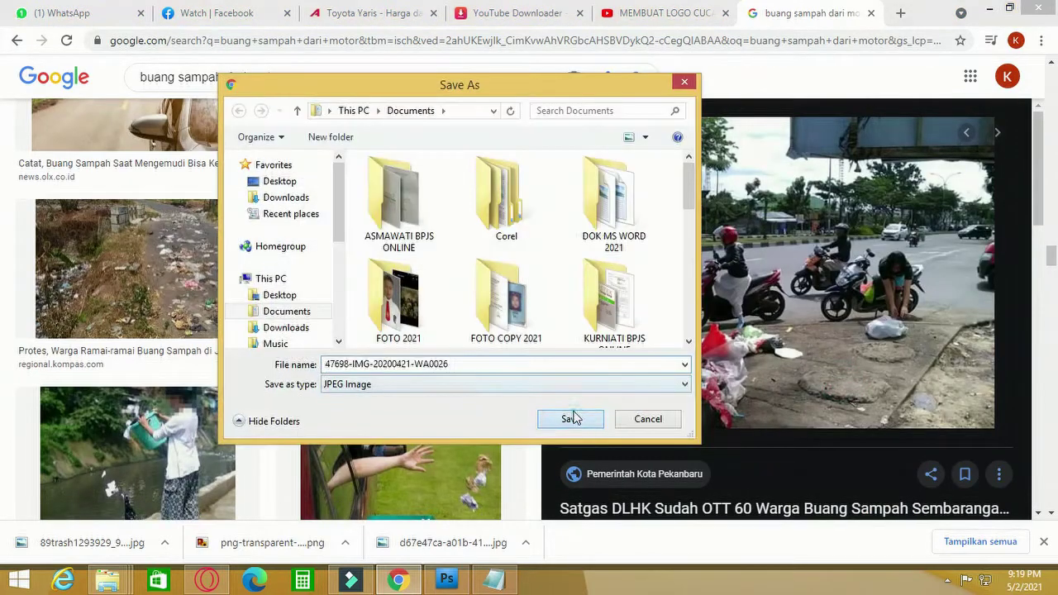
left_click(574, 418)
- Save the 500 × 309 Berita Riau photo of a motorcyclist dumping a rubbish bag in Documents as the JPEG images-823
scroll(791, 295, "down", 4)
left_click(792, 286)
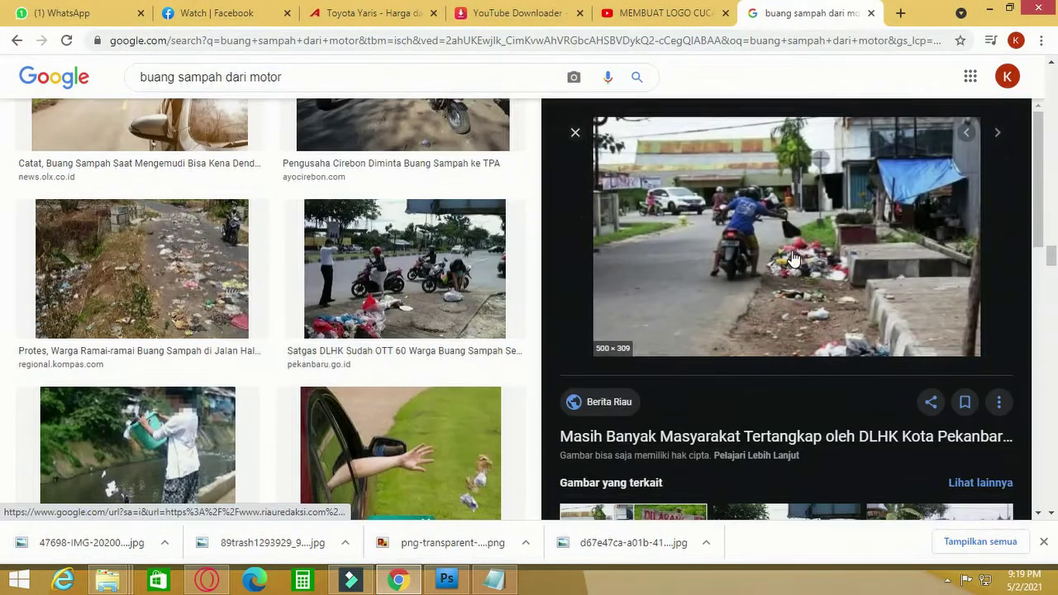
scroll(790, 264, "down", 4)
scroll(787, 240, "up", 4)
right_click(767, 176)
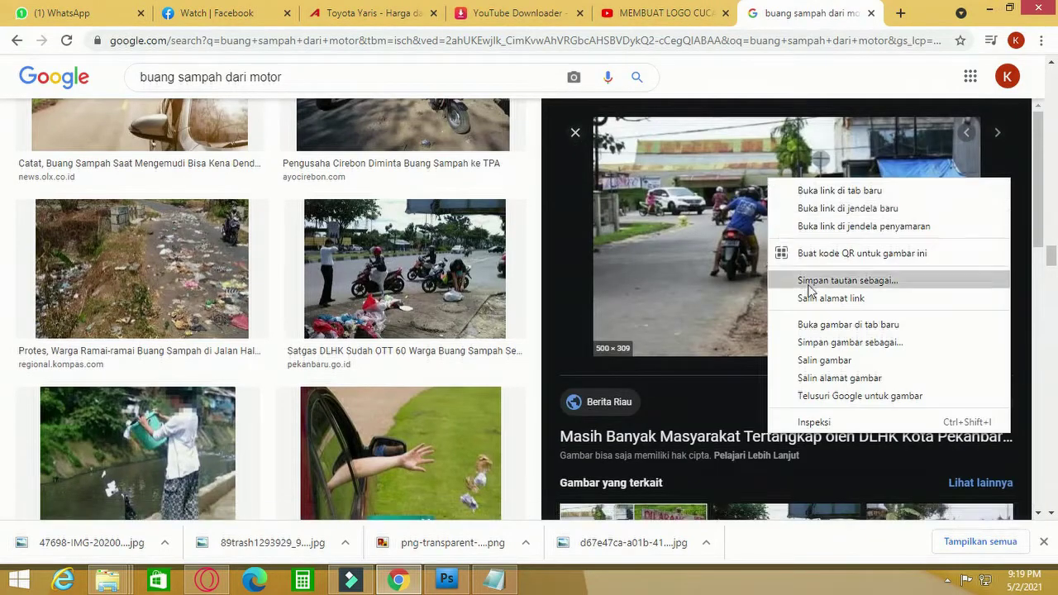
left_click(833, 344)
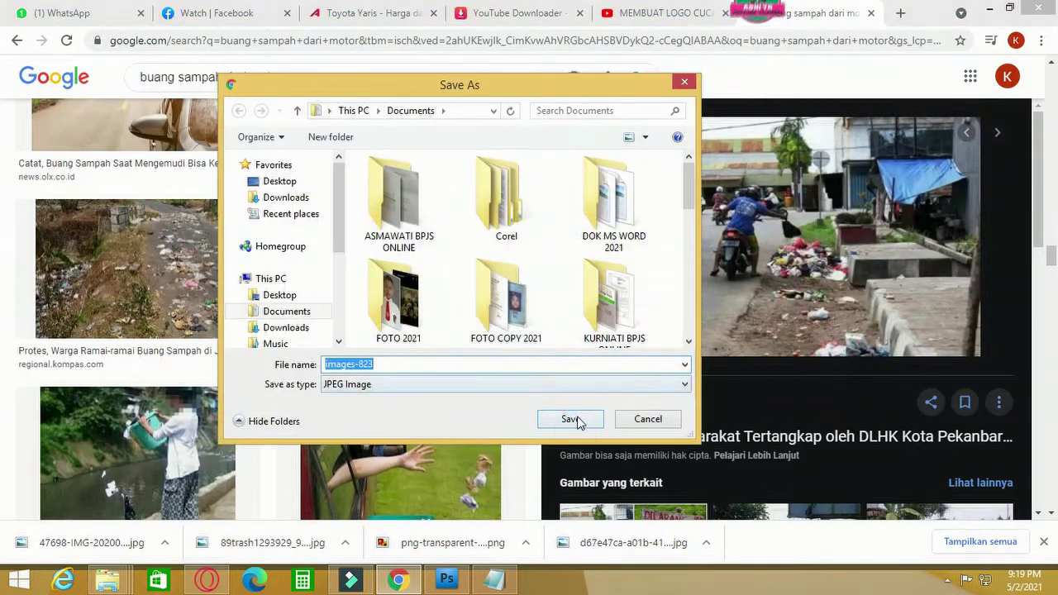
left_click(576, 423)
- Examine the related photos beside the saved image and the further "buang sampah dari motor" results
scroll(733, 310, "down", 5)
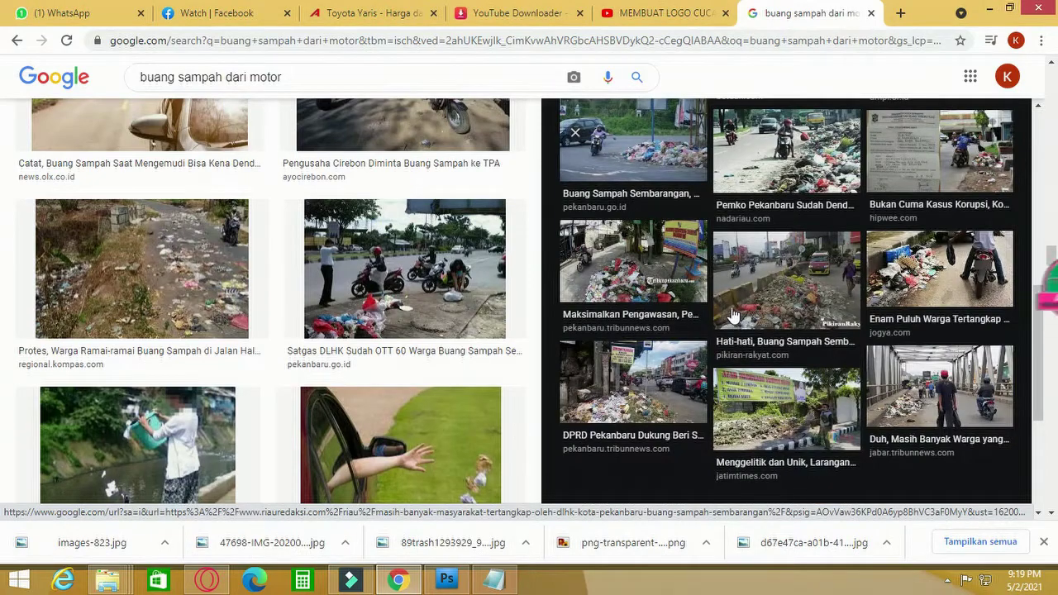
scroll(733, 316, "down", 3)
scroll(447, 297, "down", 10)
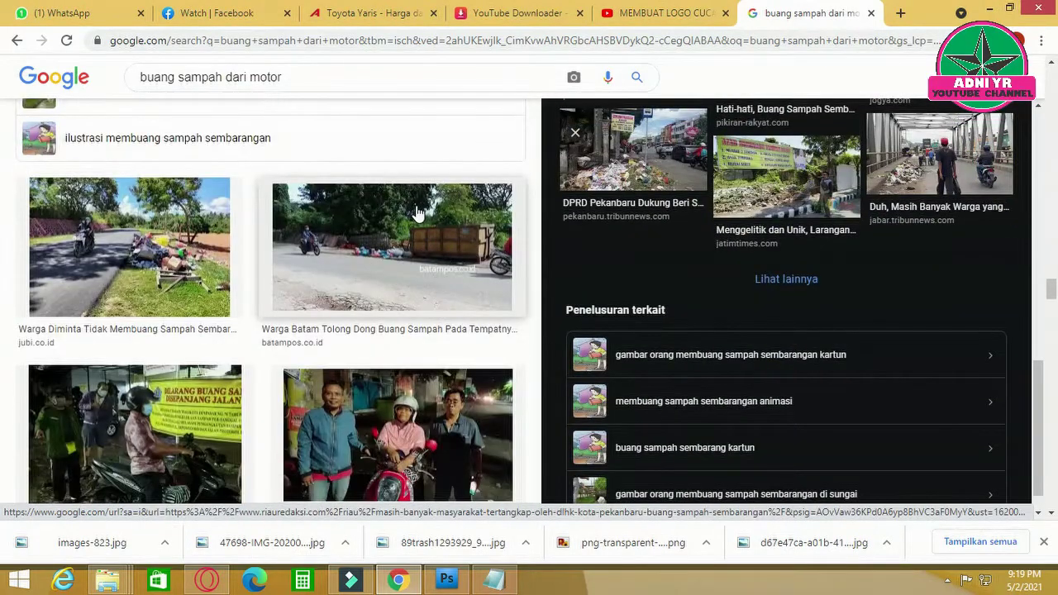
scroll(418, 213, "up", 5)
scroll(808, 260, "up", 8)
scroll(810, 260, "down", 8)
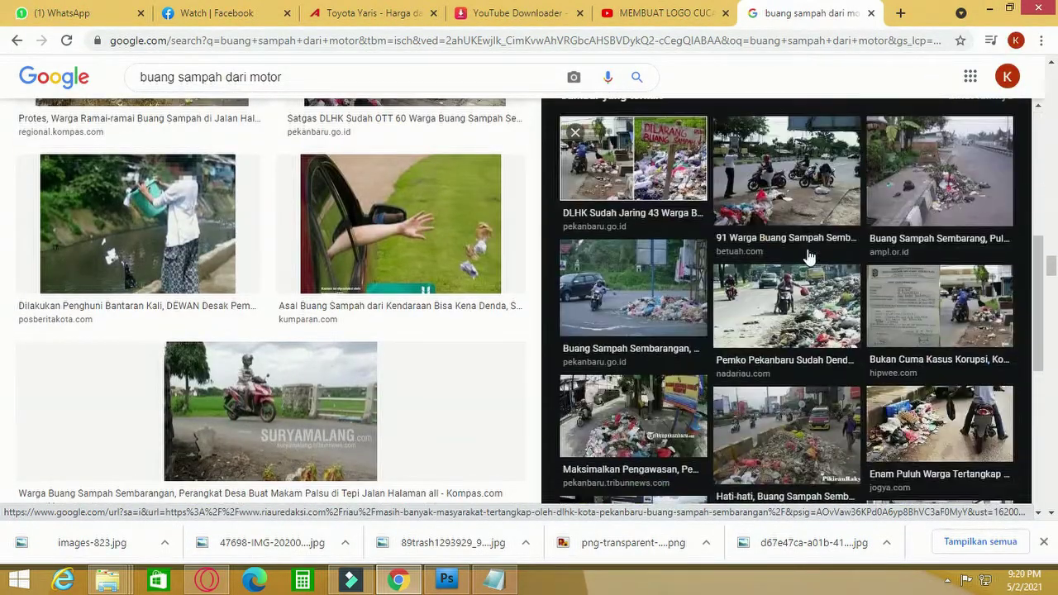
scroll(808, 250, "down", 10)
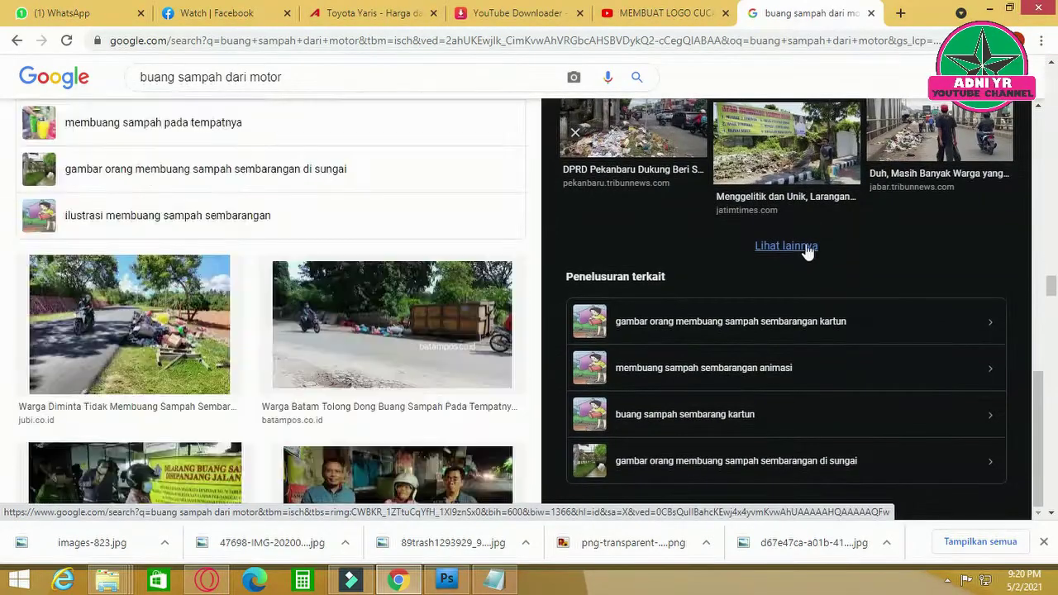
scroll(437, 236, "down", 20)
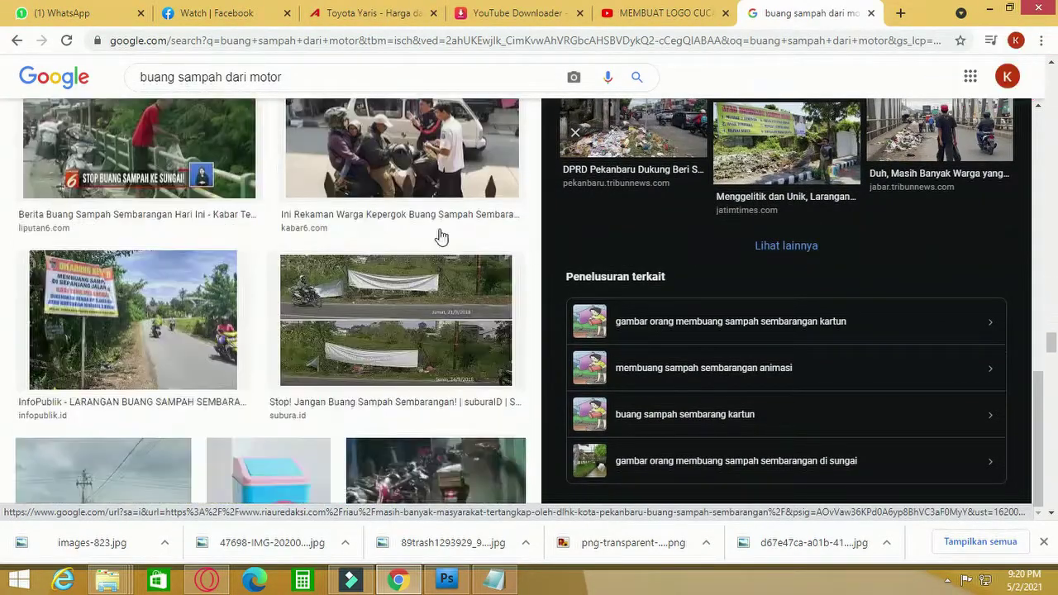
scroll(430, 225, "down", 15)
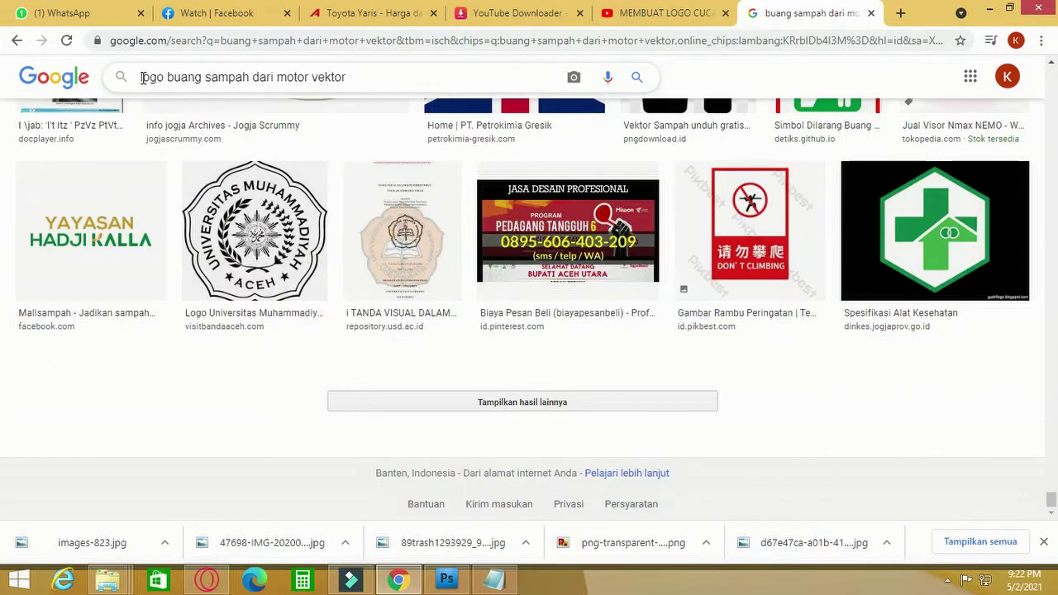
- Search Google Images for "logo buang sampah dari motor vektor" and examine the litter logos and symbols
key("Return")
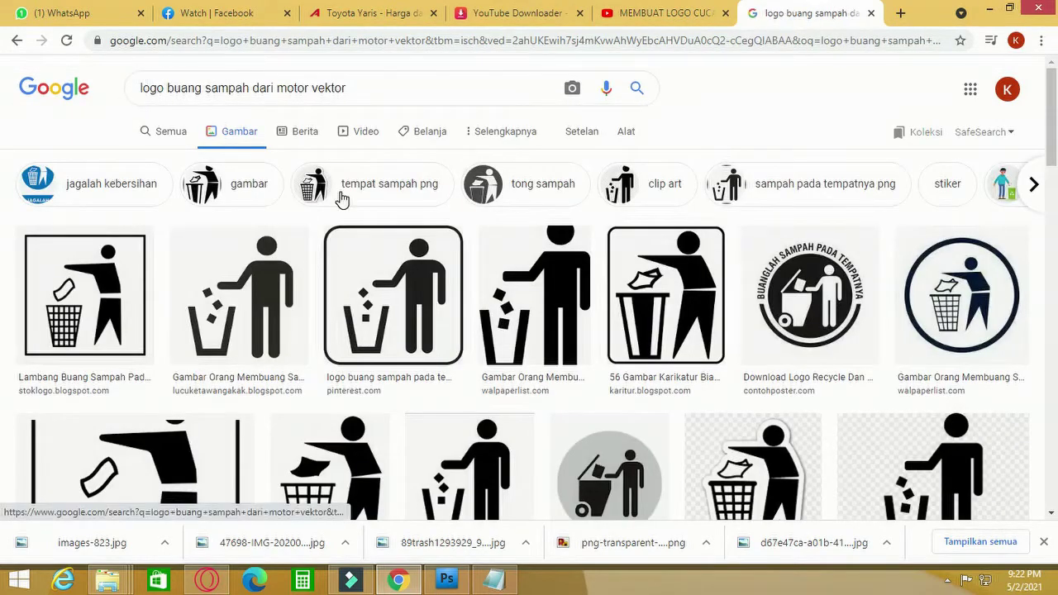
scroll(341, 199, "down", 5)
scroll(341, 202, "down", 10)
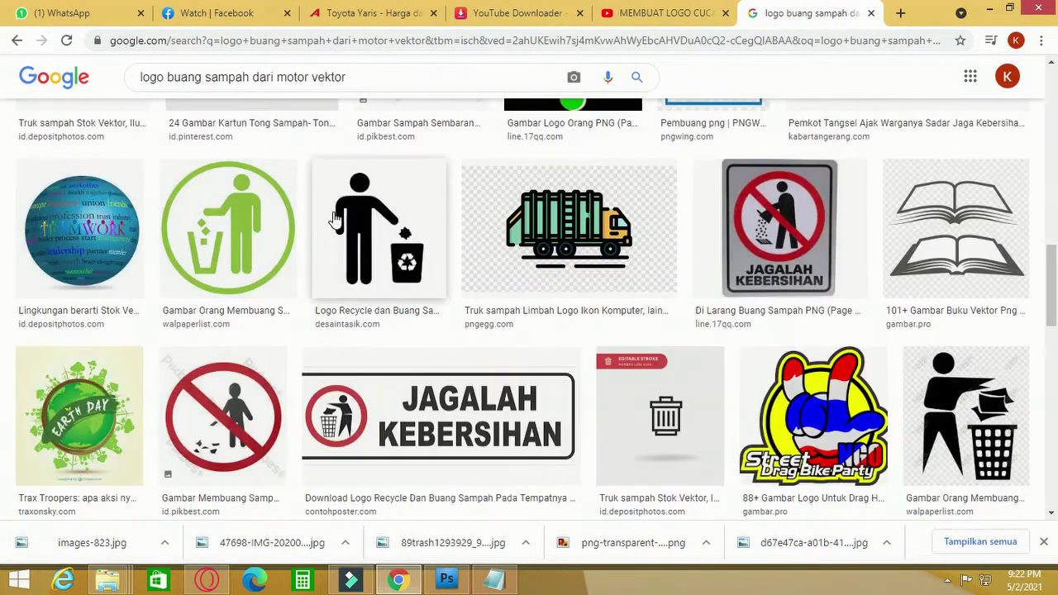
scroll(333, 212, "down", 5)
scroll(322, 165, "up", 5)
scroll(408, 325, "down", 7)
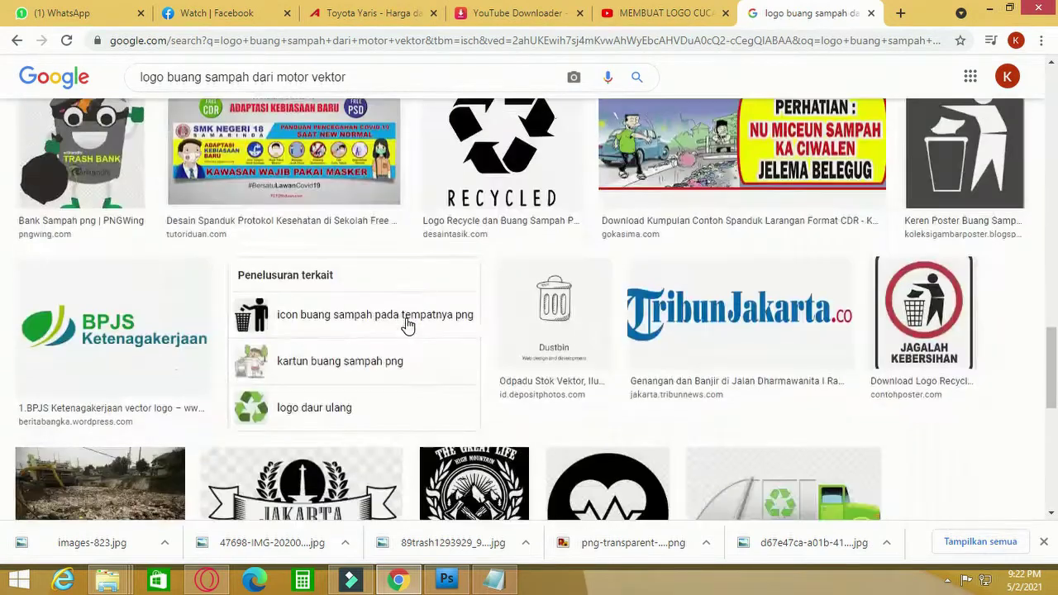
scroll(407, 325, "down", 7)
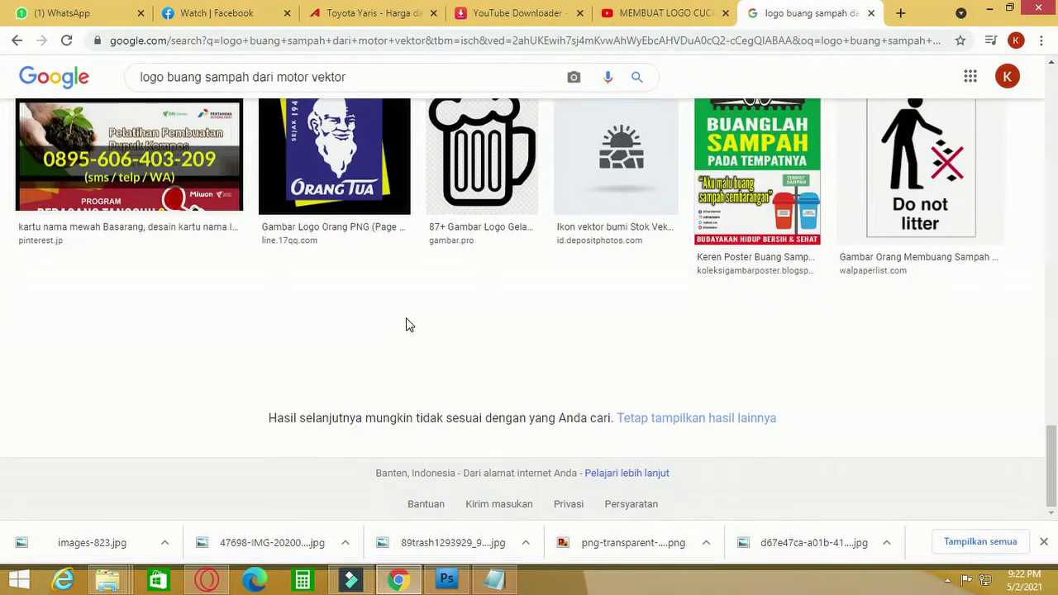
scroll(641, 318, "up", 5)
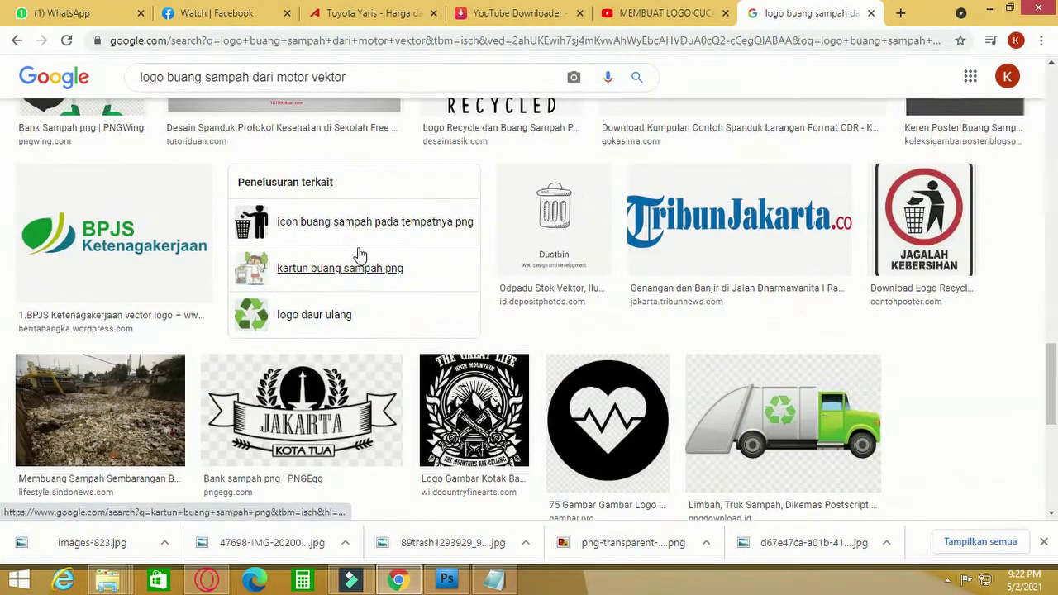
- Open the related search "icon buang sampah pada tempatnya png" and examine its litter icons and signs
left_click(358, 222)
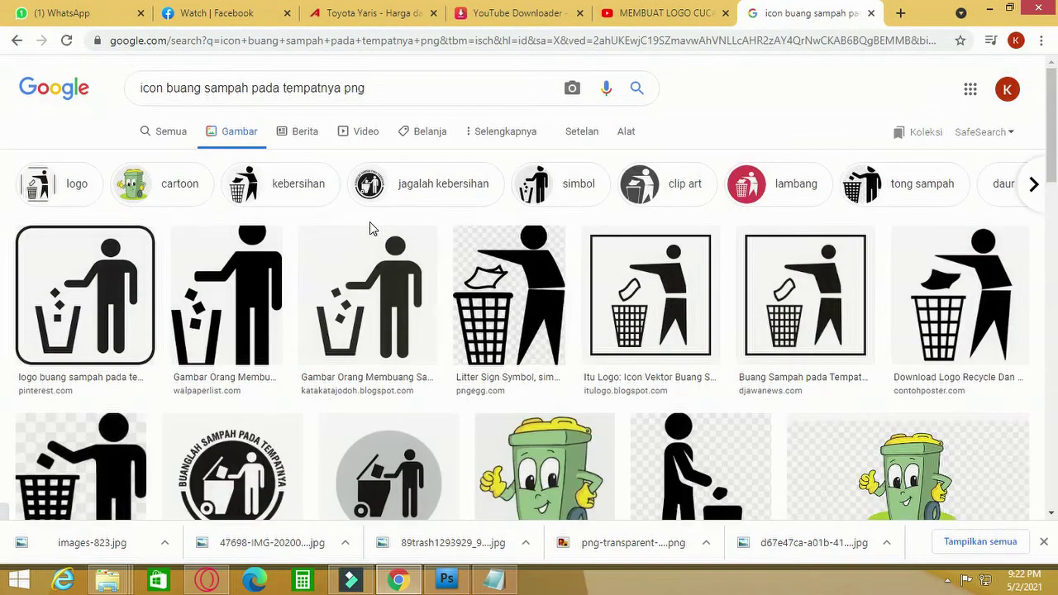
scroll(370, 228, "down", 10)
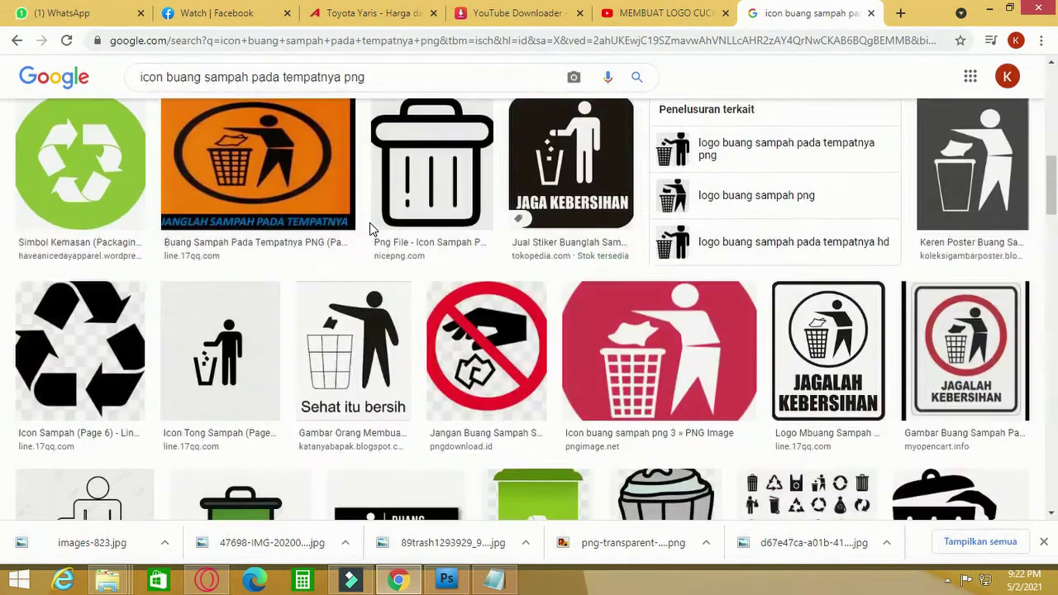
scroll(369, 228, "down", 3)
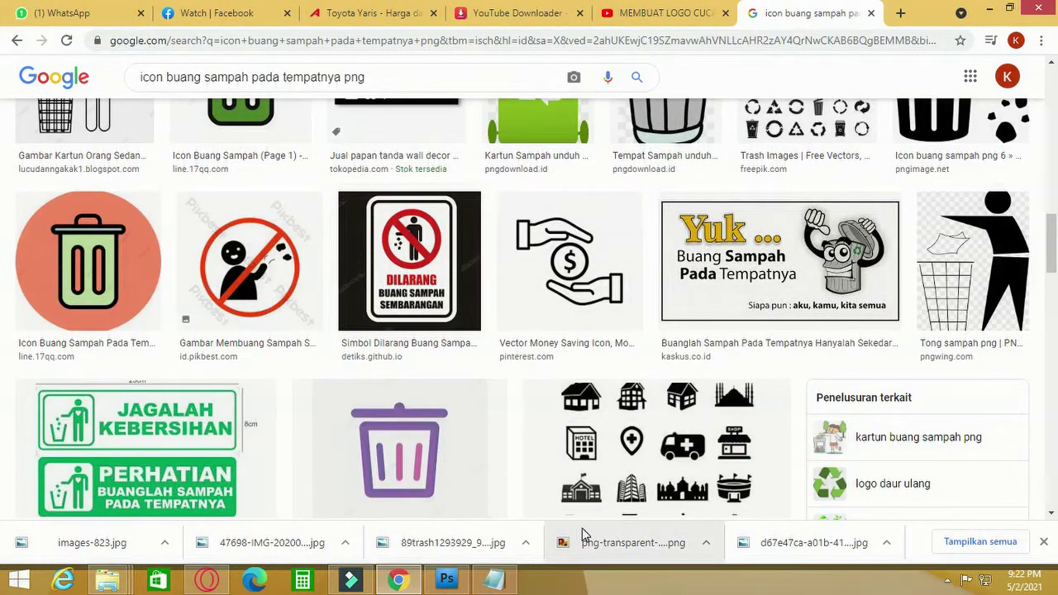
scroll(546, 366, "down", 12)
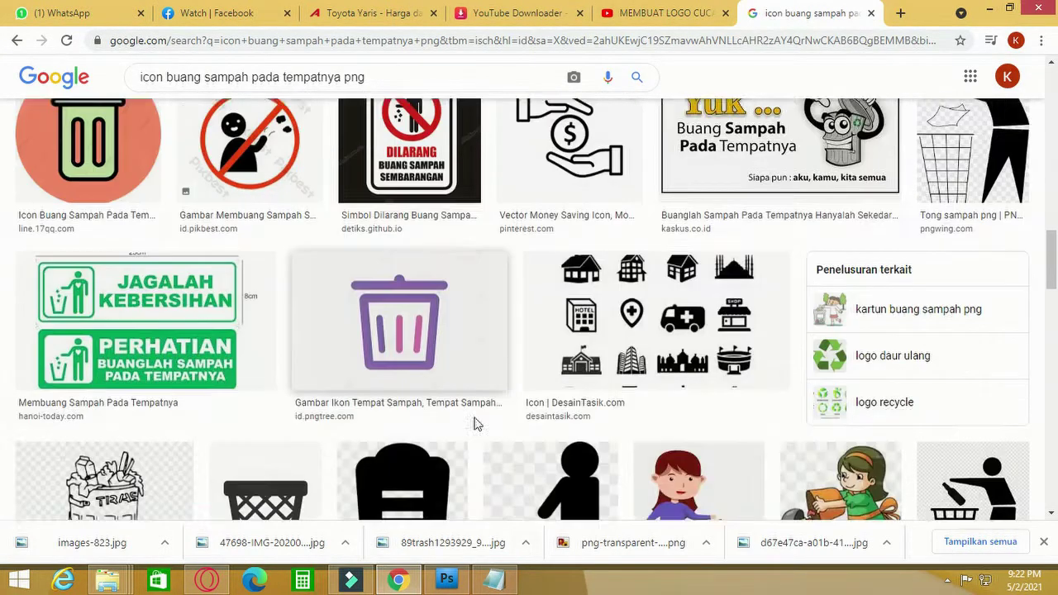
scroll(545, 366, "down", 12)
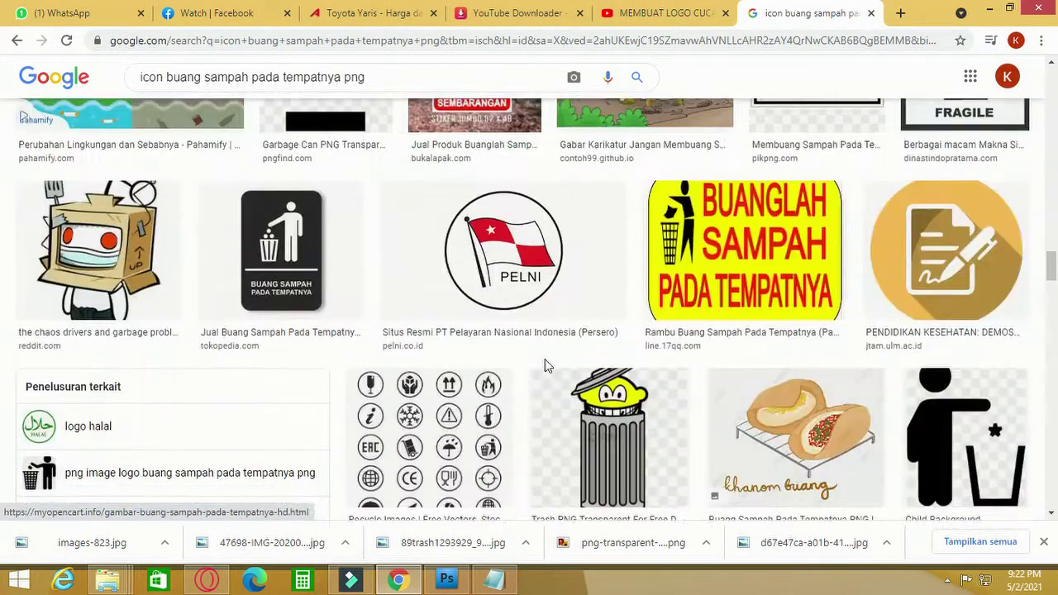
scroll(546, 366, "down", 12)
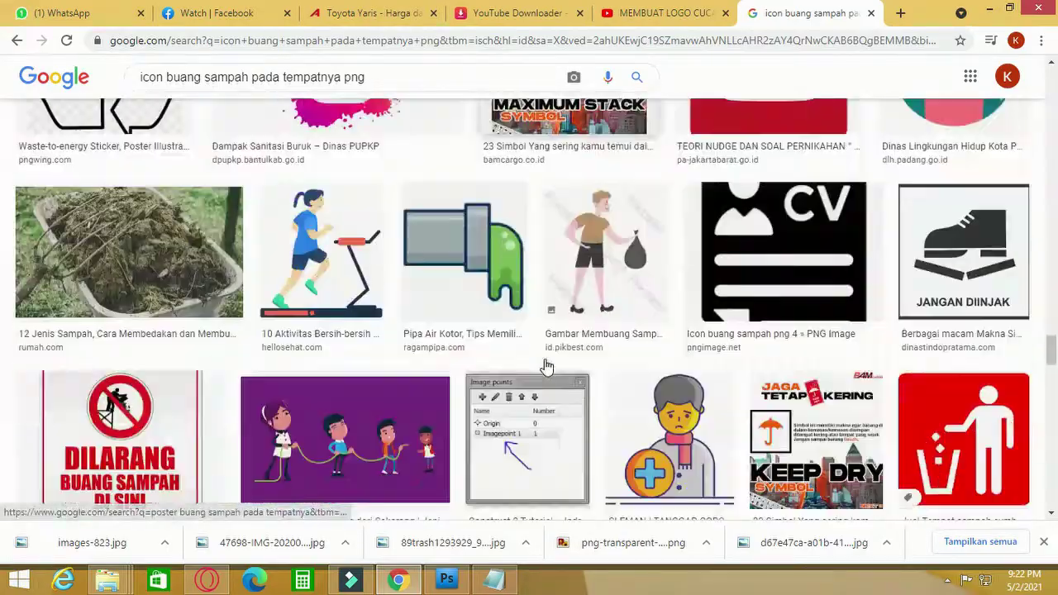
scroll(542, 375, "down", 12)
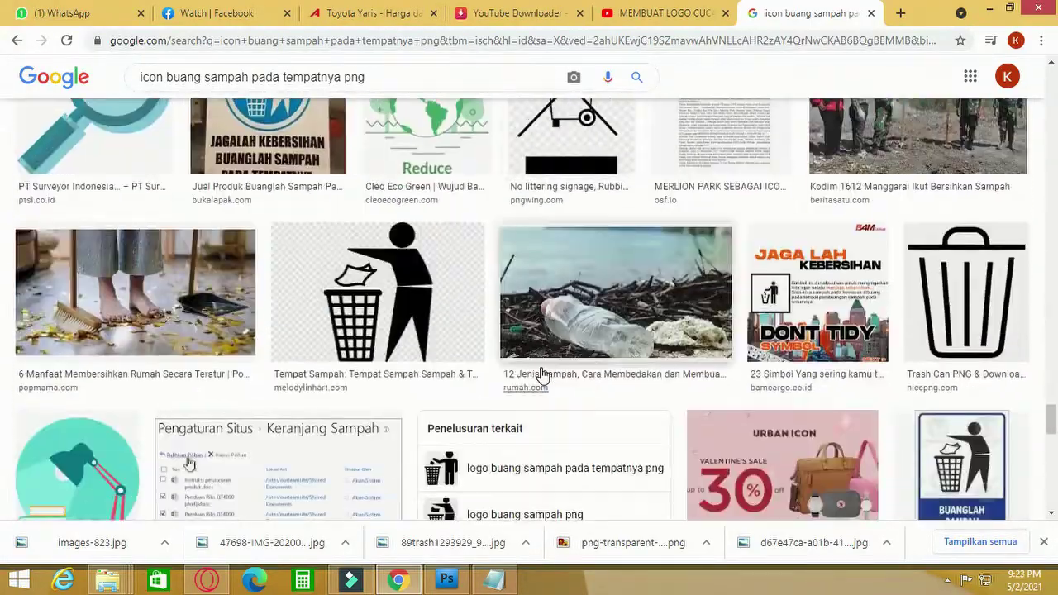
scroll(541, 374, "down", 10)
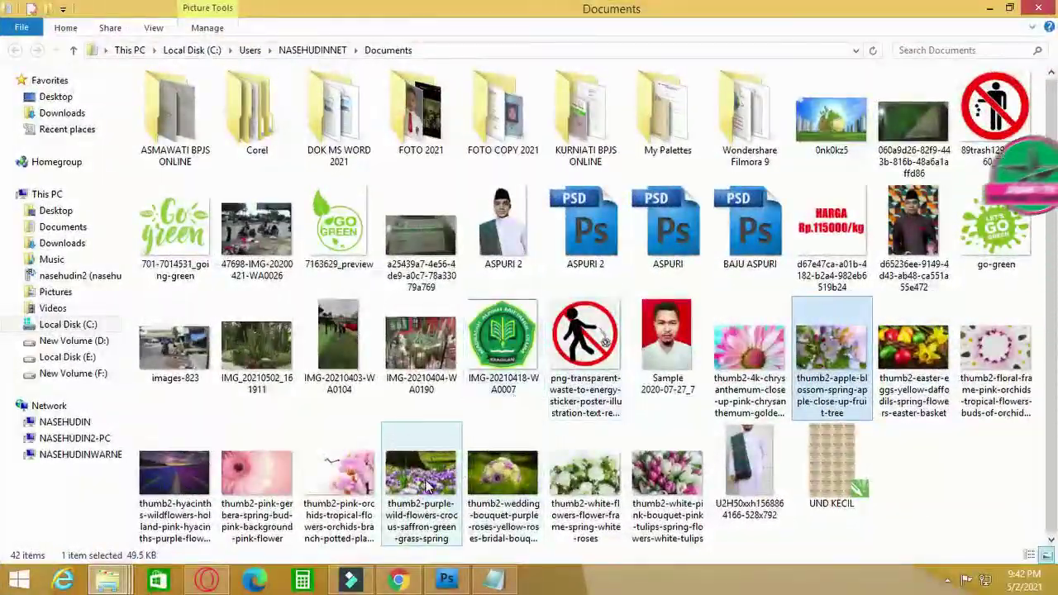
- Open the 0nk0kz5 globe-and-city picture from Documents in Photoshop and place it in the lower-left corner of the sign, beneath the heading
double_click(444, 481)
left_click(1038, 8)
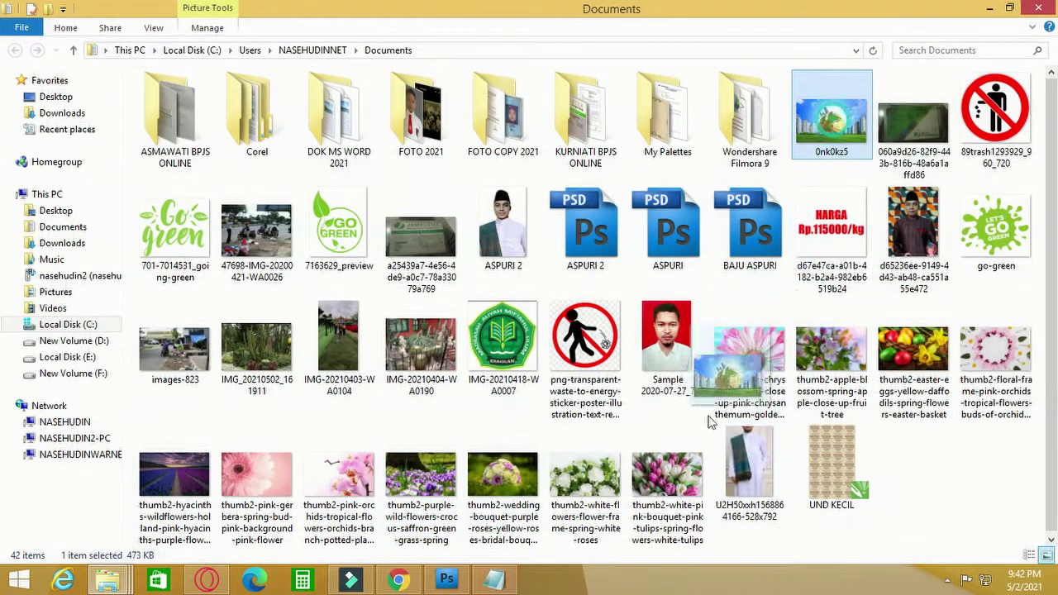
left_click(446, 580)
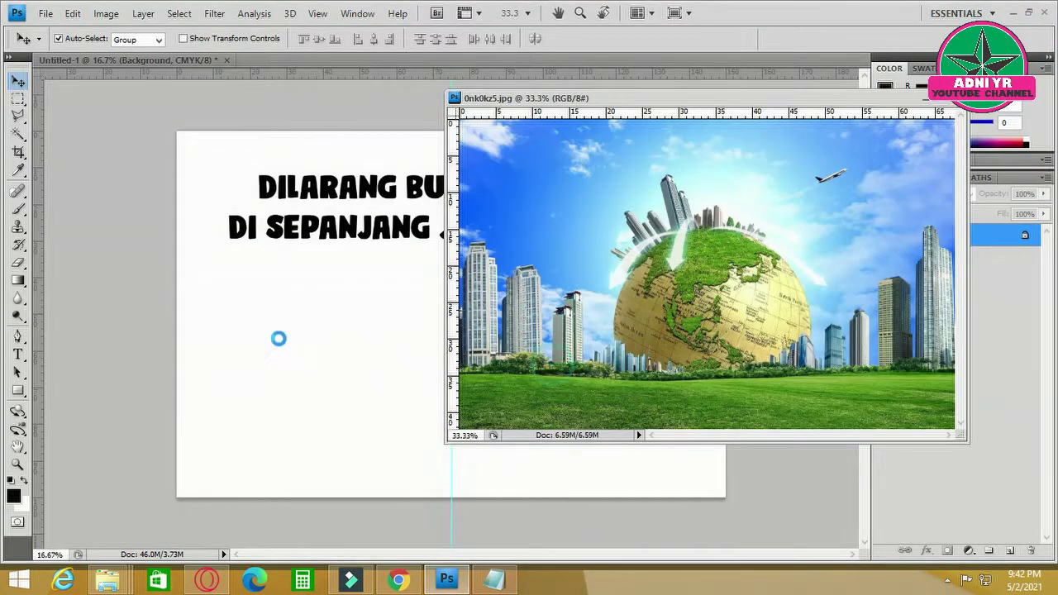
left_click(926, 100)
left_click_drag(389, 333, 347, 430)
- Enlarge the globe-and-city picture to 221.2% width and 236.2% height so that it covers the canvas
key("ctrl+t")
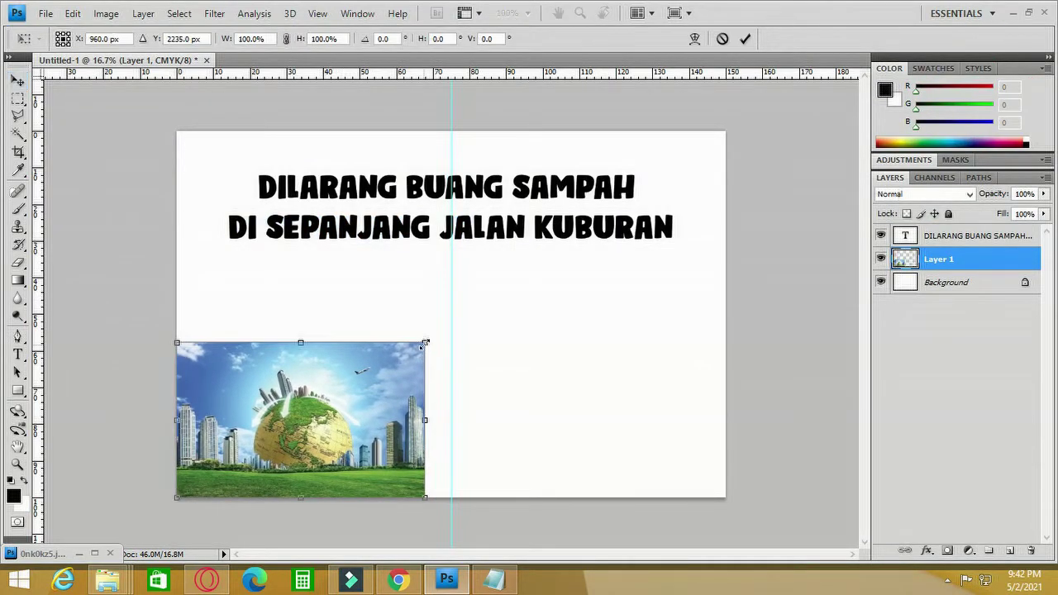
left_click_drag(424, 343, 746, 190)
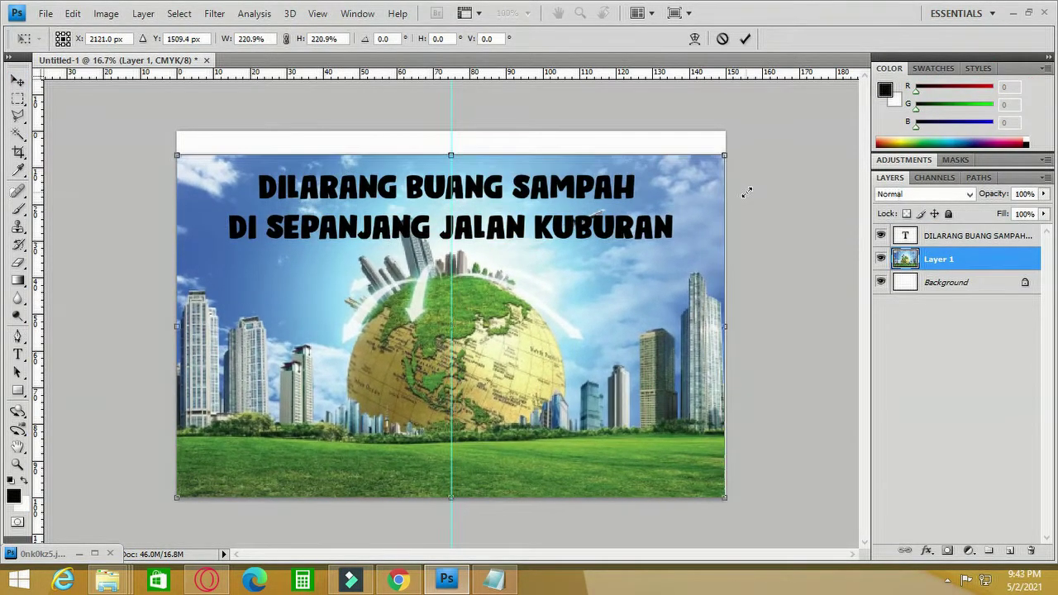
left_click_drag(452, 155, 453, 131)
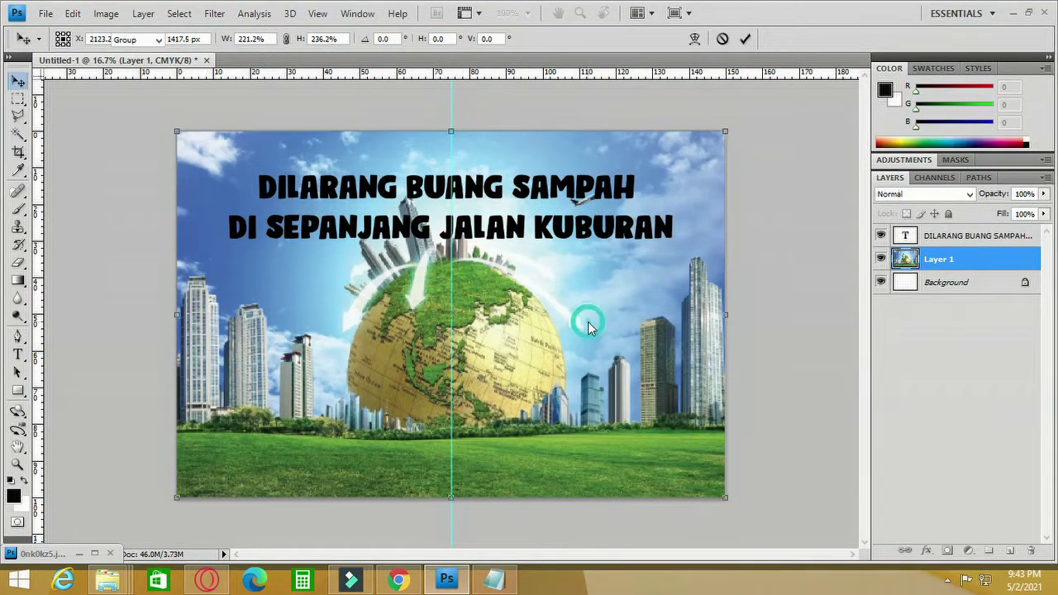
key("Return")
- Widen the globe-and-city picture to 101.6% and nudge it slightly left so both side edges are covered
key("ctrl+t")
left_click_drag(726, 316, 734, 317)
key("Left")
key("Left")
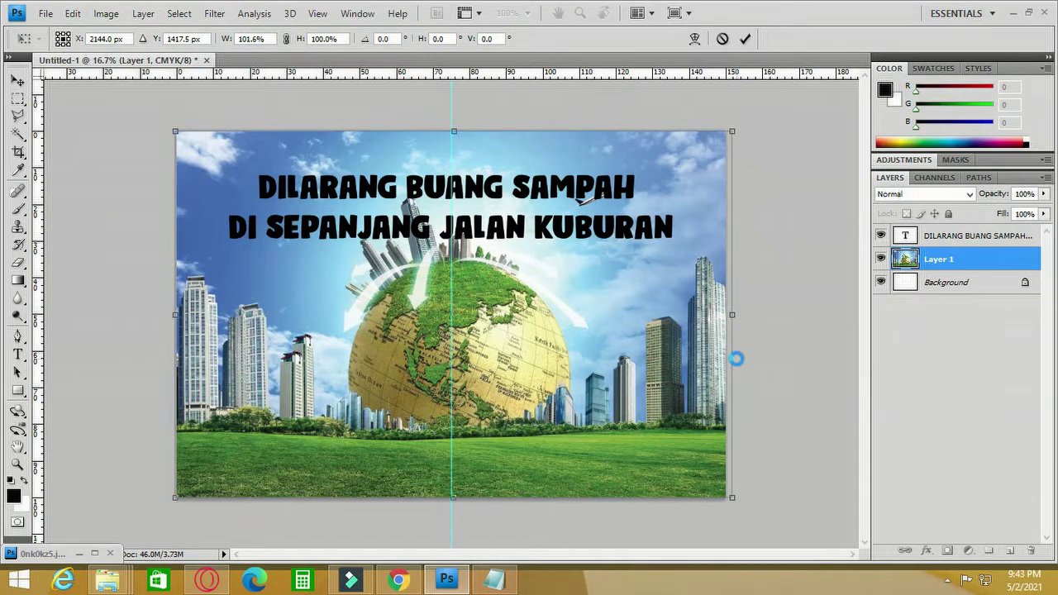
key("Return")
- Add a layer mask to the globe-and-city picture and fade its upper part out with a linear white-to-black gradient, keeping the grass visible
left_click(948, 550)
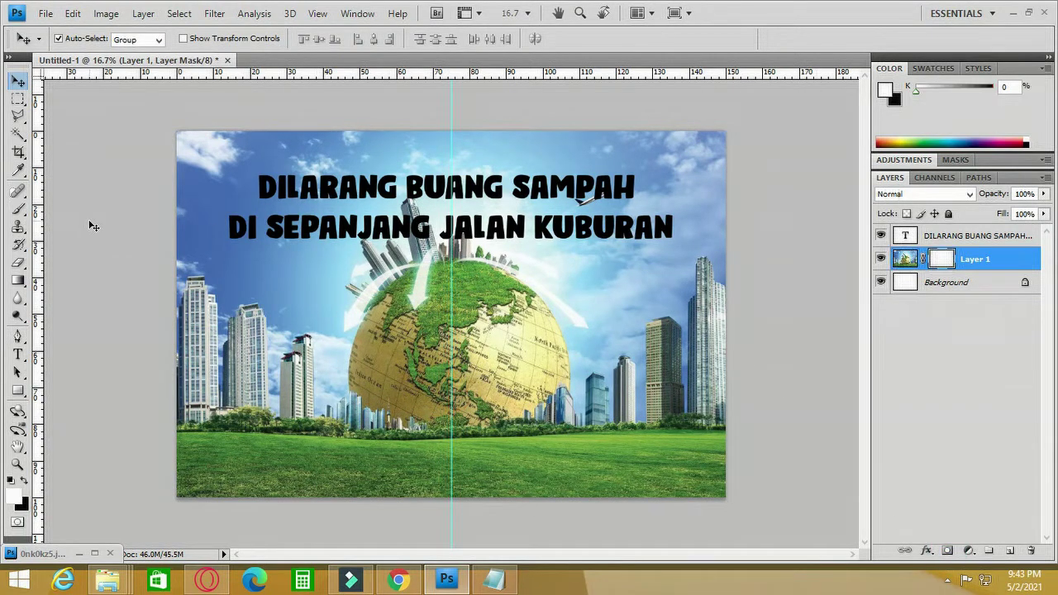
left_click(17, 280)
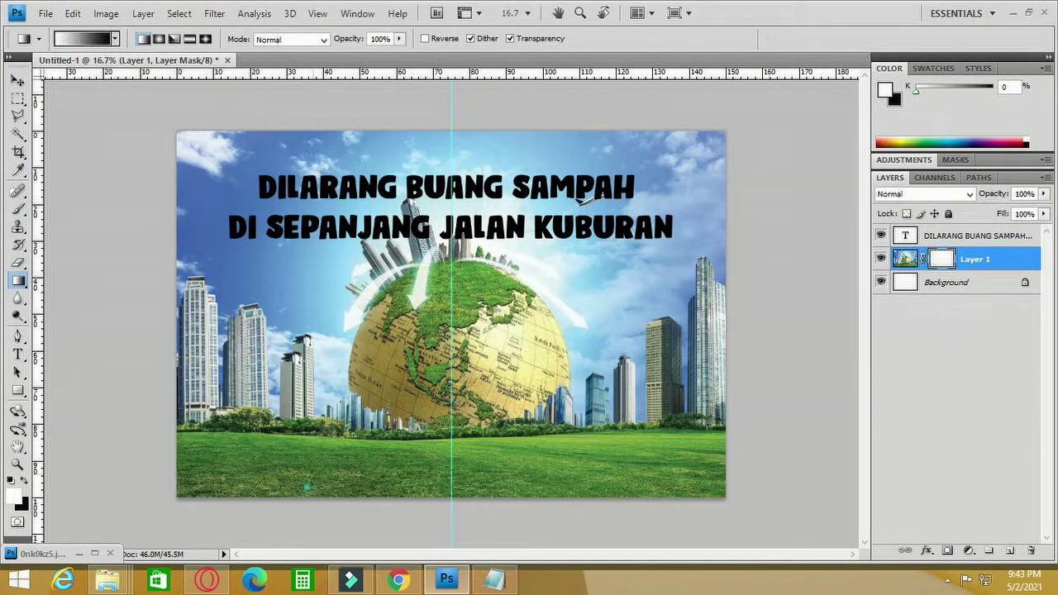
left_click_drag(307, 487, 412, 251)
key("ctrl+z")
left_click_drag(352, 304, 352, 303)
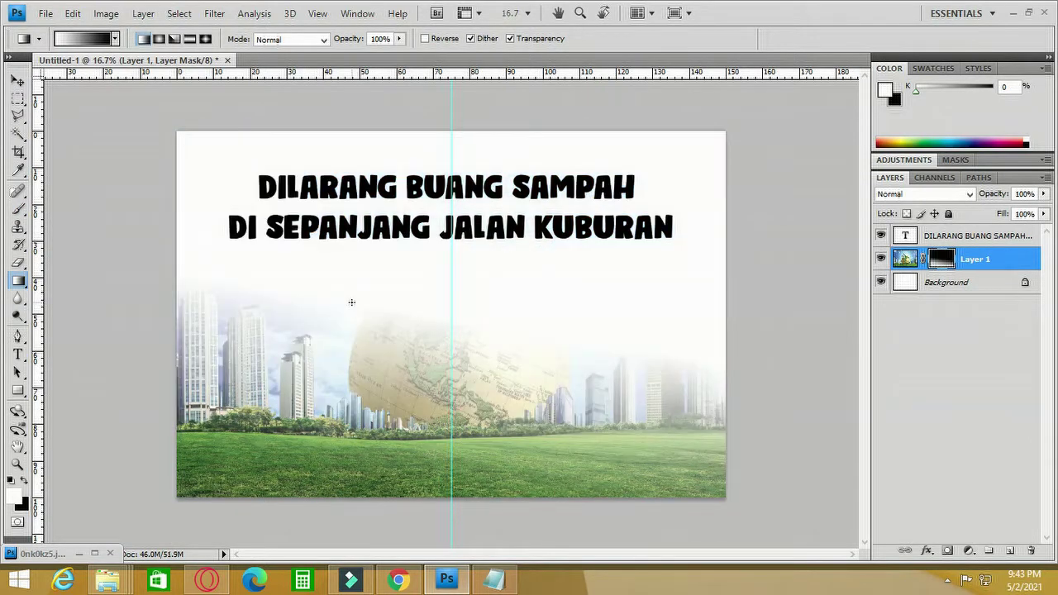
key("ctrl+z")
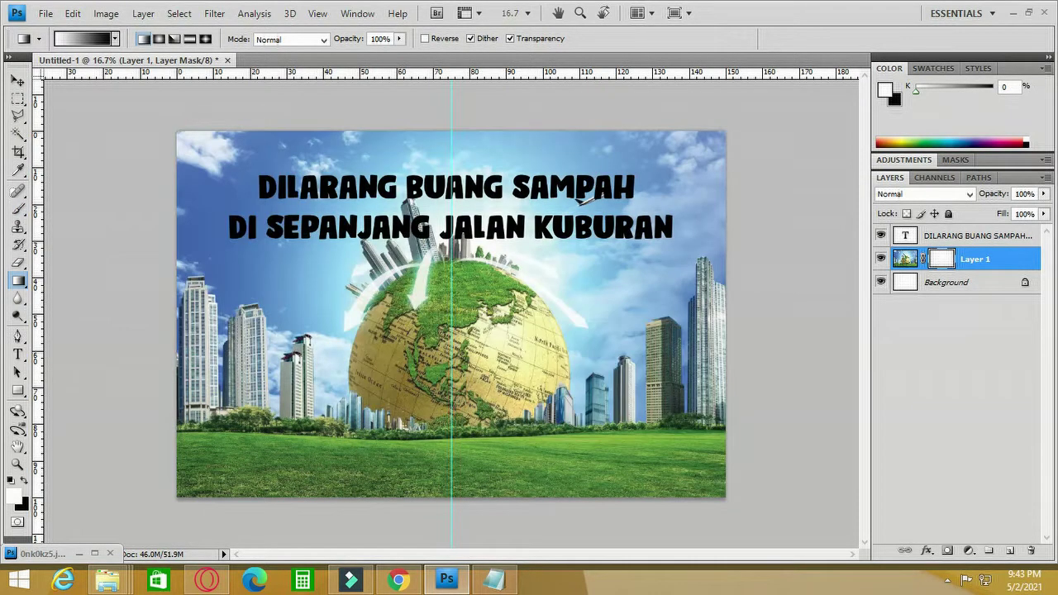
key("ctrl+z")
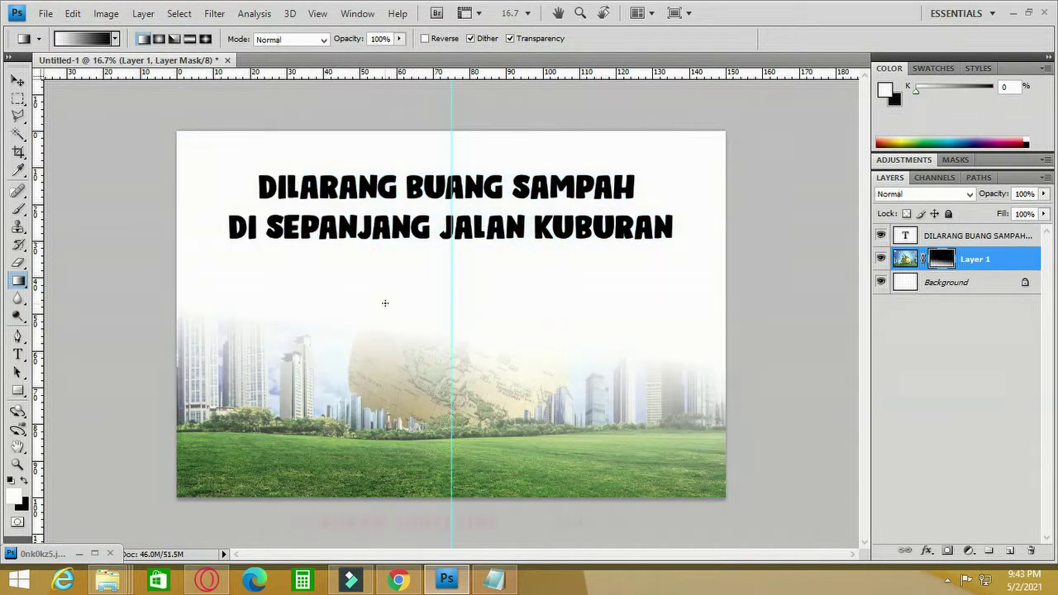
key("v")
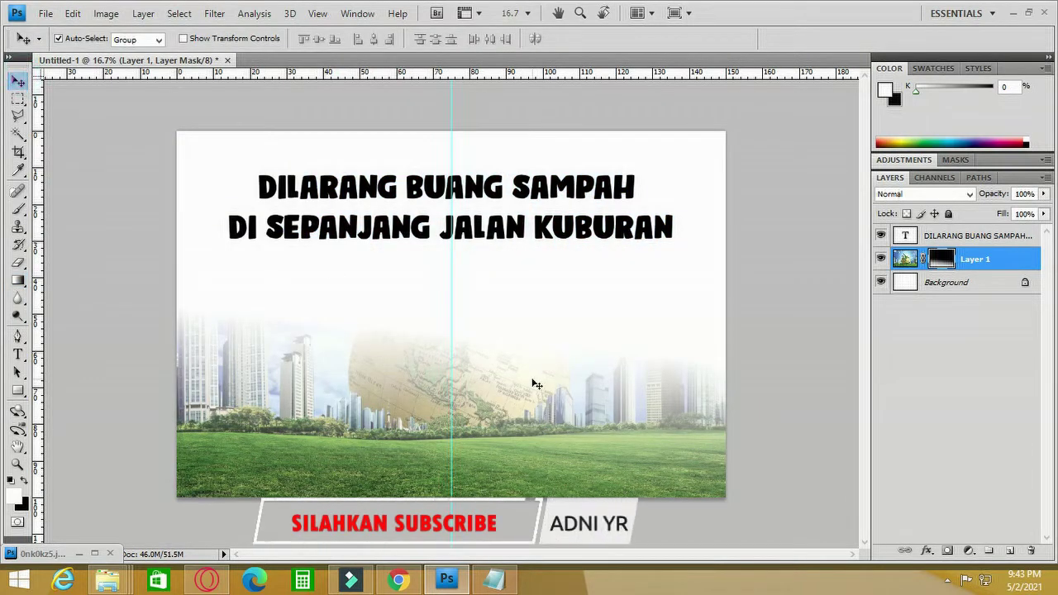
left_click(743, 186)
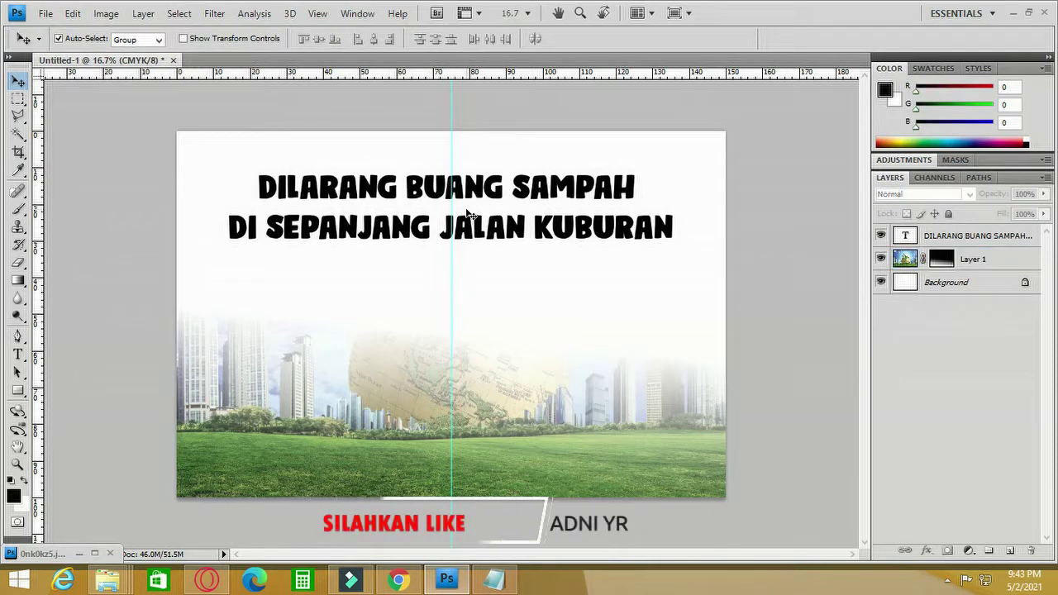
- Add an outside stroke in near-white #f5fafa to the two-line heading and make it slightly thicker
left_click(347, 192)
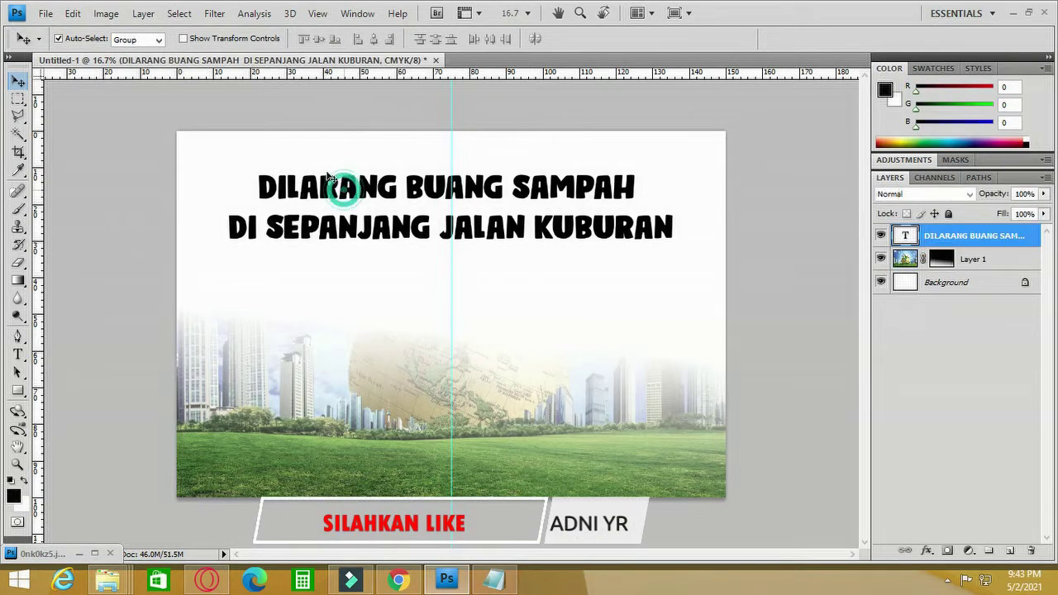
left_click(106, 13)
left_click(143, 13)
left_click(189, 135)
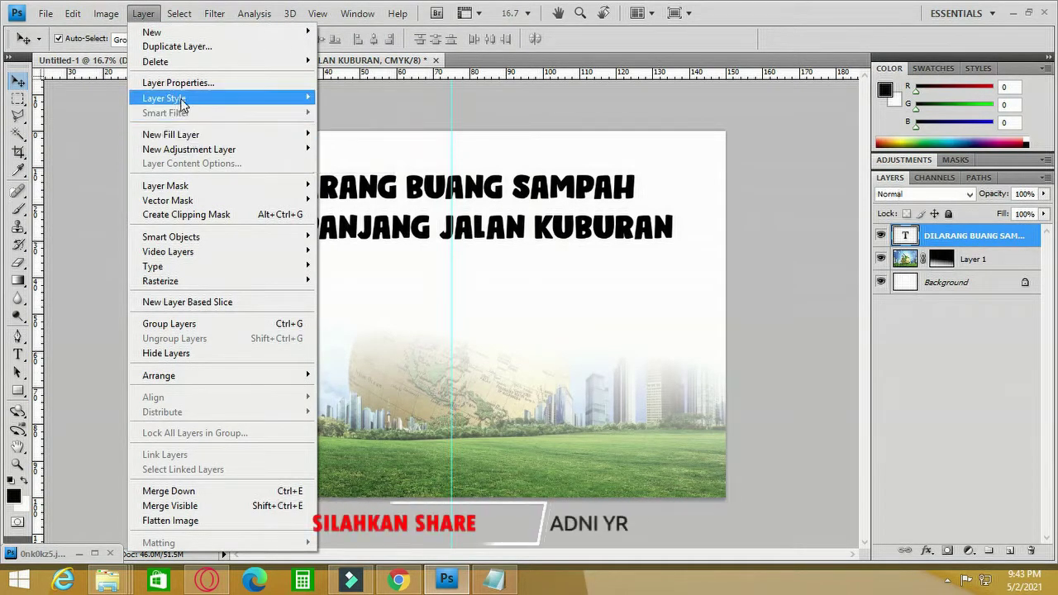
left_click(431, 274)
left_click_drag(477, 83, 707, 79)
left_click_drag(694, 130, 693, 131)
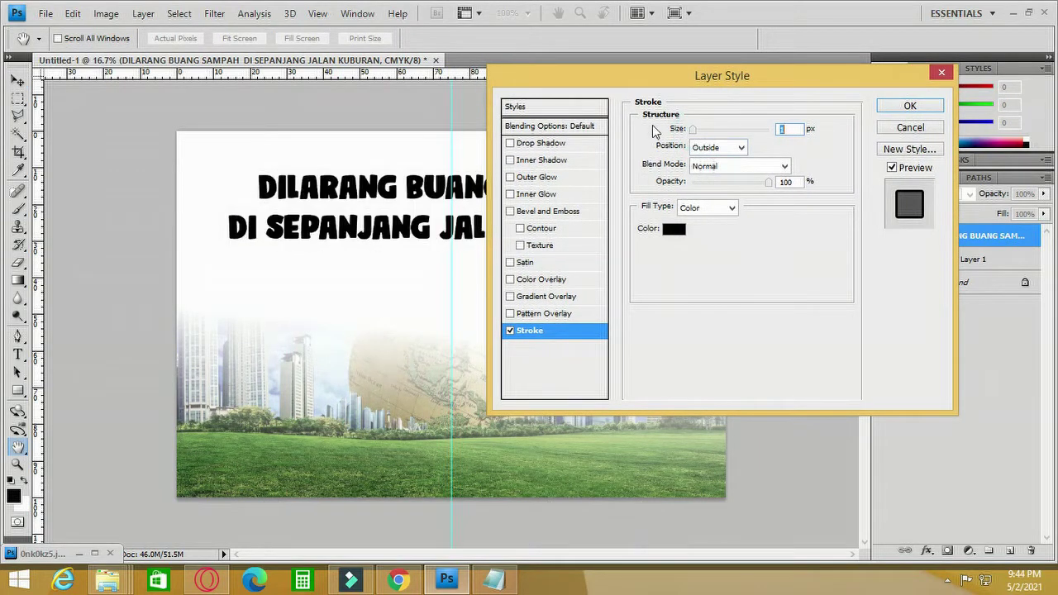
left_click(674, 229)
left_click(332, 139)
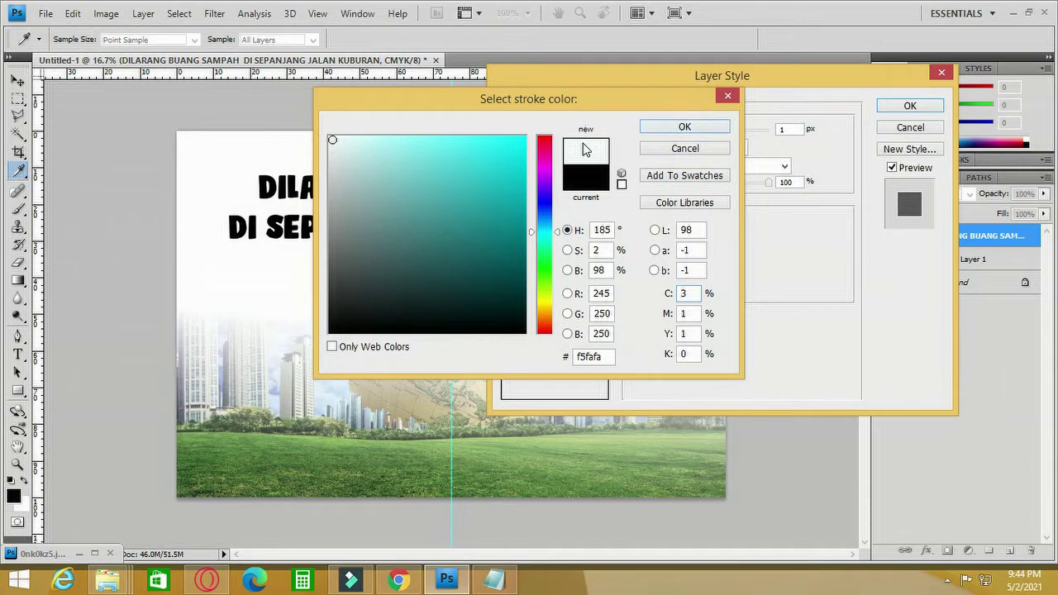
left_click_drag(609, 98, 735, 83)
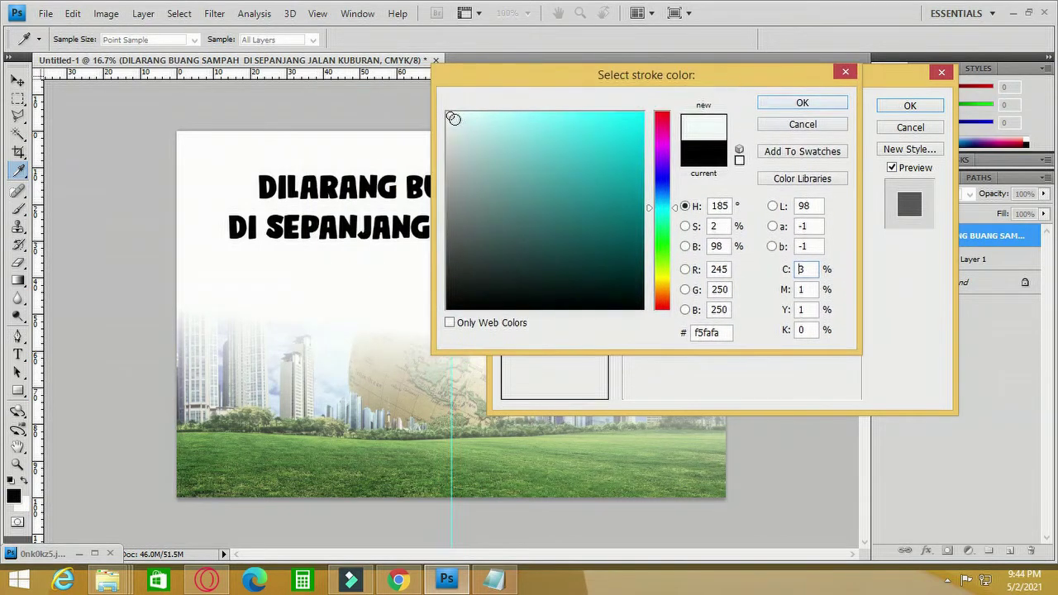
left_click(795, 106)
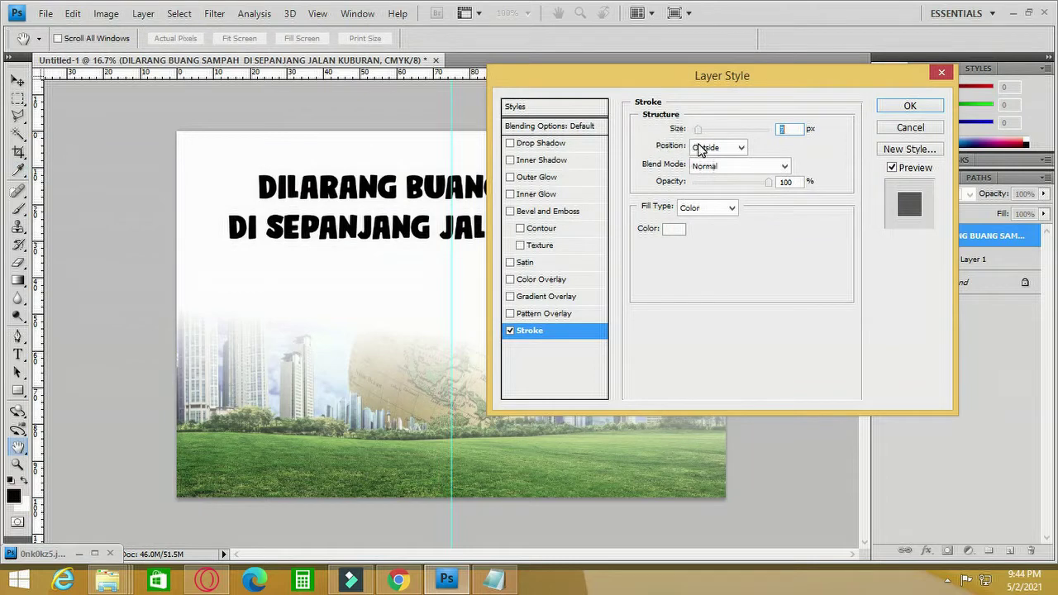
left_click(906, 106)
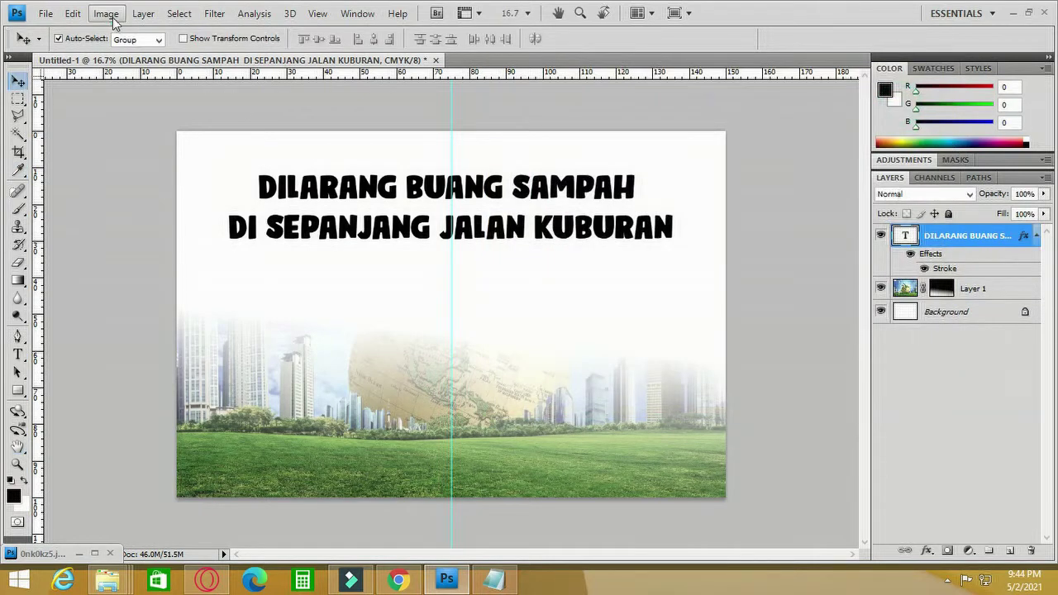
- Add a drop shadow to the heading with a distance of 21 px and a spread of 33%
left_click(106, 15)
left_click(132, 125)
left_click(652, 164)
left_click(106, 14)
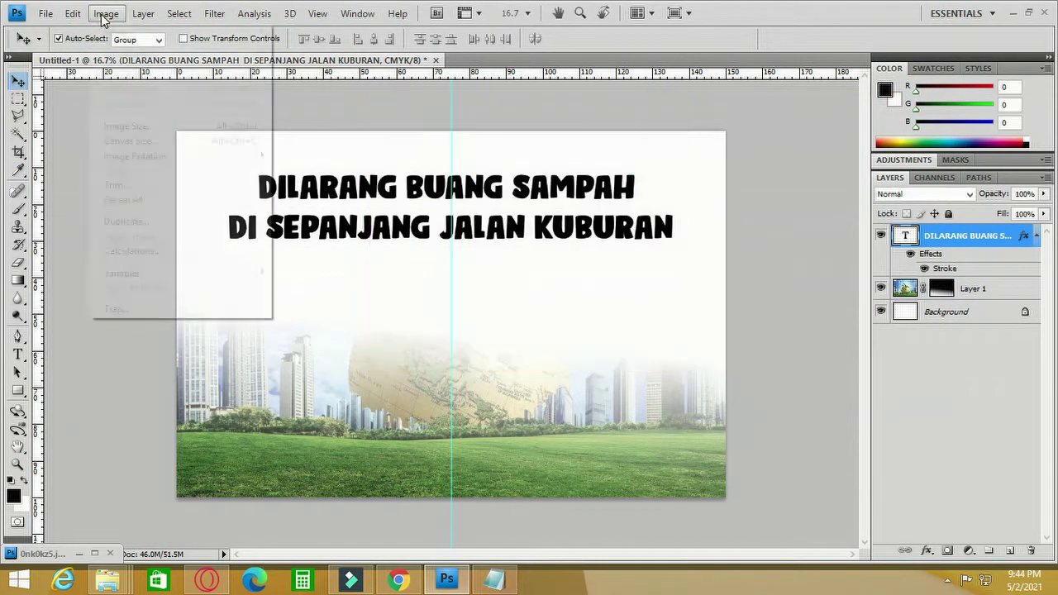
mouse_move(170, 98)
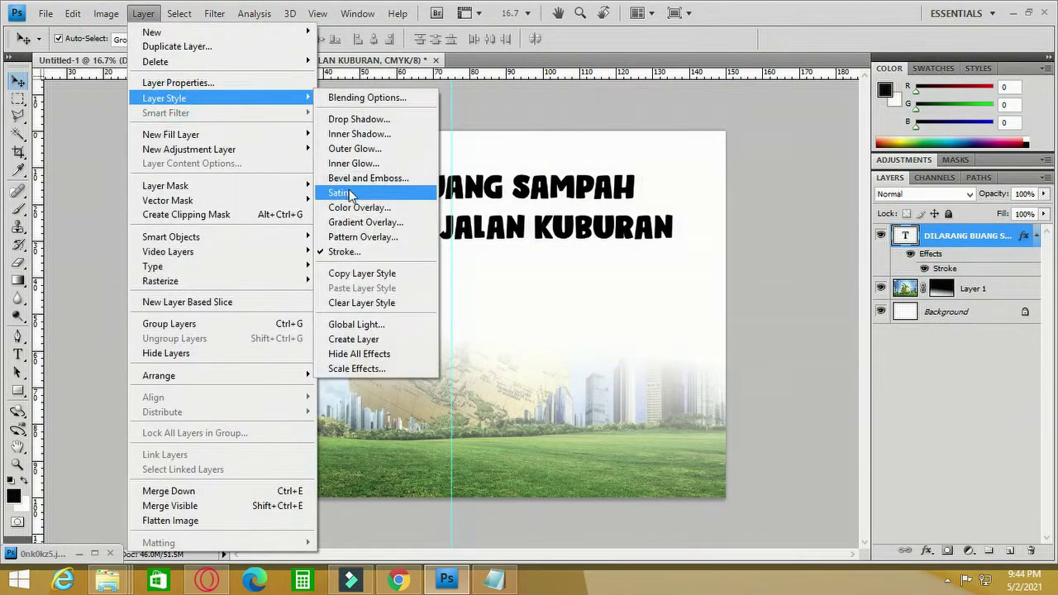
left_click(354, 119)
left_click_drag(699, 202, 712, 202)
left_click_drag(715, 81, 887, 100)
left_click_drag(865, 235, 892, 234)
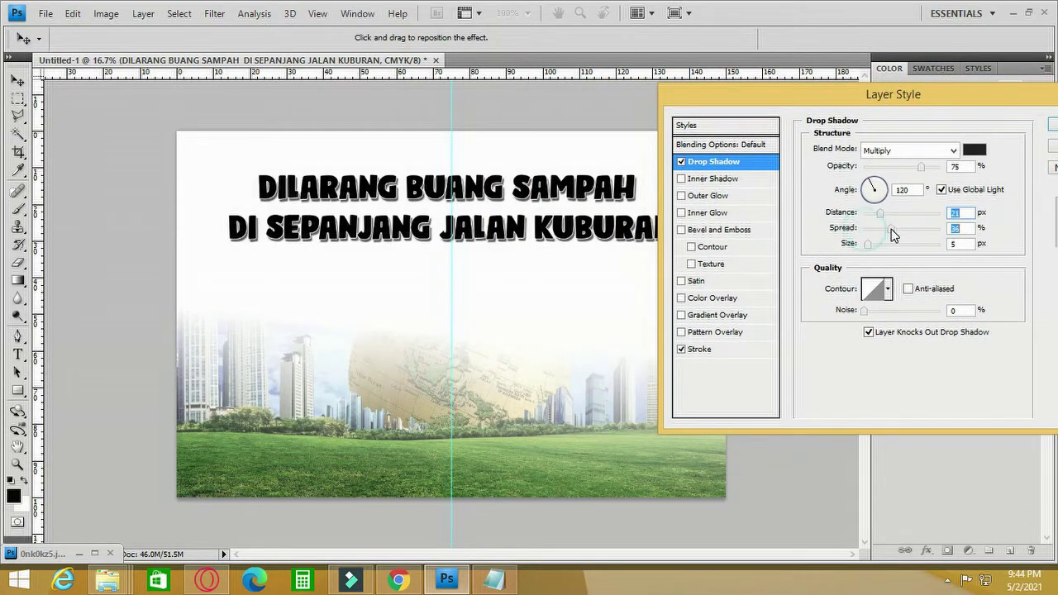
left_click_drag(989, 99, 900, 98)
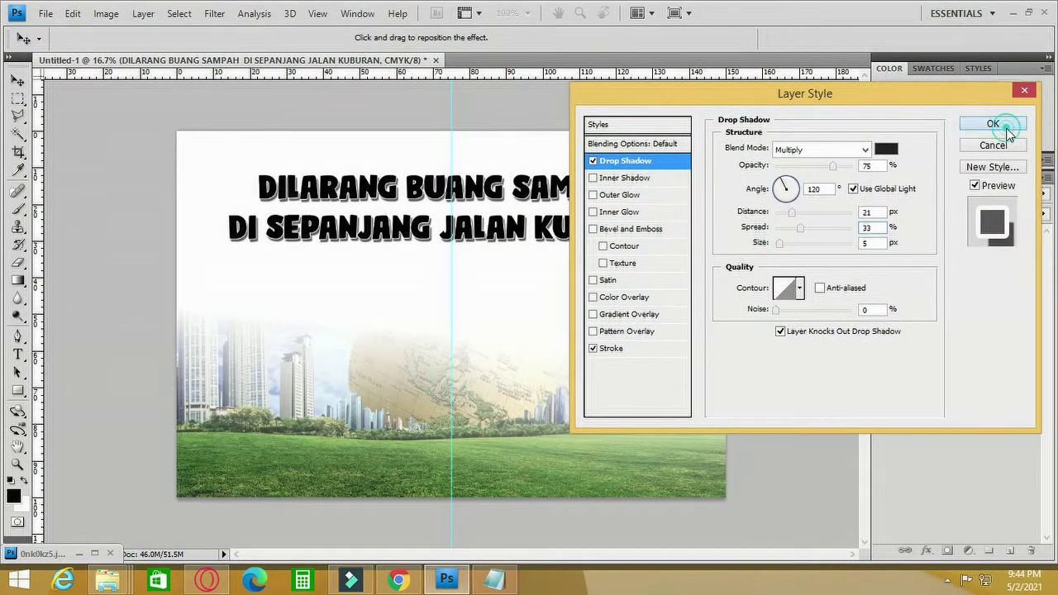
left_click(994, 124)
- Recolor all of the heading text red #f60808
left_click(21, 355)
left_click(335, 188)
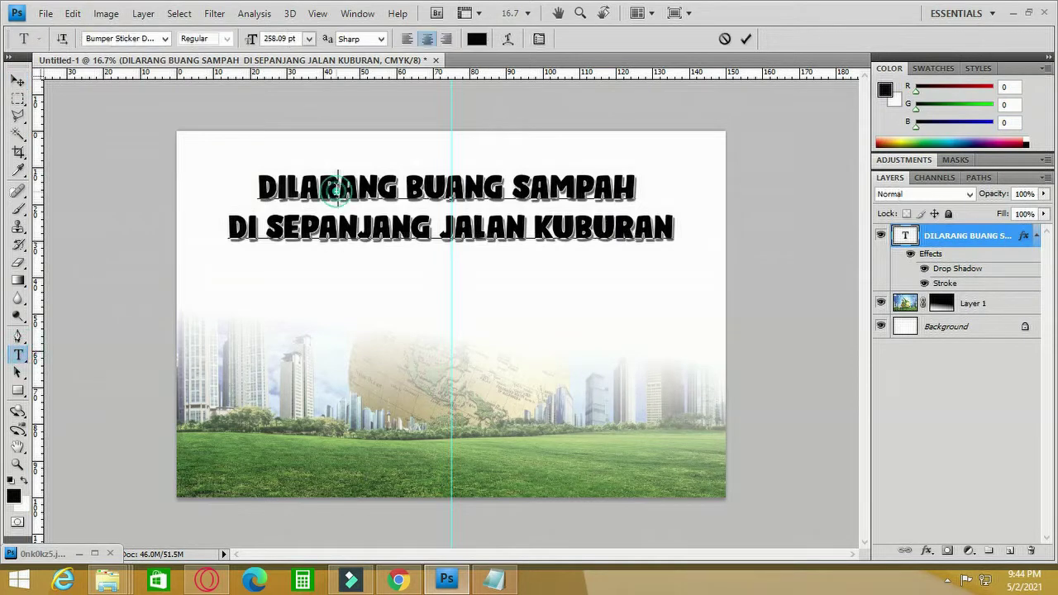
key("ctrl+a")
left_click(13, 496)
left_click(634, 116)
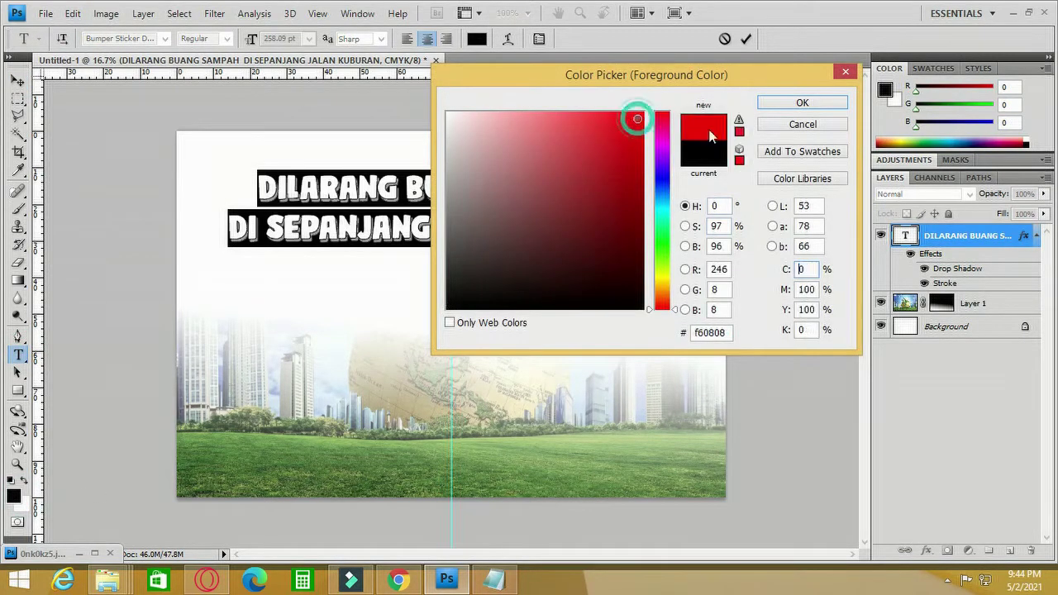
key("Return")
left_click(473, 201)
left_click(18, 80)
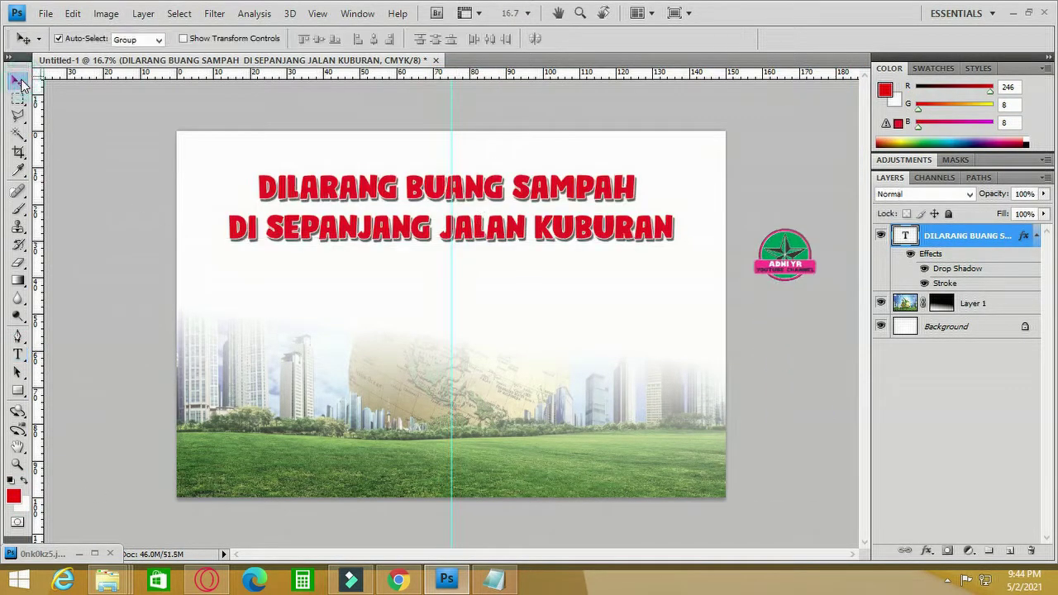
key("ctrl+t")
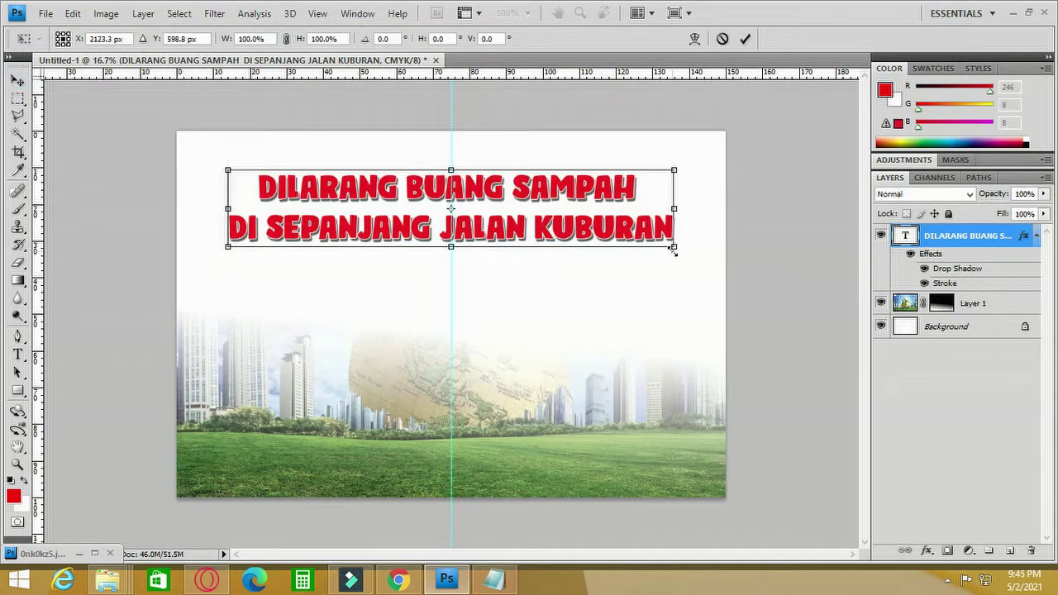
left_click(674, 247)
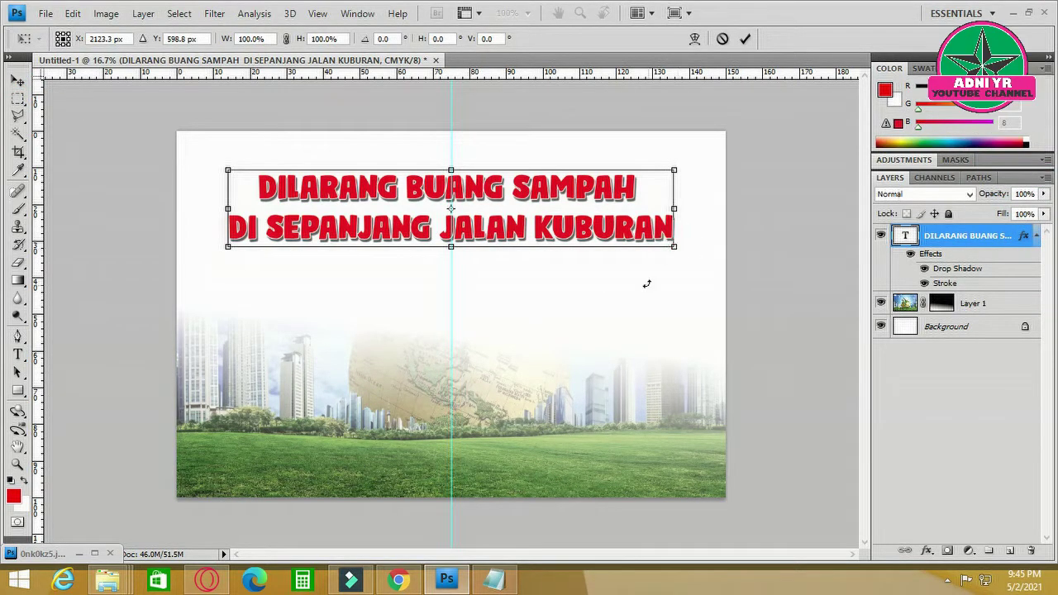
key("Return")
- Change the heading's stroke color to near-black #000203 and thicken the stroke slightly
left_click(106, 13)
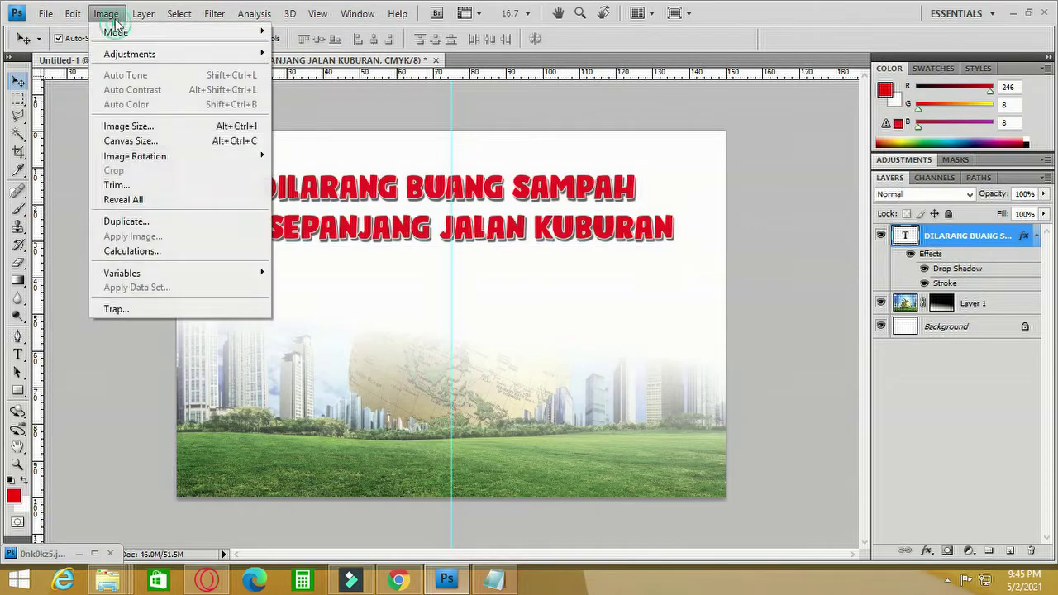
mouse_move(143, 13)
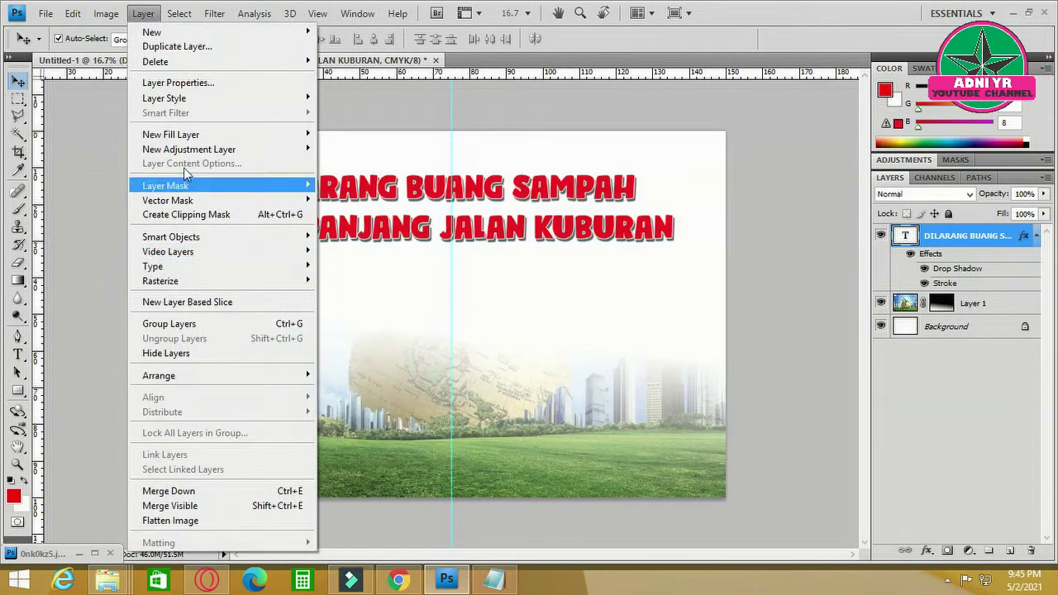
left_click(339, 251)
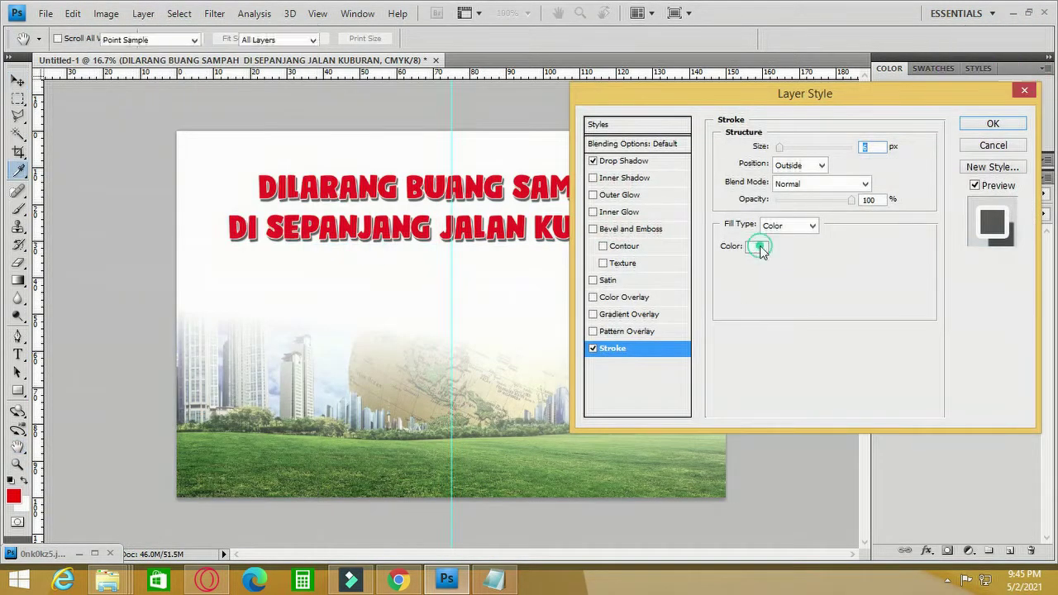
left_click(756, 246)
left_click(453, 306)
left_click_drag(552, 72, 731, 72)
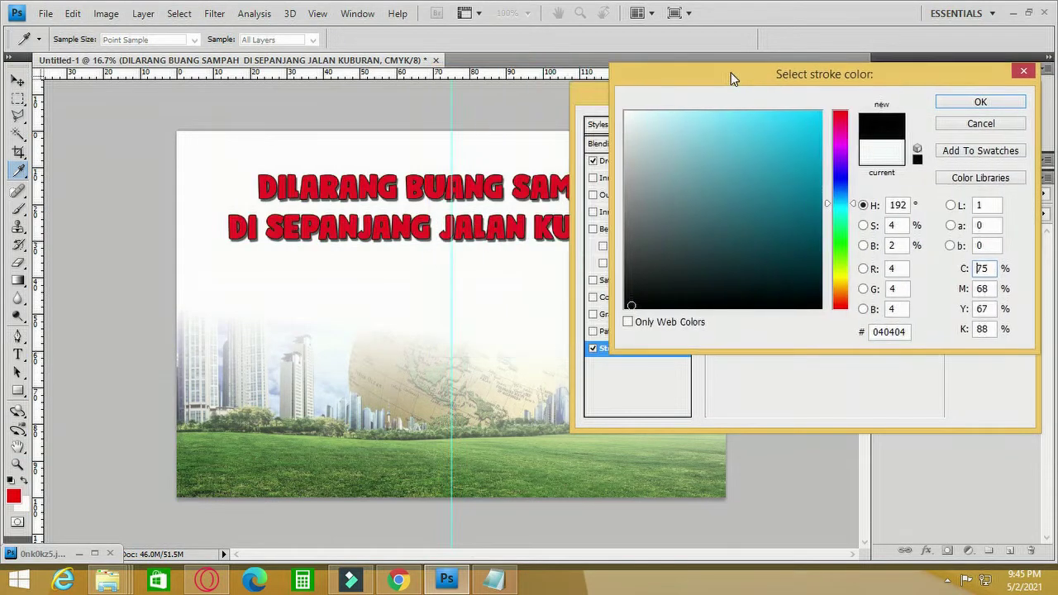
mouse_move(803, 305)
left_mouse_down()
mouse_move(815, 303)
mouse_move(802, 243)
mouse_move(761, 168)
mouse_move(717, 146)
mouse_move(752, 232)
mouse_move(816, 306)
left_mouse_up()
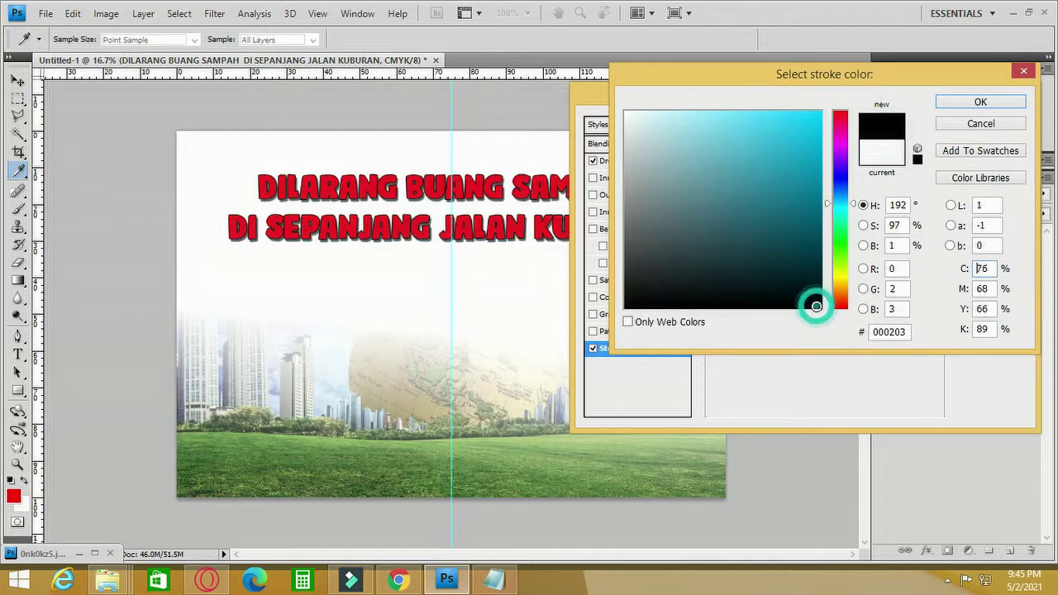
left_click(974, 106)
left_click(780, 147)
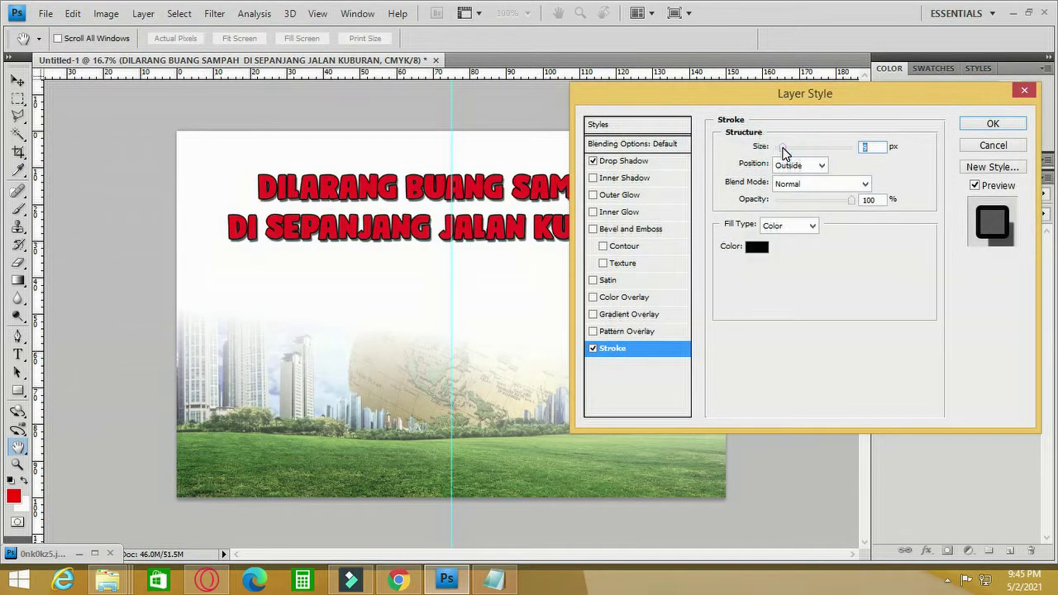
left_click(992, 124)
left_click(811, 268)
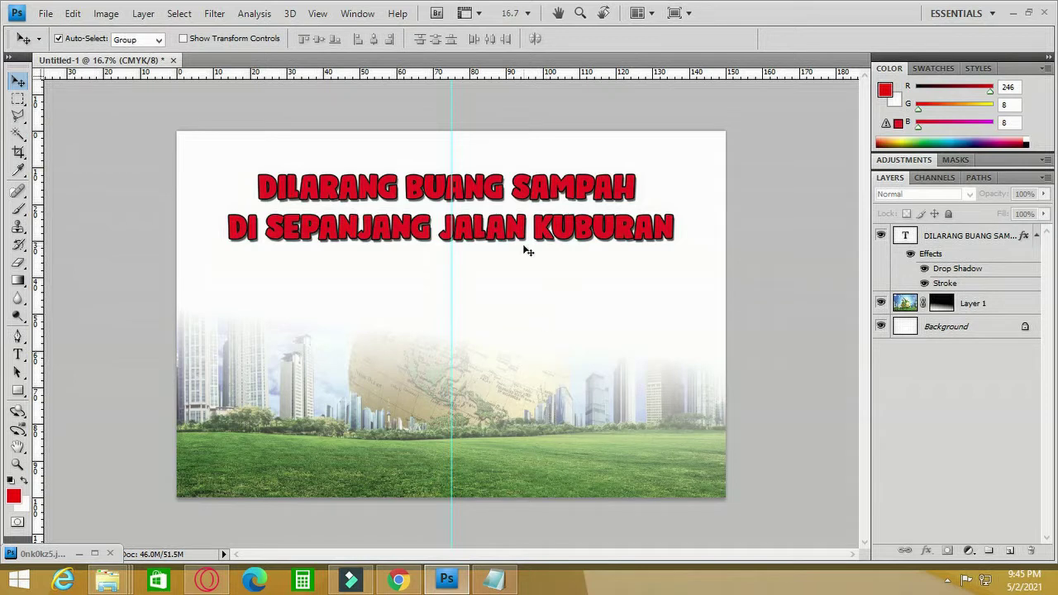
- Open the png-transparent-waste-to-energy-sticker no-littering picture from Documents in Photoshop and enlarge its window to show the whole symbol
mouse_move(115, 585)
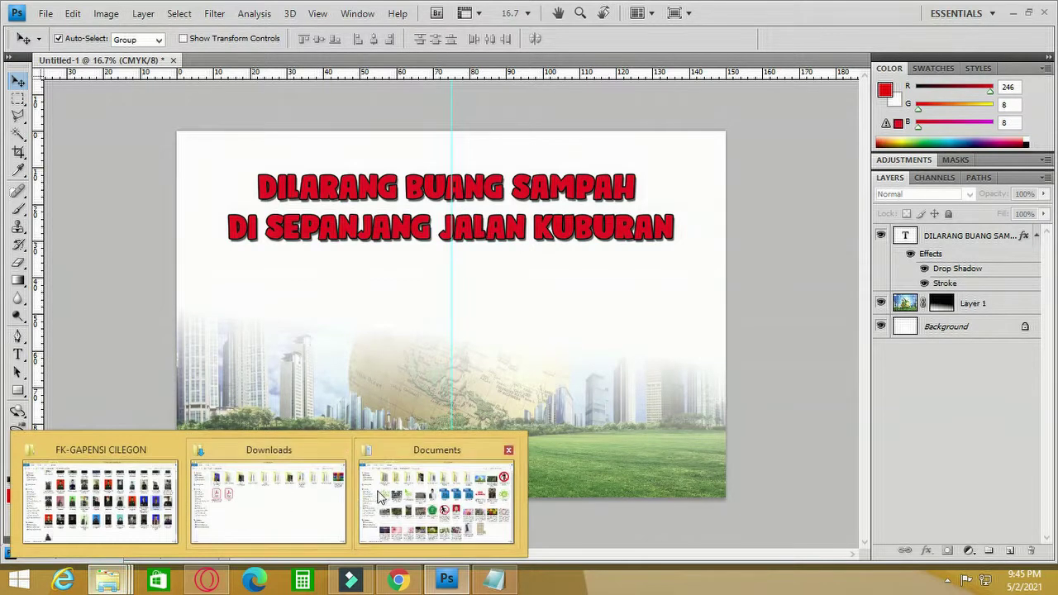
left_click(436, 496)
left_click(602, 349)
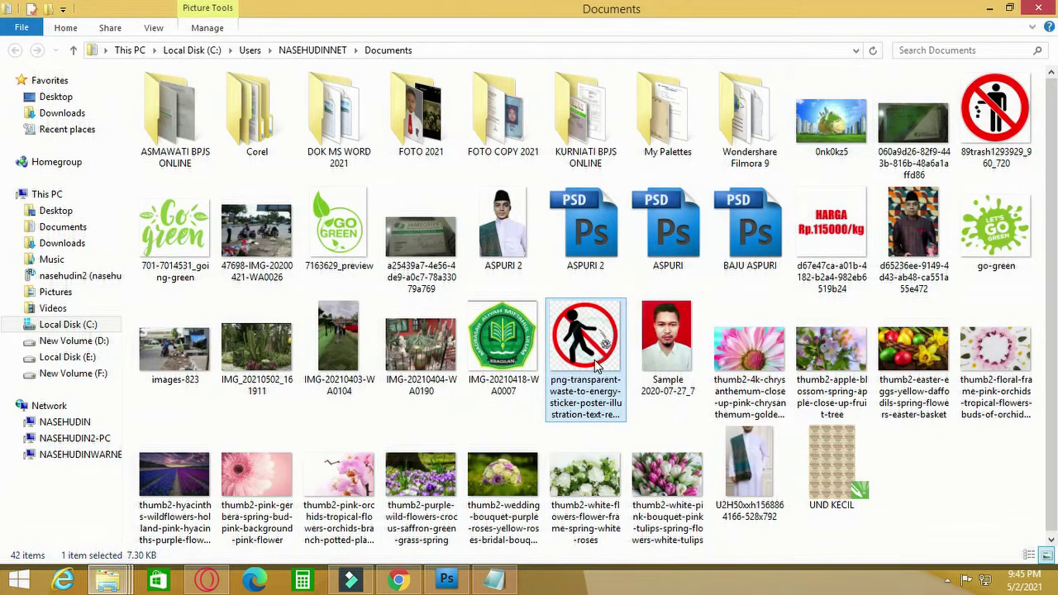
left_click_drag(597, 366, 370, 345)
left_click_drag(536, 68, 409, 302)
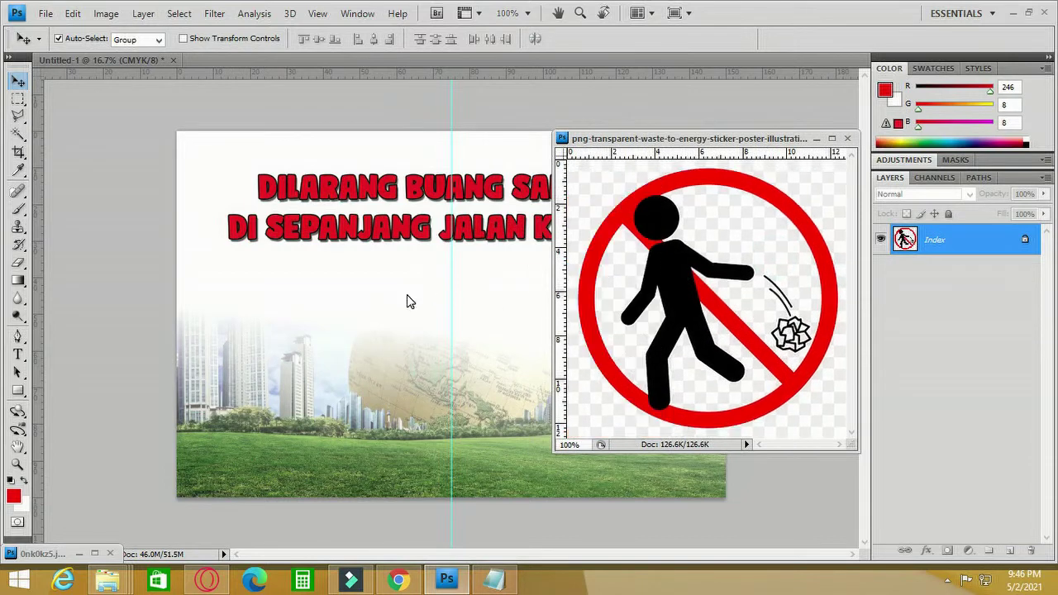
left_click_drag(647, 291, 593, 115)
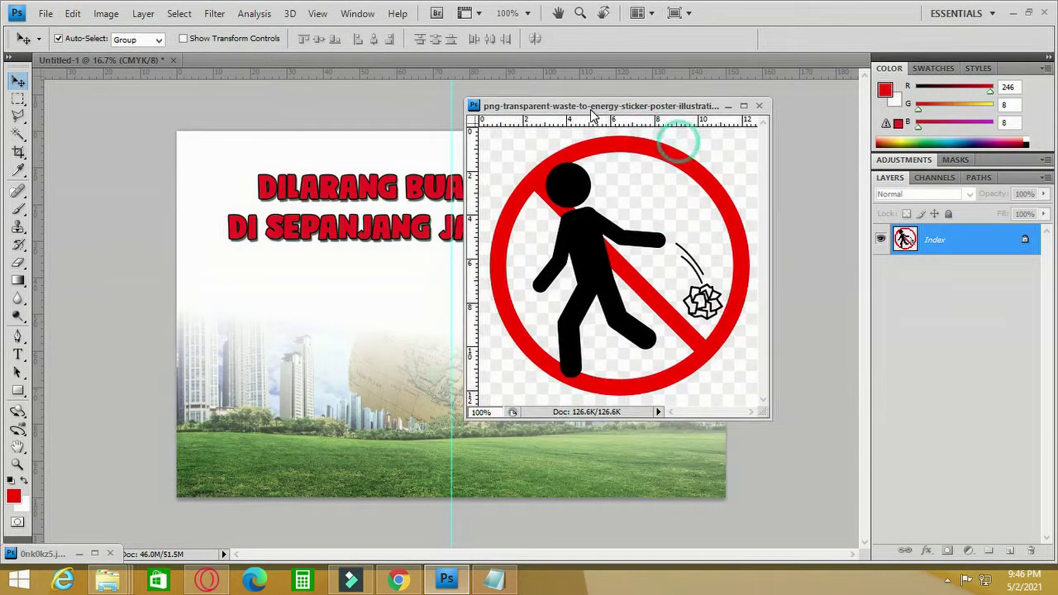
left_click_drag(767, 420, 811, 449)
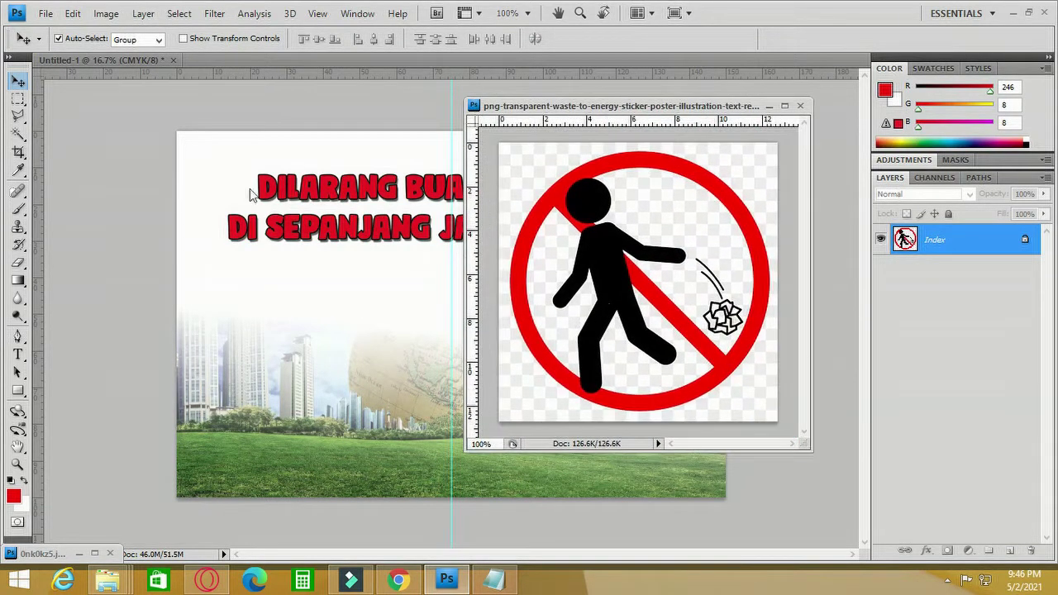
- Select the round no-littering symbol with the Magic Wand and an inverted selection, leaving out the checkered area outside its red ring
left_click(18, 133)
left_click(533, 173)
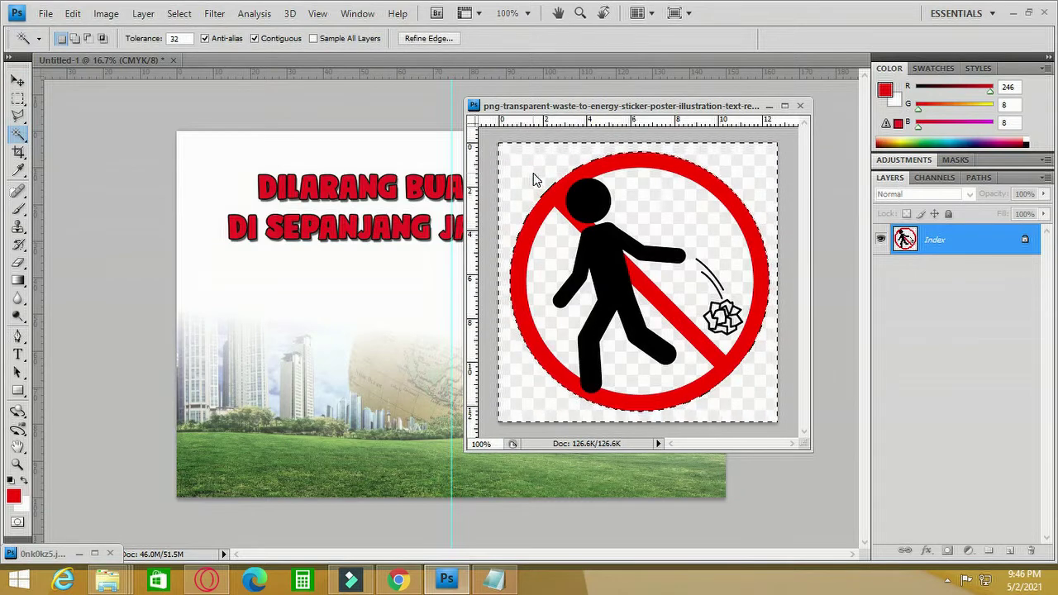
key("ctrl+shift+i")
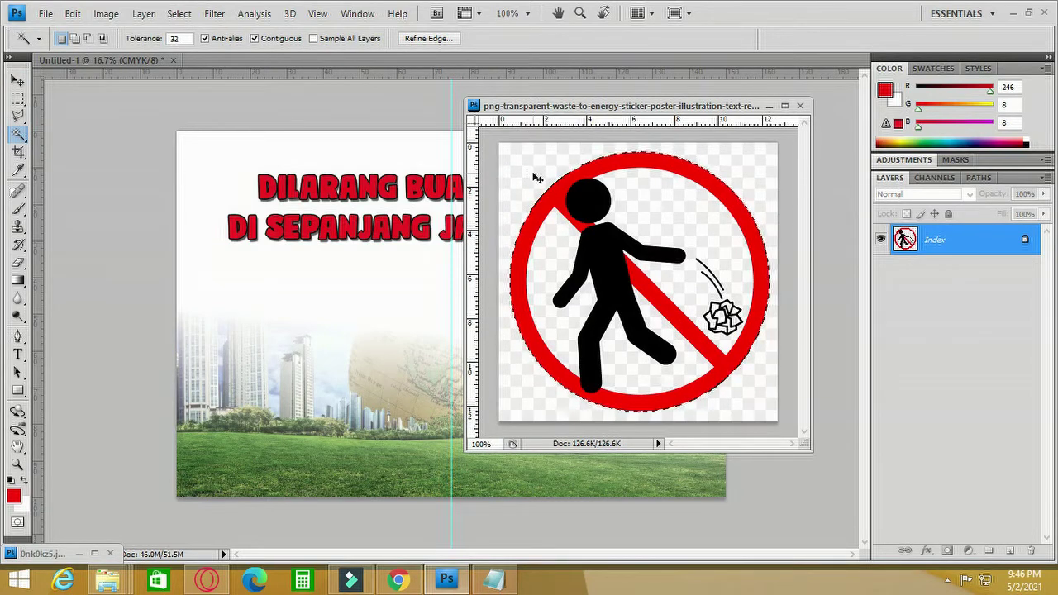
left_click(17, 80)
left_click(769, 106)
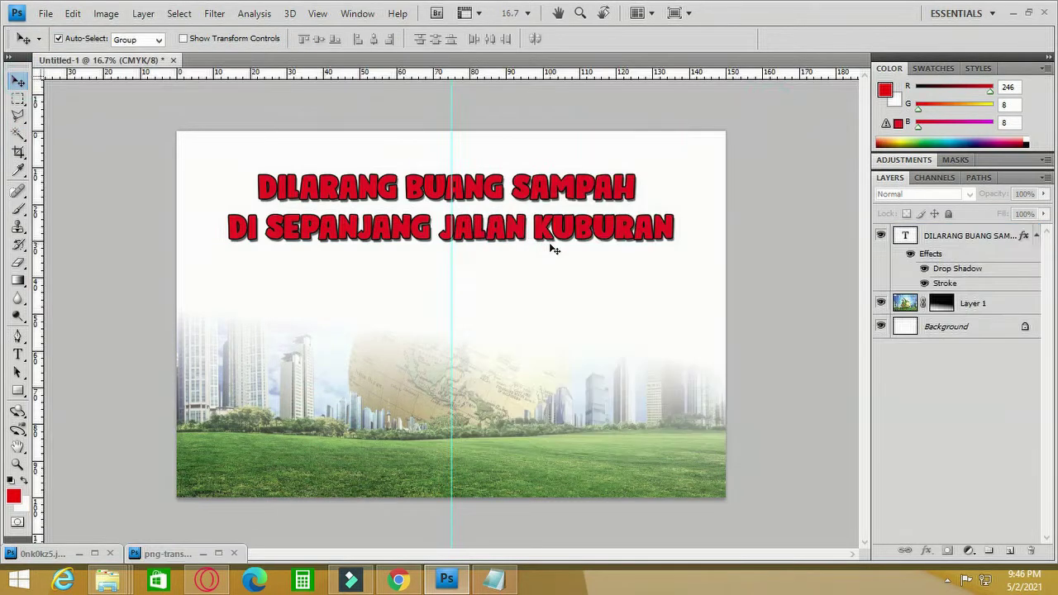
- Place the no-littering symbol in the sign's lower-left area over the city and grass, and enlarge it slightly
left_click_drag(554, 249, 543, 300)
left_click_drag(463, 314, 355, 347)
key("ctrl+t")
key("Return")
left_click_drag(339, 308, 320, 394)
key("ctrl+t")
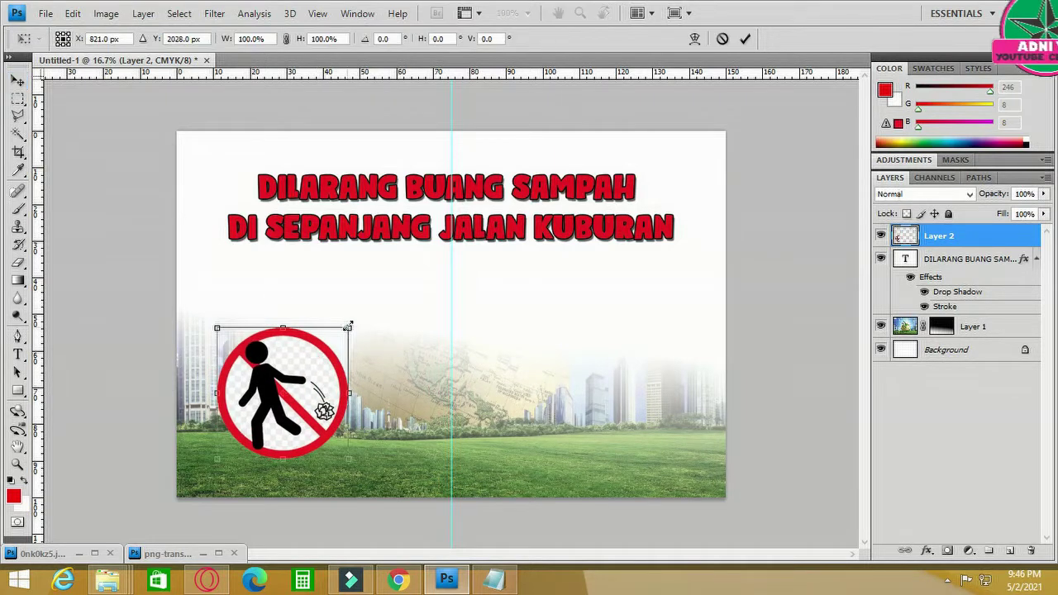
left_click_drag(348, 327, 353, 322)
key("Return")
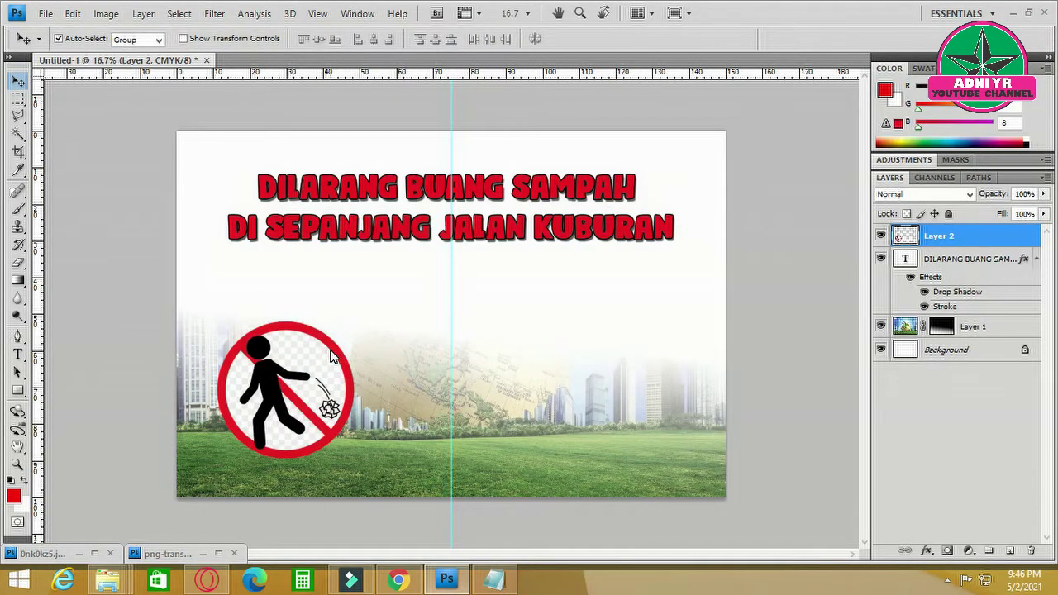
- Delete the checkered areas inside the no-littering symbol's red ring using the Magic Wand, and deselect
scroll(330, 355, "up", 4)
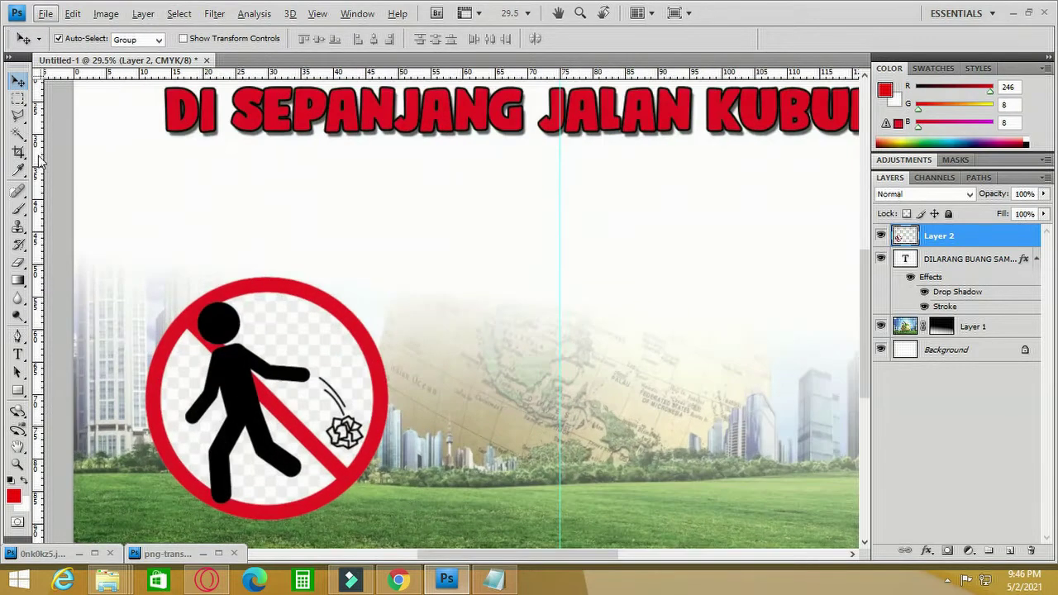
left_click(17, 133)
left_click(269, 331)
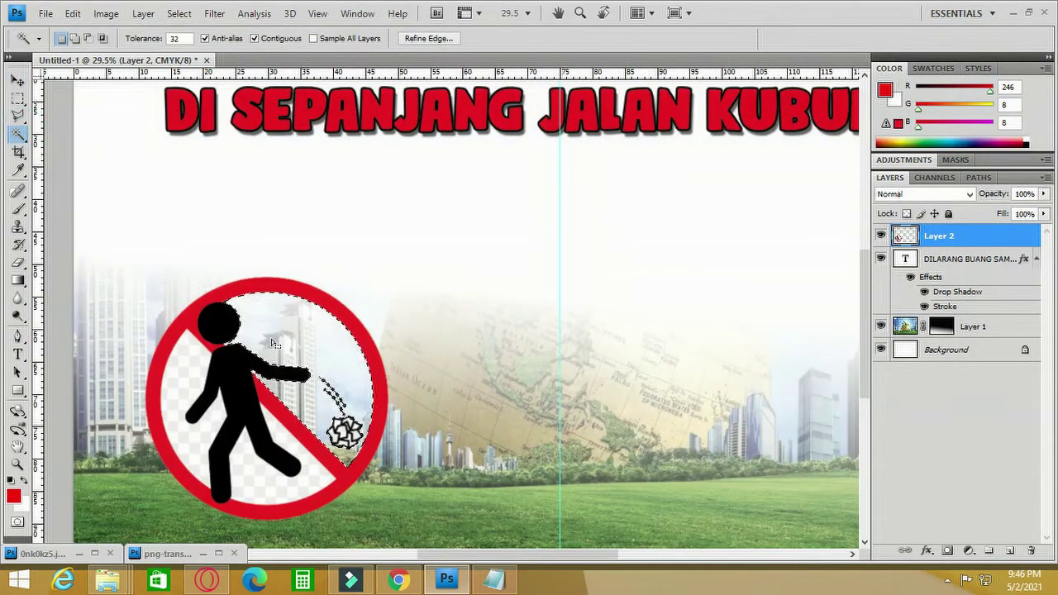
key("Delete")
left_click(263, 469)
key("Delete")
left_click(198, 397)
key("Delete")
key("ctrl+d")
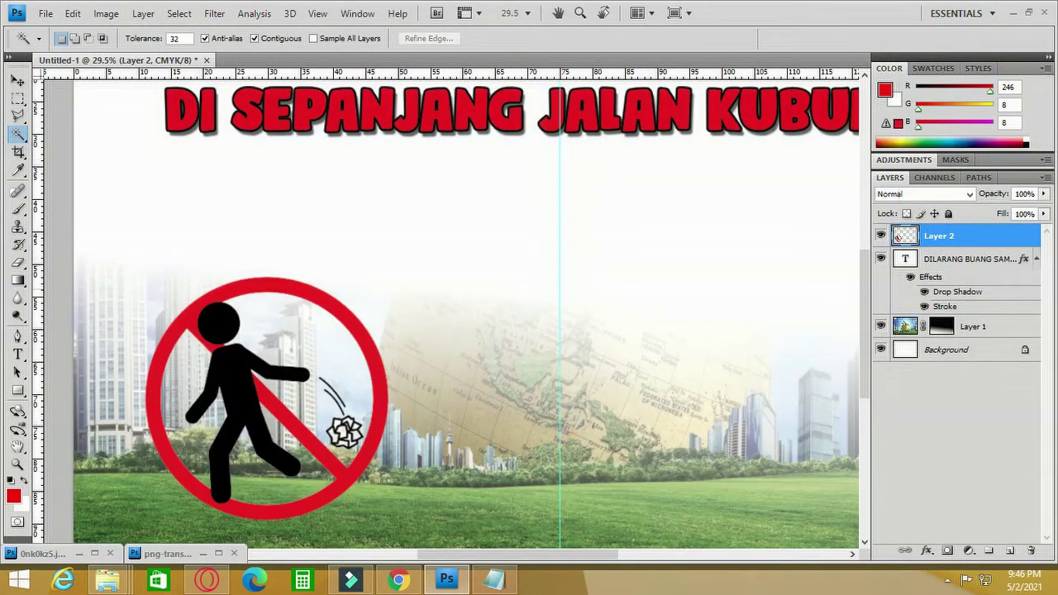
- Add a 10 px outside stroke in near-white #f9fdfd to the no-littering symbol's layer
left_click(18, 80)
scroll(342, 223, "right", 1)
scroll(229, 285, "down", 1)
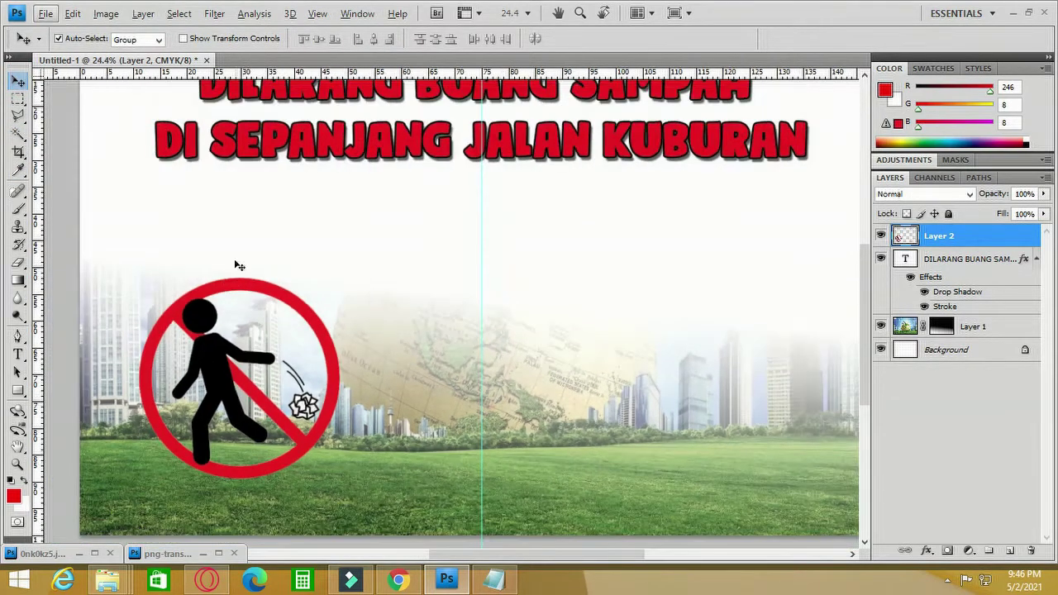
left_click(106, 13)
mouse_move(196, 33)
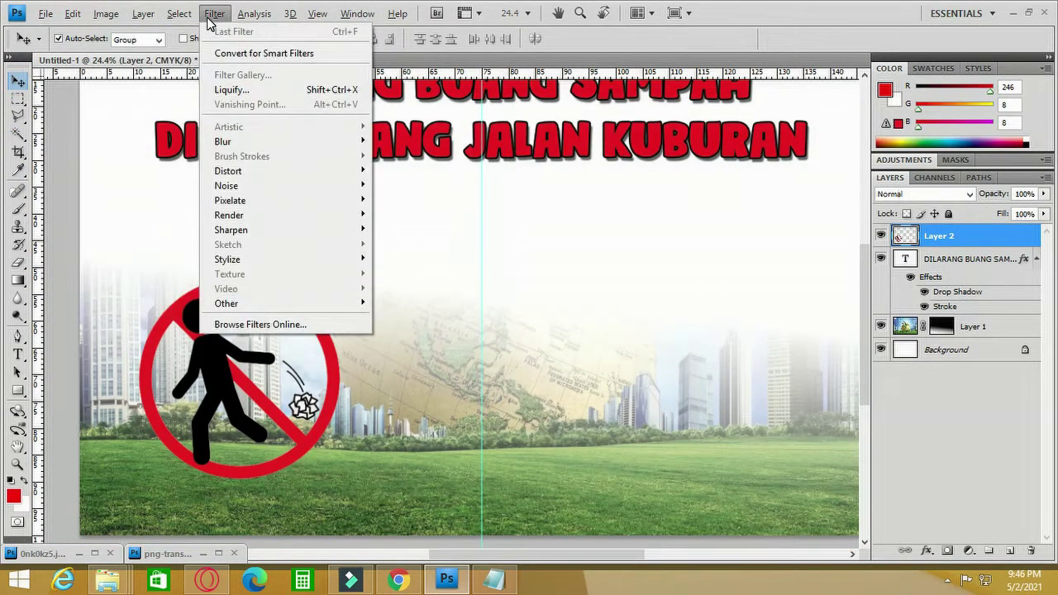
mouse_move(143, 13)
mouse_move(163, 98)
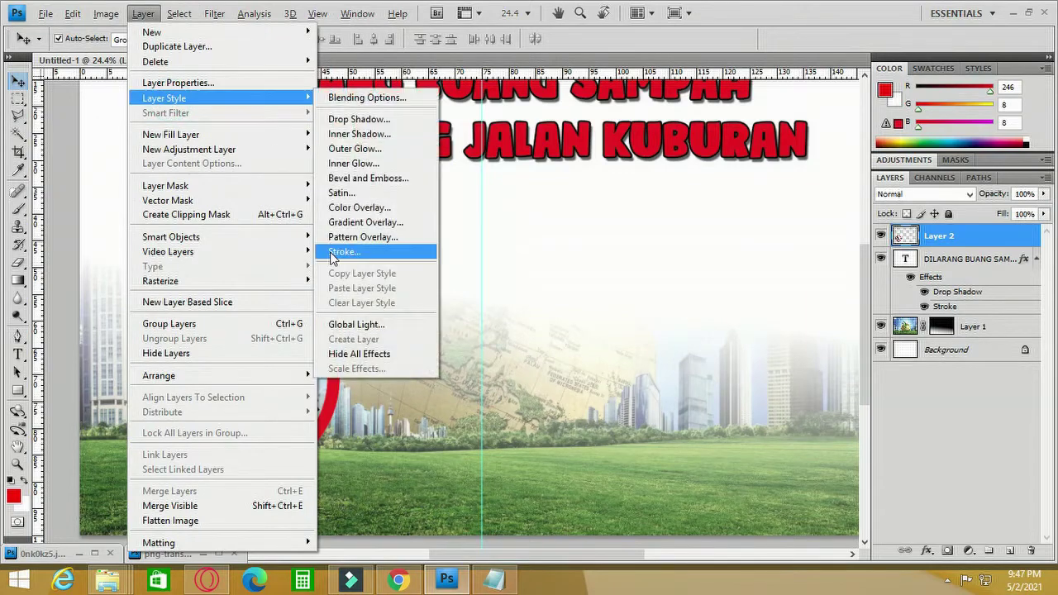
left_click(339, 257)
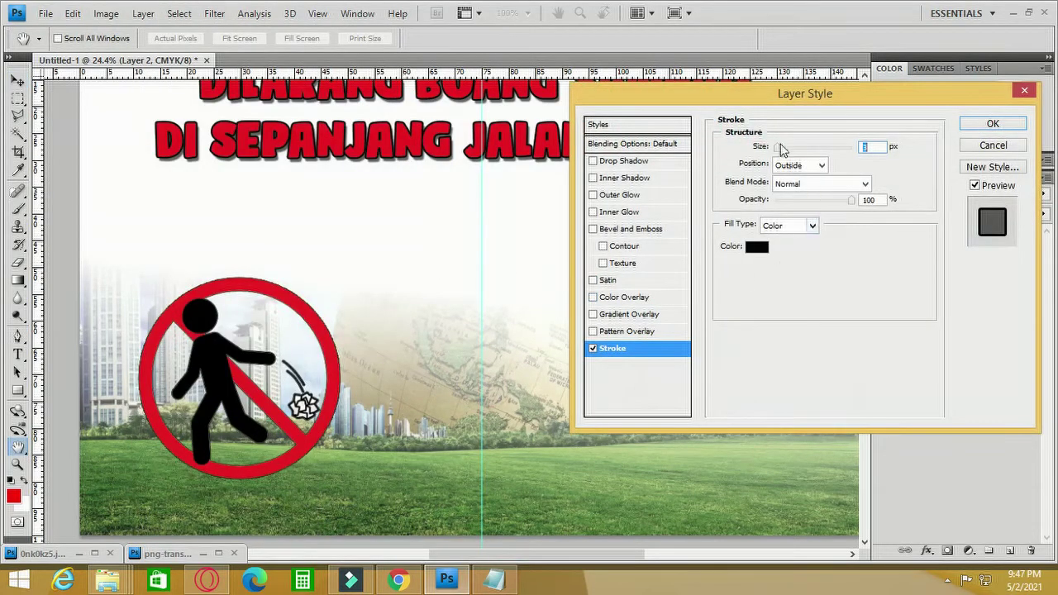
left_click_drag(782, 148, 760, 143)
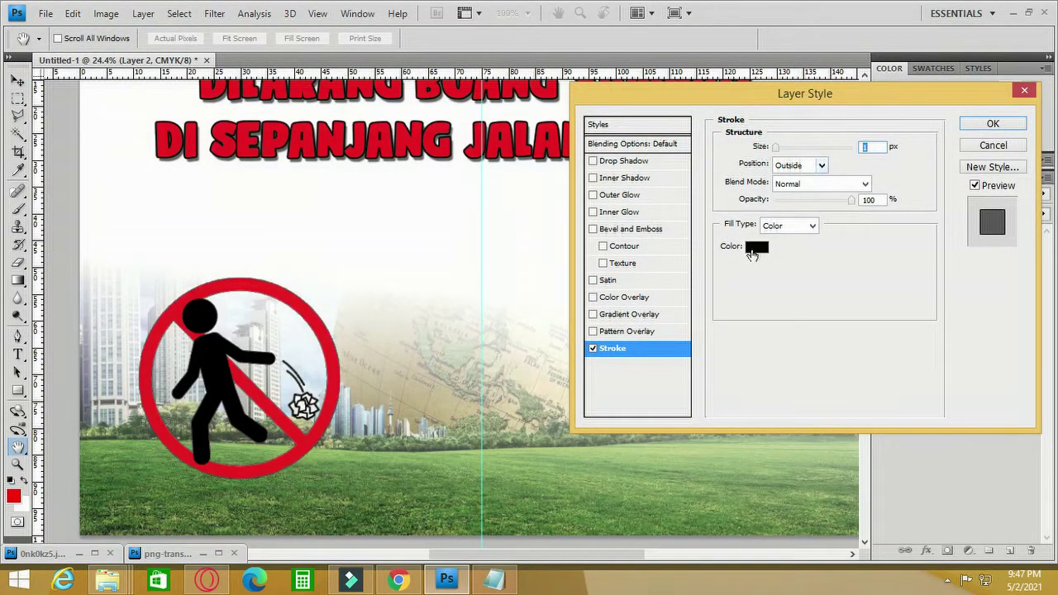
left_click(754, 247)
left_click(630, 111)
left_click(627, 111)
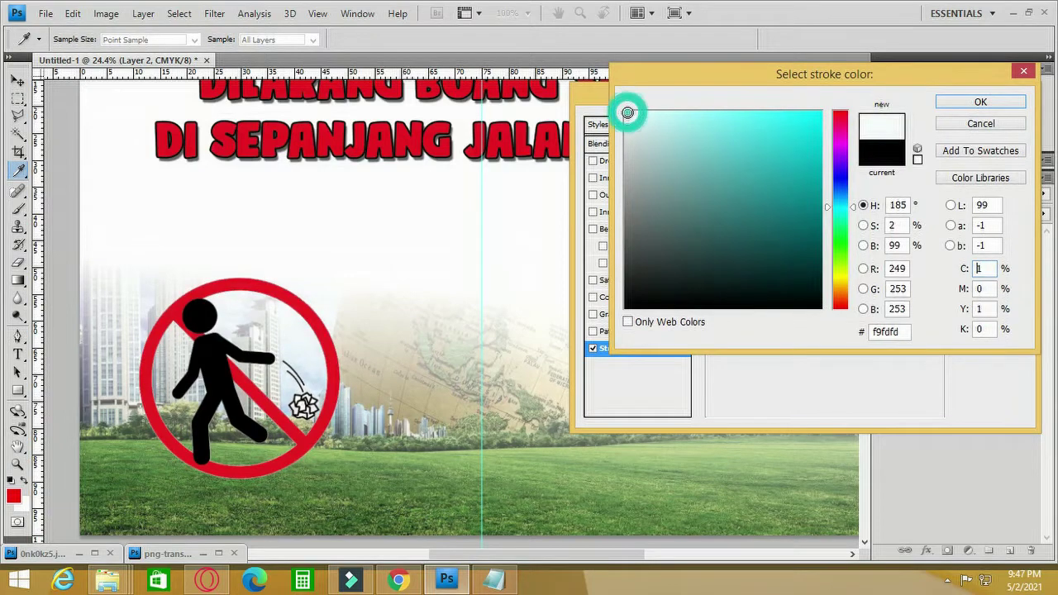
left_click(979, 101)
left_click_drag(778, 155, 785, 155)
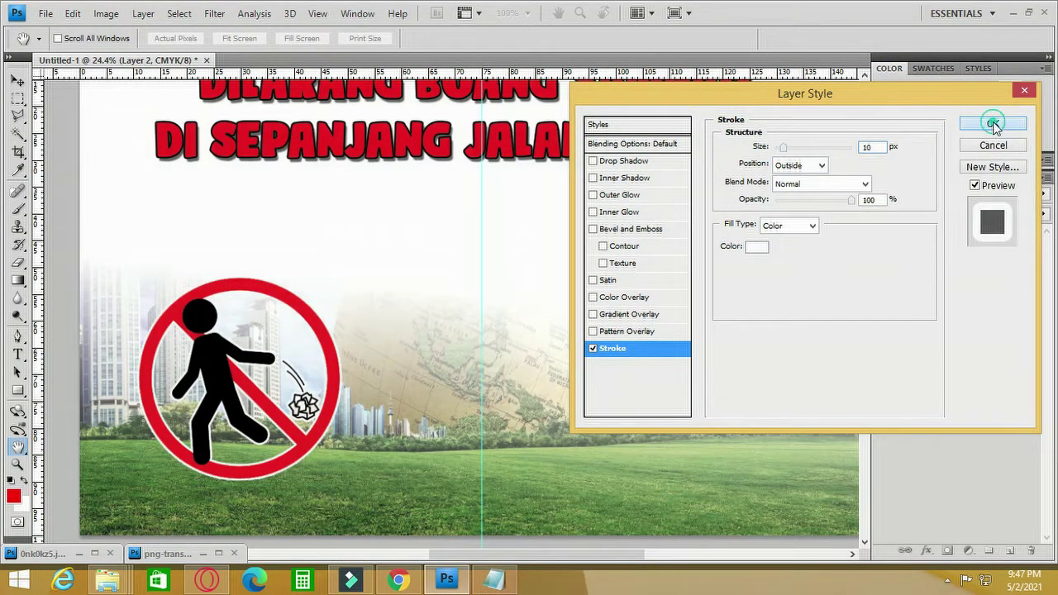
left_click(995, 124)
- Add a drop shadow to the no-littering symbol with a distance of 34 px and a spread of 10%
left_click(106, 14)
mouse_move(171, 99)
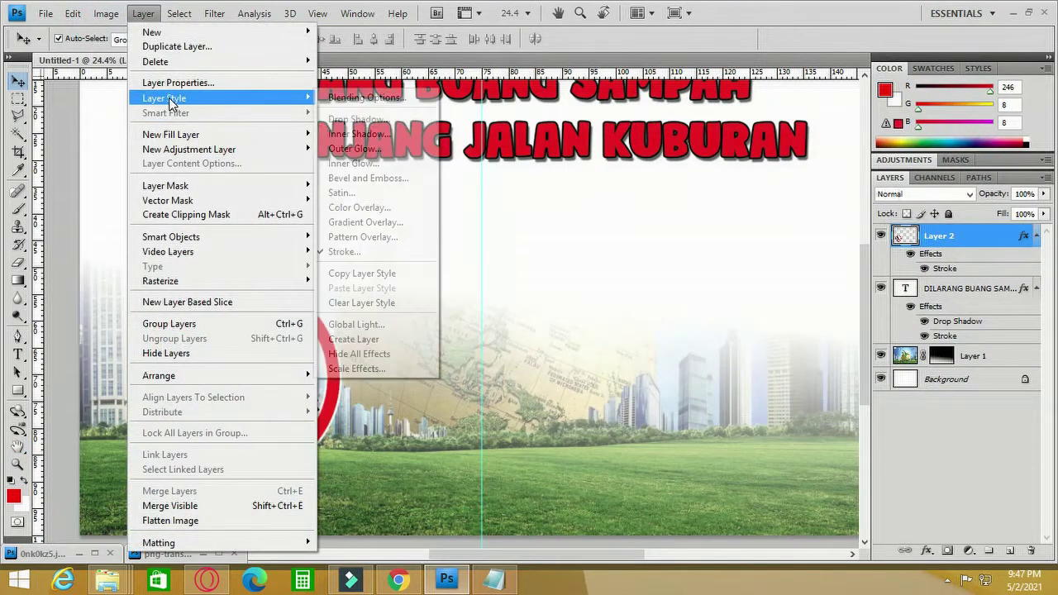
left_click(357, 119)
left_click_drag(782, 218, 800, 219)
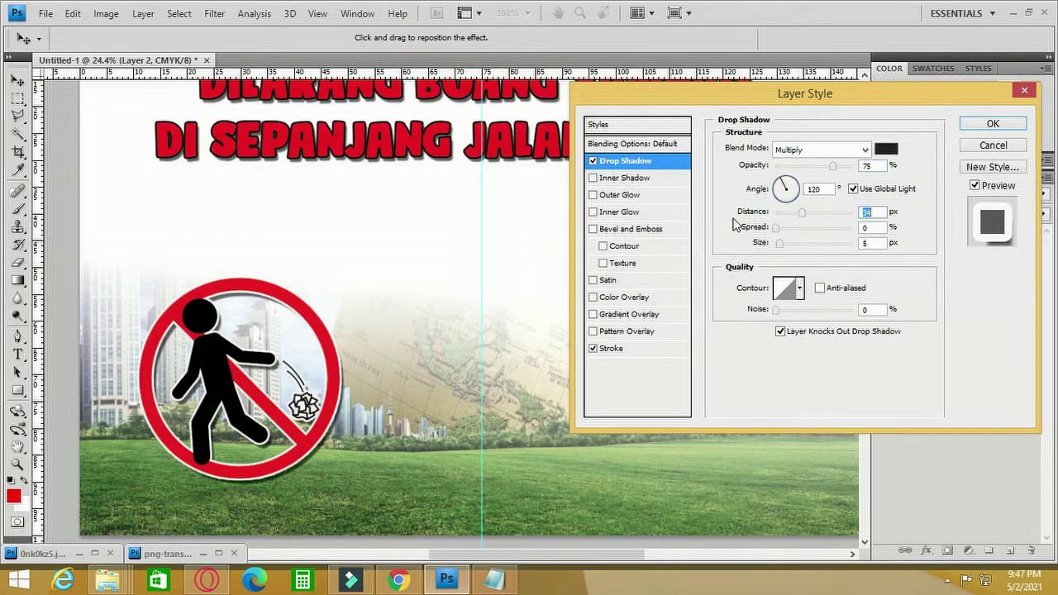
left_click_drag(778, 230, 782, 237)
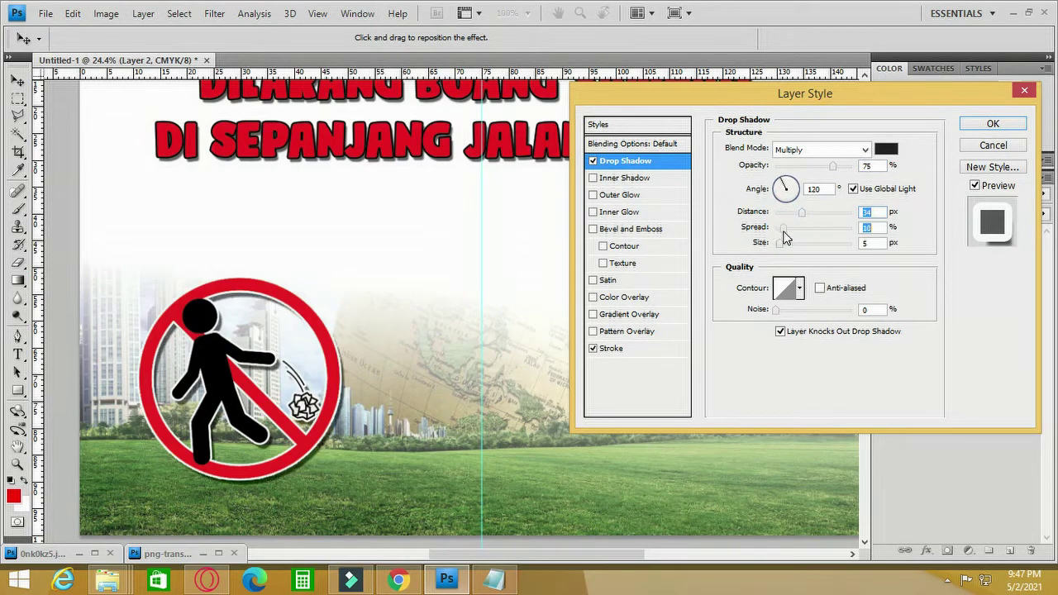
left_click(989, 123)
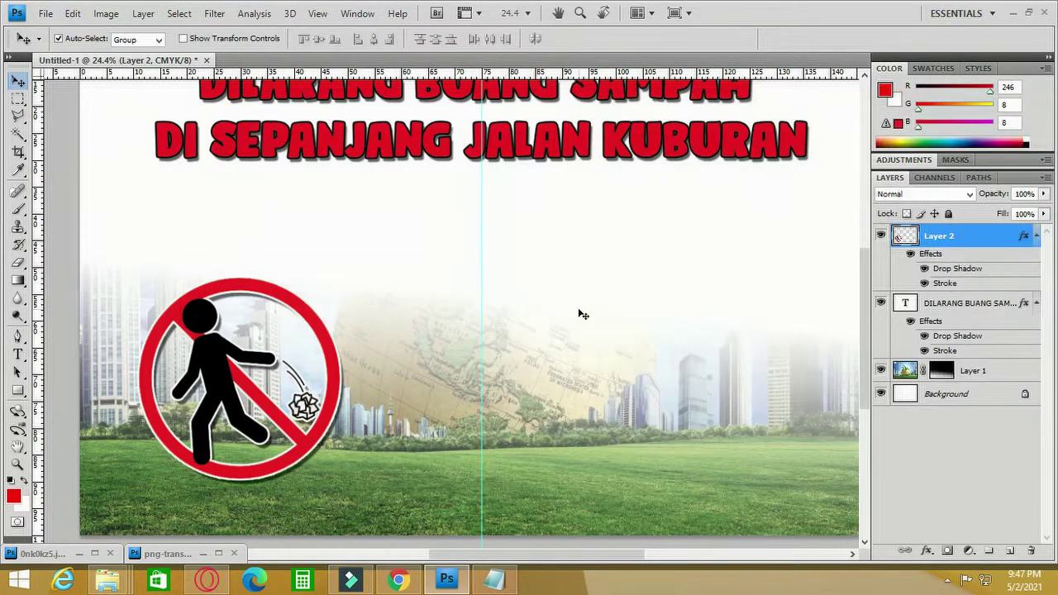
- Try to open the 89trash1293929_960_720 picture from Documents in Photoshop
scroll(579, 315, "down", 1)
left_click(447, 580)
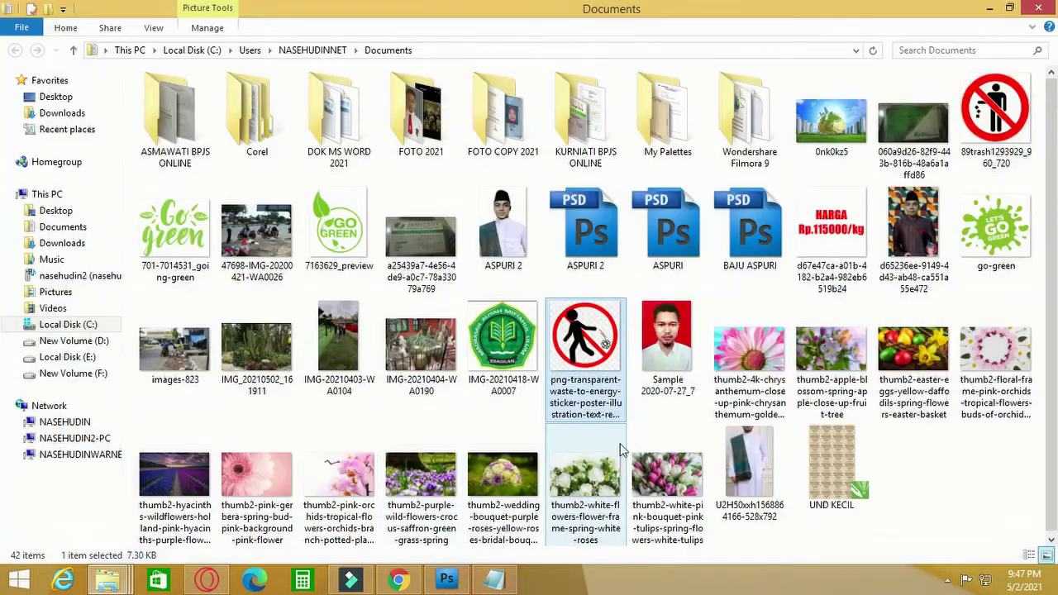
left_click_drag(995, 115, 567, 288)
left_click(553, 227)
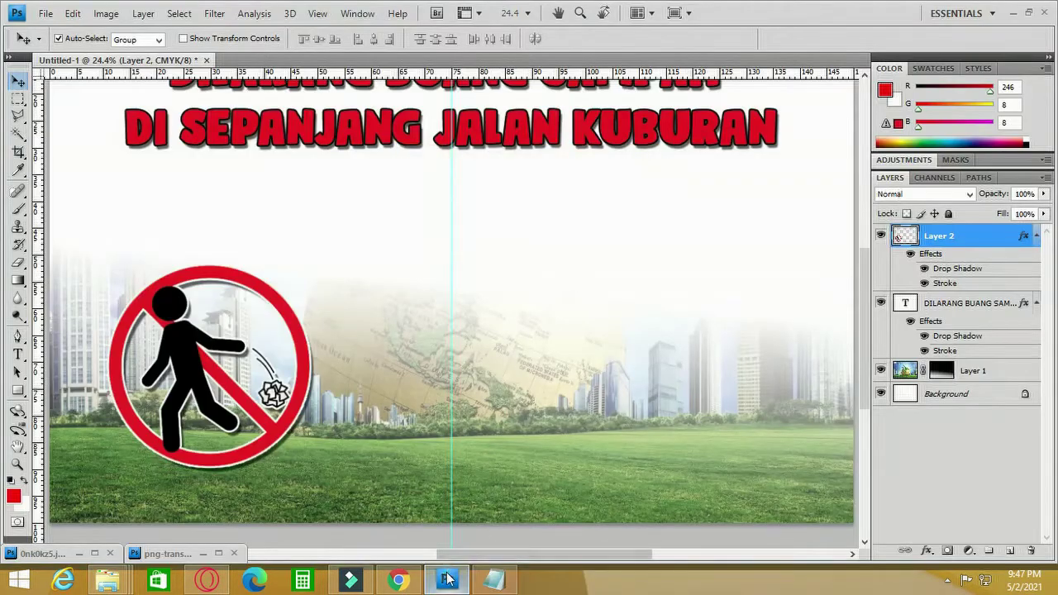
key("alt+Tab")
left_click_drag(998, 121, 515, 305)
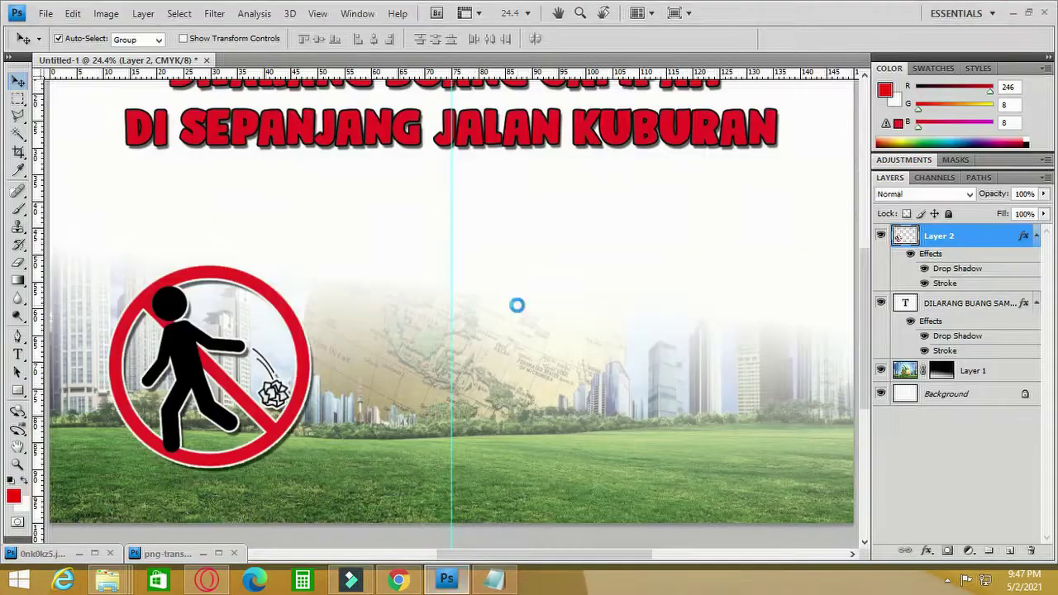
left_click(529, 221)
- Resave the 89trash1293929_960_720 picture from Documents in Paint under its existing name, and close Paint
left_click(440, 571)
right_click(994, 116)
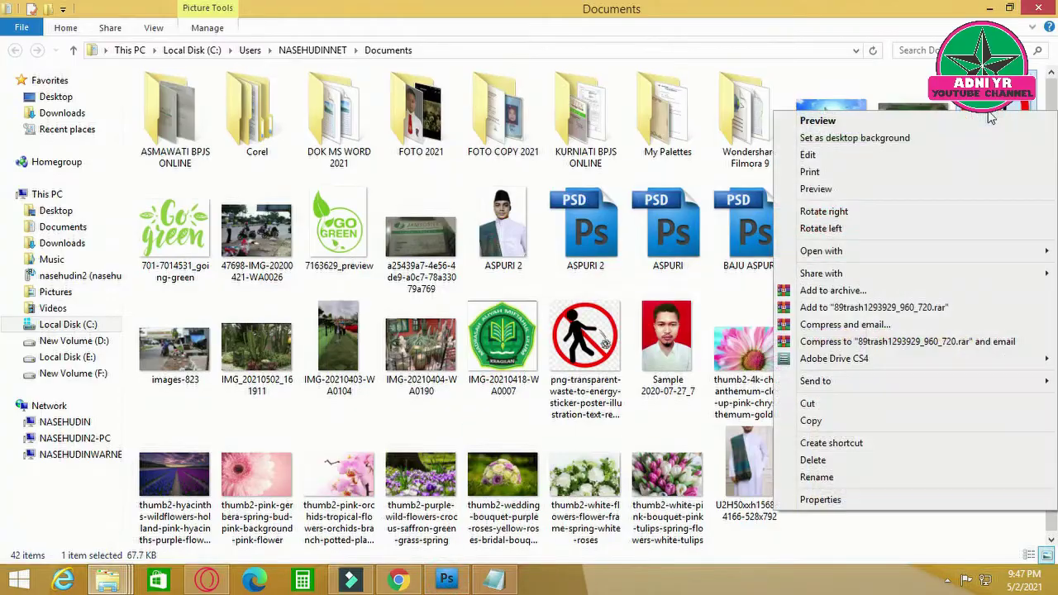
left_click(812, 152)
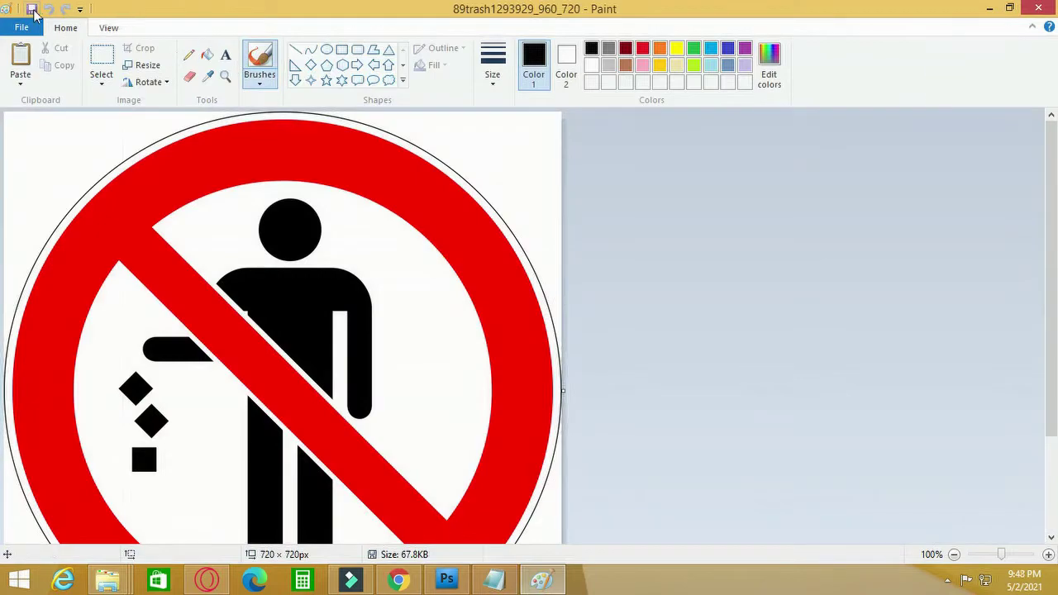
left_click(1050, 9)
- Try again to open the resaved 89trash1293929_960_720 picture in Photoshop
mouse_move(997, 116)
left_mouse_down()
mouse_move(855, 255)
mouse_move(449, 557)
mouse_move(478, 345)
left_mouse_up()
left_click(536, 227)
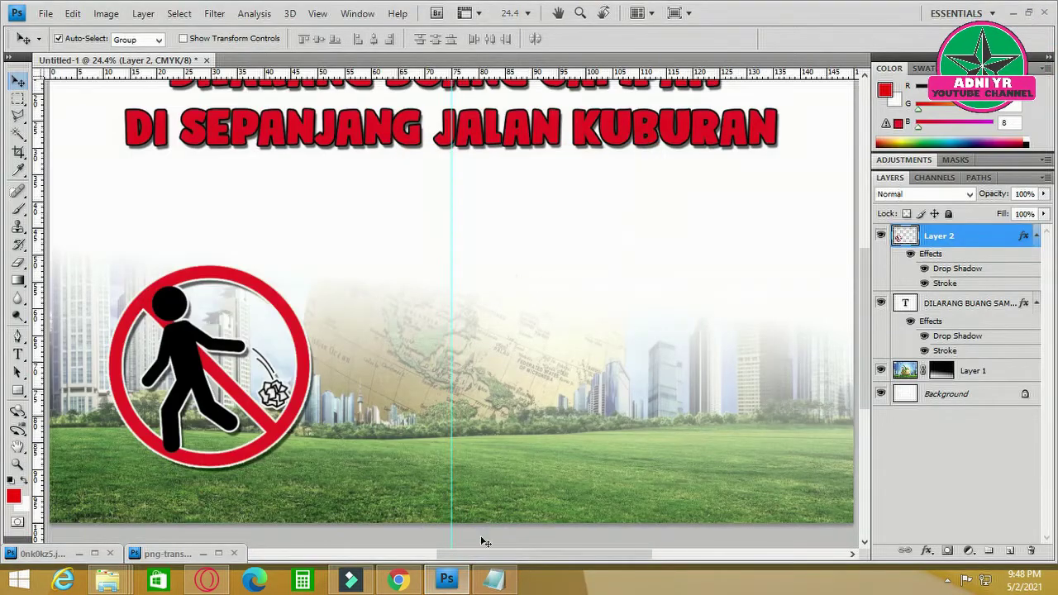
left_click(447, 579)
mouse_move(996, 115)
left_mouse_down()
mouse_move(635, 506)
mouse_move(449, 554)
mouse_move(548, 260)
mouse_move(503, 211)
left_mouse_up()
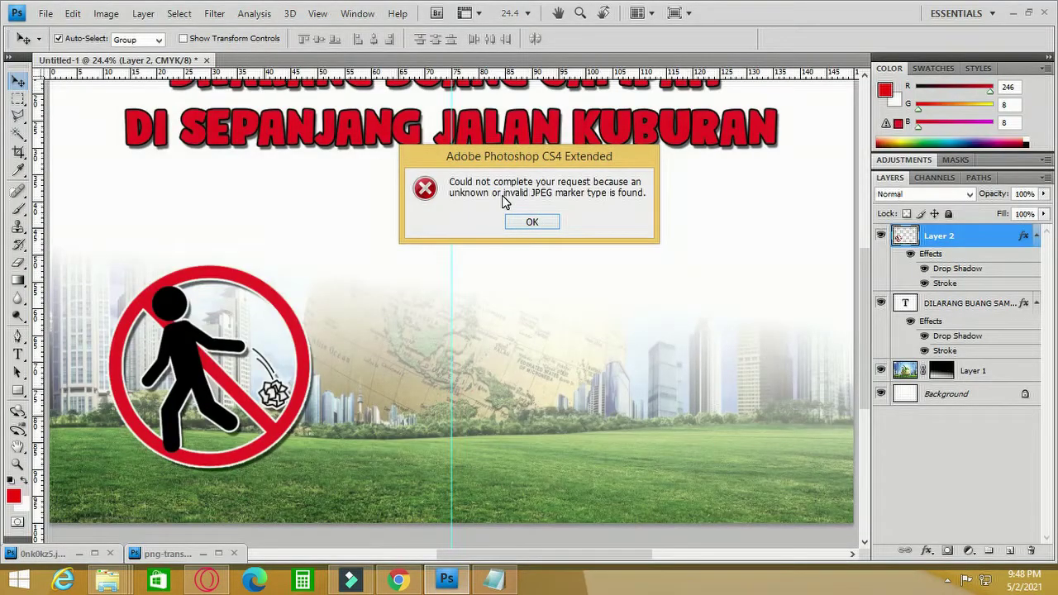
left_click(532, 223)
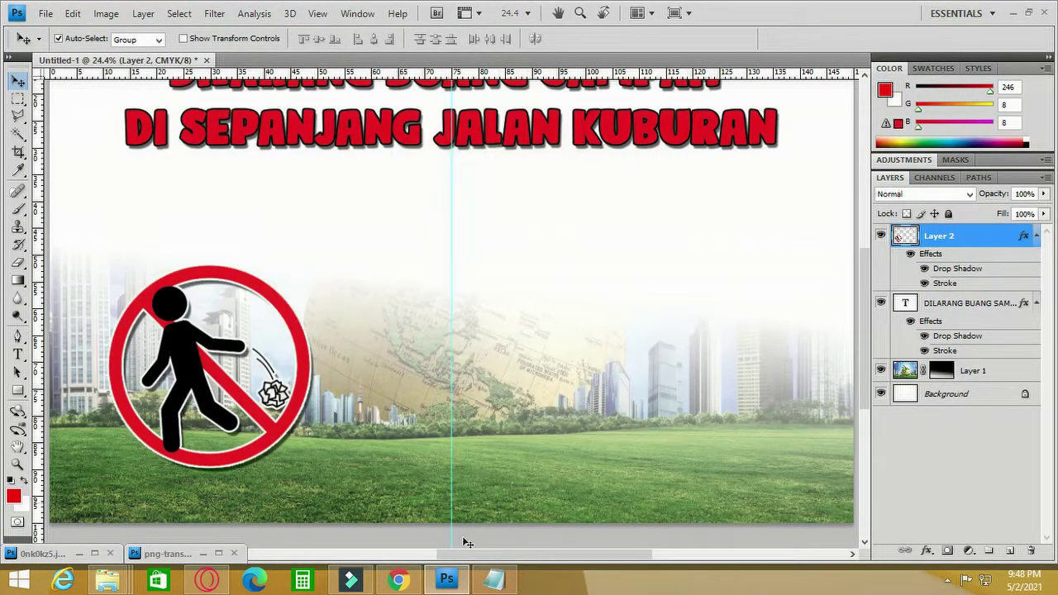
- Go back to the Documents folder and open the 89trash1293929_960_720 picture for editing in Paint
left_click(1017, 13)
right_click(992, 112)
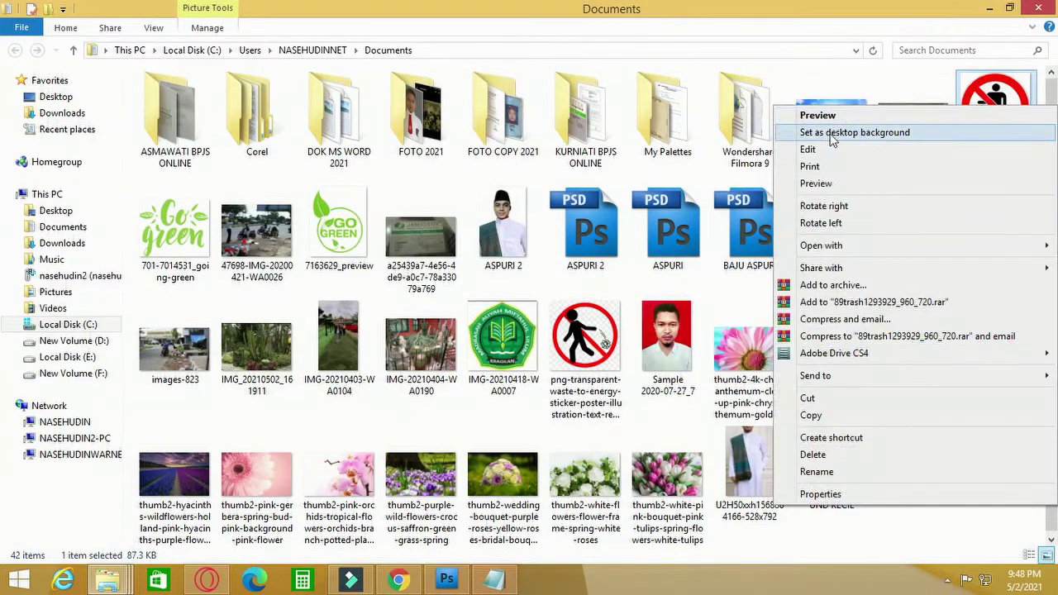
left_click(793, 149)
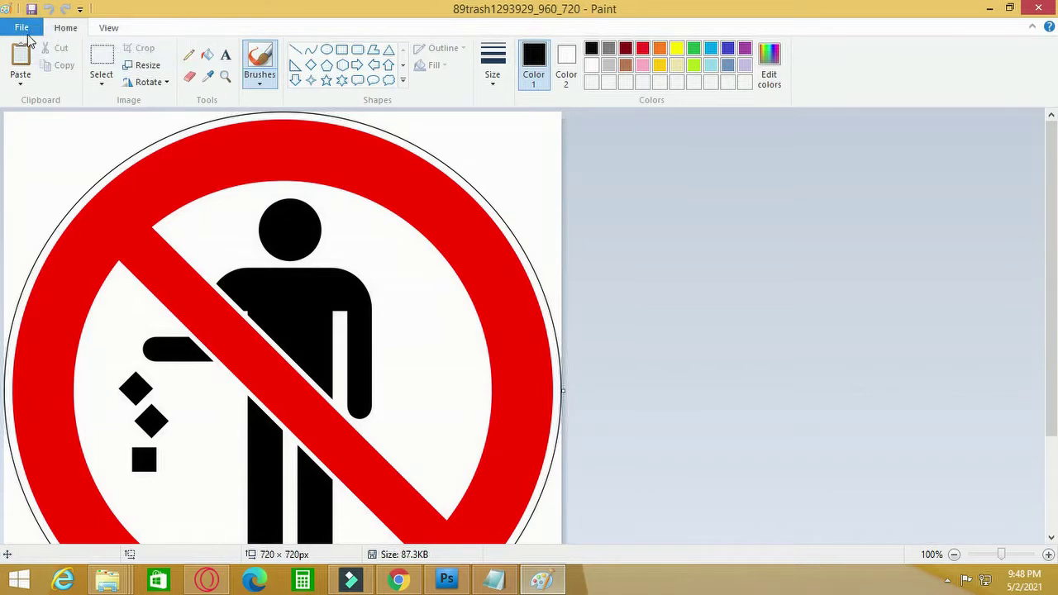
- Save the picture in Documents as a JPEG named coba, accepting the loss of transparency, and close Paint
left_click(21, 26)
left_click(77, 164)
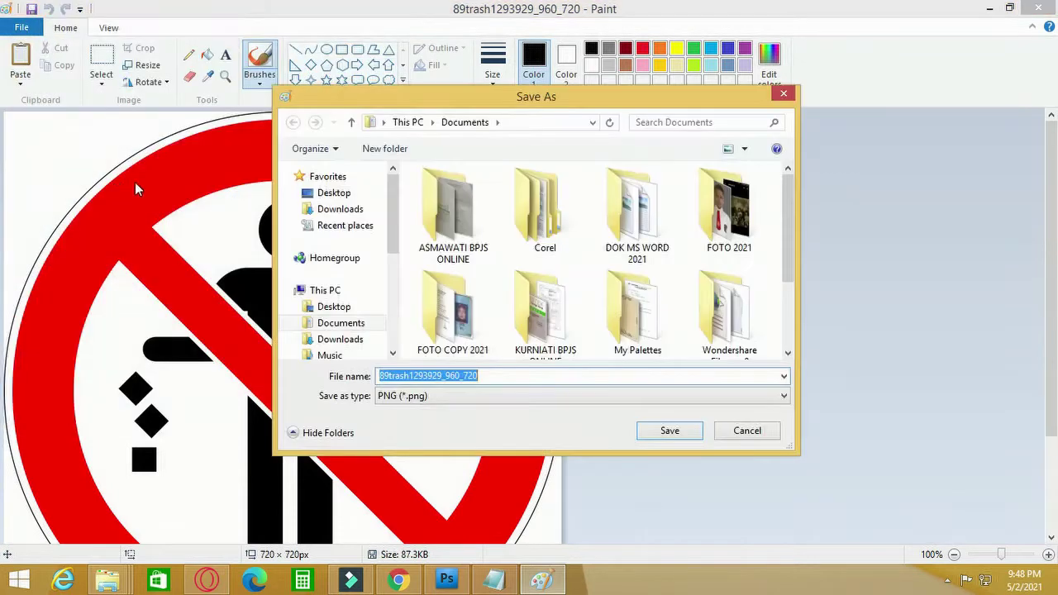
left_click(515, 396)
left_click(494, 460)
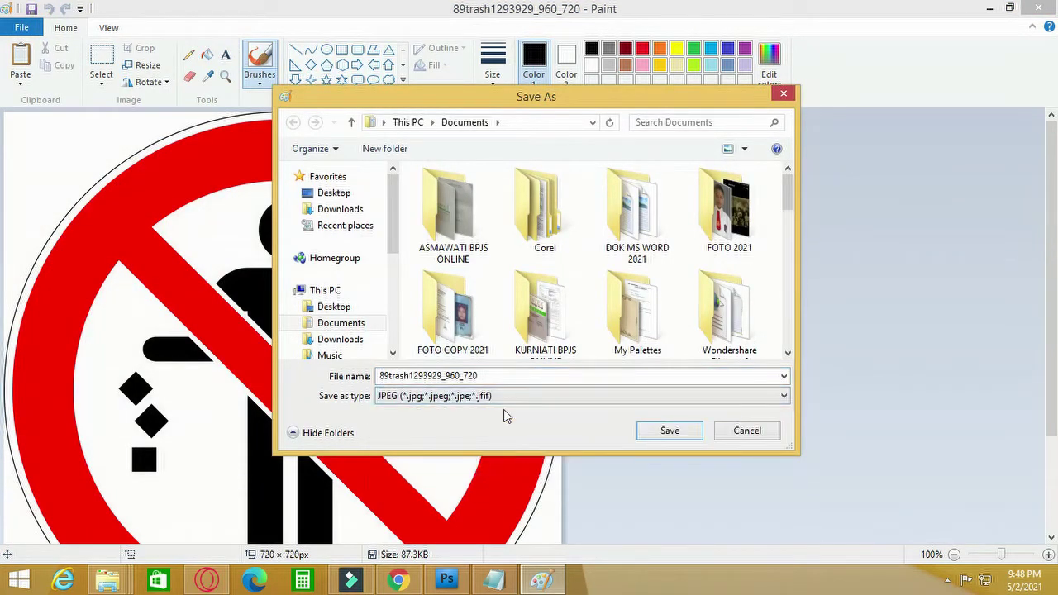
double_click(503, 376)
type("co")
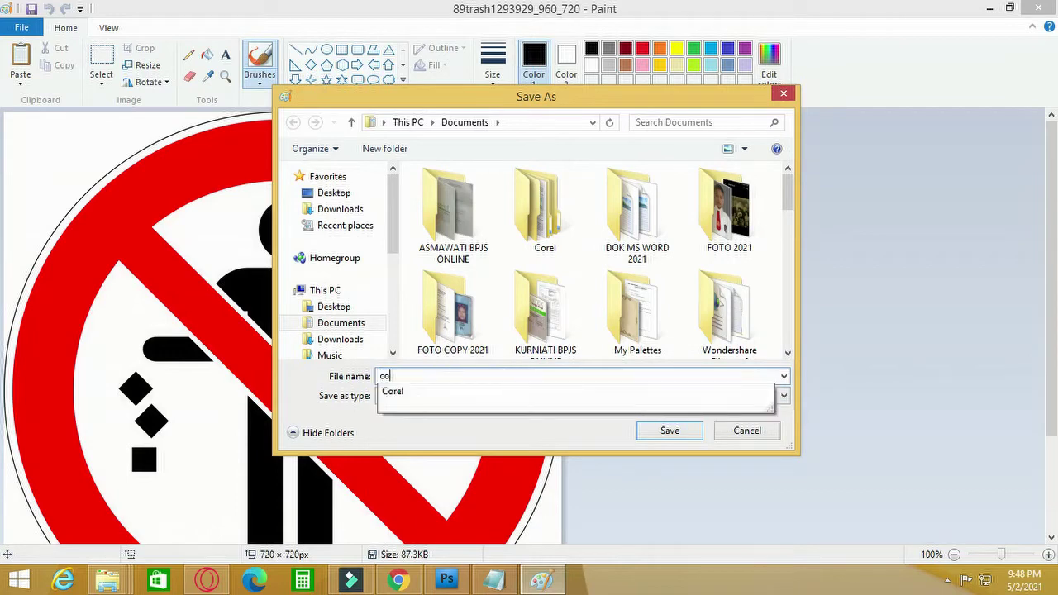
type("ba")
left_click(669, 431)
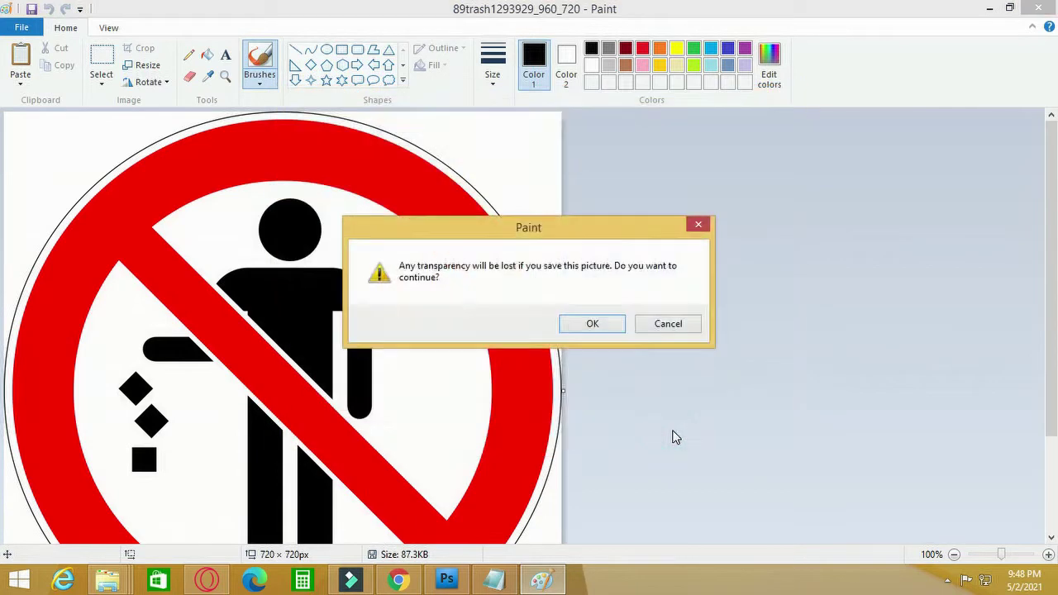
left_click(605, 325)
left_click(1040, 10)
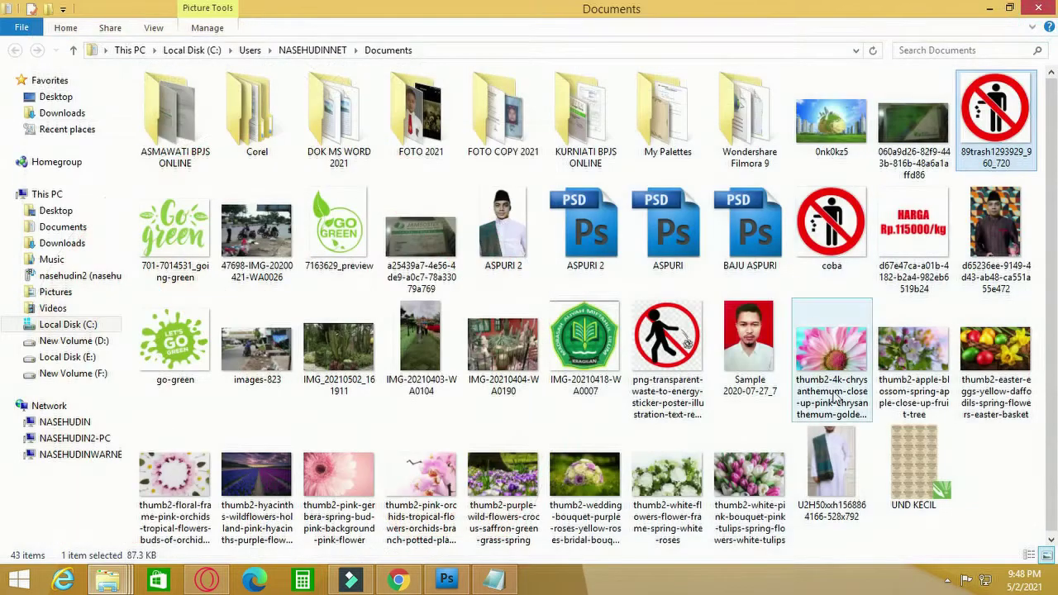
- Open the coba picture from Documents in Photoshop and enlarge its window to show the whole symbol
left_click(839, 250)
left_click_drag(835, 238, 630, 355)
left_click_drag(316, 76, 512, 306)
left_click_drag(573, 126, 518, 81)
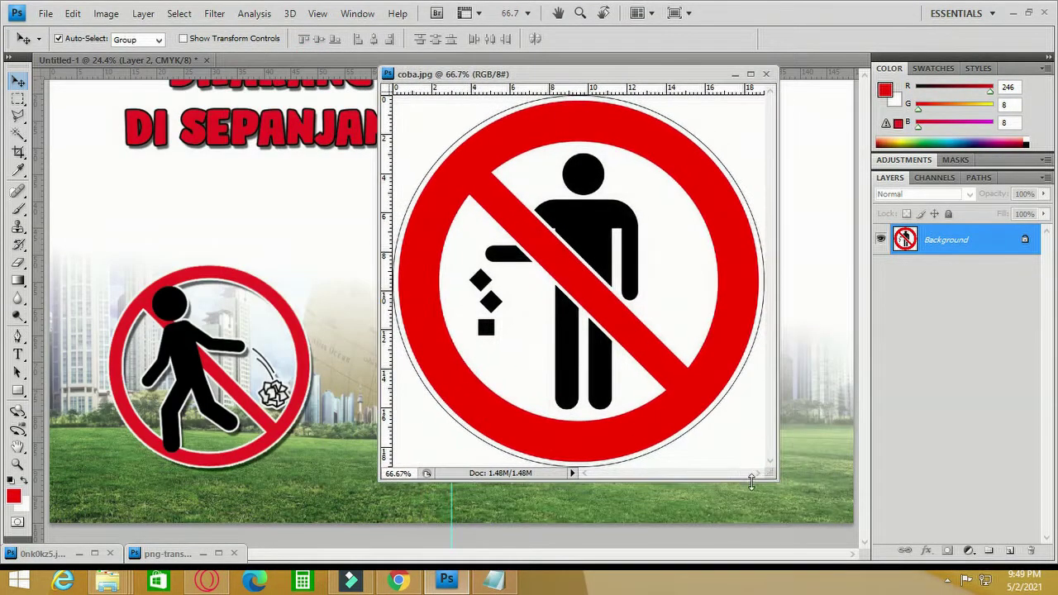
left_click_drag(774, 480, 825, 512)
- Convert coba.jpg's background into a regular layer and delete the four white corners outside the ring with the Magic Wand
double_click(950, 238)
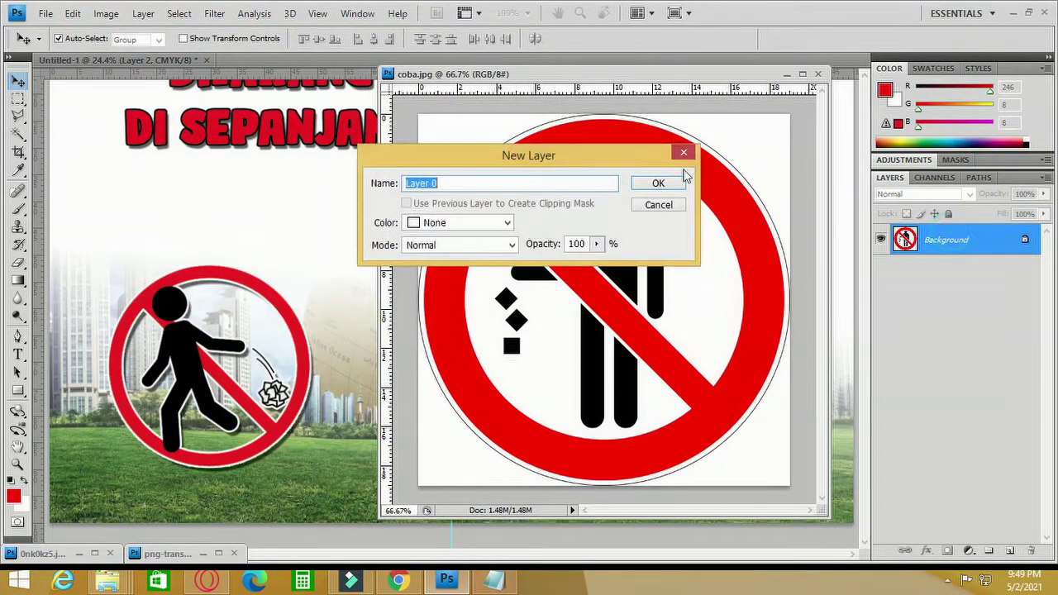
key("Return")
left_click(18, 134)
left_click(439, 166)
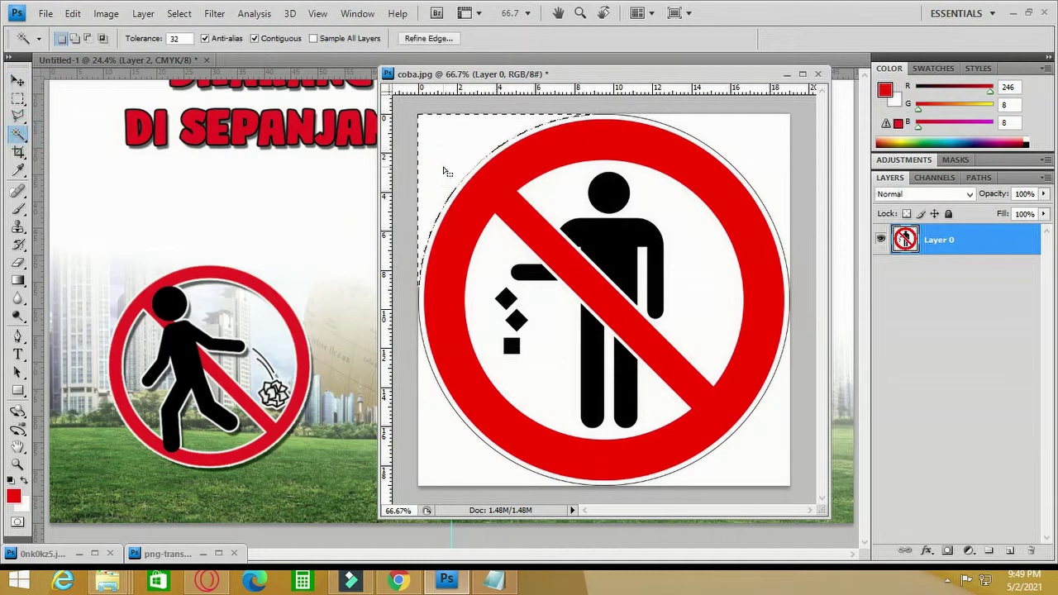
key("Delete")
left_click(747, 146)
key("Delete")
left_click(499, 481)
key("Delete")
left_click(737, 477)
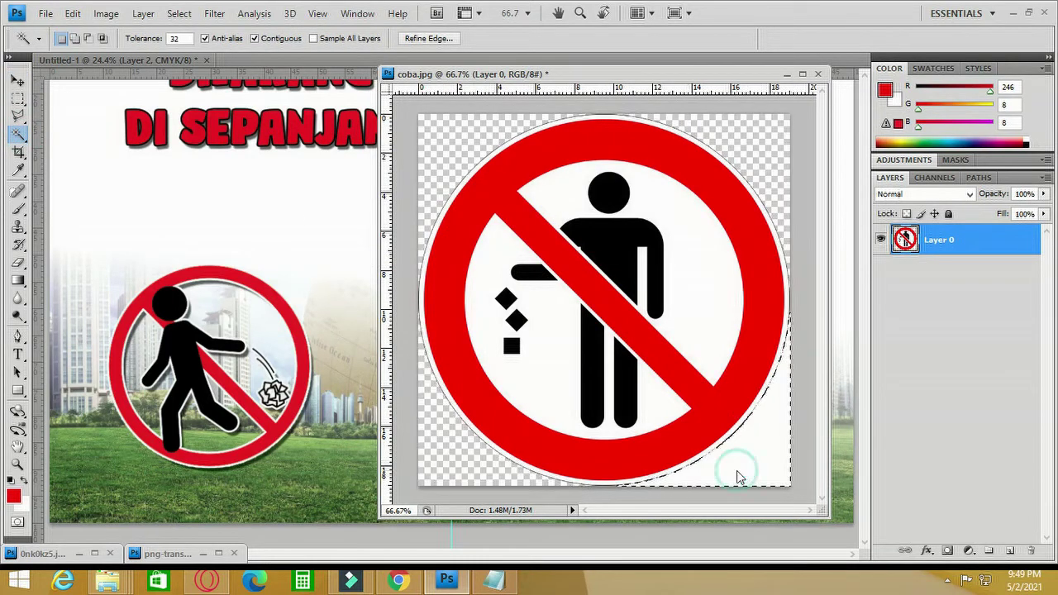
key("Delete")
key("ctrl+d")
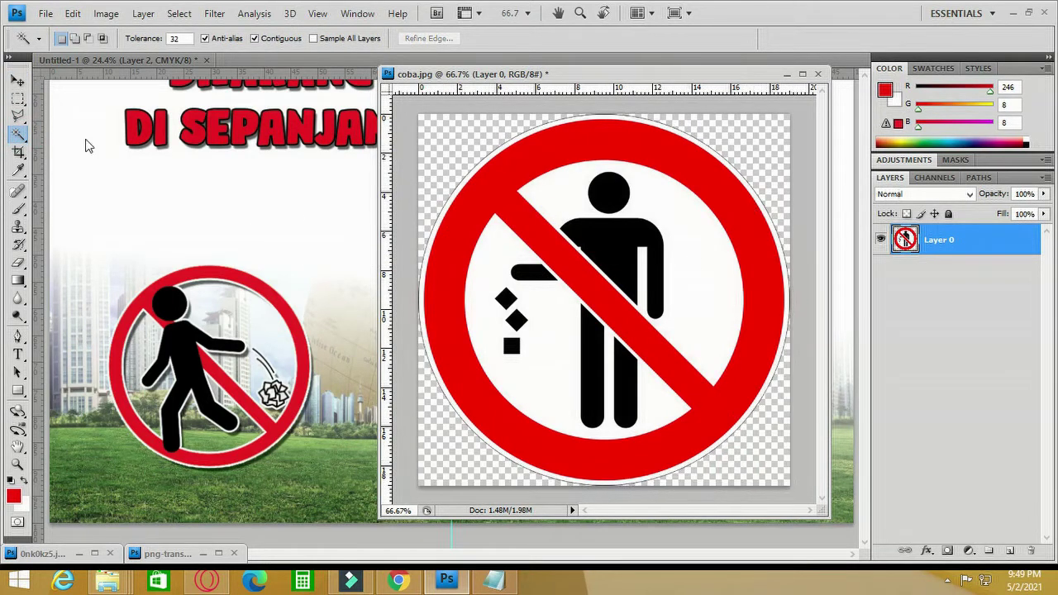
left_click(17, 80)
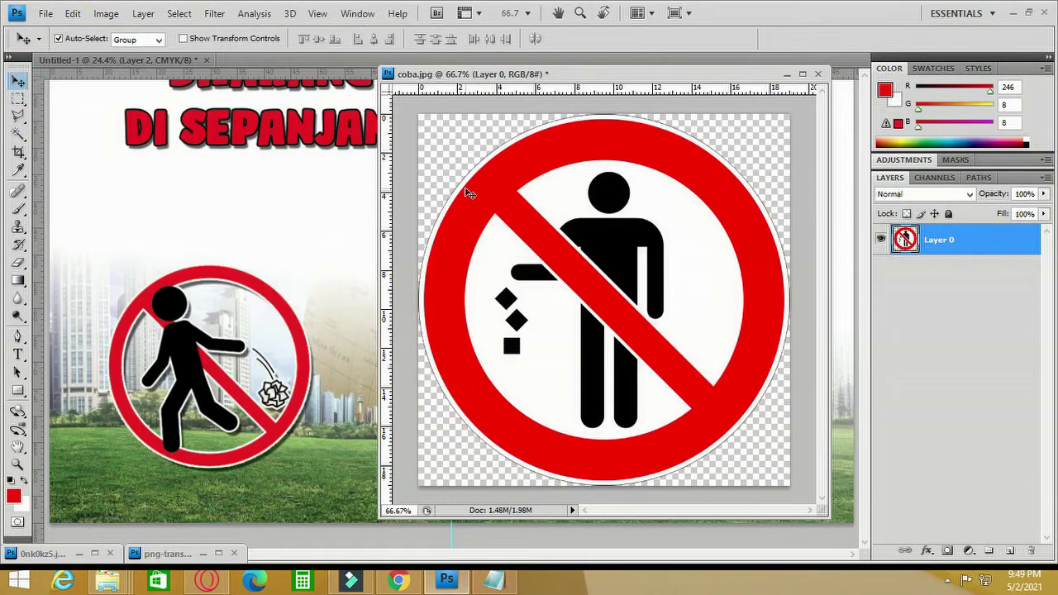
- Enlarge coba.jpg's canvas with the Crop tool to leave a small transparent margin on every side of the prohibition symbol
scroll(468, 194, "down", 1)
key("c")
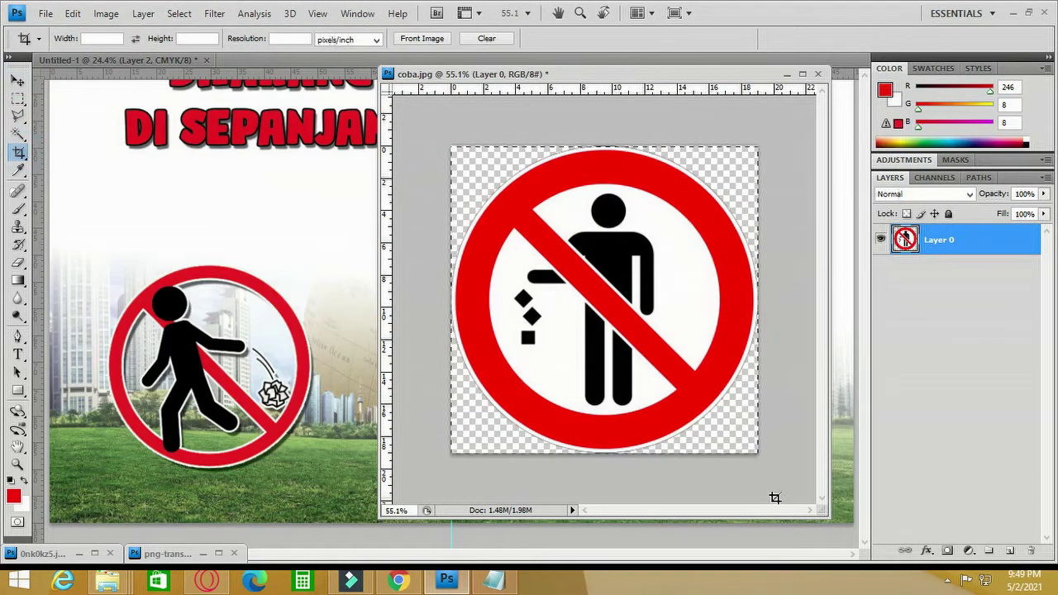
mouse_move(772, 498)
left_mouse_down()
mouse_move(451, 116)
mouse_move(438, 135)
left_mouse_up()
key("Right")
key("Right")
key("Right")
key("Right")
key("Right")
key("Right")
key("Right")
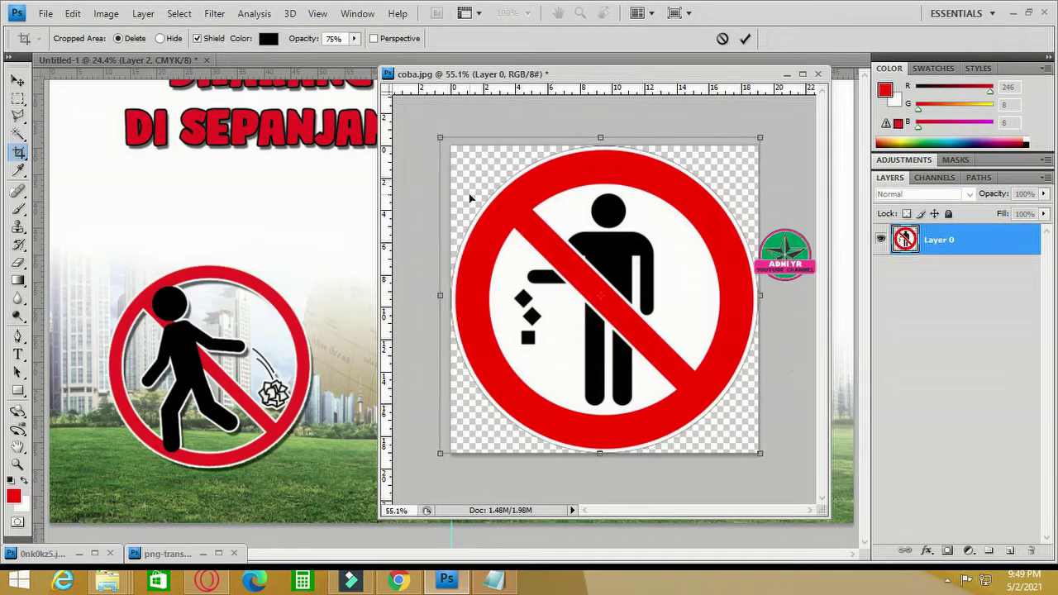
key("Right")
key("Down")
key("Down")
key("Down")
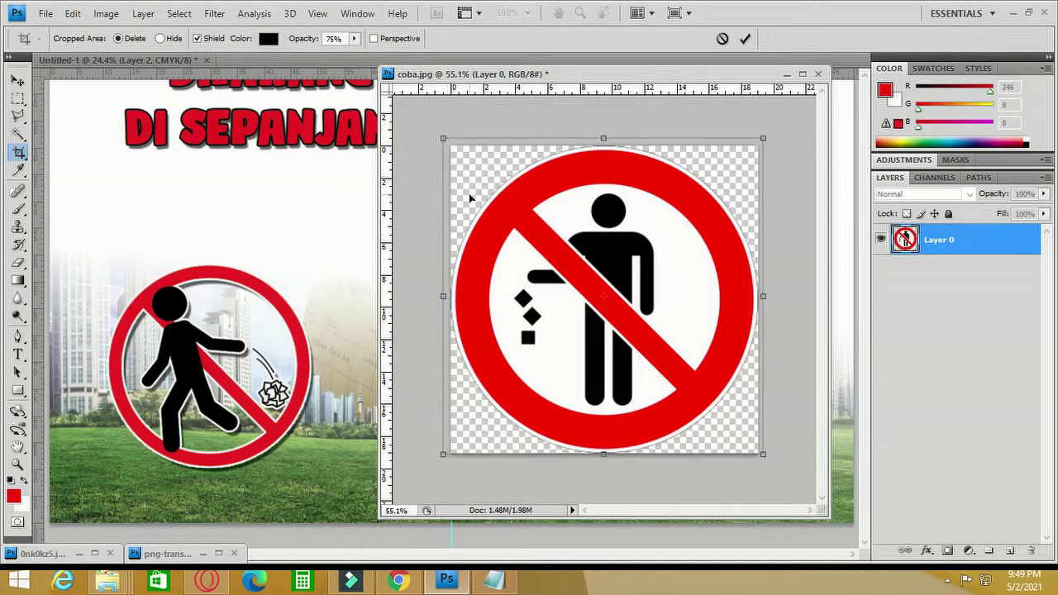
key("Return")
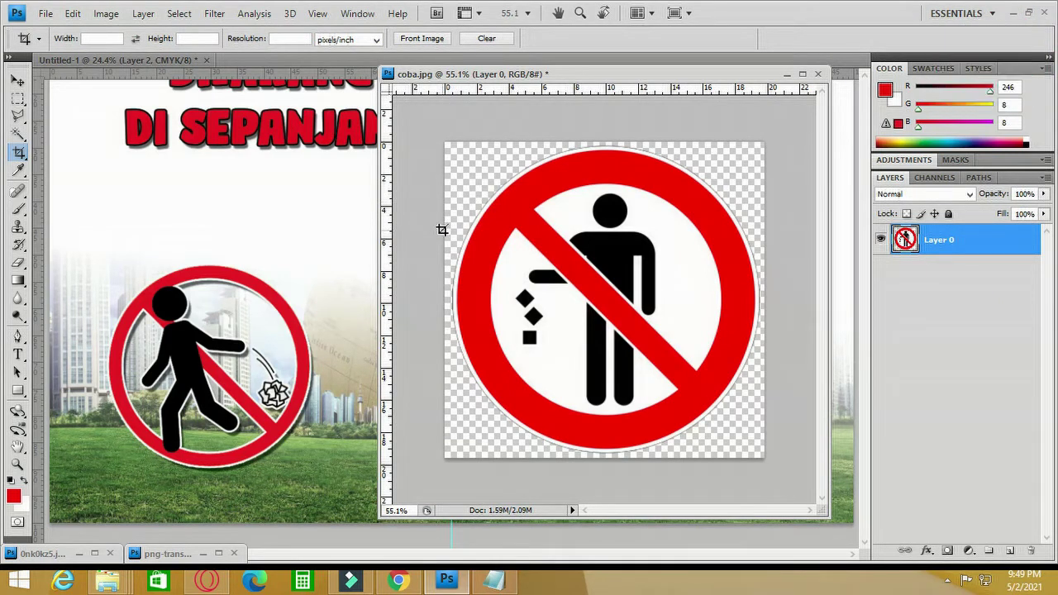
- Select the transparent area around the ring with the Magic Wand, expand the selection by 2 pixels and delete the white fringe
left_click(19, 135)
left_click(479, 182)
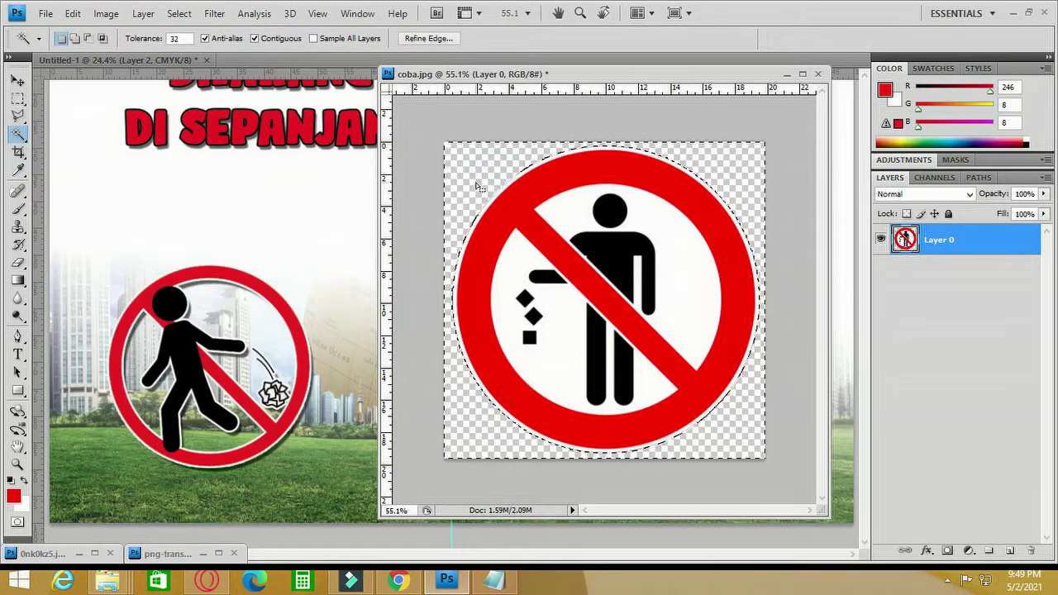
left_click(190, 20)
mouse_move(227, 183)
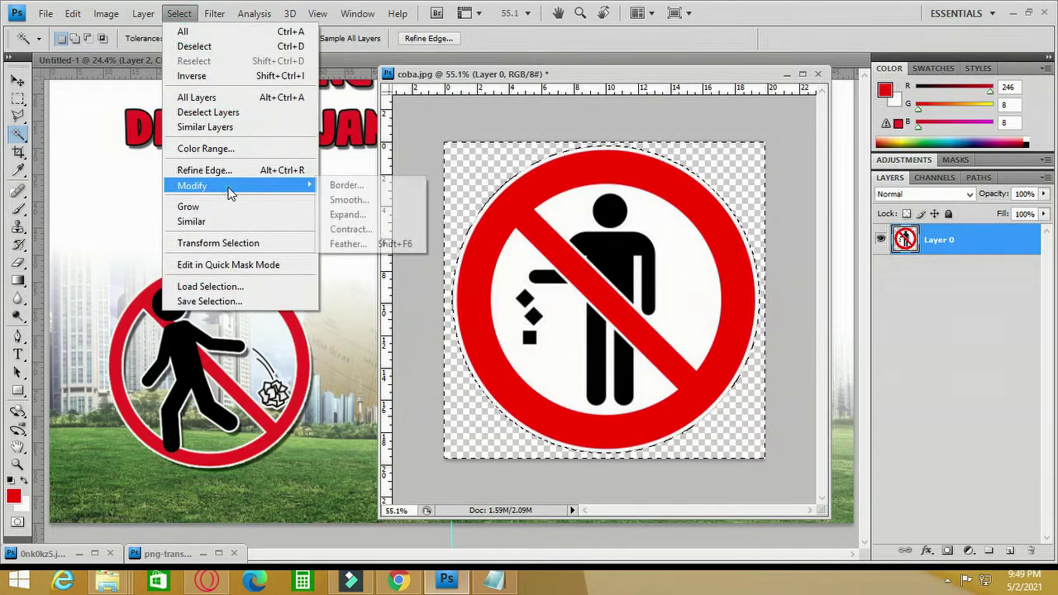
left_click(367, 214)
type("8")
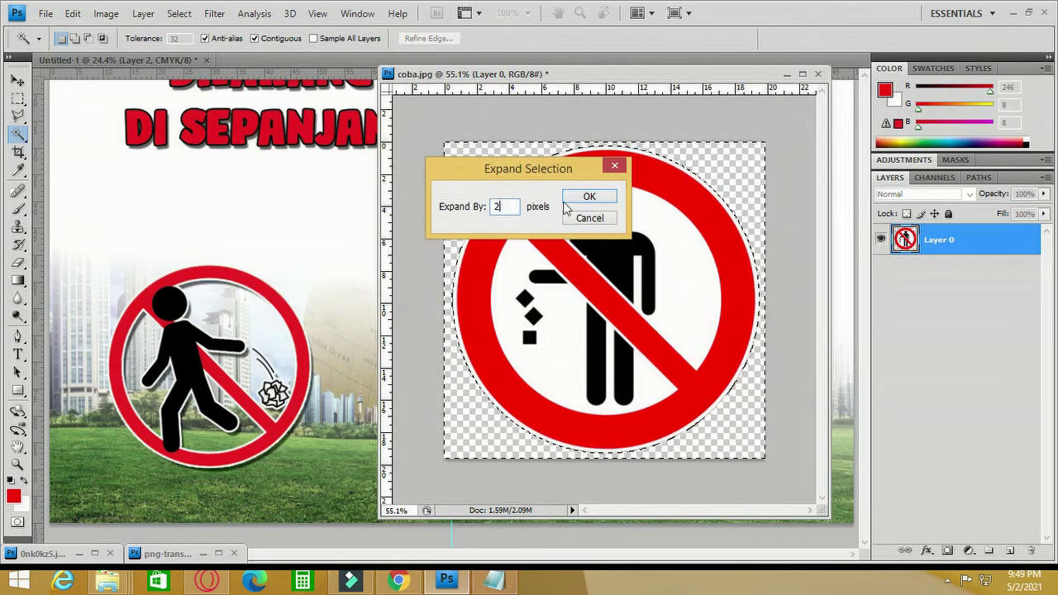
left_click(583, 197)
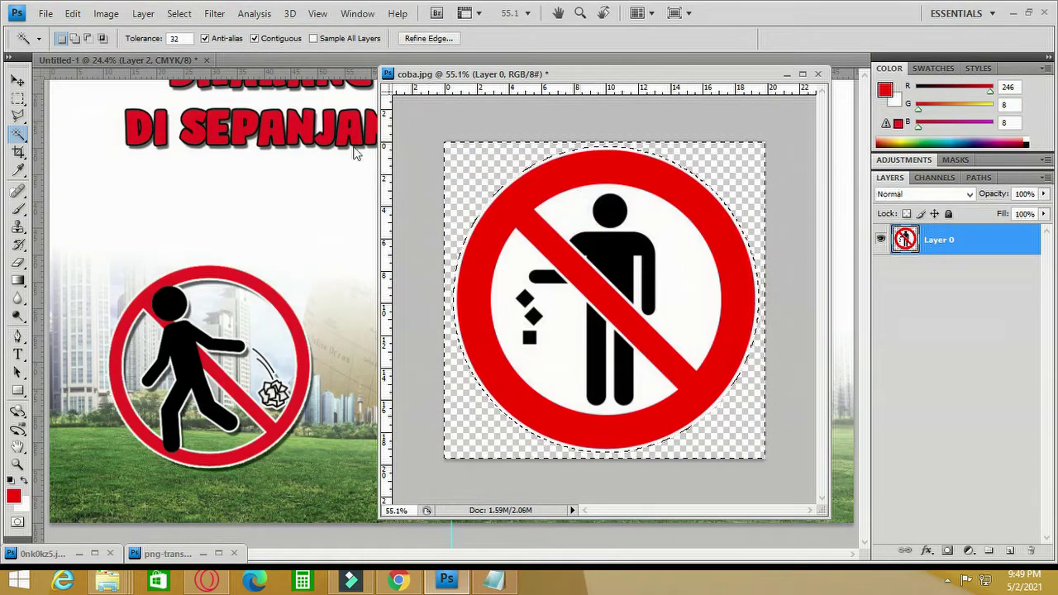
- Expand the selection by another 4 pixels, delete the remaining white edge around the ring and deselect
left_click(189, 16)
mouse_move(253, 187)
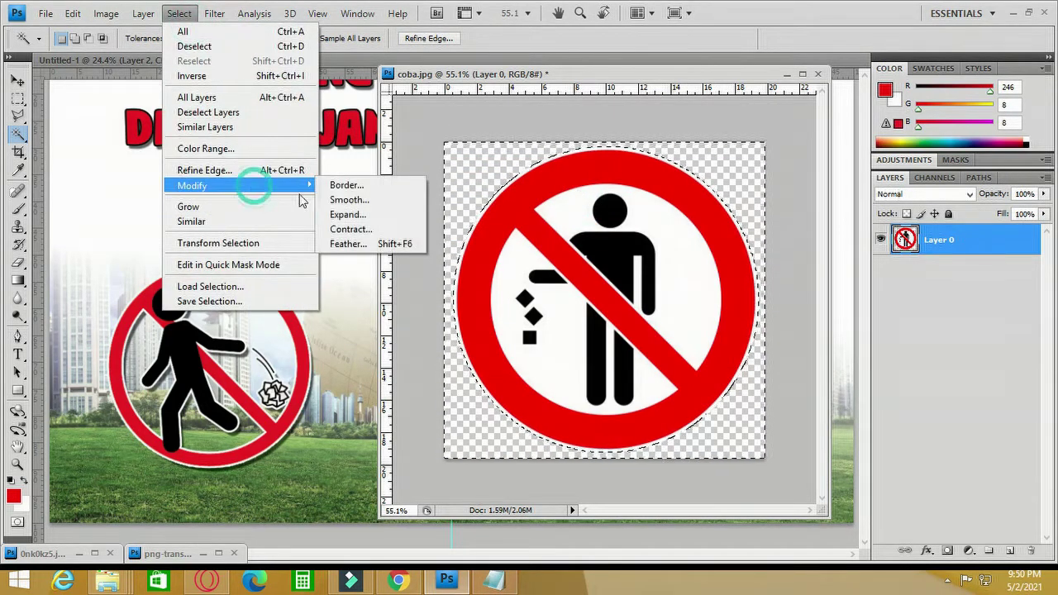
left_click(350, 214)
type("8")
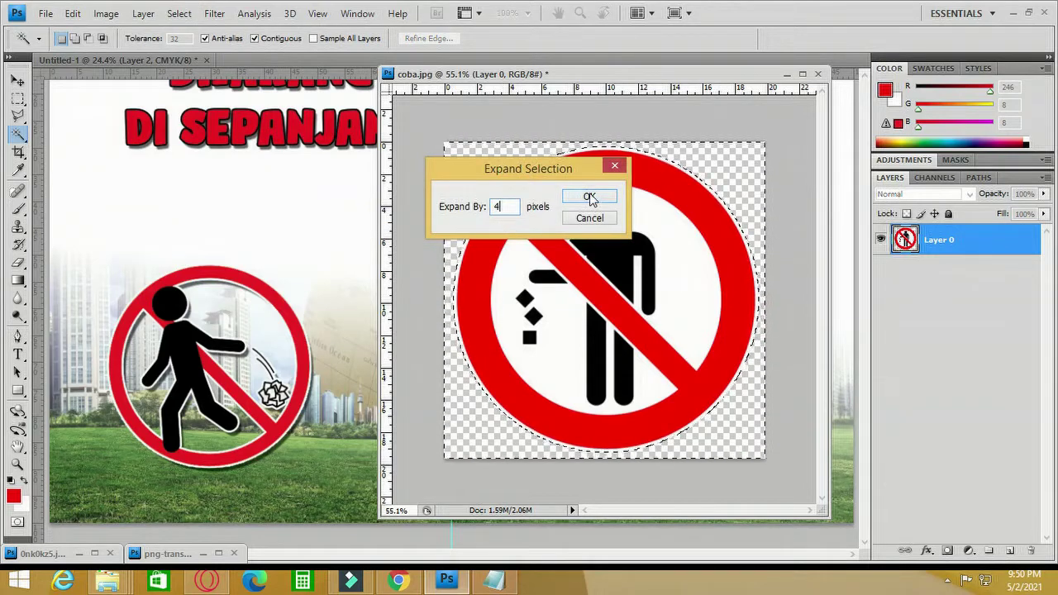
left_click(589, 196)
key("ctrl+d")
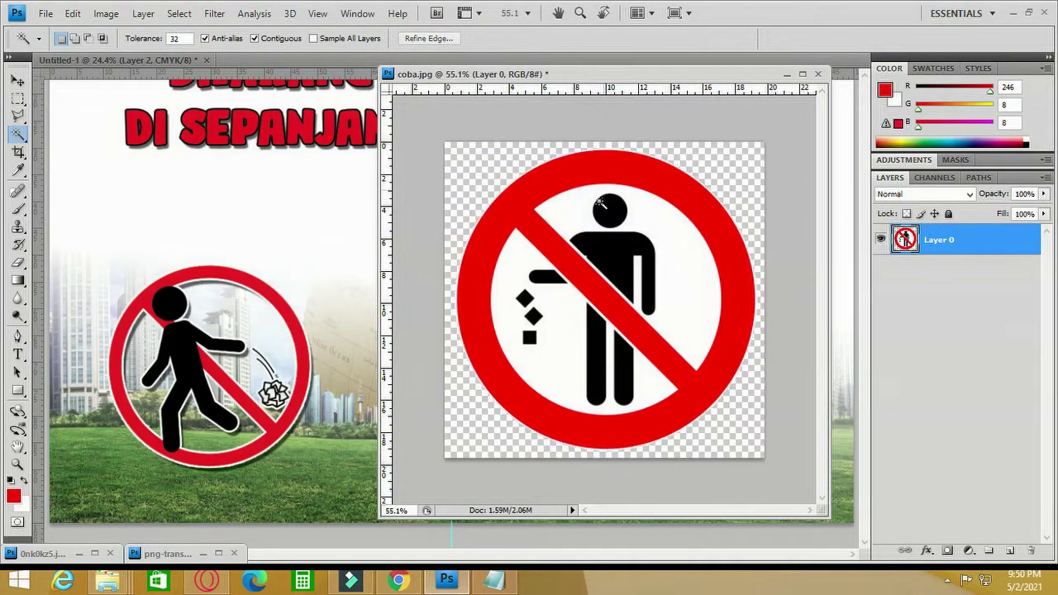
- Copy the cut-out symbol into the Untitled-1 sign document and close coba.jpg without saving it
key("v")
left_click_drag(468, 286, 290, 240)
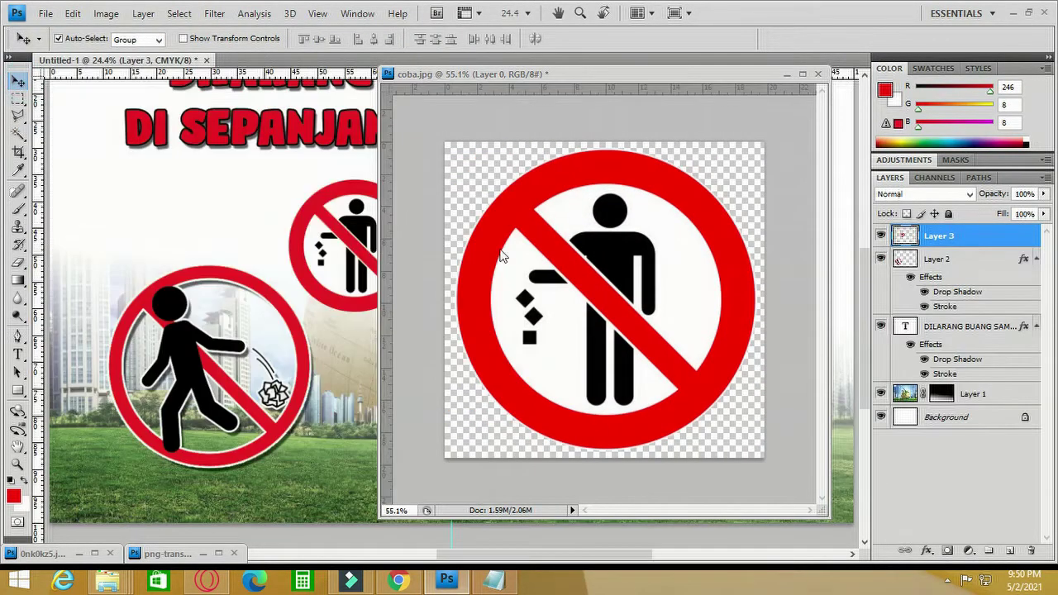
left_click(817, 75)
left_click(542, 220)
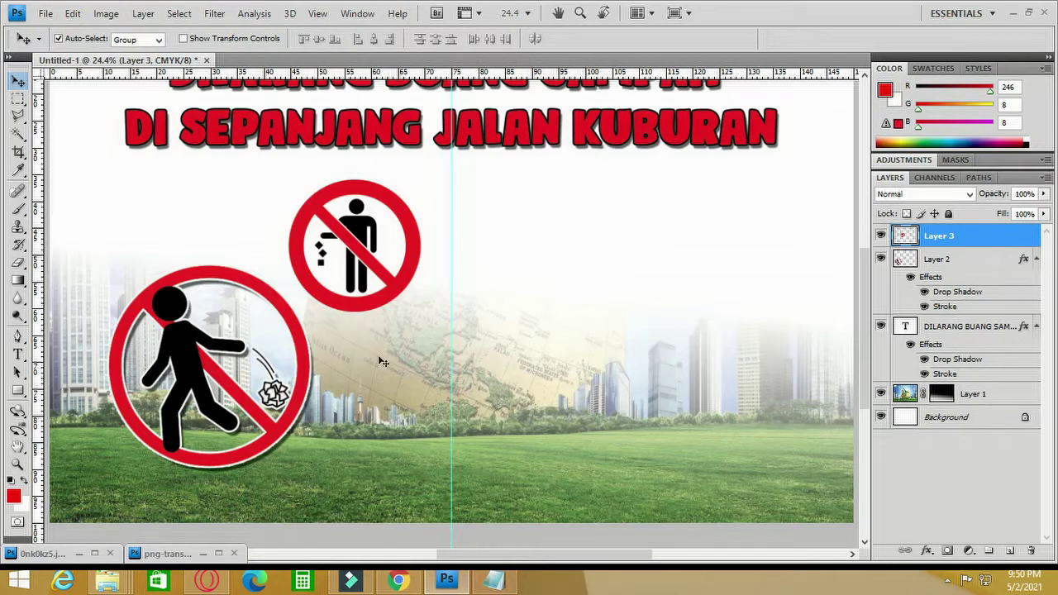
- Move the standing-man symbol to the lower right of the sign and scale it up proportionally to 122%
left_click_drag(397, 299, 703, 397)
key("ctrl+minus")
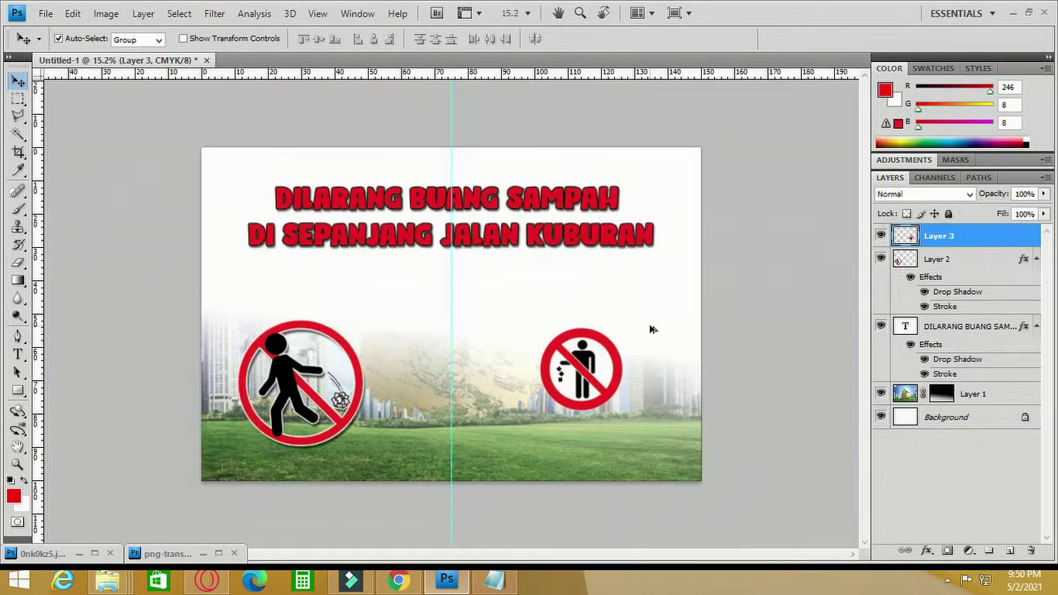
scroll(651, 329, "up", 1)
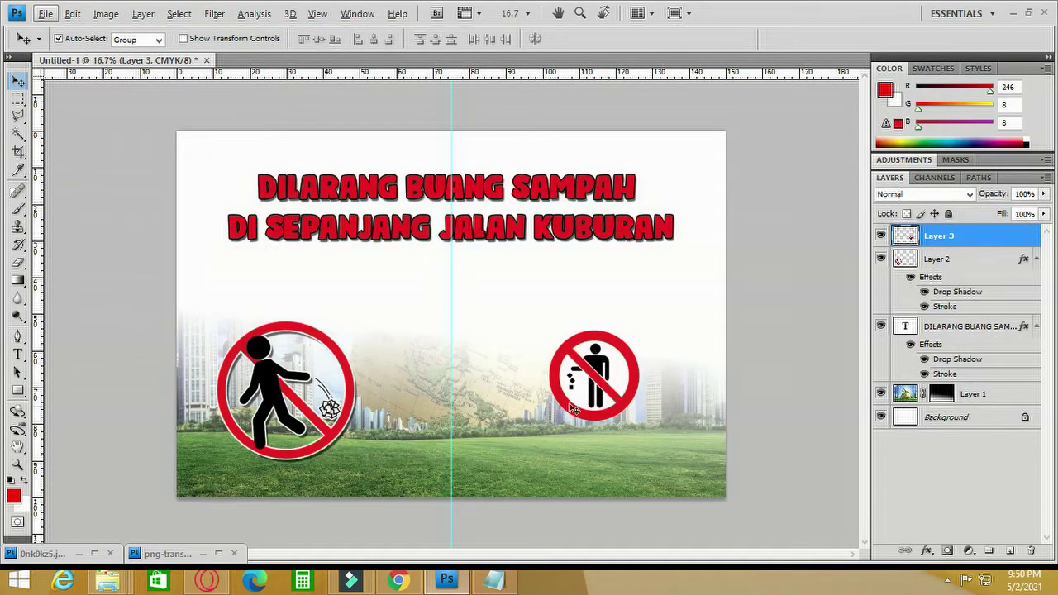
left_click_drag(572, 408, 620, 445)
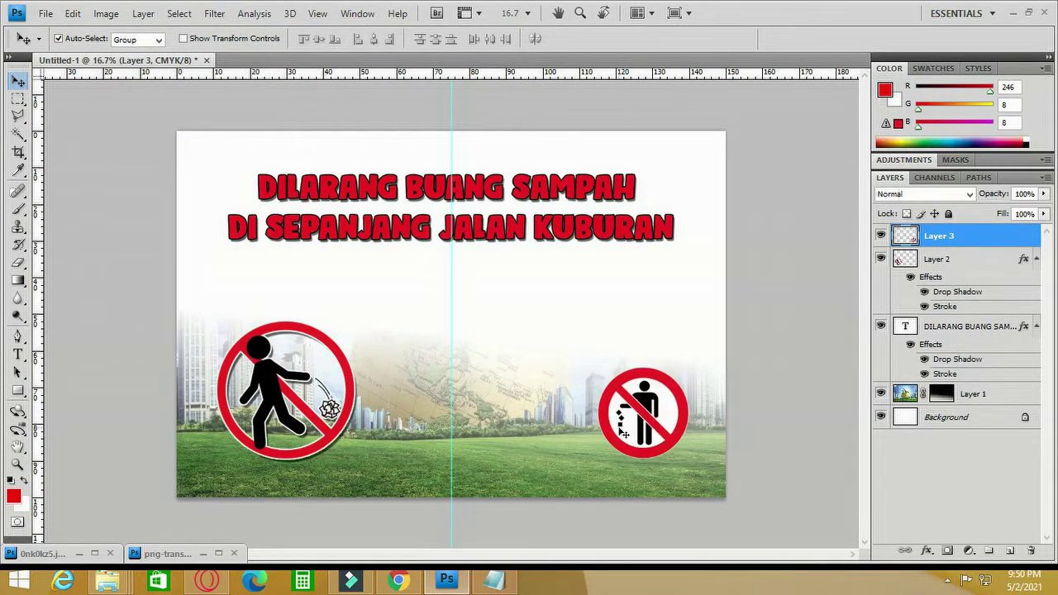
key("ctrl+t")
left_click_drag(599, 362, 579, 350)
left_click_drag(627, 387, 610, 384)
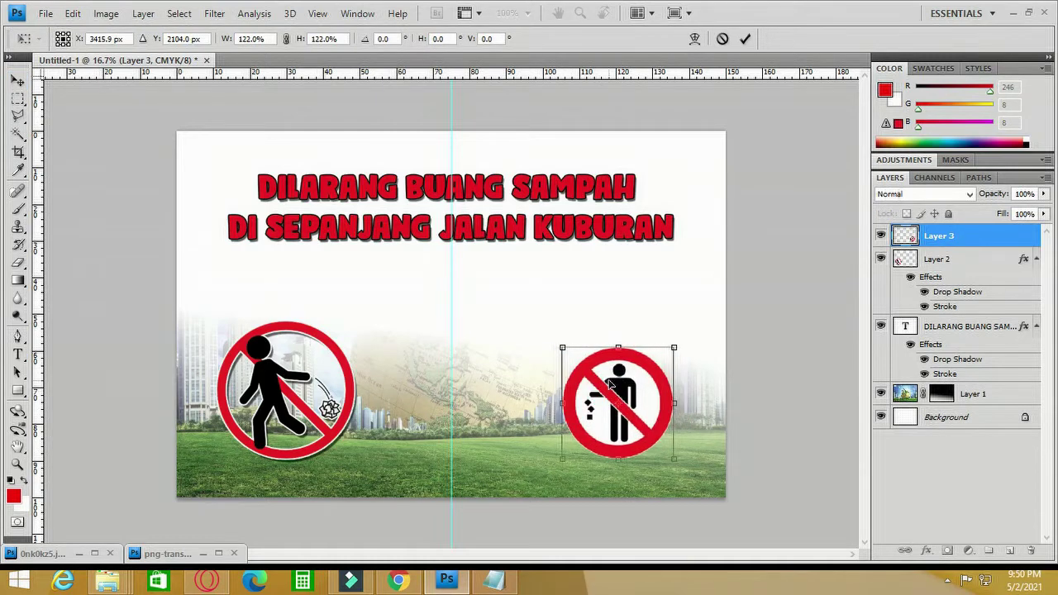
key("Return")
- Scale the walking-man symbol down proportionally to about the size of the standing-man symbol, keeping its lower-left corner in place
left_click(337, 349)
key("ctrl+t")
left_click_drag(354, 322, 322, 353)
key("Return")
left_click(587, 376)
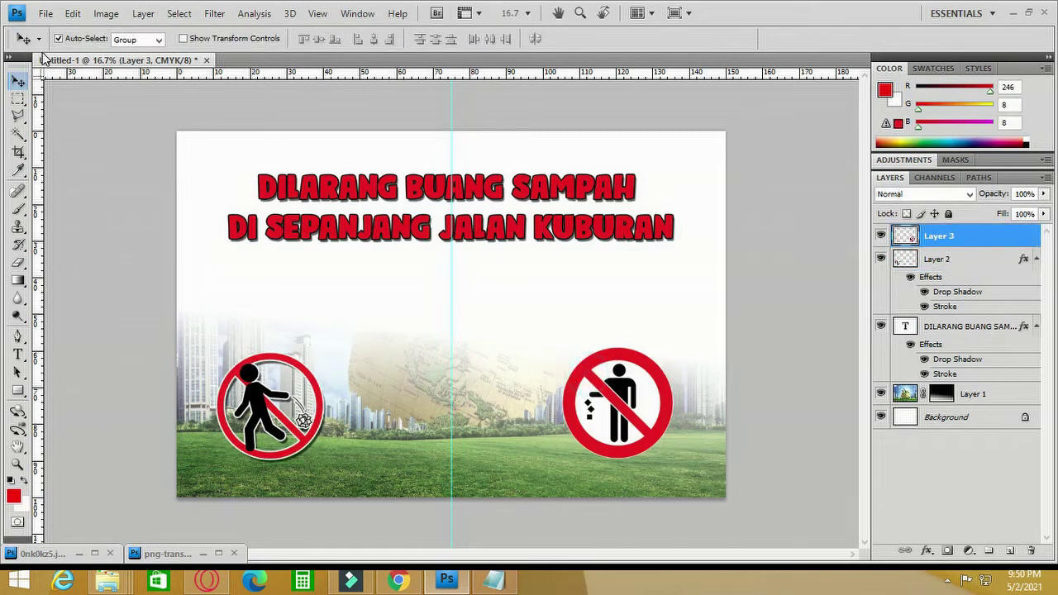
left_click(106, 13)
mouse_move(143, 13)
mouse_move(215, 98)
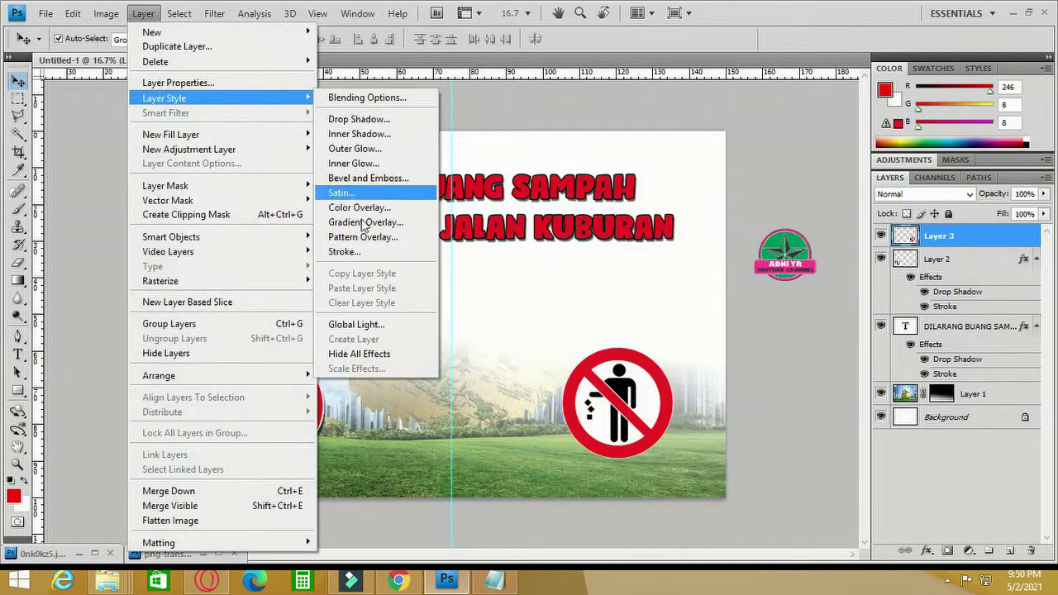
left_click(359, 119)
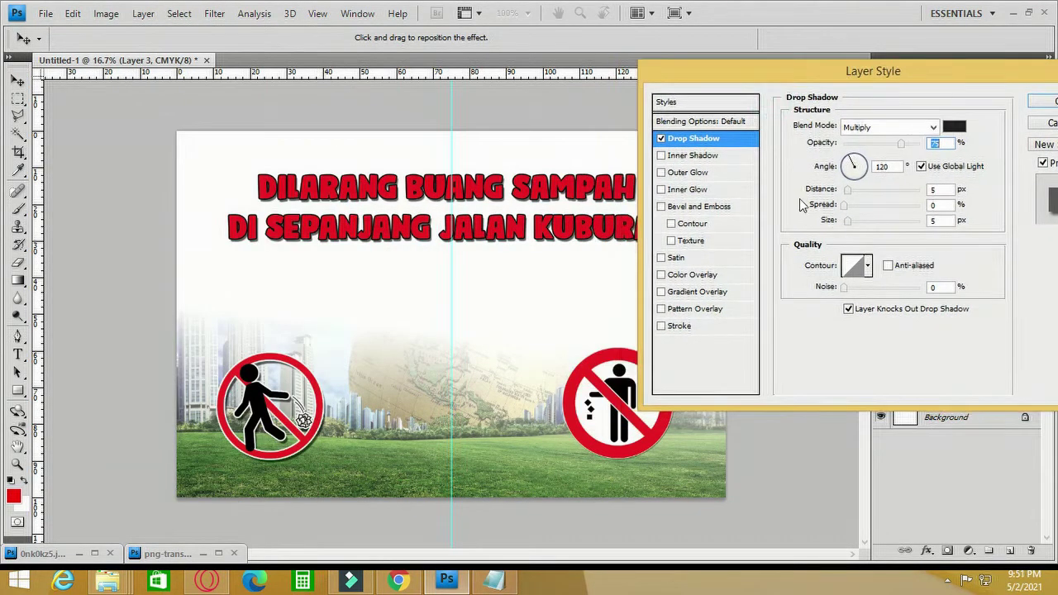
left_click_drag(848, 190, 860, 192)
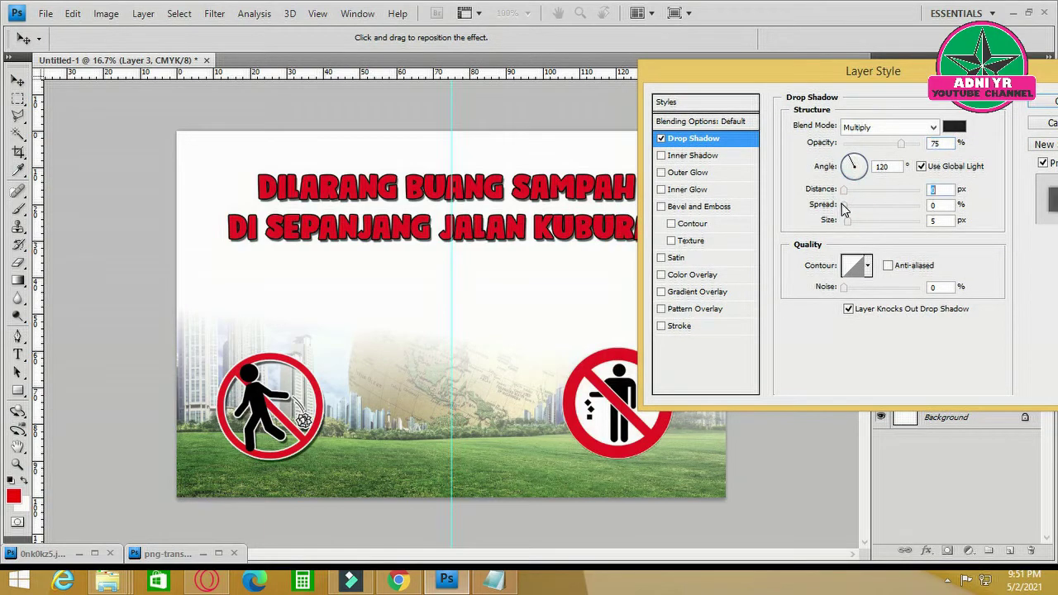
left_click(844, 205)
left_click_drag(861, 71, 695, 47)
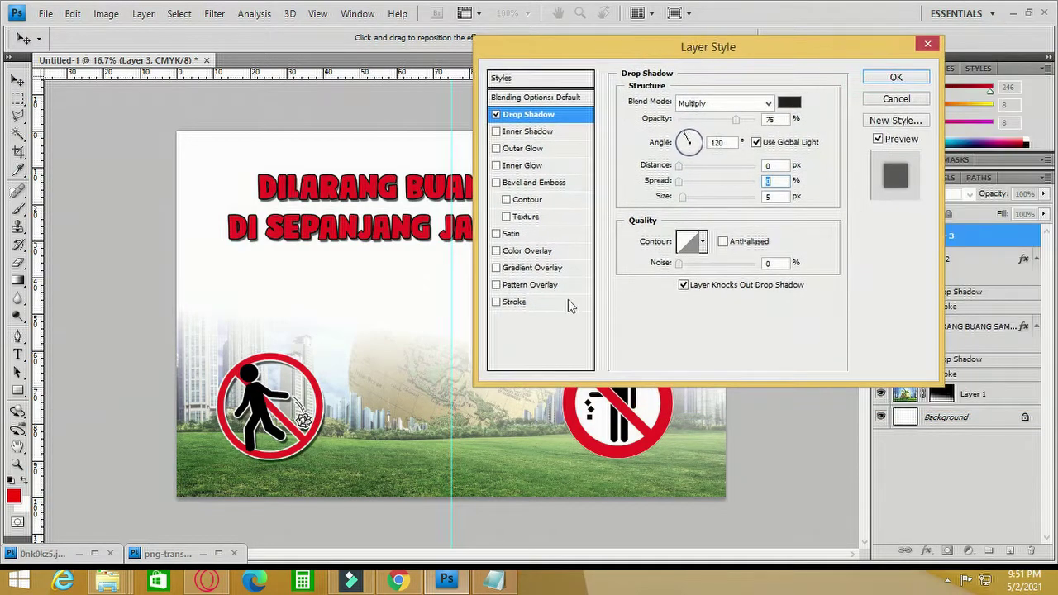
left_click(896, 99)
- Add an outside stroke in near-white fdfdfd to the standing-man symbol and thicken it to a clearly visible border
left_click(106, 14)
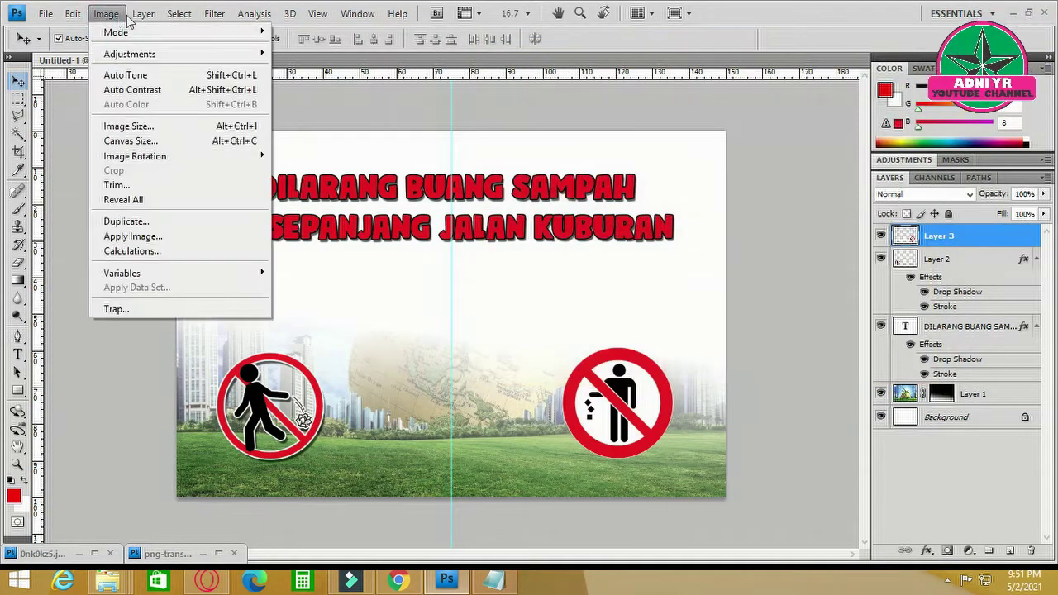
mouse_move(144, 14)
mouse_move(165, 97)
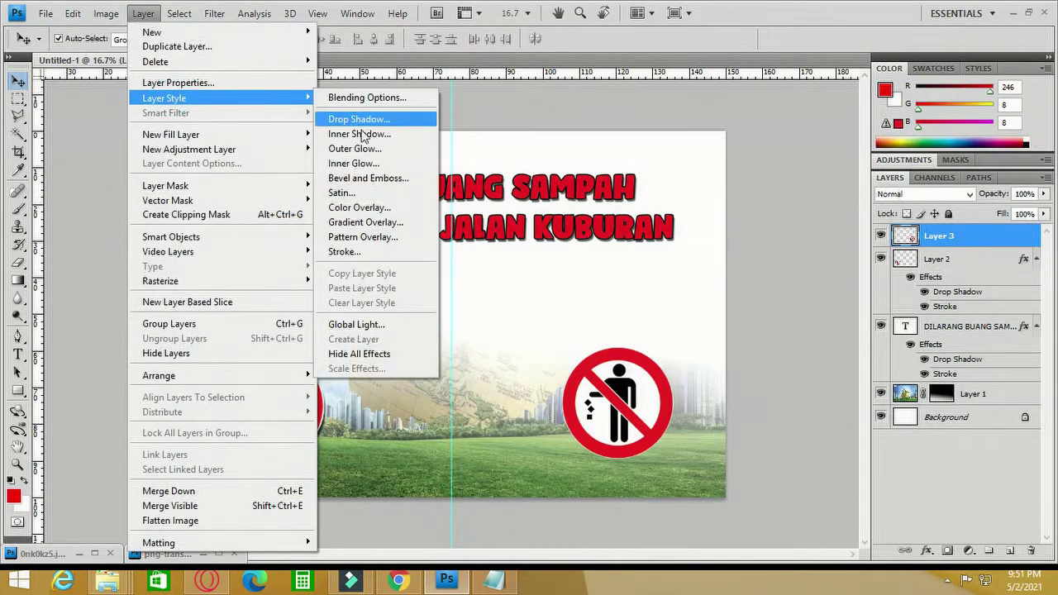
left_click(345, 251)
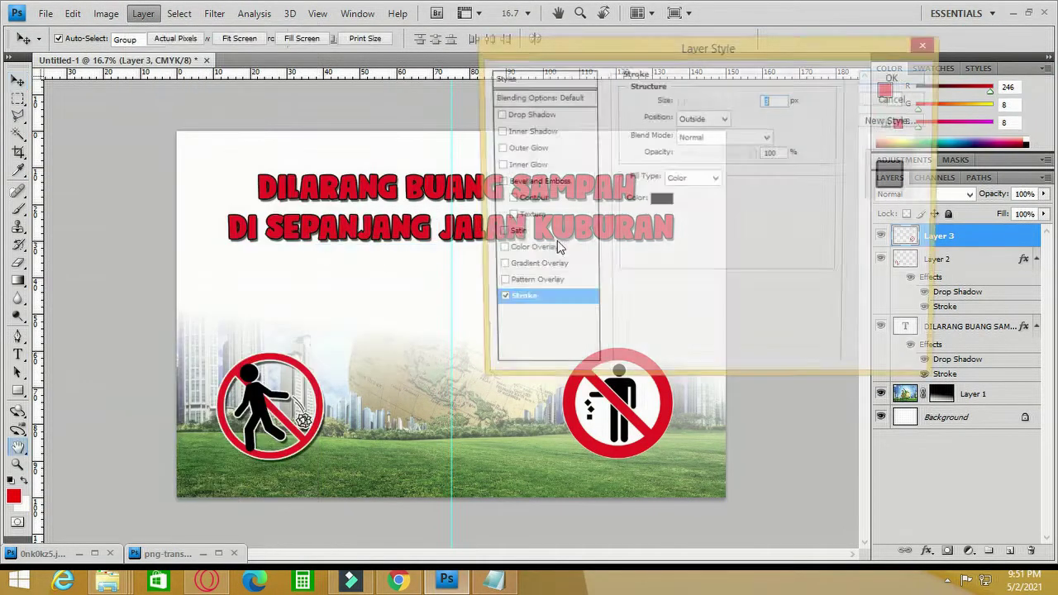
mouse_move(650, 45)
left_mouse_down()
mouse_move(733, 24)
mouse_move(740, 9)
left_mouse_up()
left_click(748, 161)
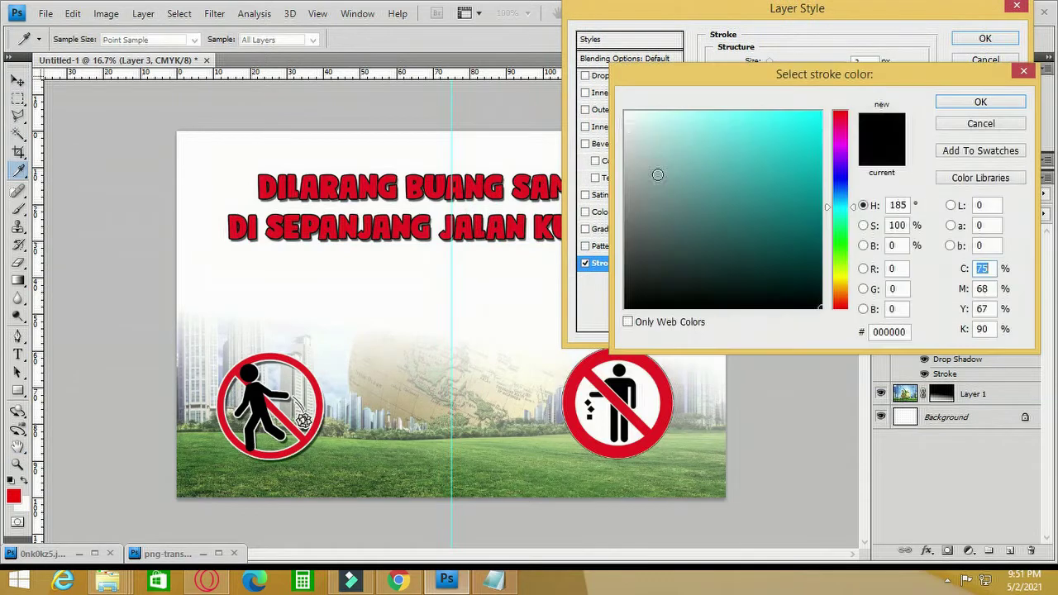
left_click(625, 112)
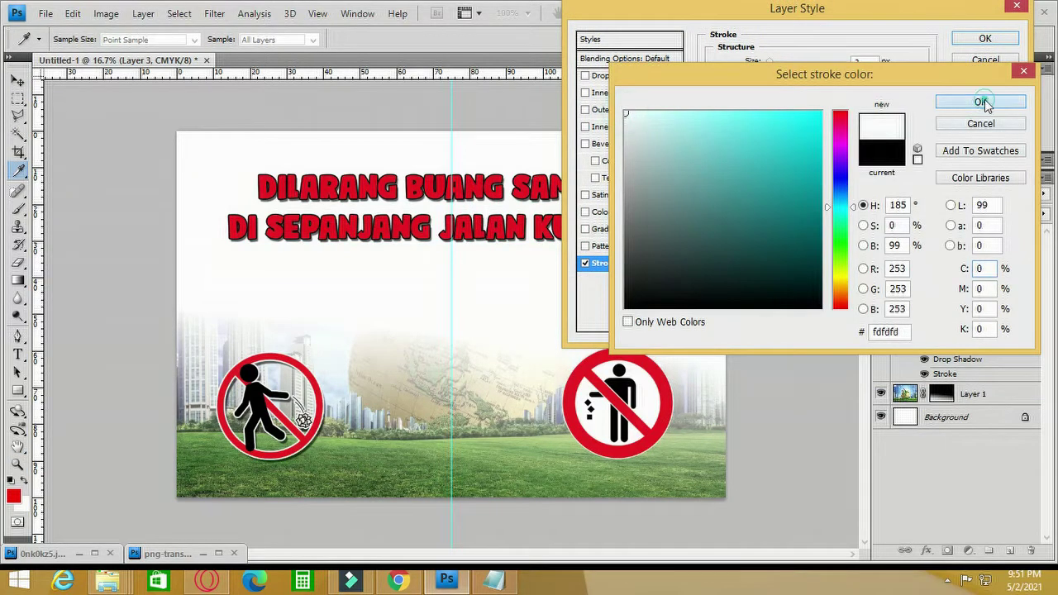
left_click(978, 102)
left_click_drag(770, 62, 779, 64)
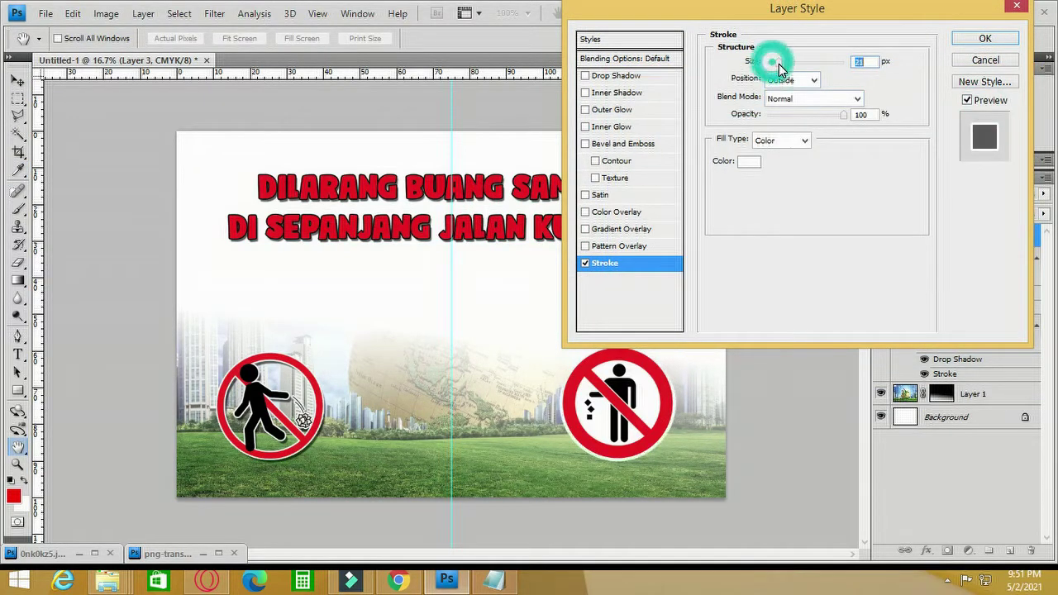
left_click(988, 39)
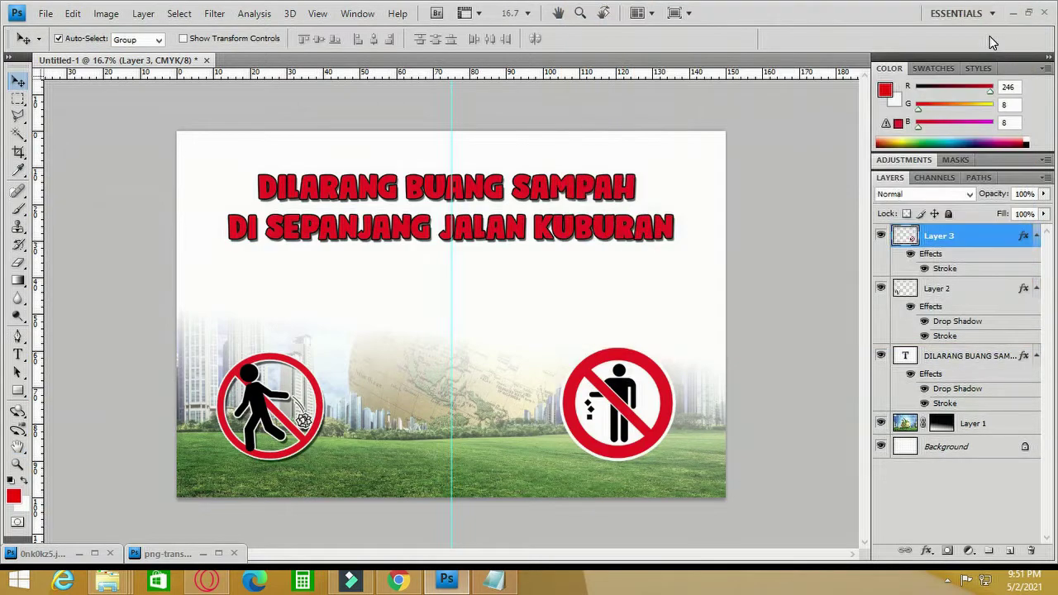
- Add a drop shadow to the standing-man symbol with a distance of about 45 px and an increased spread
left_click(144, 17)
mouse_move(306, 94)
left_click(370, 117)
left_click_drag(775, 126, 800, 147)
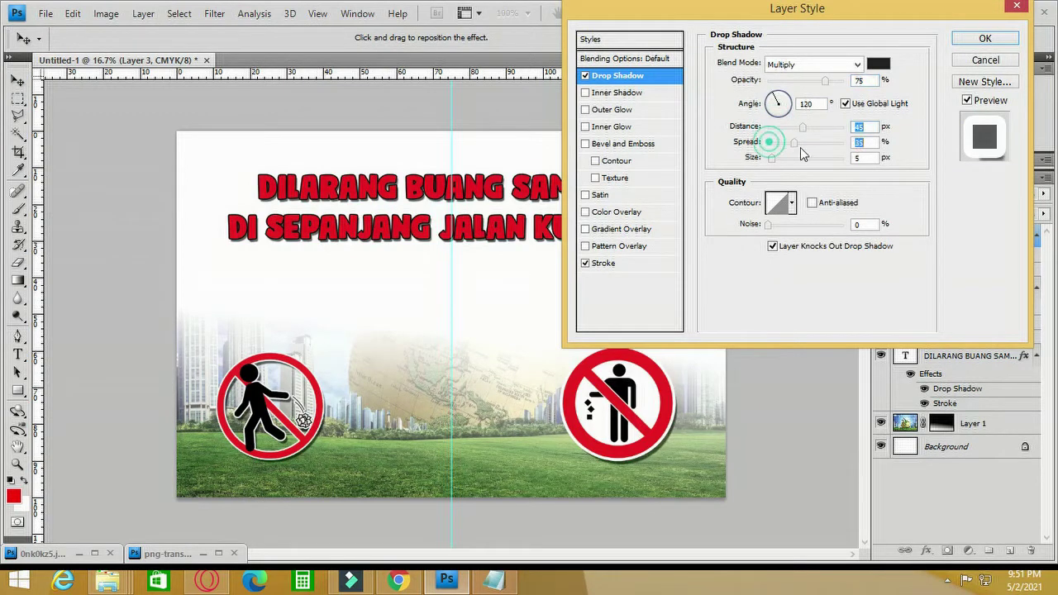
left_click(992, 42)
- Lower the walking-man symbol slightly, then place the standing-man symbol just to its right and scale it down proportionally
left_click_drag(640, 398, 642, 395)
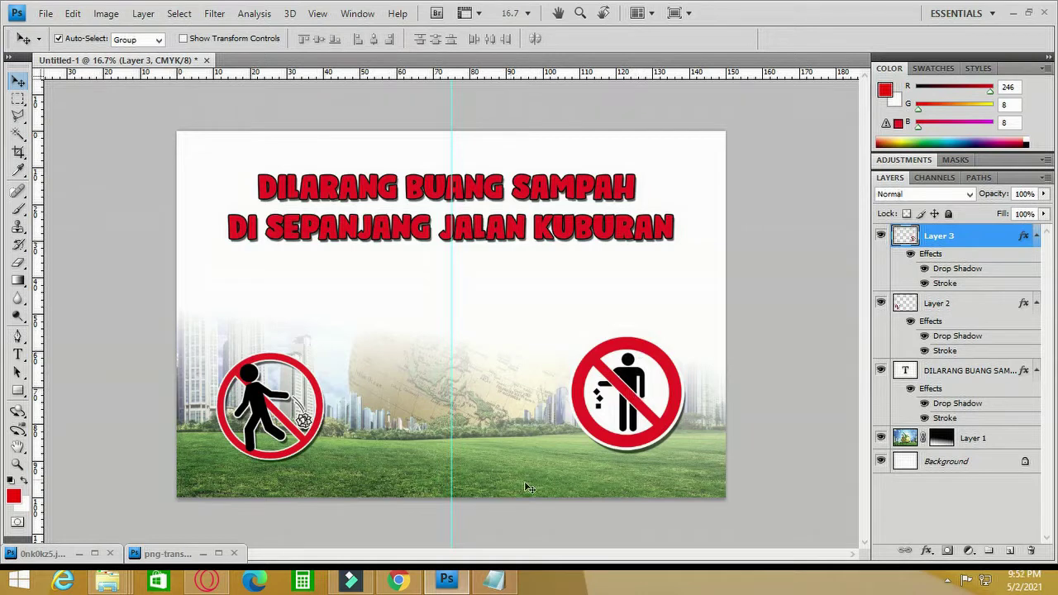
left_click_drag(319, 408, 321, 418)
left_click_drag(590, 417, 357, 440)
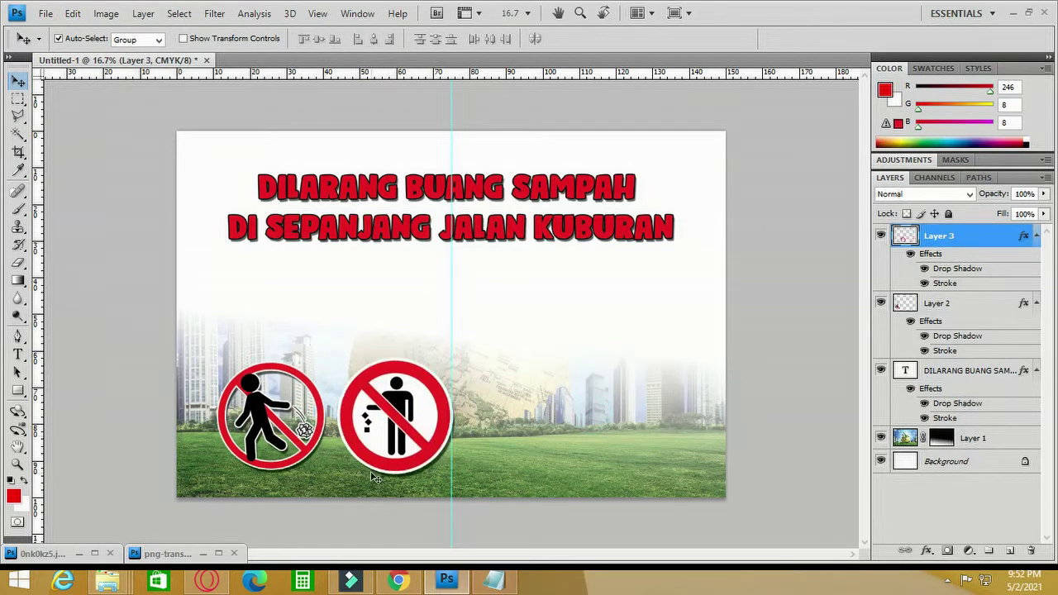
key("ctrl+t")
left_click_drag(450, 359, 427, 384)
key("Return")
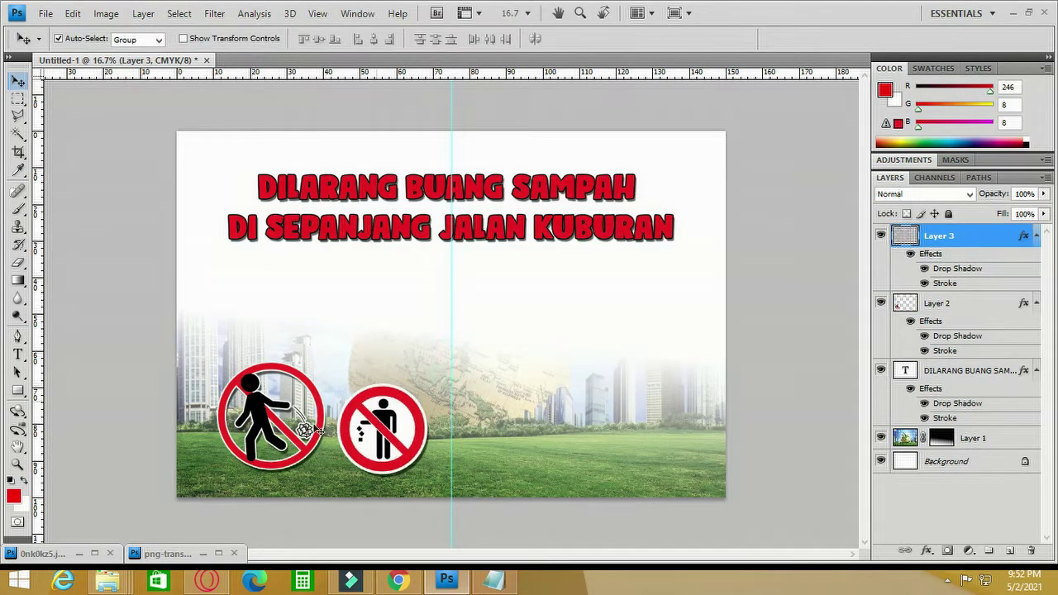
left_click(320, 430)
key("ctrl+t")
key("Escape")
- Scale the walking-man symbol down proportionally to about 78% and move it closer to the standing-man symbol, level with it
left_click(285, 410)
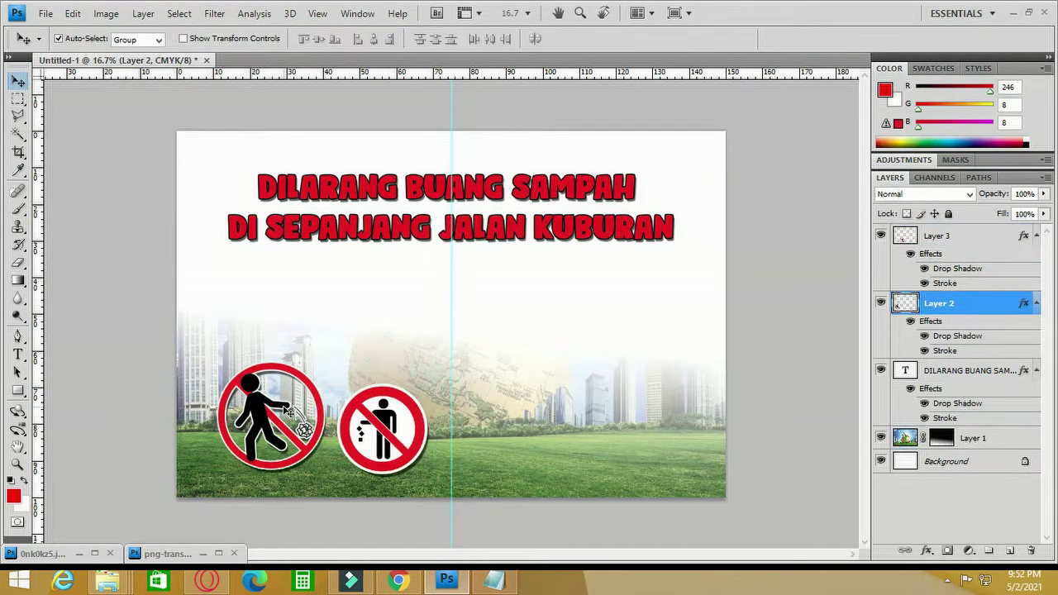
key("ctrl+t")
left_click_drag(324, 362, 301, 386)
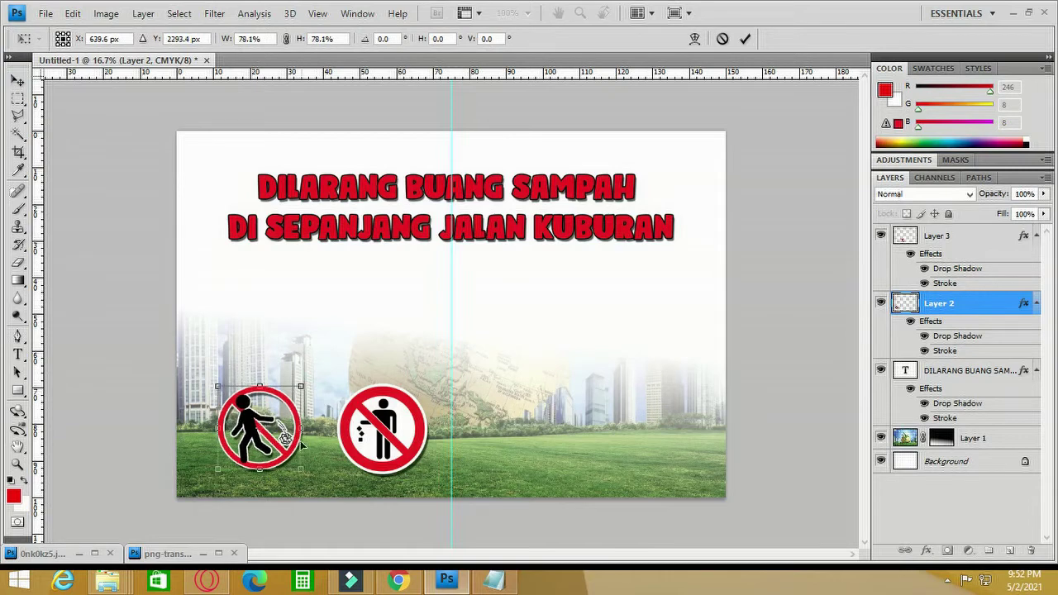
left_click_drag(244, 422, 268, 428)
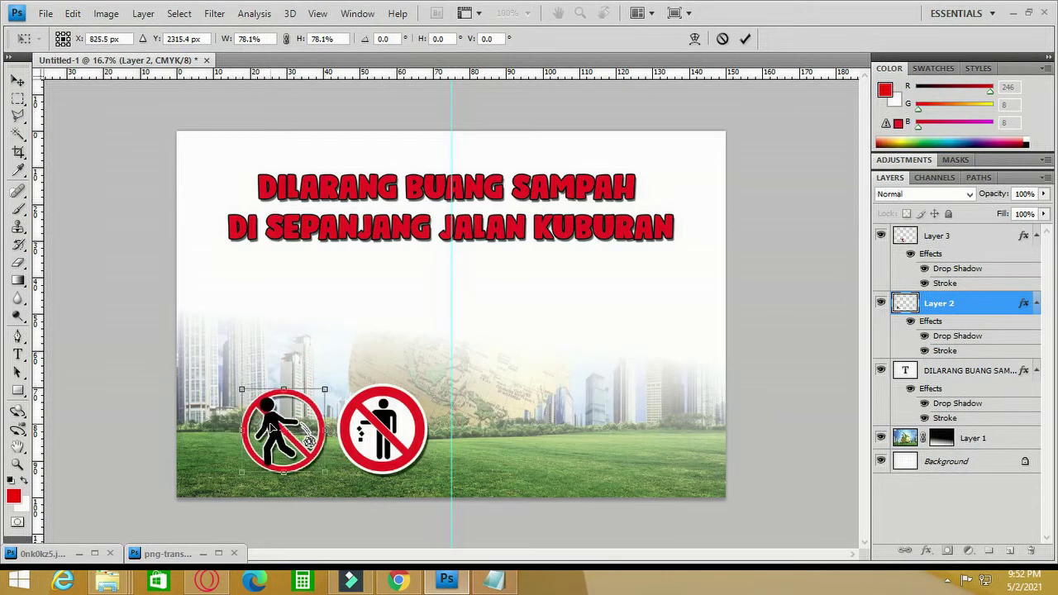
key("Return")
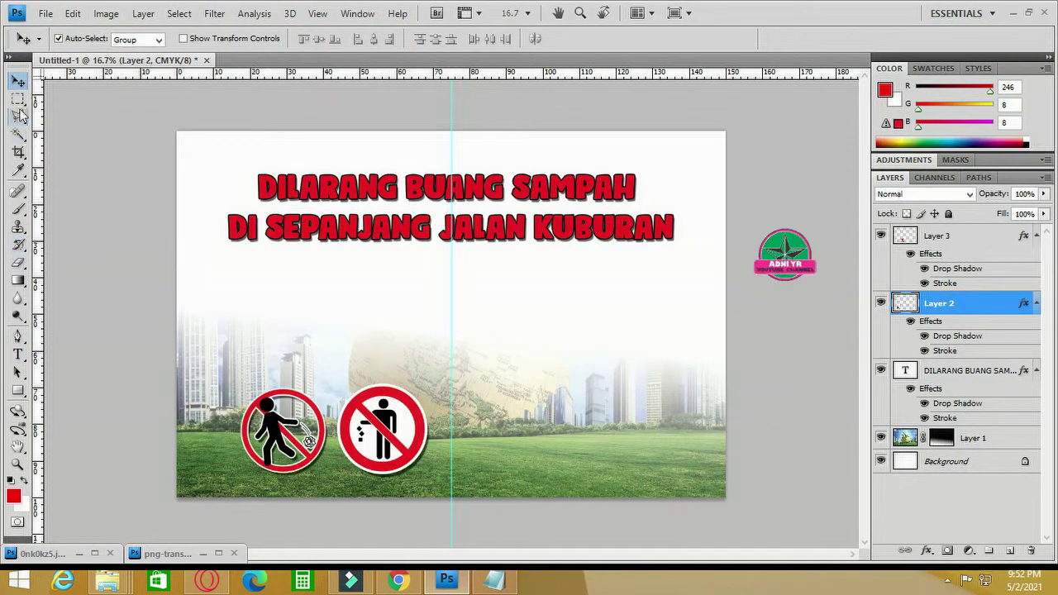
- Duplicate the red heading below the original and replace the copy's text with "STOP BUANG" and "SAMAH SEMBARANGAN" on two lines
left_click(630, 228)
left_click_drag(630, 228, 560, 304, "alt")
left_click(17, 354)
left_click(229, 259)
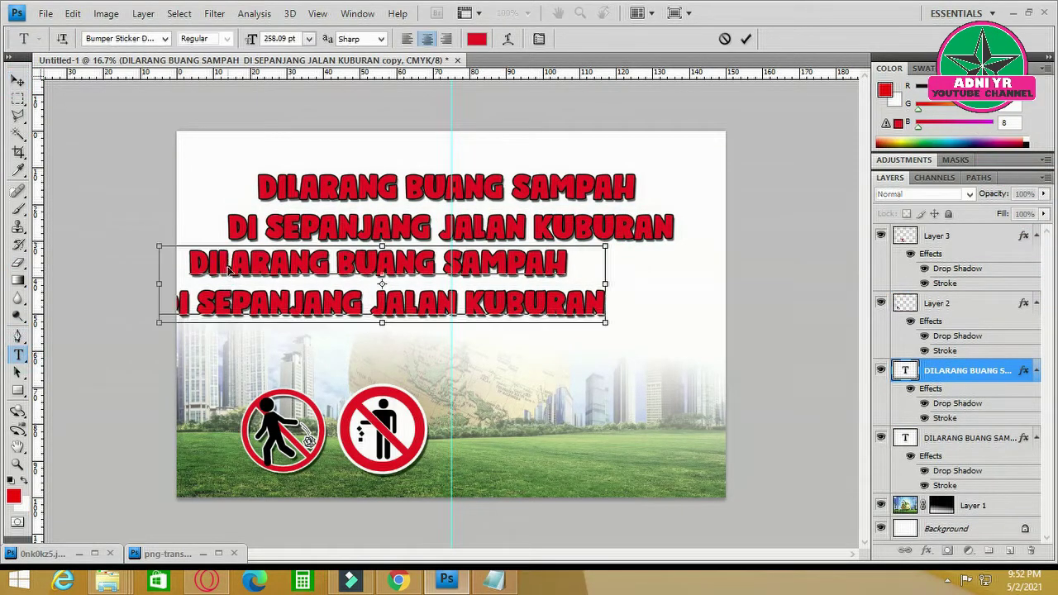
key("ctrl+a")
type("STOP ")
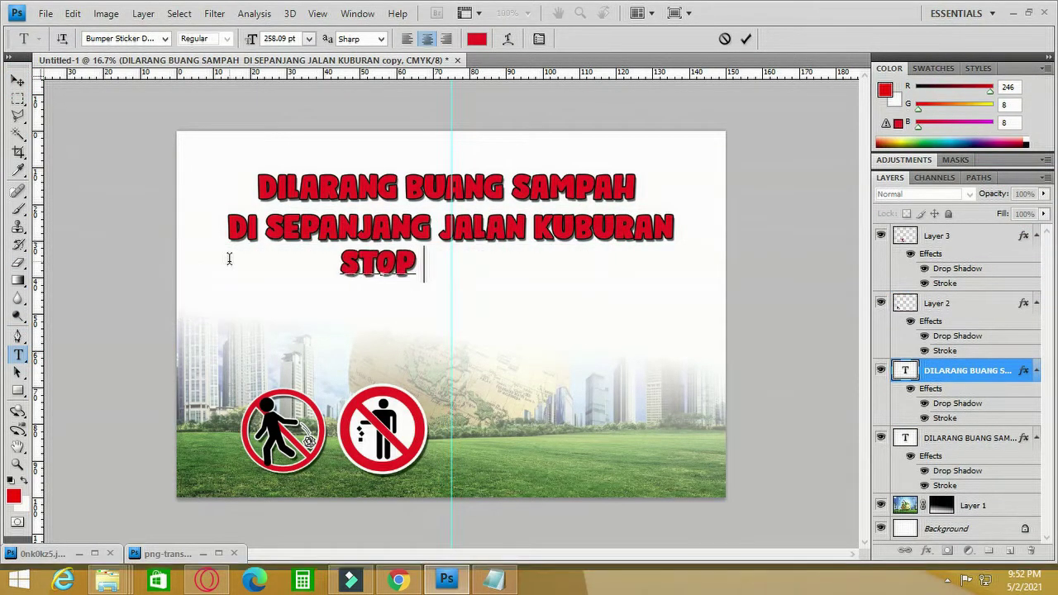
type("BUANG SAMAH SEMBA")
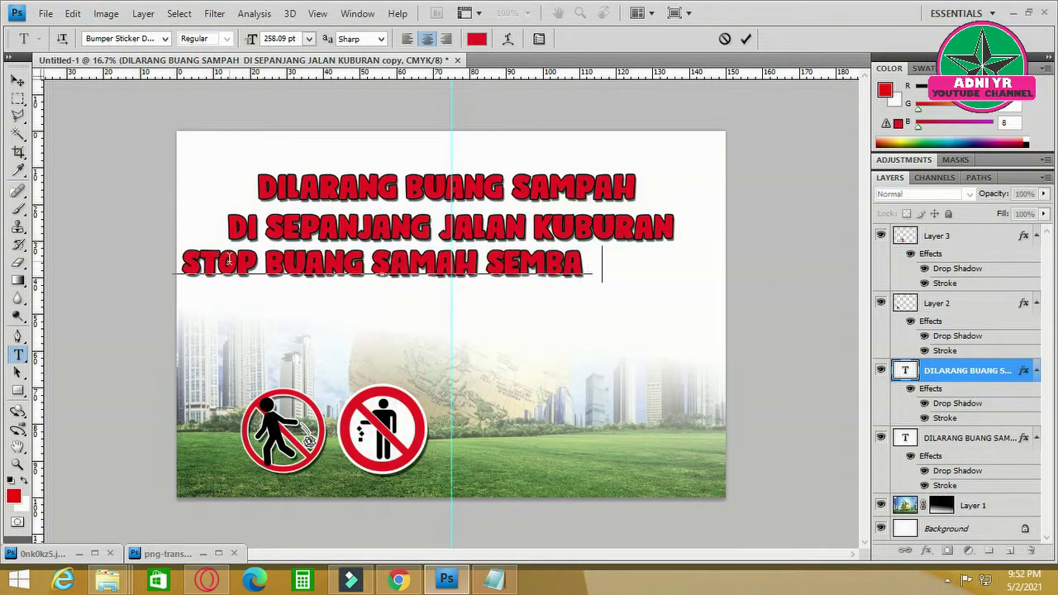
key("BackSpace")
type("RANGAN")
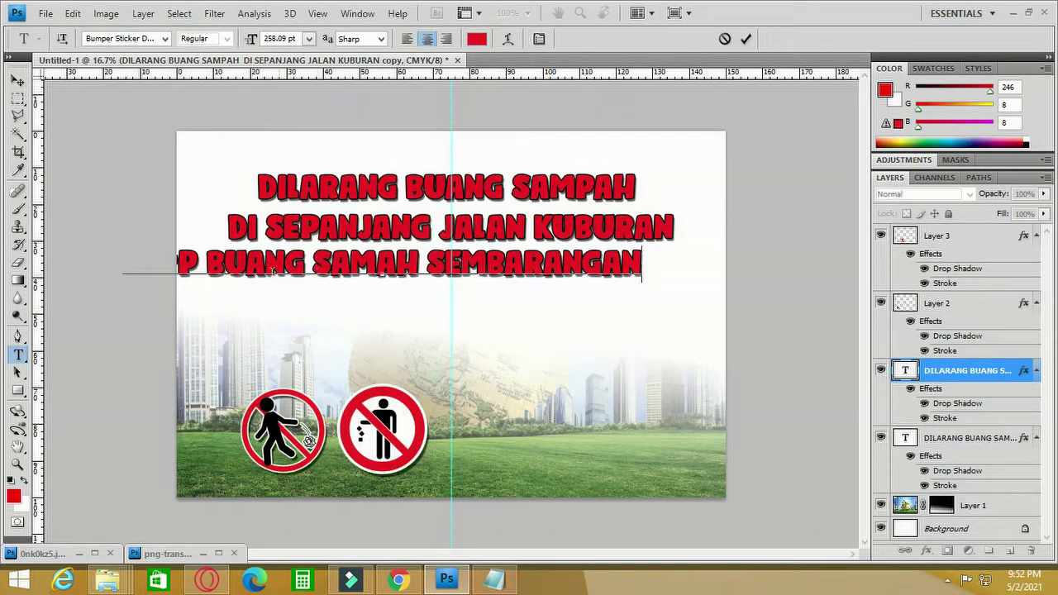
key("Return")
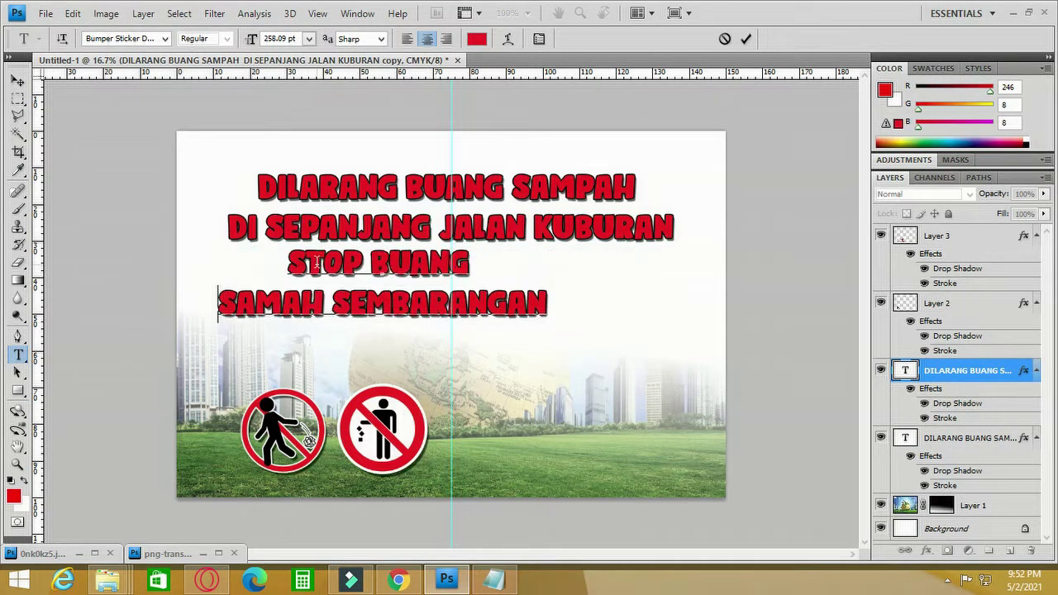
- Scale the STOP BUANG caption down proportionally to roughly half size and place it above the two prohibition symbols, matching their combined width
left_click(17, 80)
key("ctrl+t")
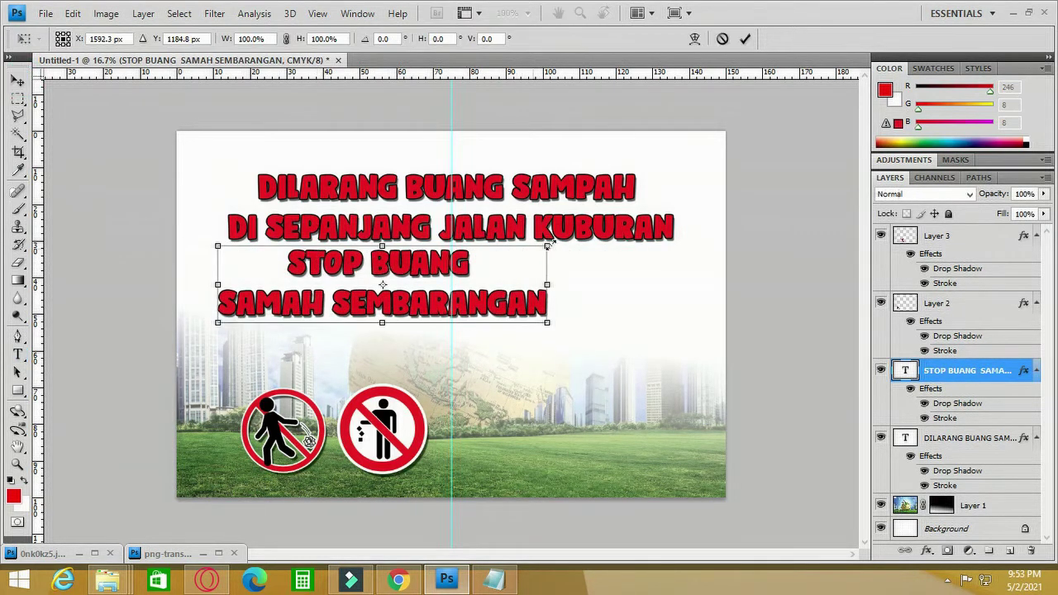
left_click_drag(548, 238, 370, 319)
left_click_drag(309, 298, 350, 351)
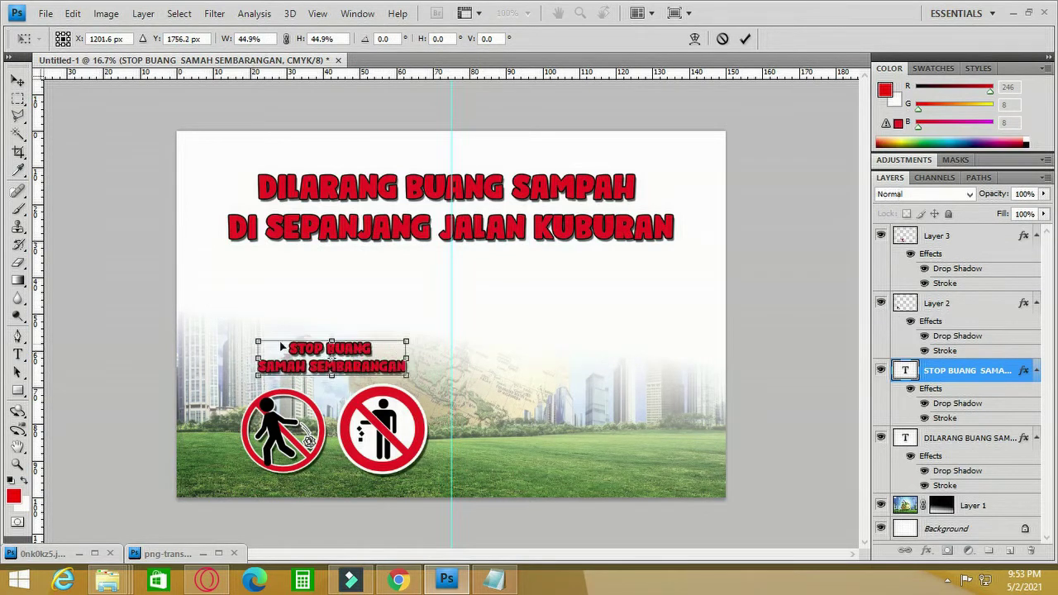
mouse_move(258, 340)
left_mouse_down()
mouse_move(244, 329)
mouse_move(250, 338)
left_mouse_up()
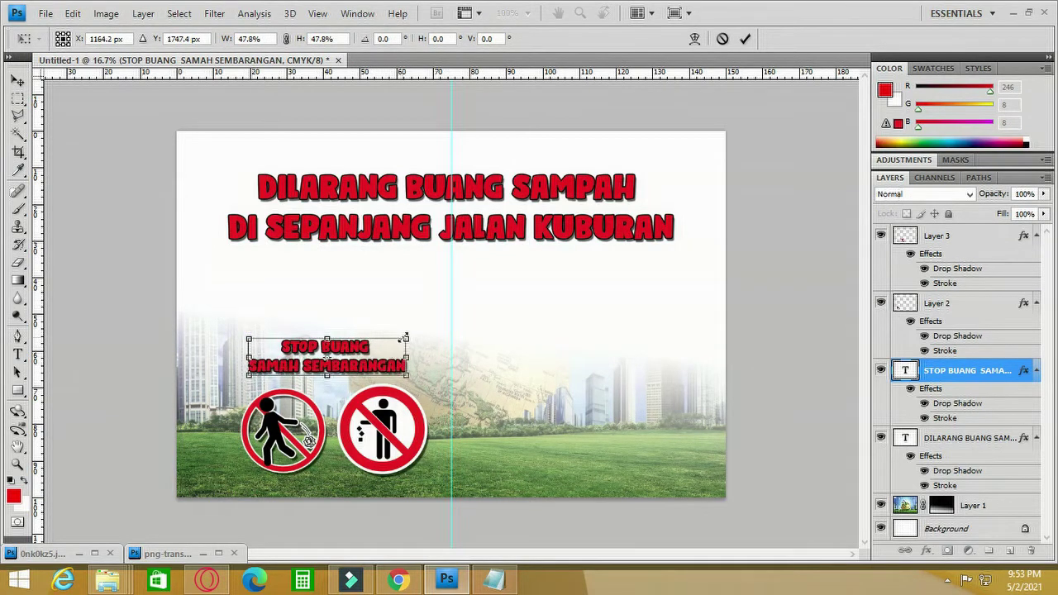
left_click_drag(403, 338, 425, 334)
key("Return")
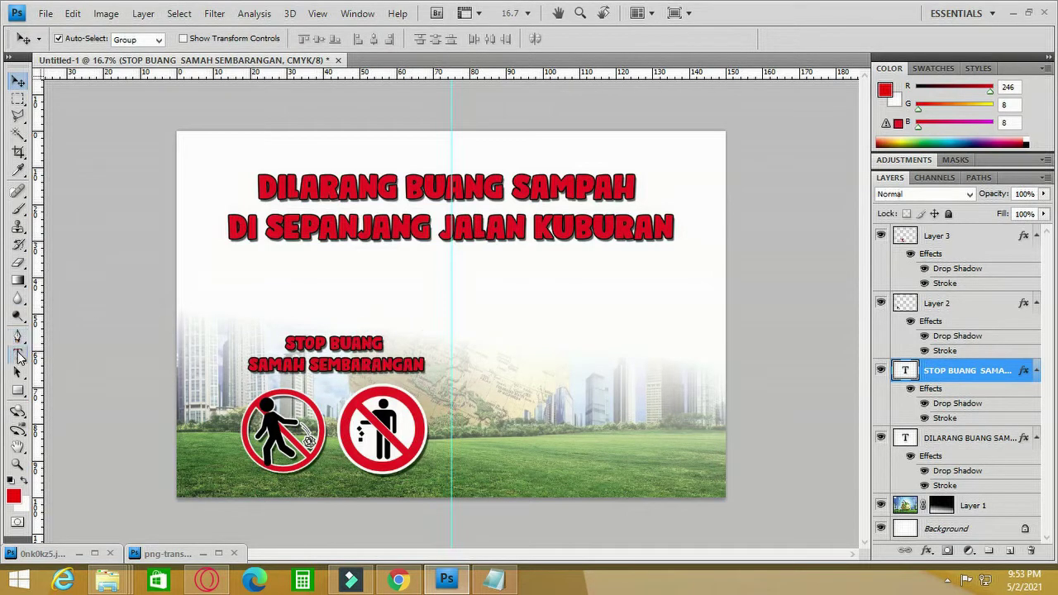
- Correct "SAMAH" to "SAMPAH" in the caption above the symbols and nudge the caption down slightly
left_click(19, 356)
left_click(283, 364)
type("P")
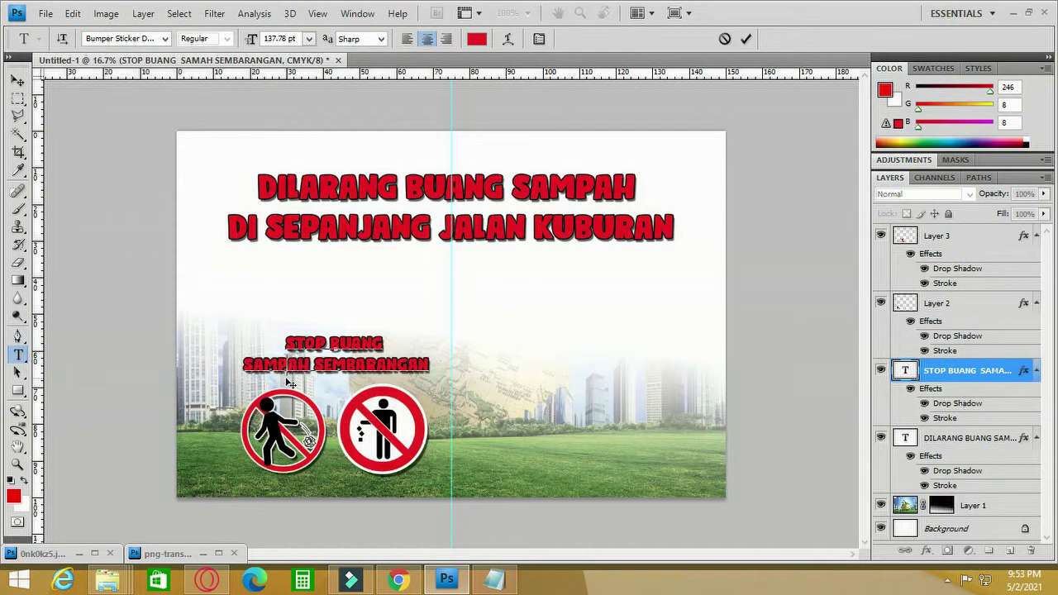
left_click(18, 81)
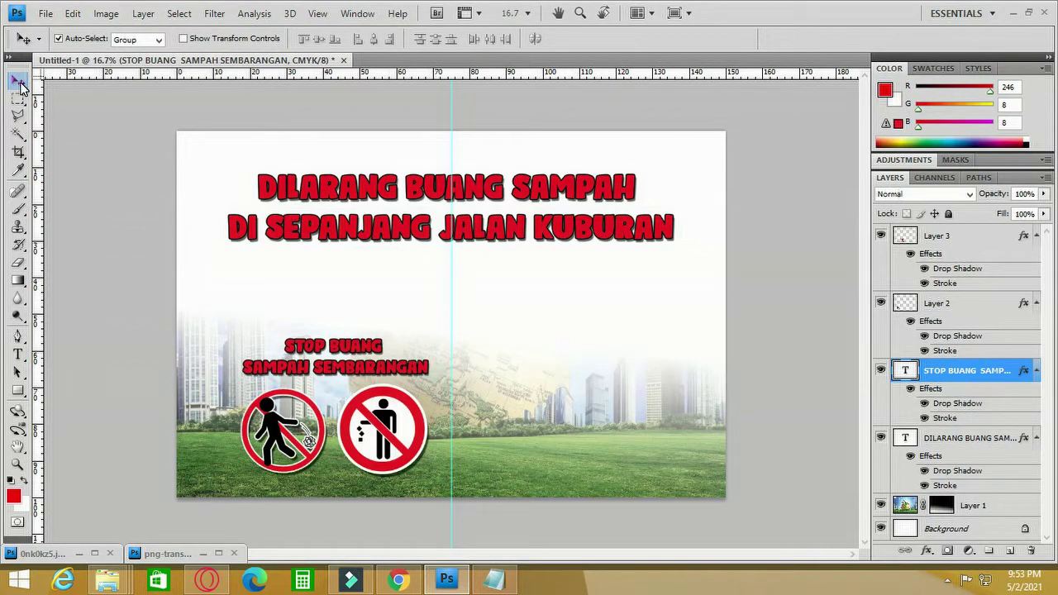
- Try to open the photo 47698-IMG-20200421-WA0026 from the Documents folder in Photoshop
mouse_move(108, 578)
left_click(435, 491)
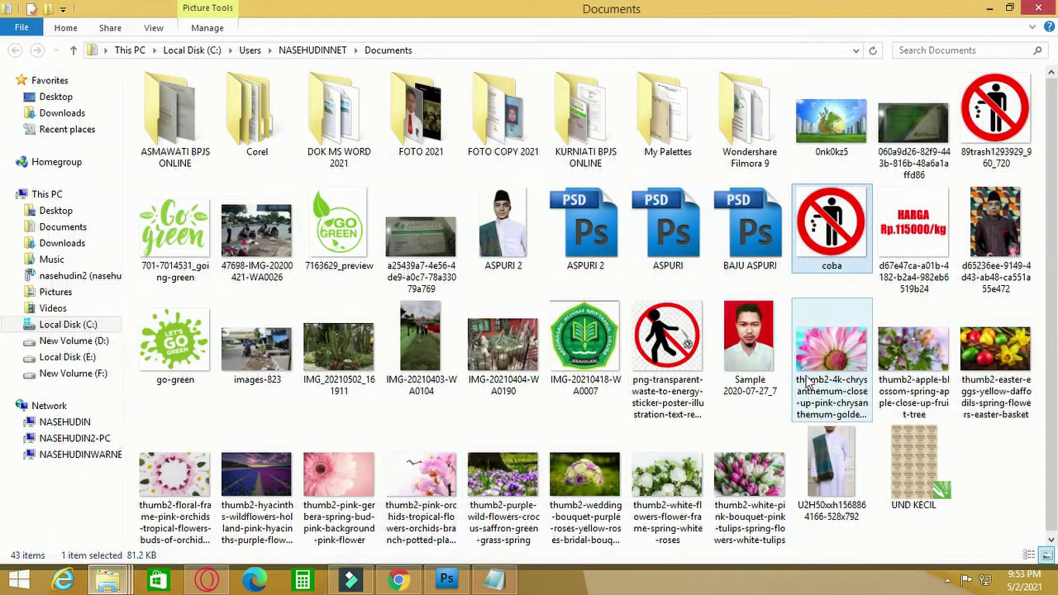
scroll(969, 302, "down", 1)
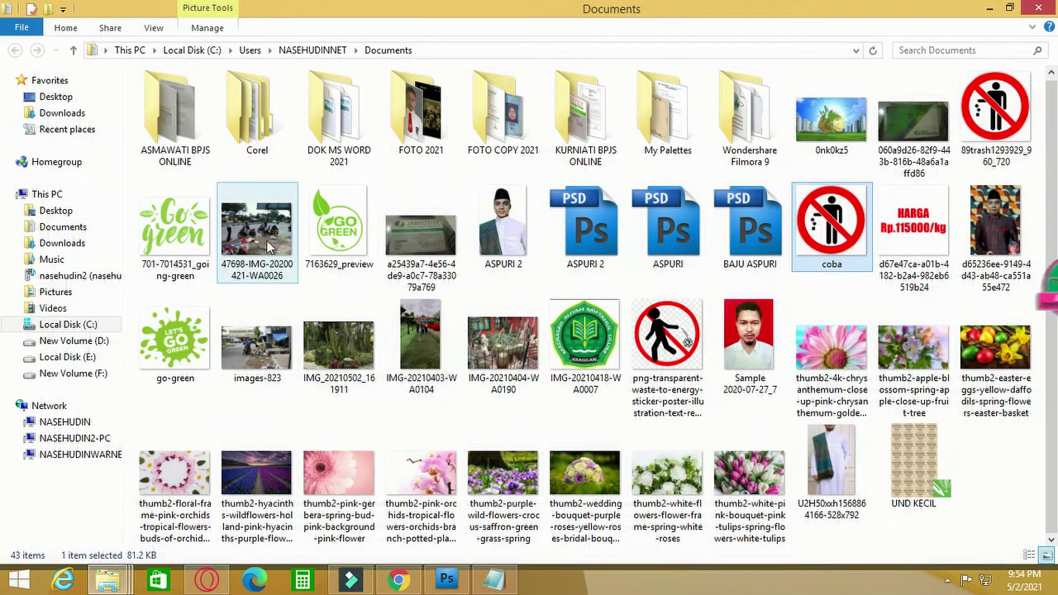
left_click_drag(266, 240, 543, 410)
left_click(537, 223)
key("alt+Tab")
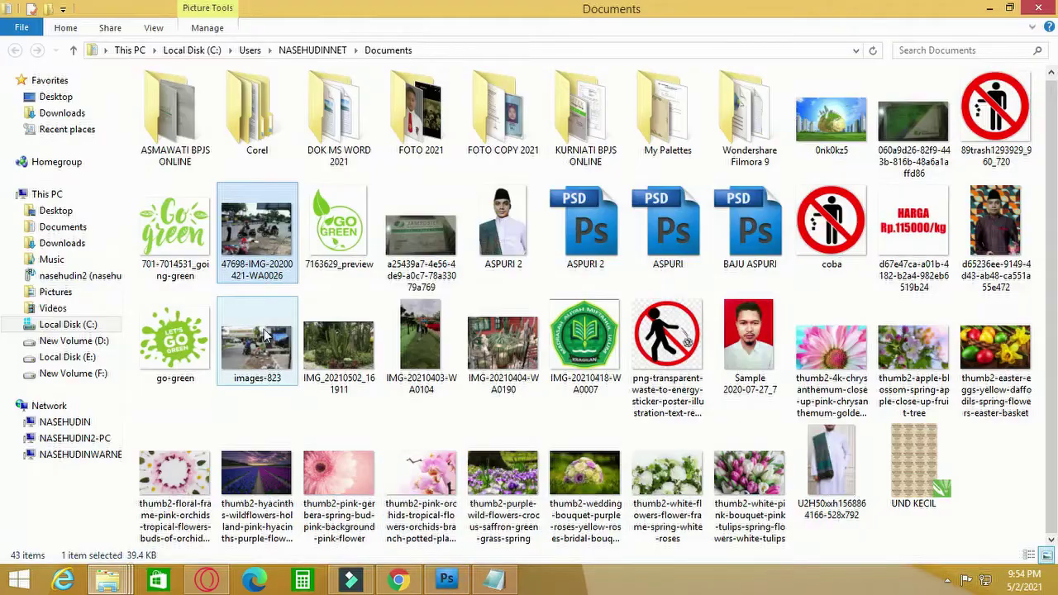
- Open the images-823 photo from the Documents folder in Photoshop, copy it onto the sign and close the photo's document
left_click_drag(265, 347, 561, 354)
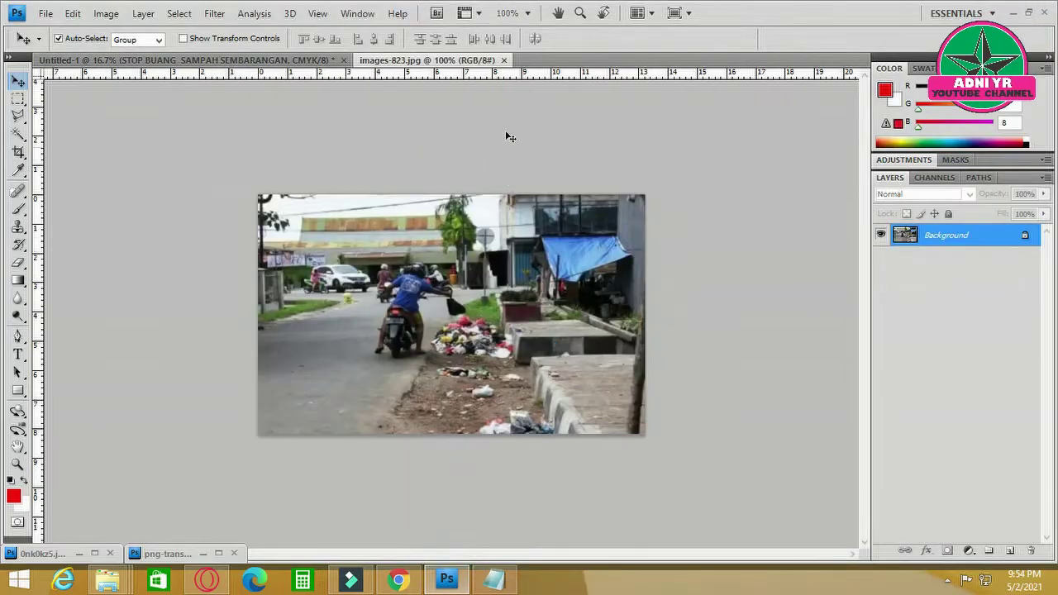
left_click_drag(427, 60, 480, 87)
left_click_drag(515, 290, 521, 377)
left_click(773, 86)
- Enlarge the littering photo proportionally to about 40 cm wide and position it on the grass at the sign's lower right
key("ctrl+t")
left_click_drag(658, 460, 670, 467)
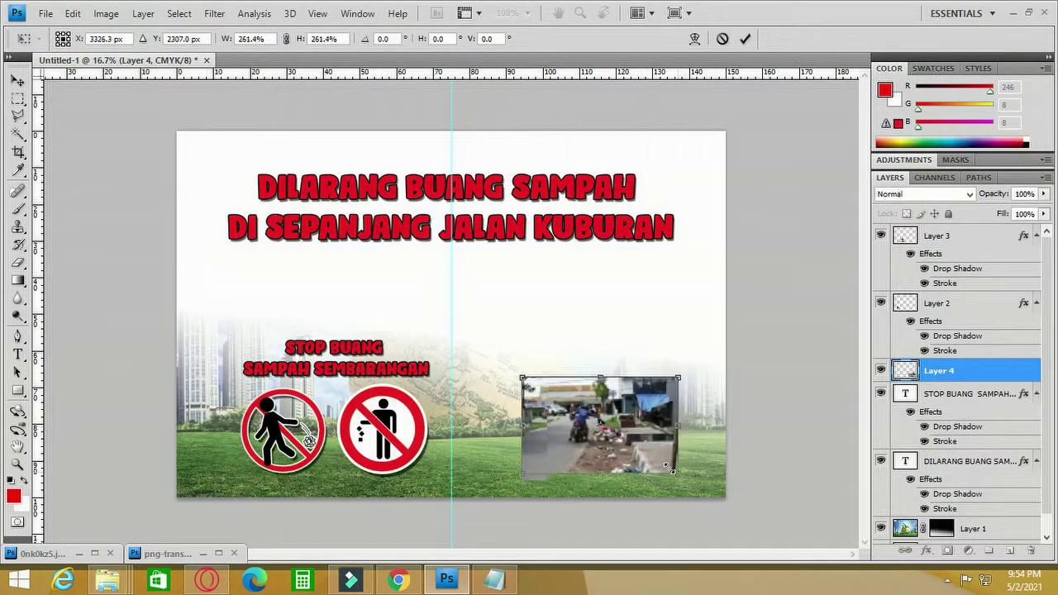
left_click_drag(648, 428, 664, 431)
key("Return")
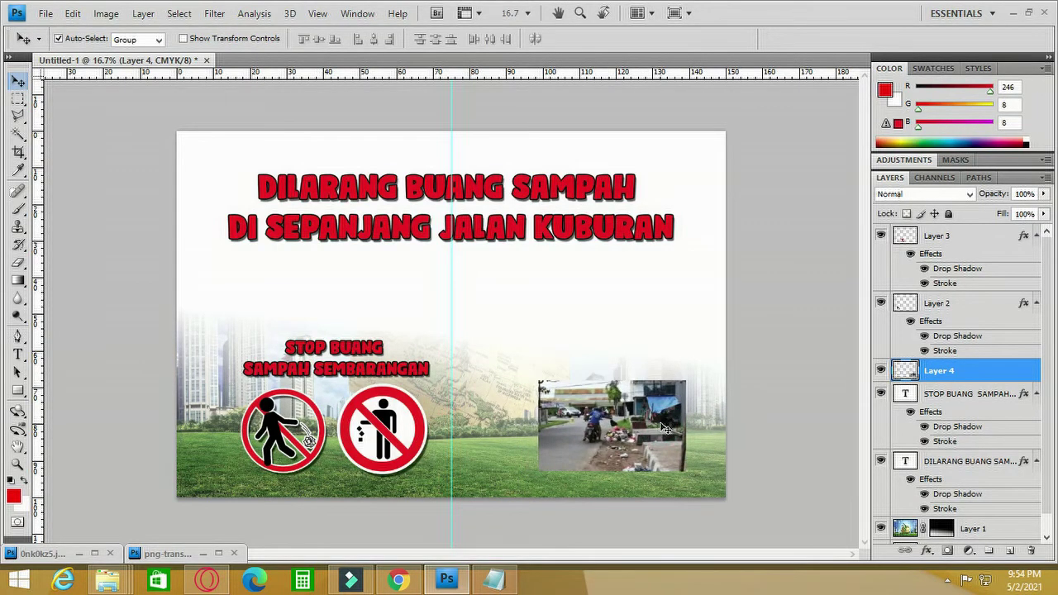
- Add a black outside stroke to the littering photo and thicken it slightly into a visible frame
left_click(143, 13)
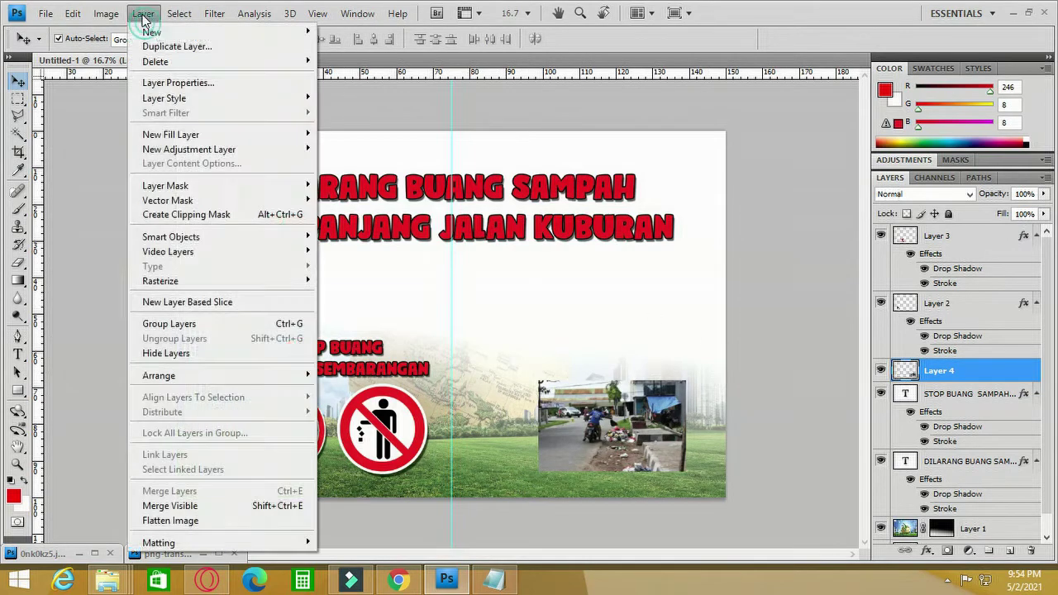
left_click(338, 252)
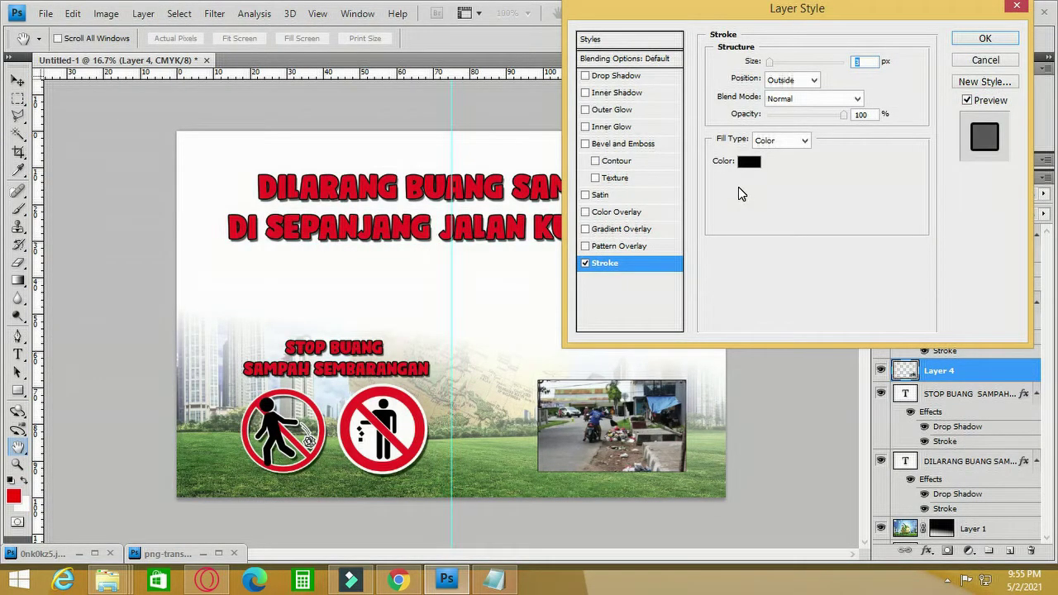
left_click_drag(770, 62, 777, 66)
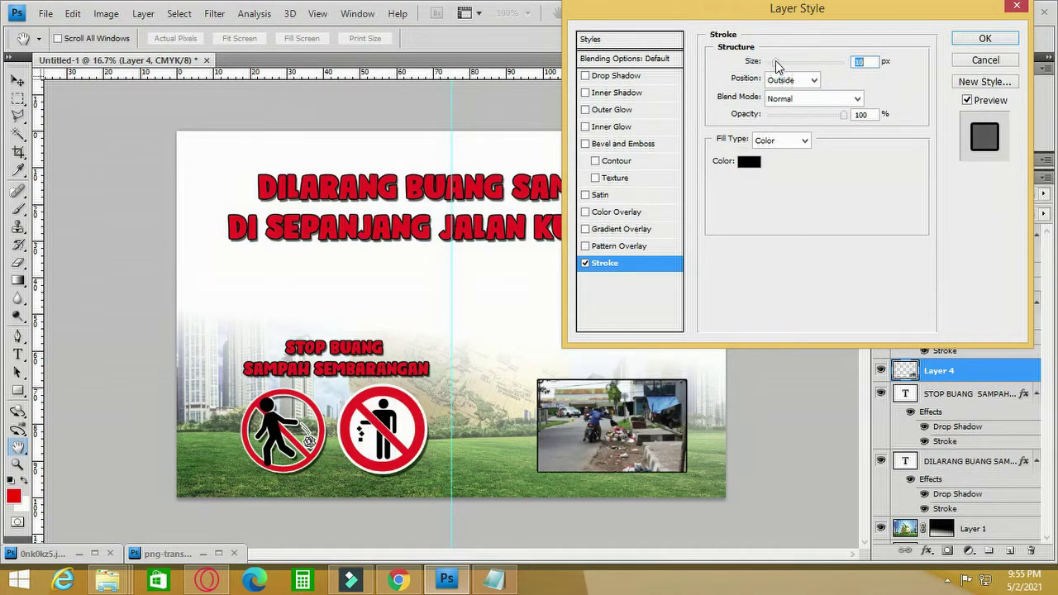
left_click(986, 39)
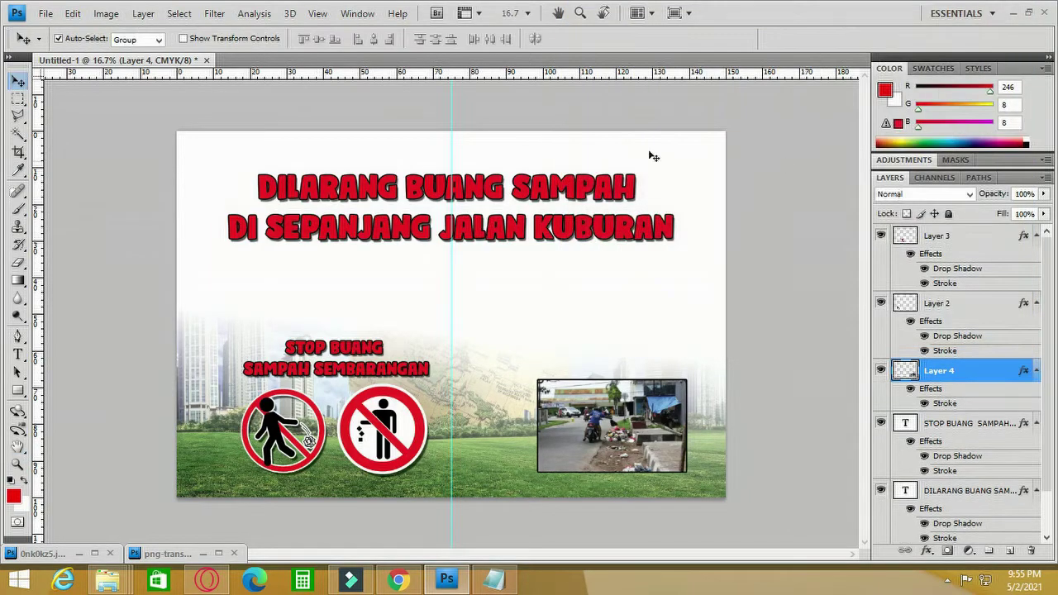
- Add a drop shadow to the littering photo with a distance of 32 px, a spread of 28% and an increased size
left_click(110, 13)
mouse_move(144, 13)
mouse_move(222, 100)
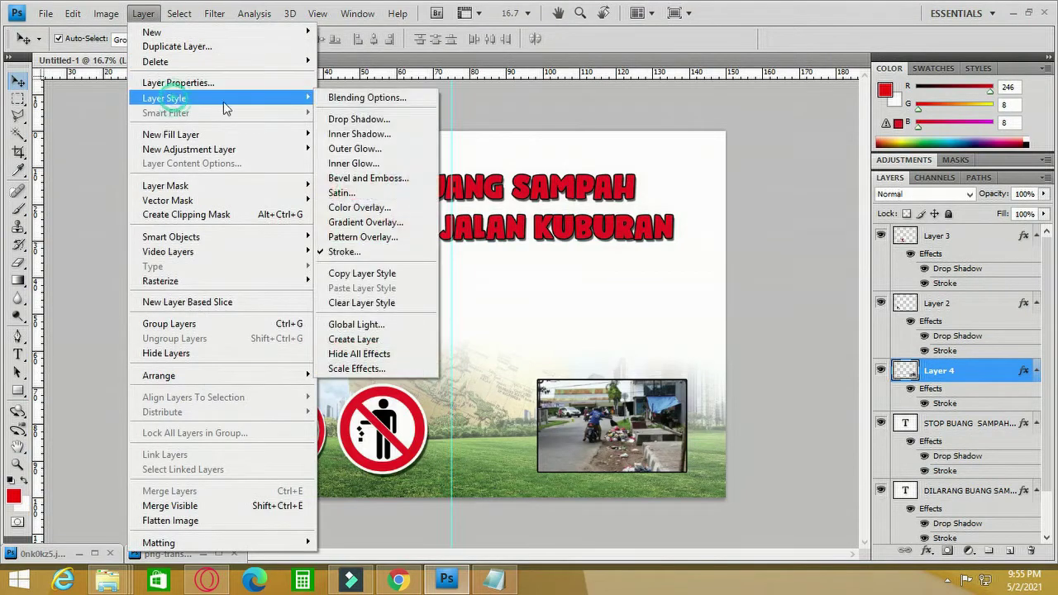
left_click(359, 119)
left_click_drag(777, 129, 791, 158)
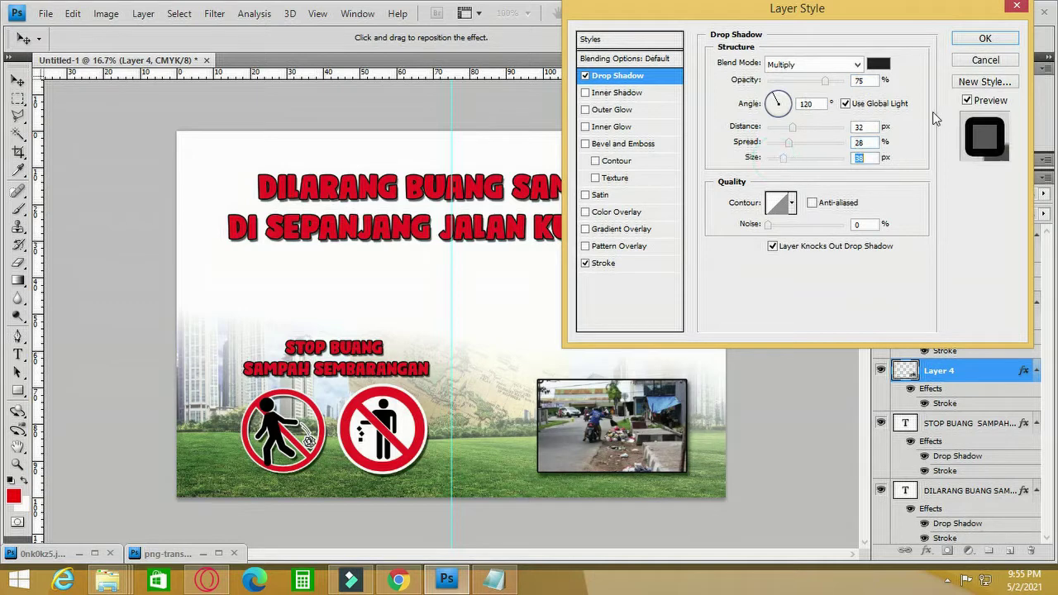
left_click(995, 40)
- Scale the littering photo down slightly, move it a little closer to the sign's lower-right corner and deselect it
key("ctrl+t")
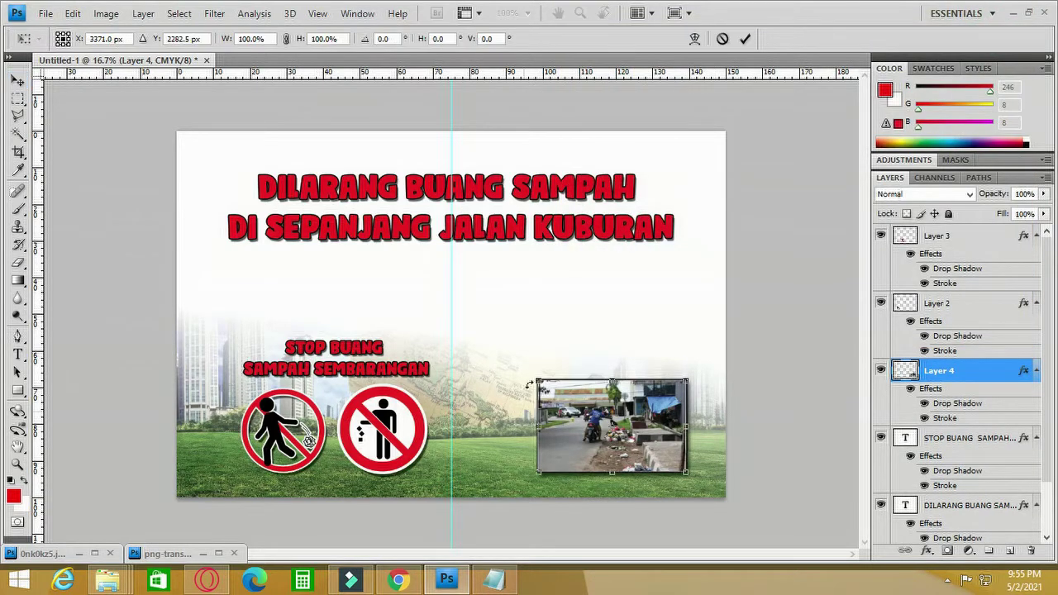
left_click_drag(536, 378, 549, 383)
key("Return")
left_click_drag(607, 437, 616, 441)
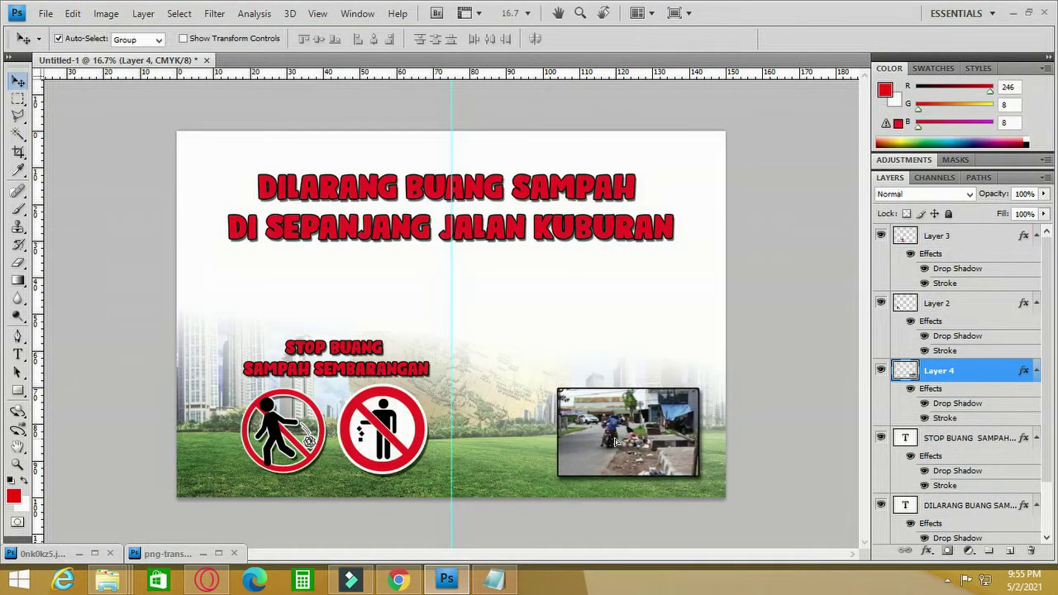
left_click(790, 347)
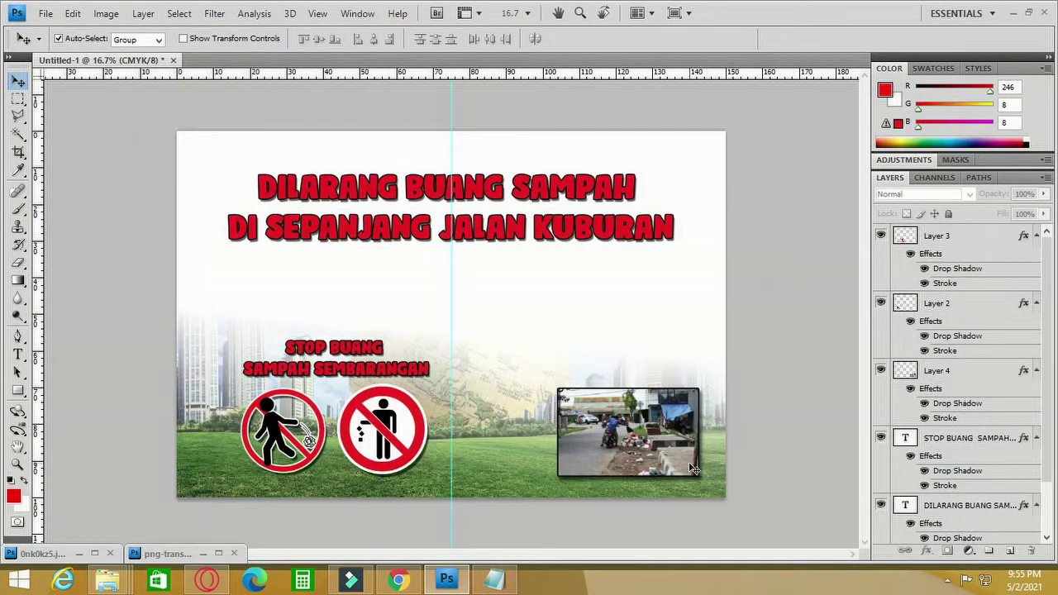
left_click(460, 577)
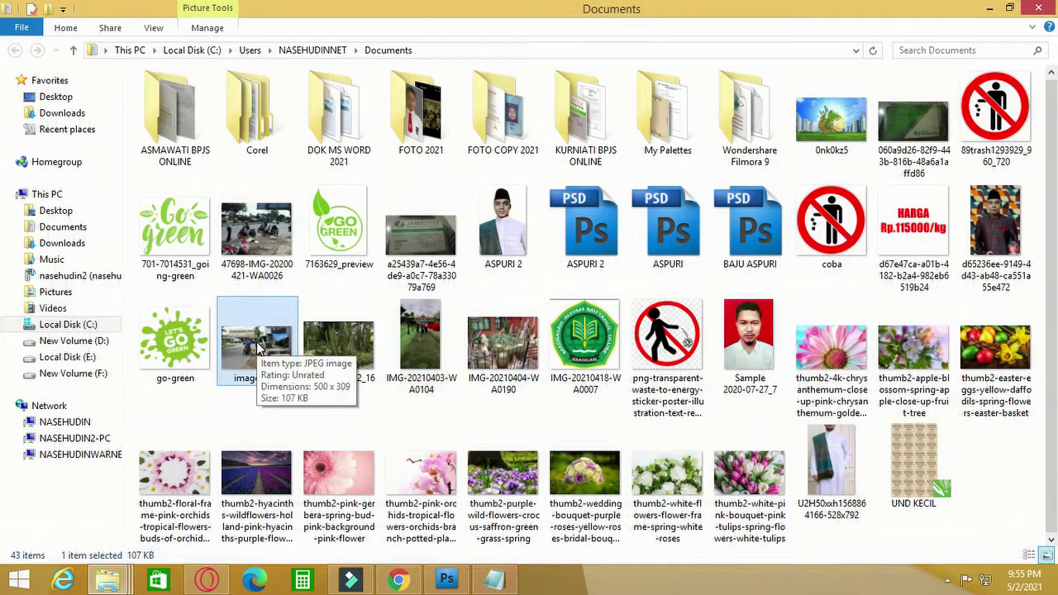
left_click_drag(258, 349, 513, 347)
left_click_drag(298, 61, 319, 115)
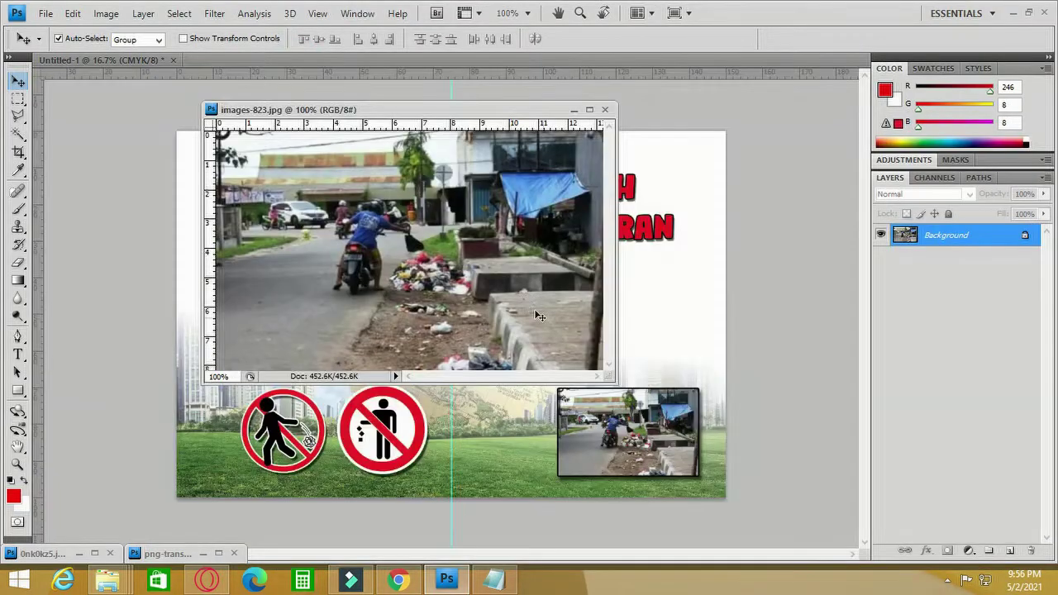
left_click(605, 109)
- Open the photo 47698-IMG-20200421-WA0026 from the Documents folder in the default image editor and re-save it
left_click(453, 579)
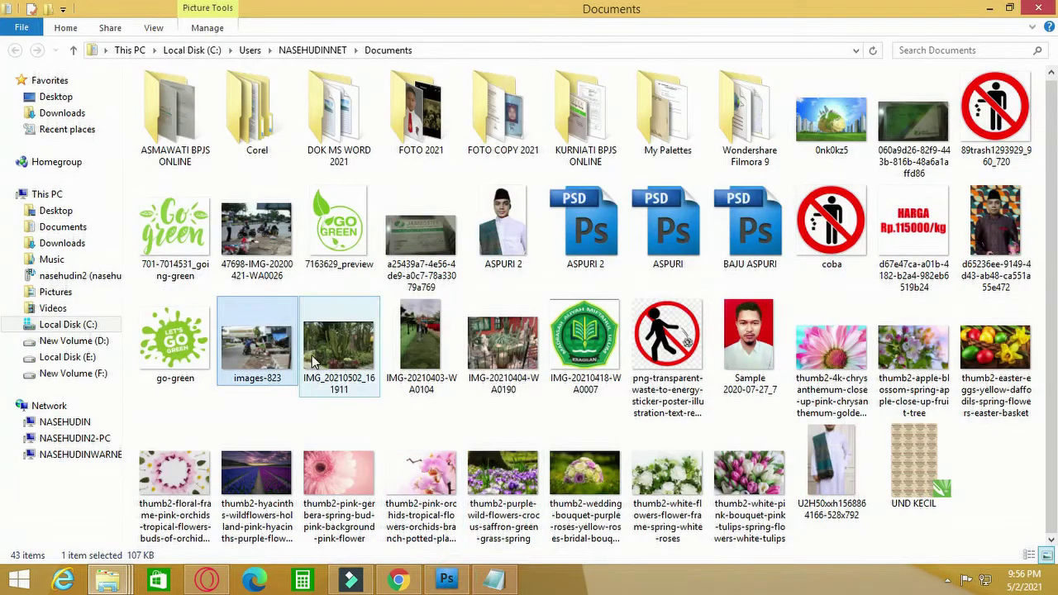
right_click(267, 228)
left_click(299, 206)
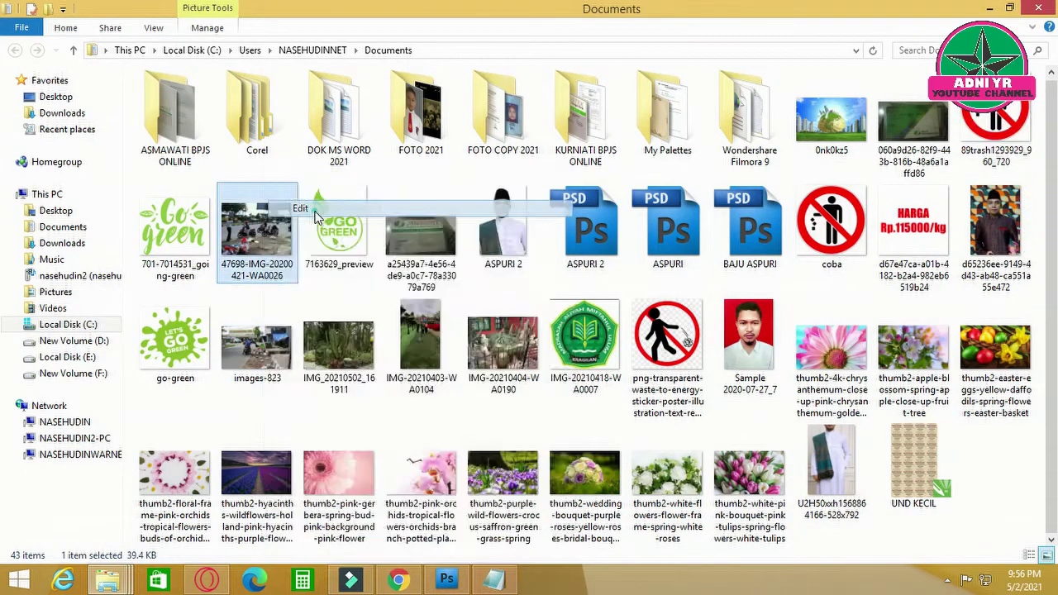
left_click(33, 10)
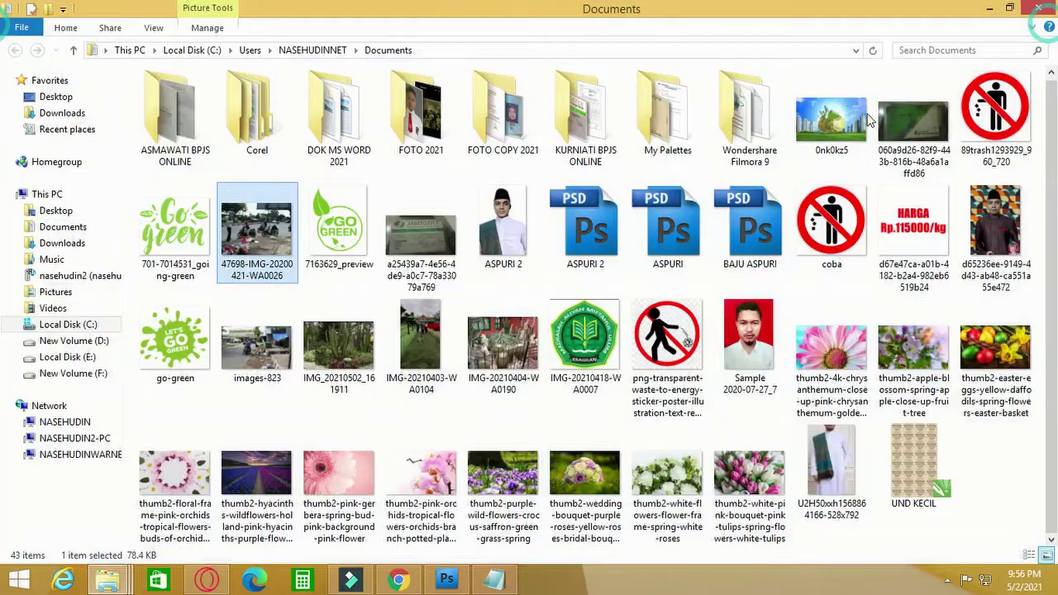
- Bring the photo 47698-IMG-20200421-WA0026 into the sign above the framed littering photo and close its source file
left_click(1038, 8)
mouse_move(265, 225)
left_mouse_down()
mouse_move(449, 579)
mouse_move(480, 318)
left_mouse_up()
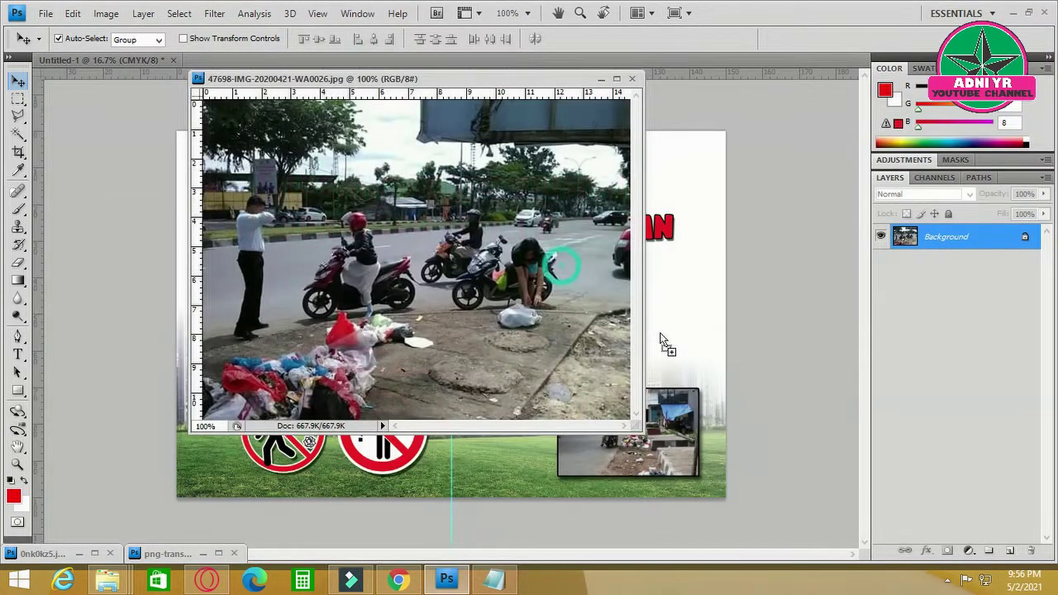
left_click_drag(662, 339, 585, 365)
left_click(631, 78)
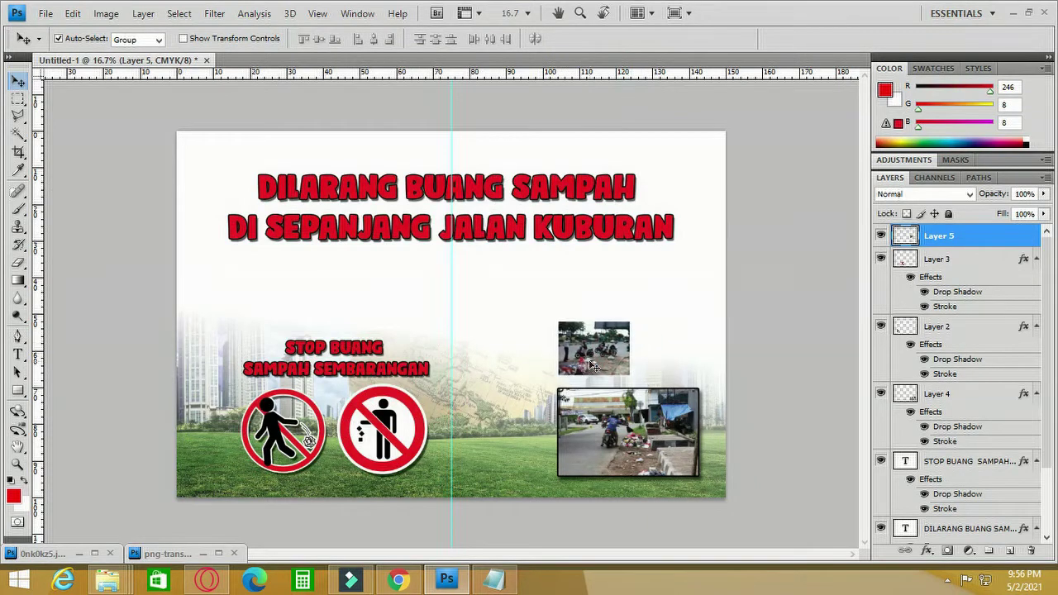
- Scale the new motorbike photo up to about 196% to match the width of the framed photo below it
key("ctrl+t")
left_click_drag(633, 321, 719, 296)
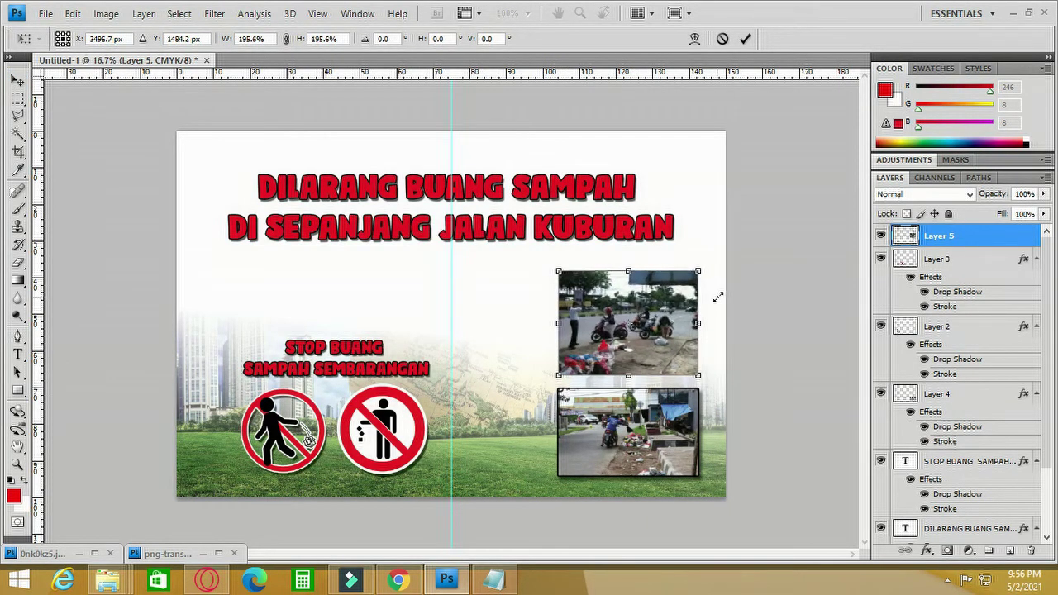
key("Return")
- Cut a thin horizontal strip off the top edge of the new motorbike photo and drop the selection
left_click(18, 99)
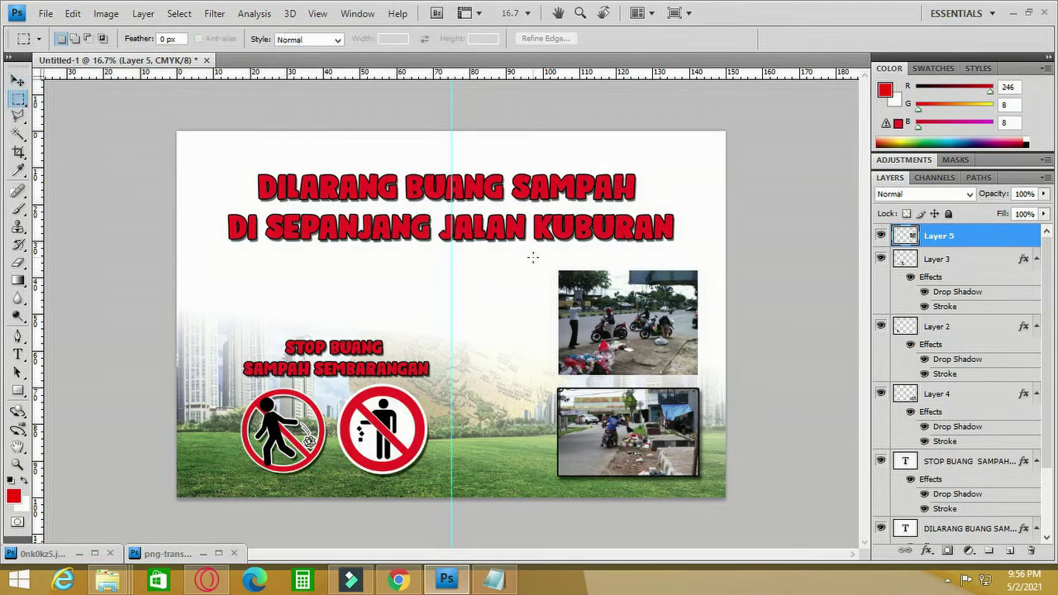
left_click_drag(540, 263, 701, 285)
key("Delete")
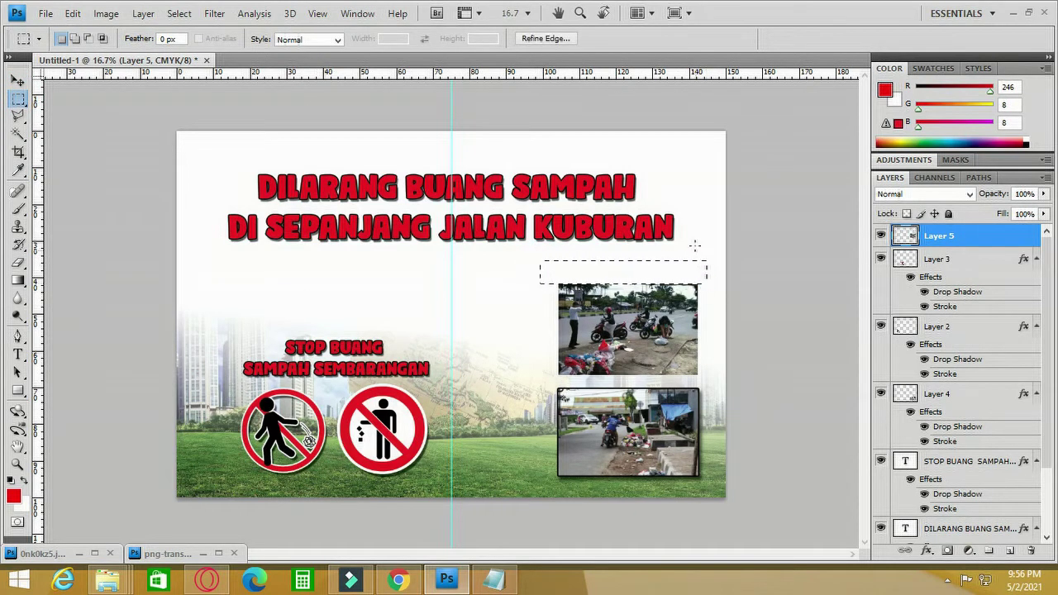
key("ctrl+d")
- Scale the framed littering photo down towards its lower-right corner
left_click(17, 81)
left_click(629, 429)
key("ctrl+t")
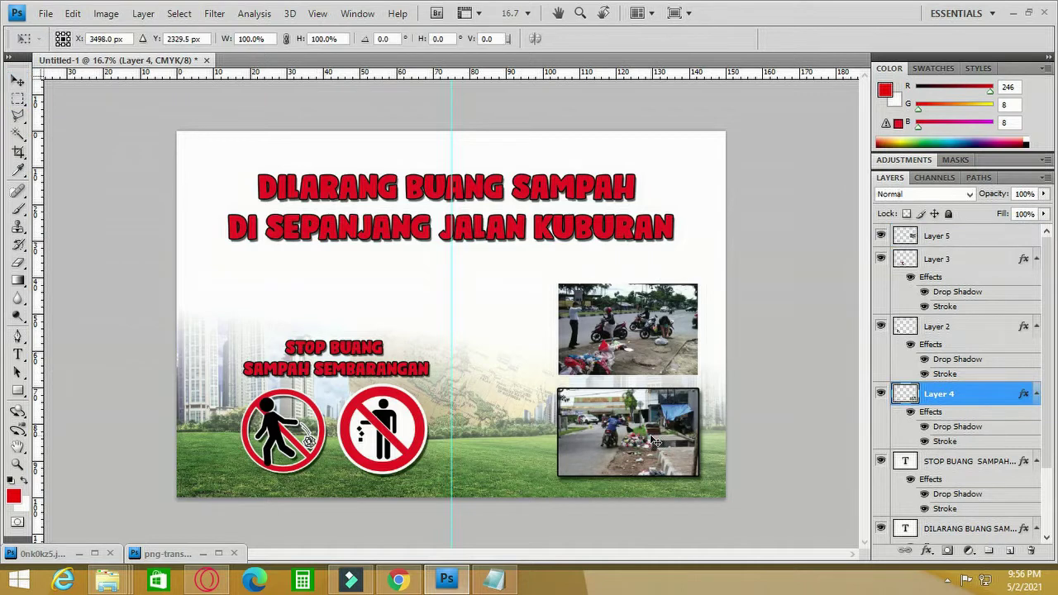
left_click_drag(557, 387, 578, 402)
key("Return")
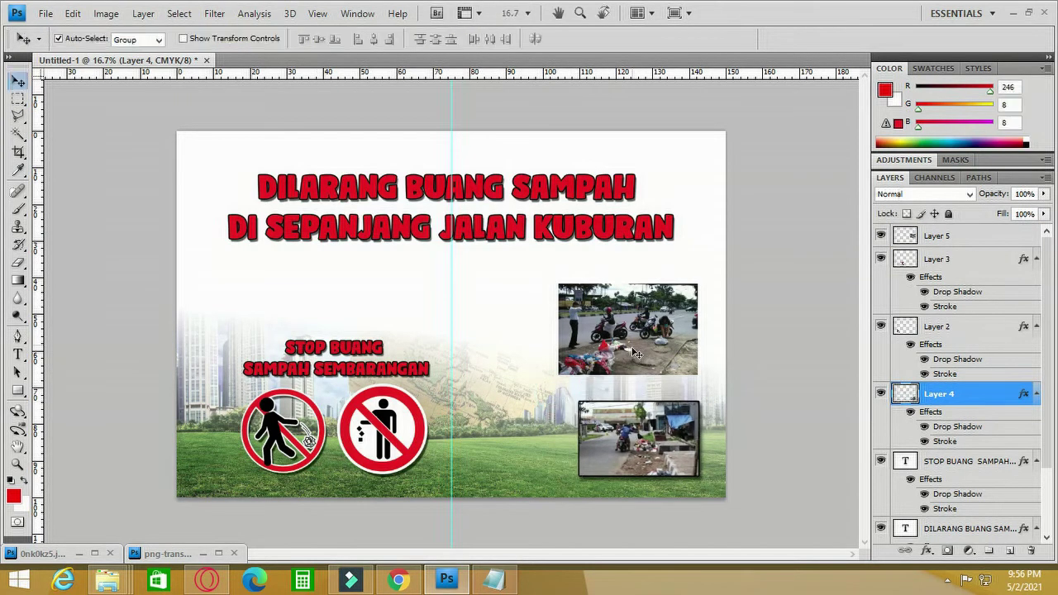
- Nudge the framed littering photo slightly right and down, closer to the sign's lower-right corner
left_click_drag(663, 467, 665, 469)
key("Right")
key("Right")
key("Right")
key("Right")
key("Right")
key("Right")
key("Down")
key("Down")
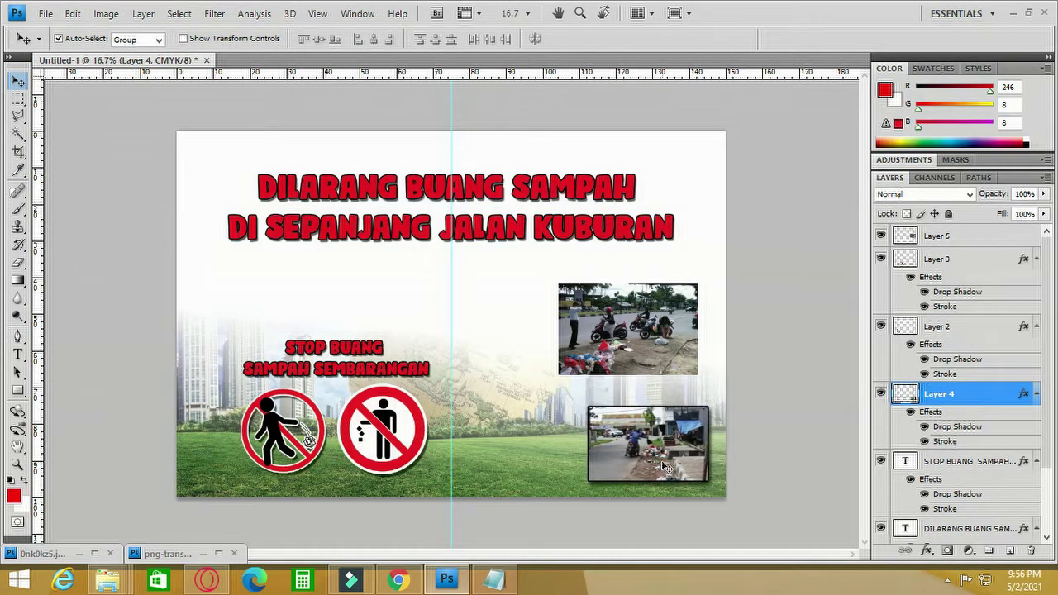
- Move the motorbike photo down to just above the framed photo and scale it to about 82.5%, matching their left edges
left_click_drag(657, 341, 663, 365)
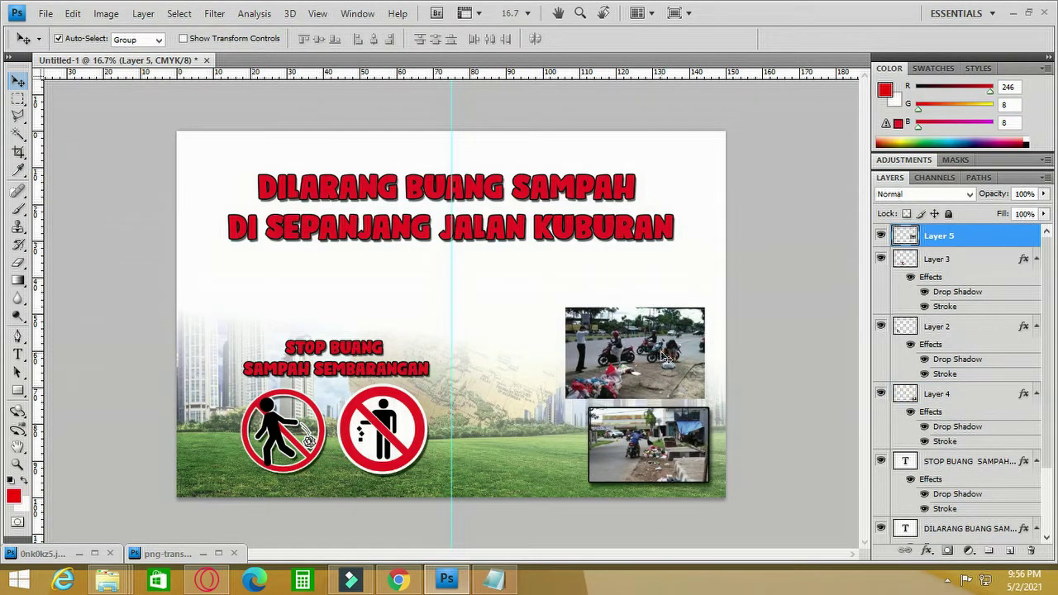
key("ctrl+t")
left_click_drag(566, 310, 591, 326)
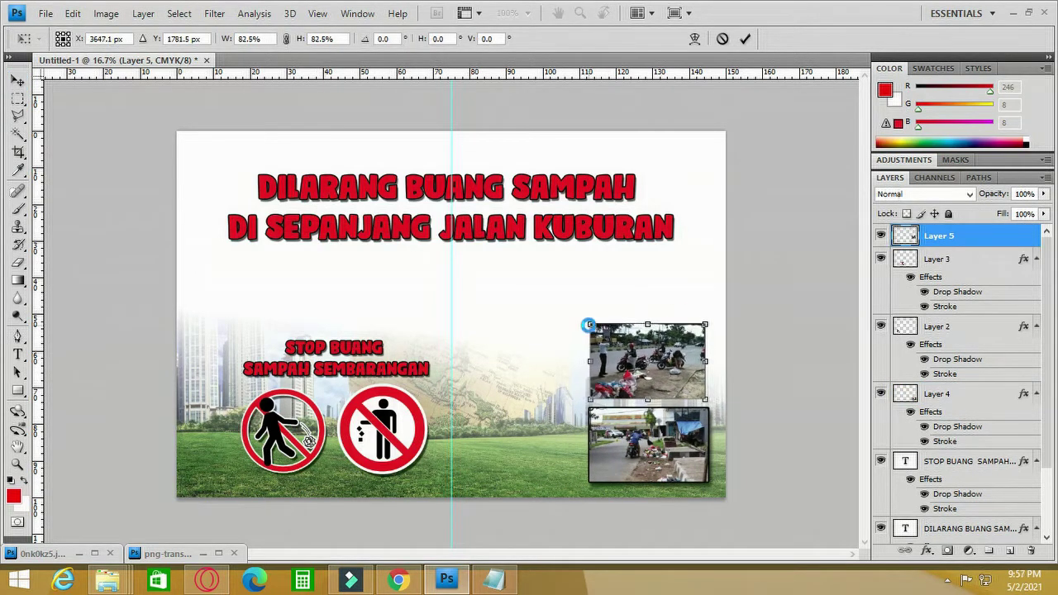
key("Return")
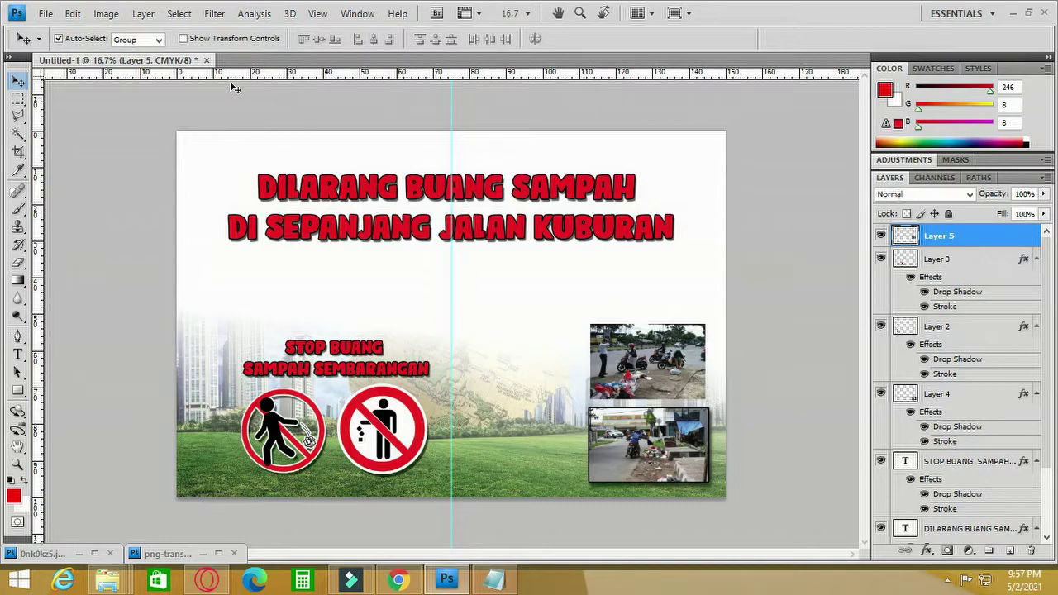
- Add a black outside stroke to the motorbike photo and thicken it into a visible frame
left_click(179, 13)
mouse_move(165, 103)
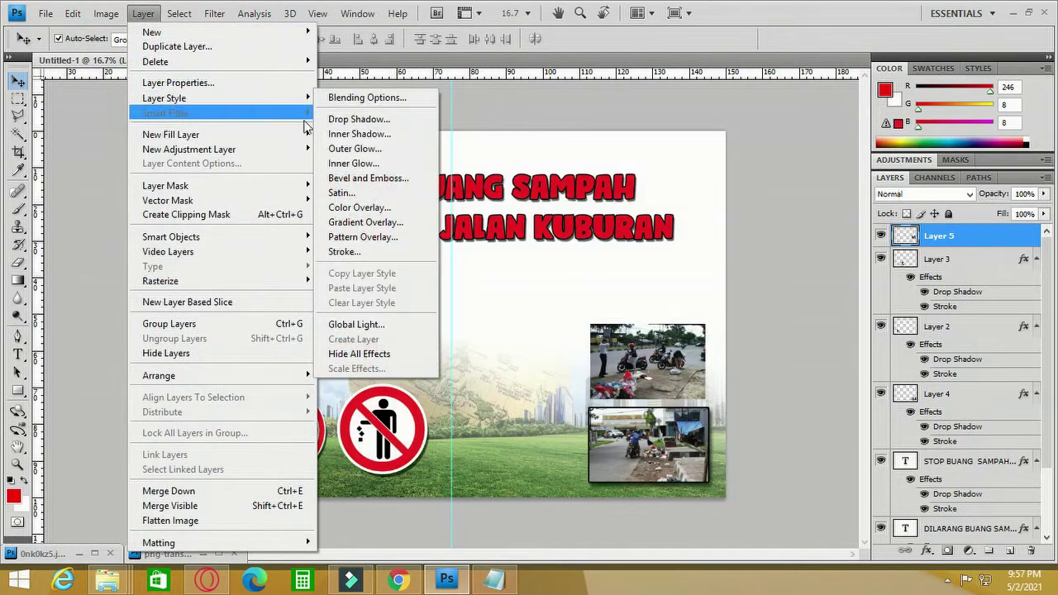
left_click(364, 252)
left_click_drag(837, 10, 337, 23)
left_click_drag(280, 76, 276, 76)
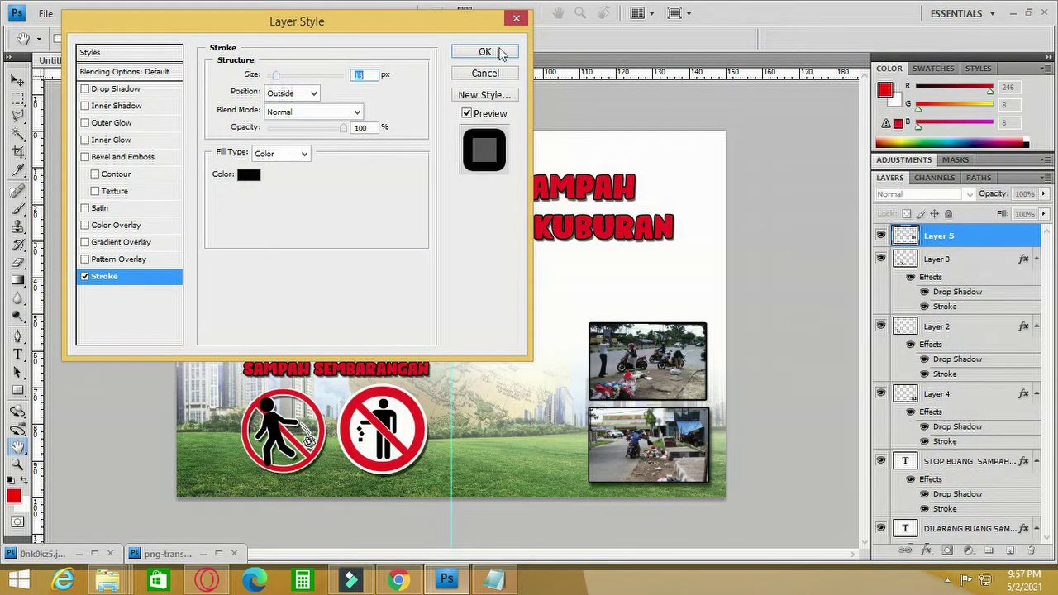
left_click(501, 52)
- Add a drop shadow to the motorbike photo with an increased distance, a spread of 11% and a size of 43 px
left_click(106, 14)
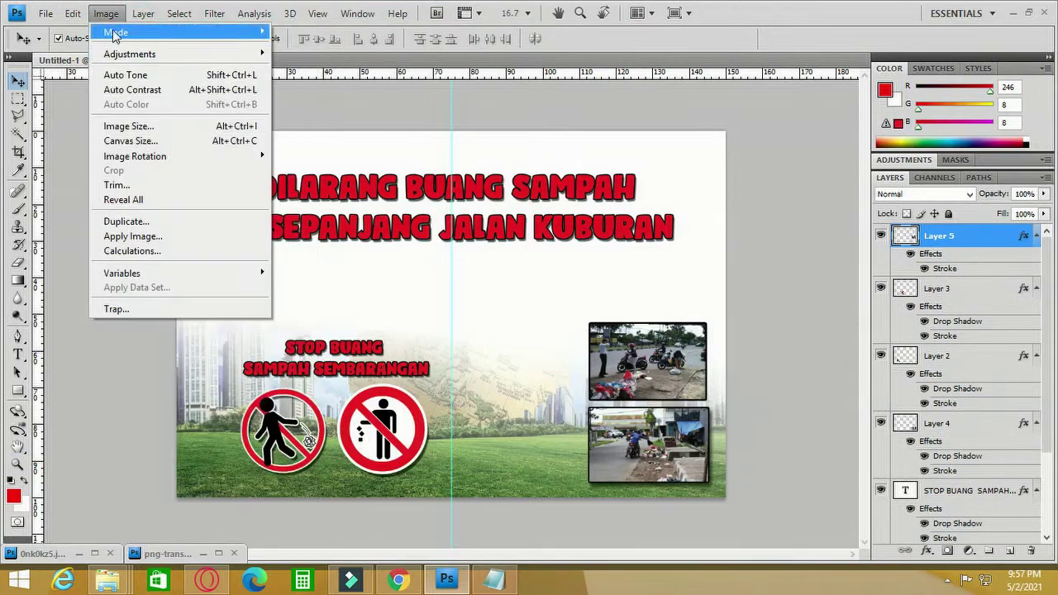
mouse_move(248, 97)
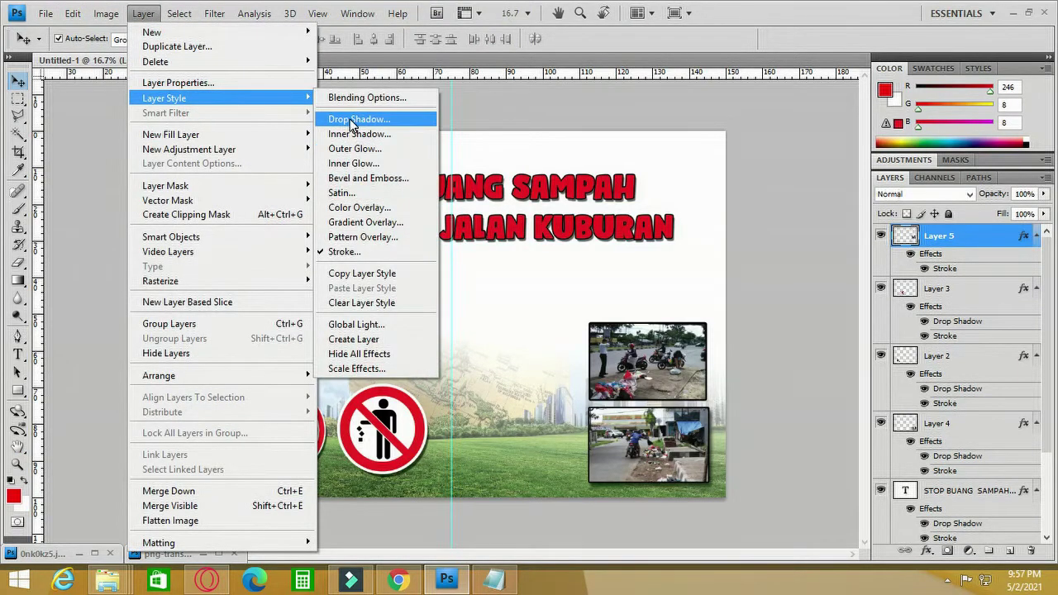
left_click(331, 120)
mouse_move(273, 142)
left_mouse_down()
mouse_move(296, 145)
mouse_move(285, 170)
mouse_move(276, 154)
left_mouse_up()
left_click(302, 141)
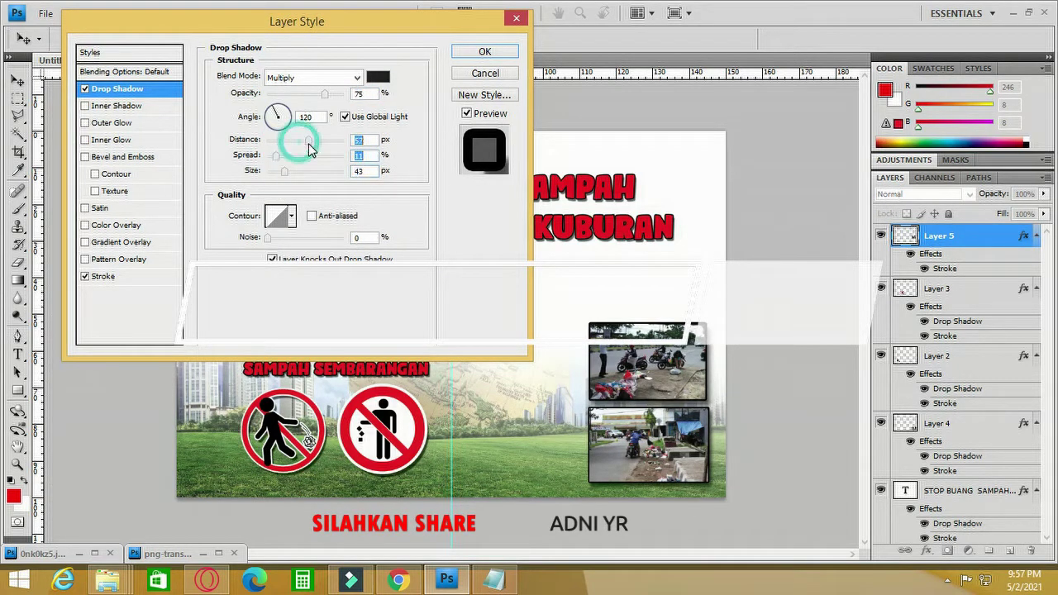
left_click(484, 51)
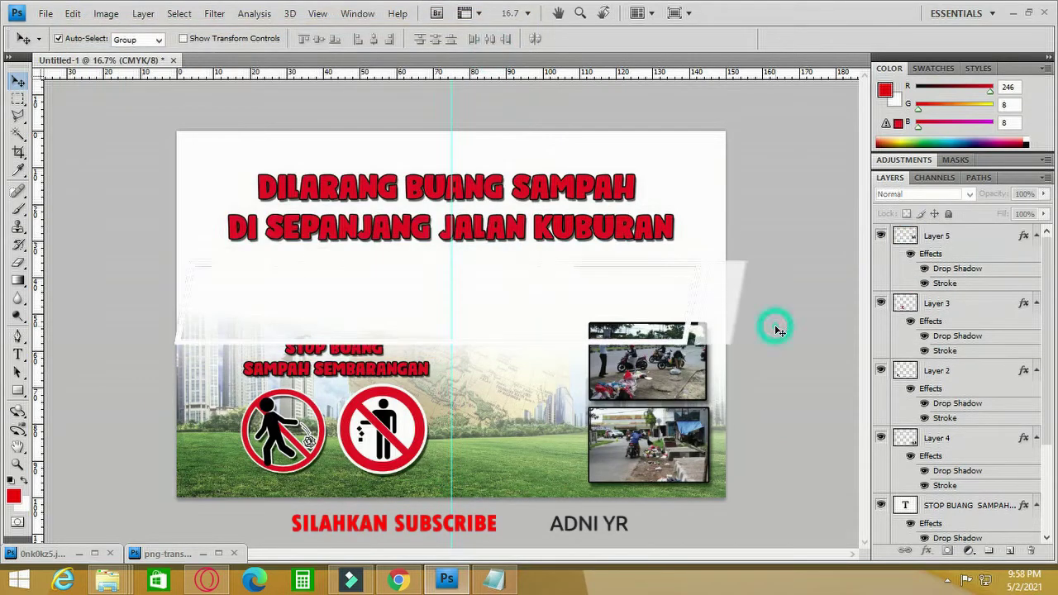
- Scale the motorbike photo up slightly so its right edge lines up with the photo below
key("ctrl+t")
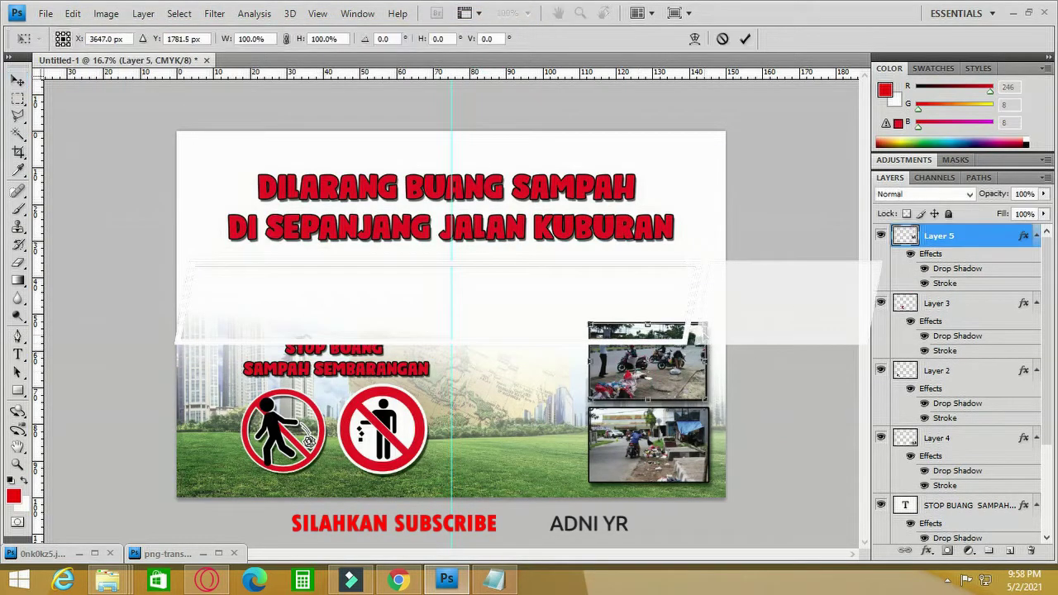
left_click_drag(704, 325, 708, 323)
key("Return")
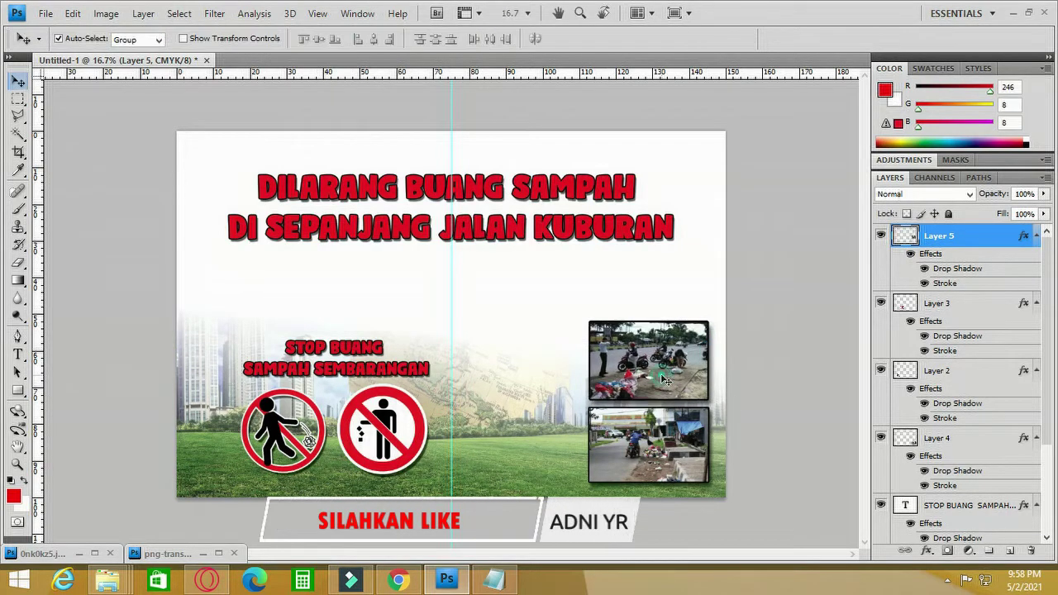
- Select both framed littering photos, scale them down together slightly and deselect them
left_click(676, 428, "shift")
key("ctrl+t")
left_click_drag(708, 322, 701, 332)
key("Return")
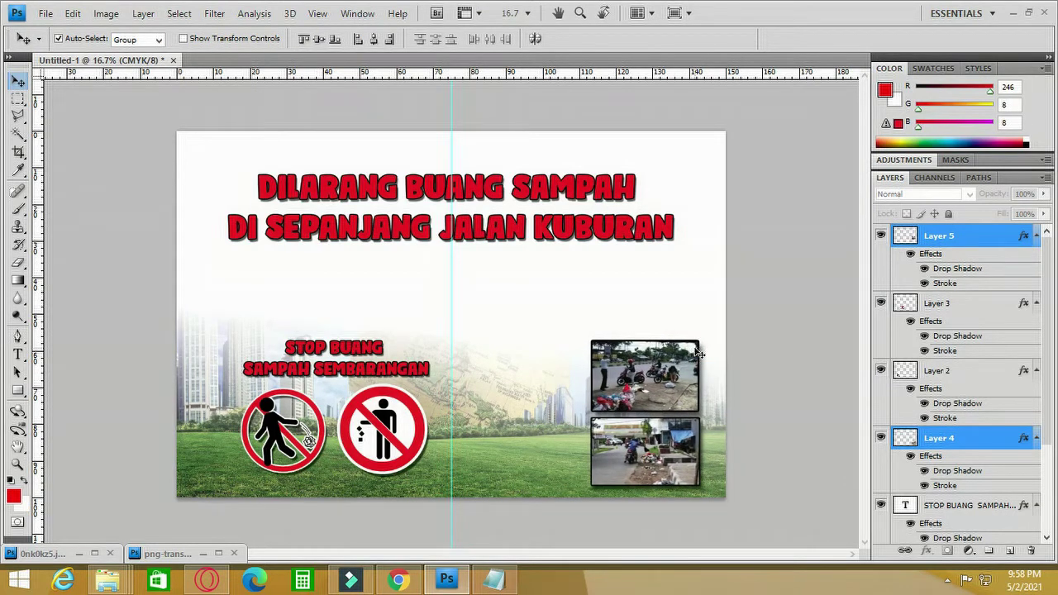
left_click(797, 116)
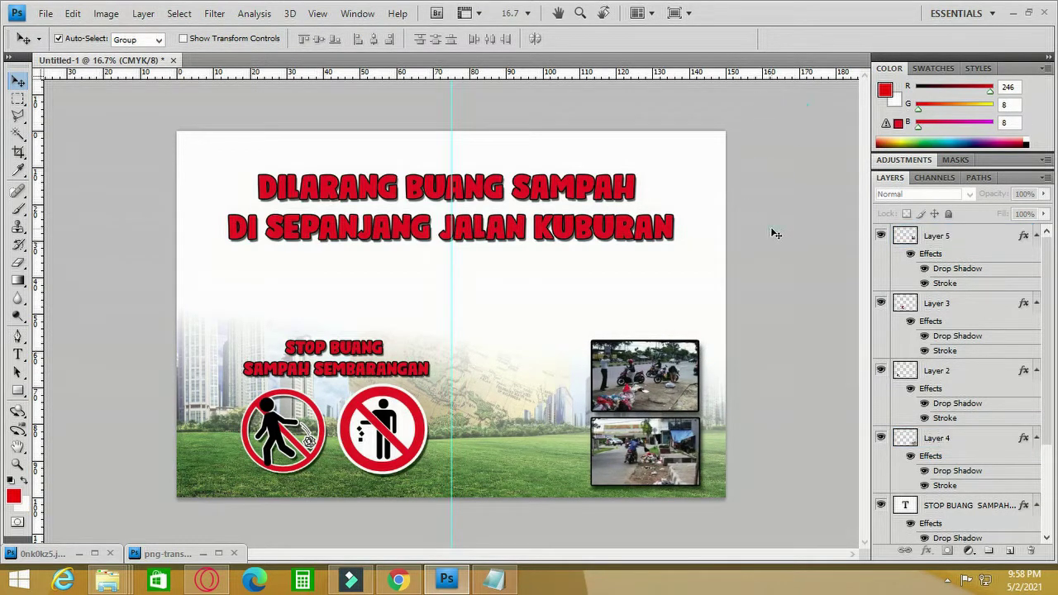
- Switch to Chrome and search Google for "Buang sampah dari mobil"
left_click(452, 582)
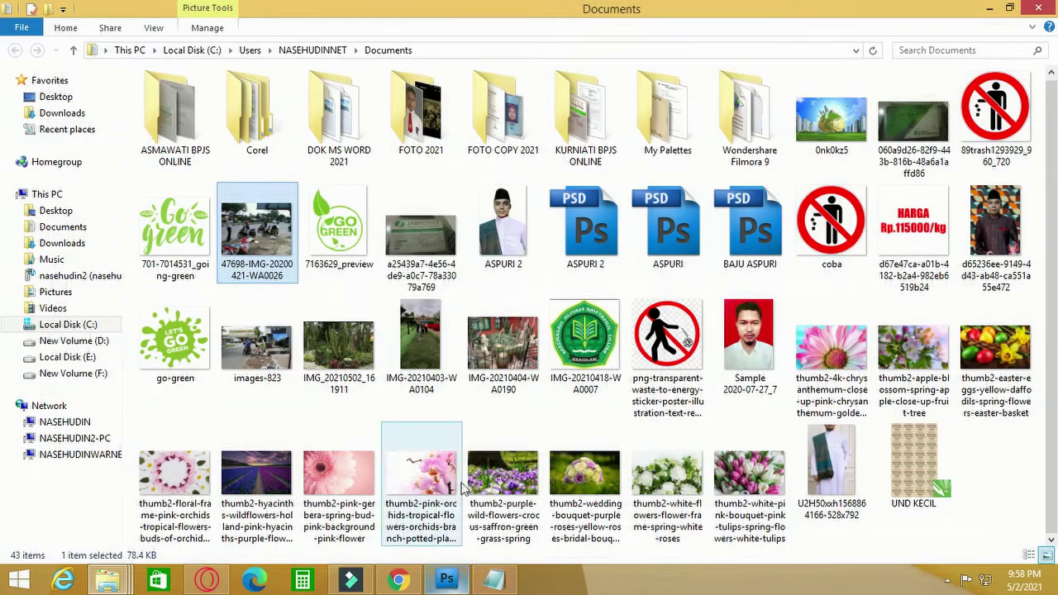
left_click(453, 584)
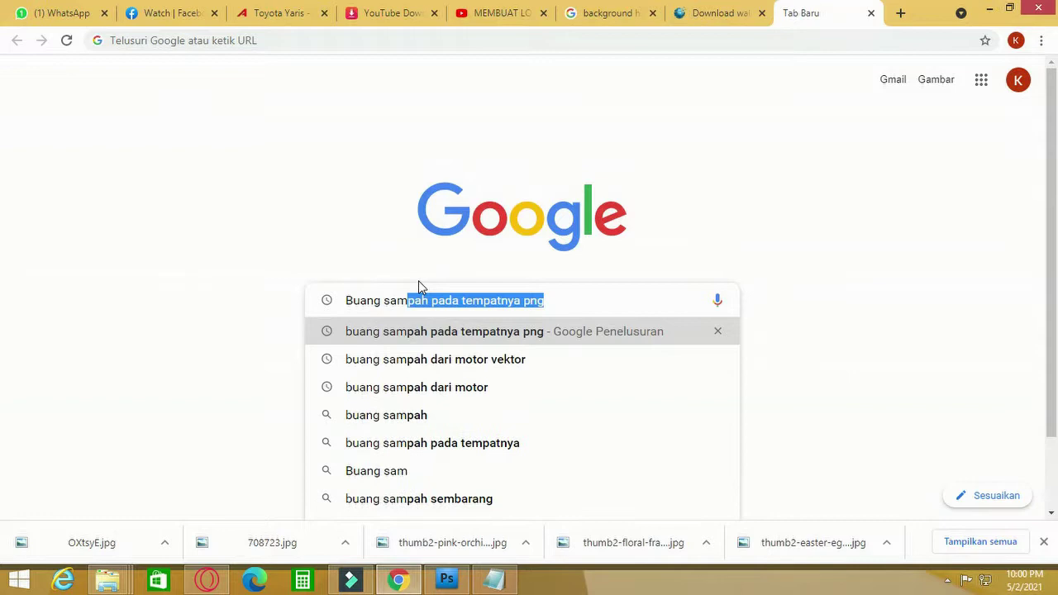
type("pah dari mobil")
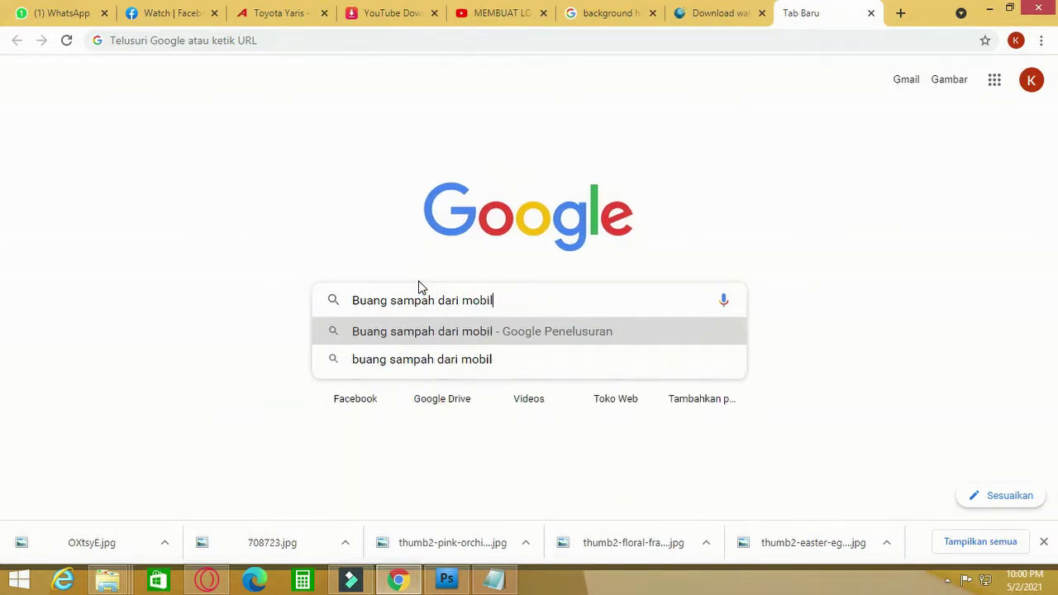
key("Return")
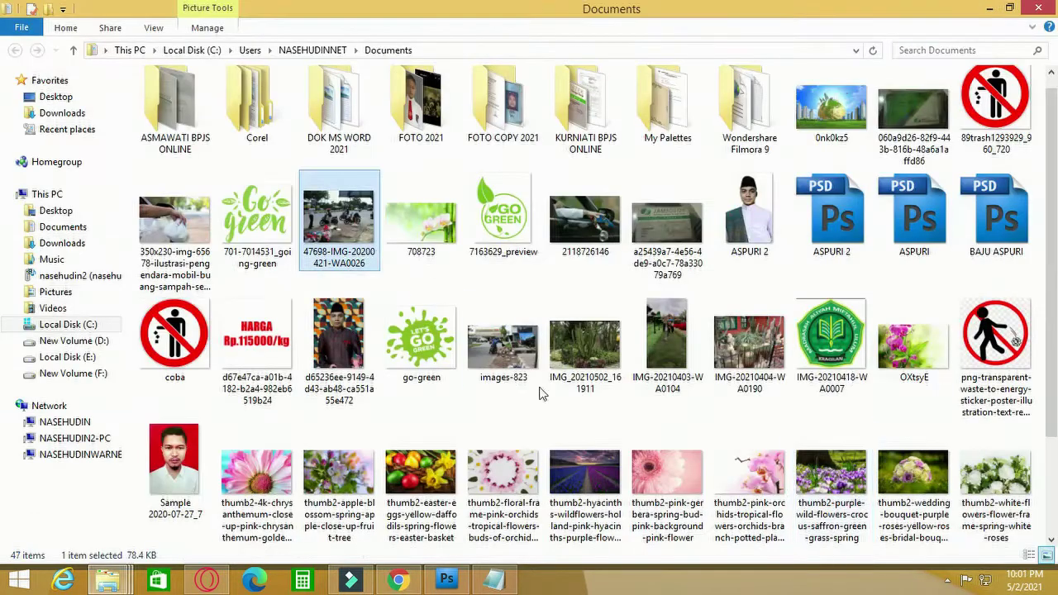
left_click(517, 364)
double_click(586, 222)
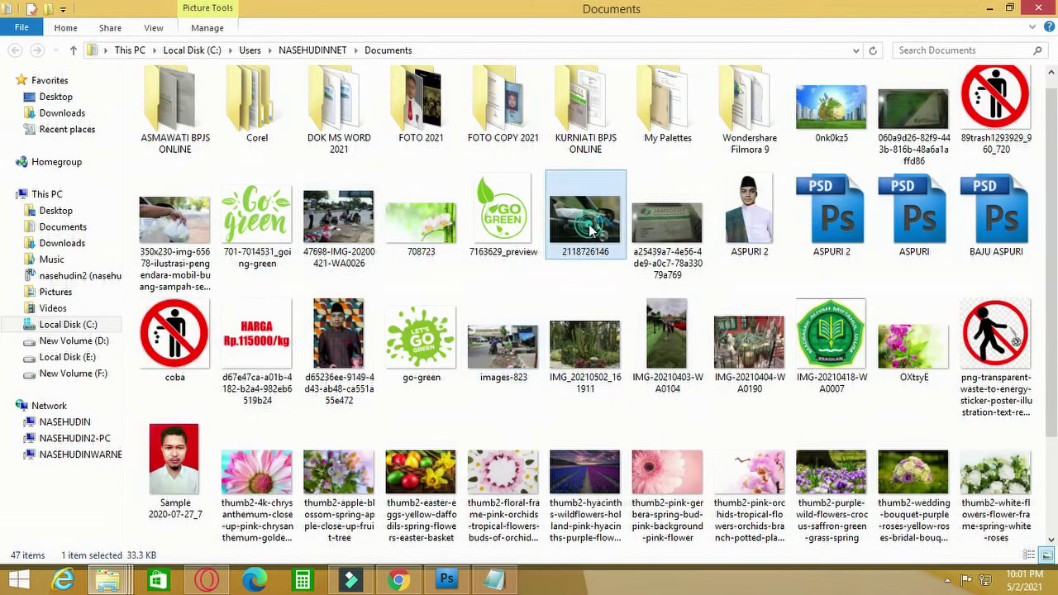
left_click(1036, 9)
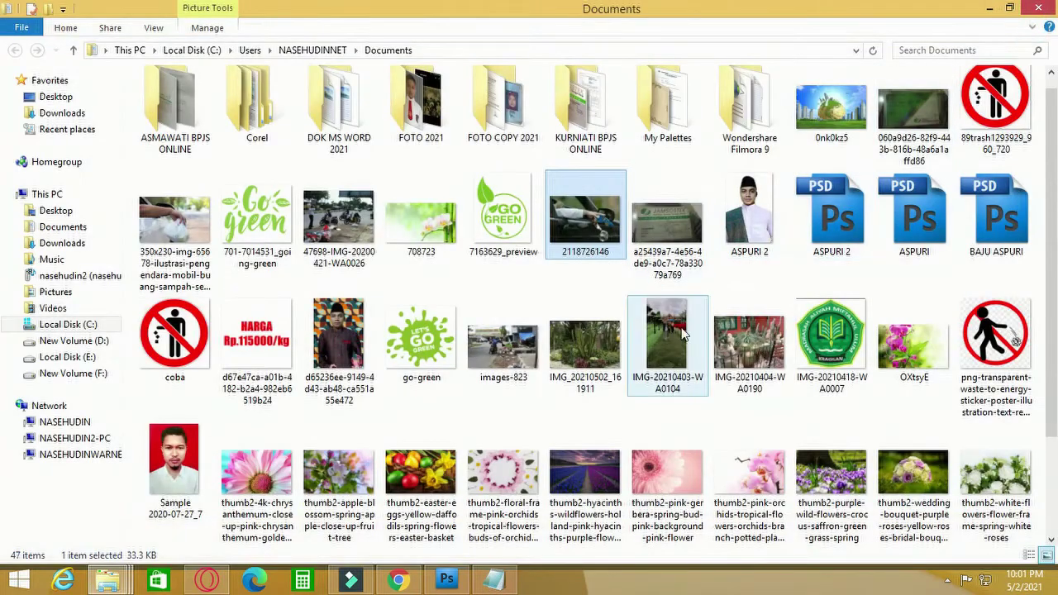
double_click(193, 213)
left_click(1030, 18)
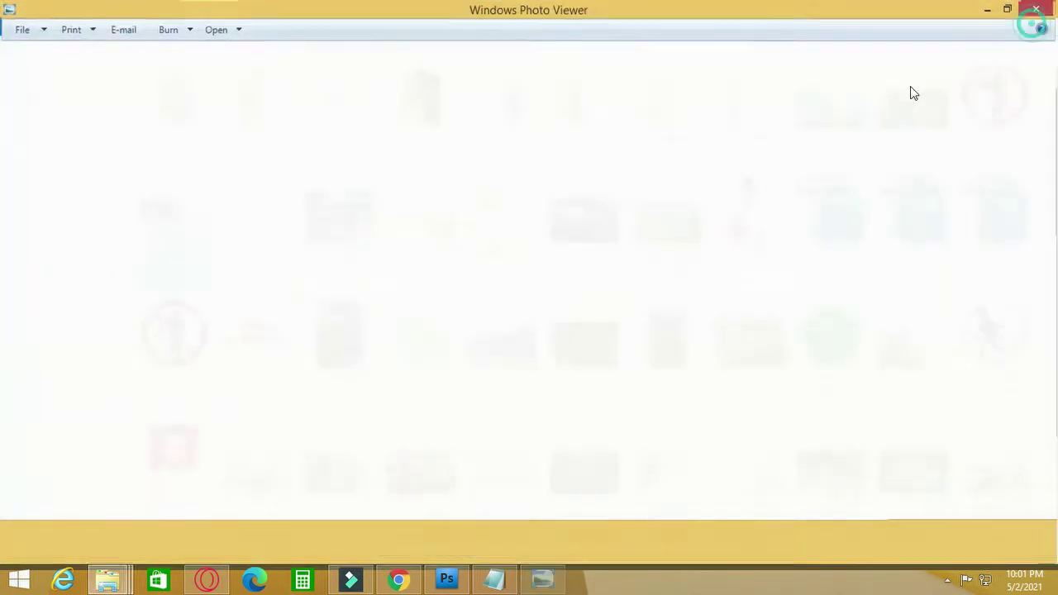
- Open the photo 350x230-img-65678 in Photoshop, copy it into the sign above the two framed photos and close its source file
left_click_drag(177, 227, 543, 315)
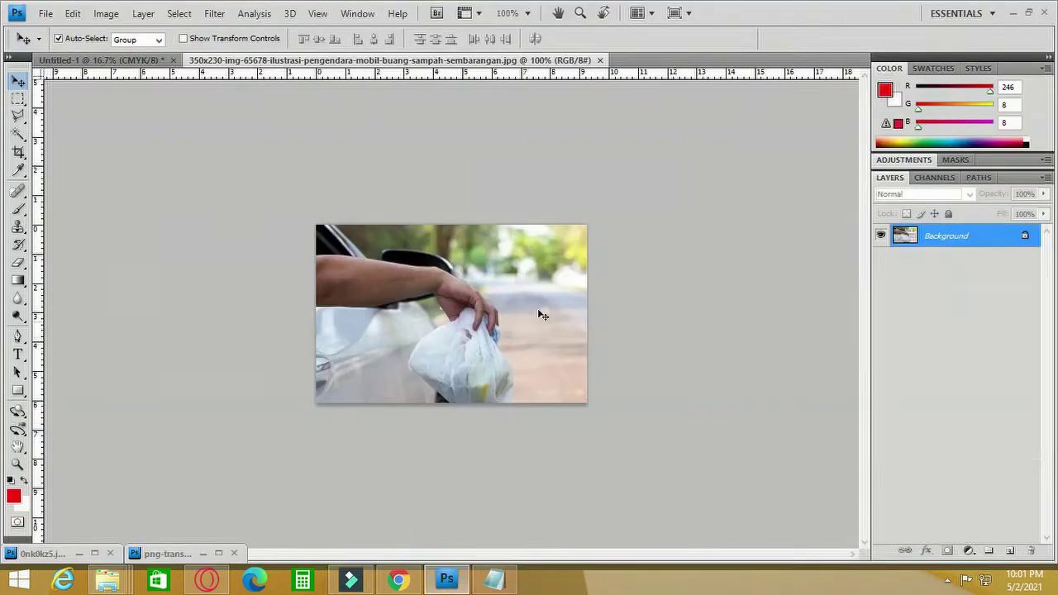
left_click_drag(550, 65, 544, 269)
left_click_drag(420, 248, 696, 260)
left_click(475, 86)
- Scale the car-littering photo to the width of the two framed photos and align it directly above them
key("ctrl+t")
double_click(673, 285)
key("ctrl+t")
key("Return")
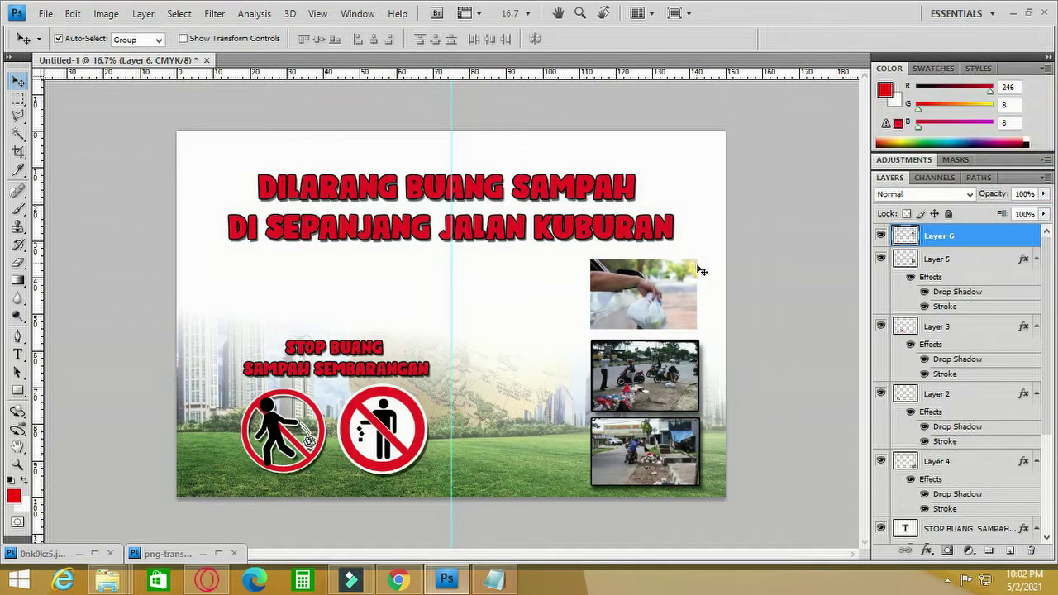
- Add a 10 px black outside stroke to the car-littering photo and nudge the middle framed photo slightly upward
left_click(106, 13)
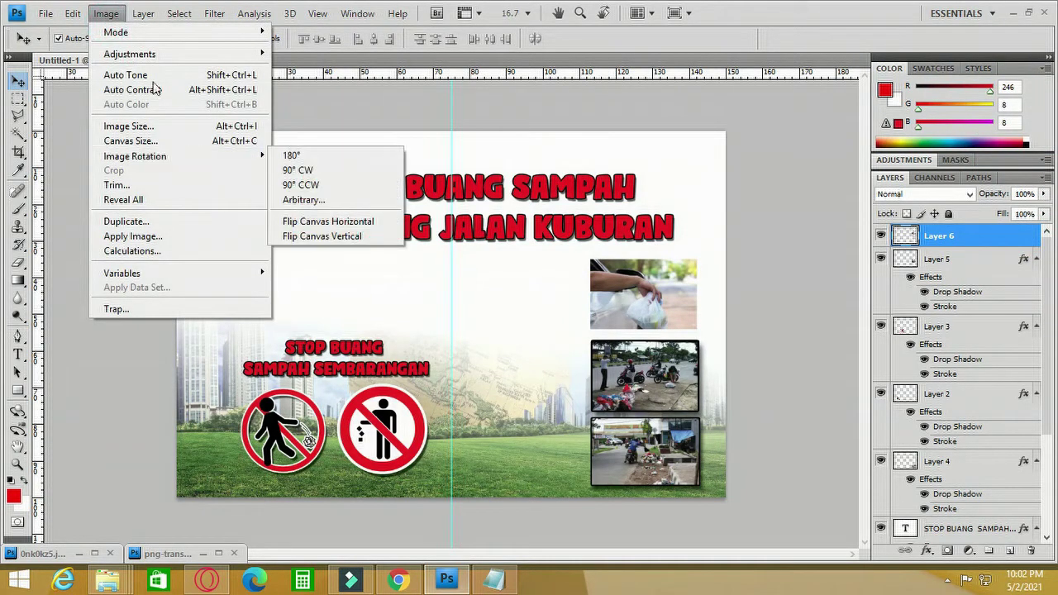
mouse_move(229, 59)
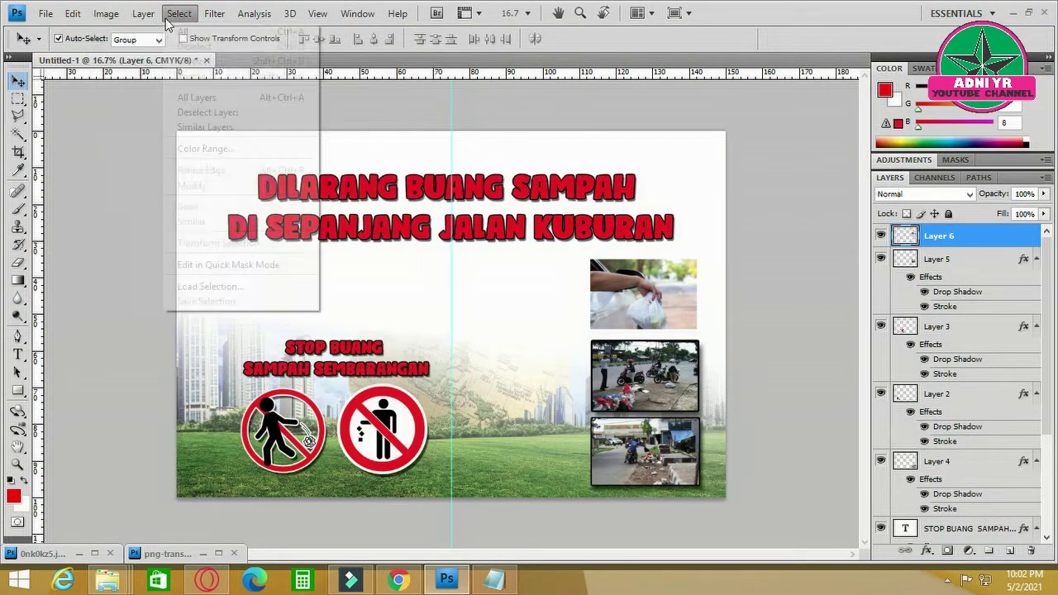
mouse_move(143, 13)
mouse_move(190, 95)
left_click(356, 255)
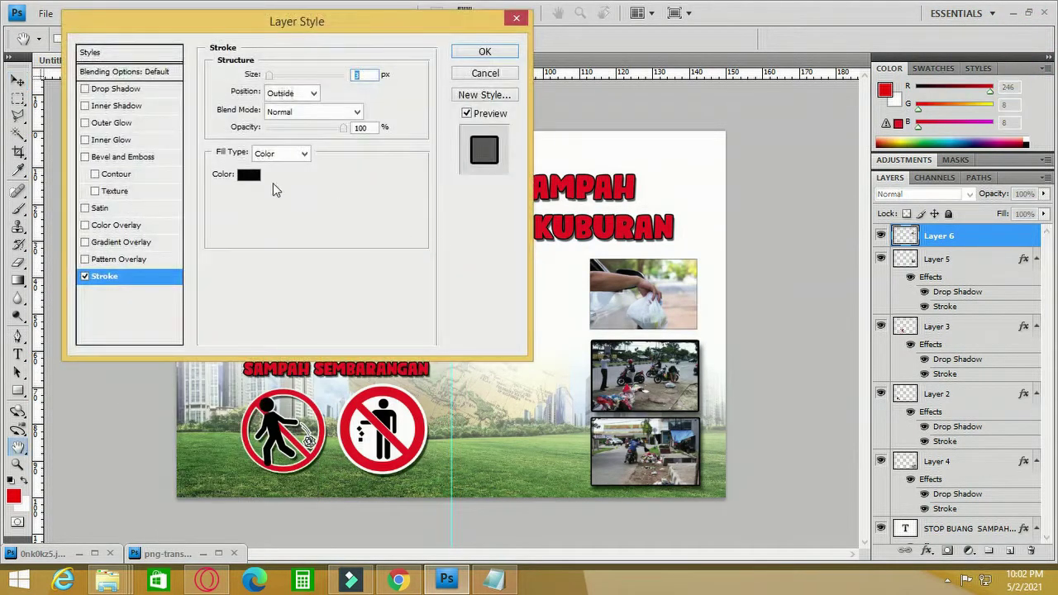
left_click(274, 76)
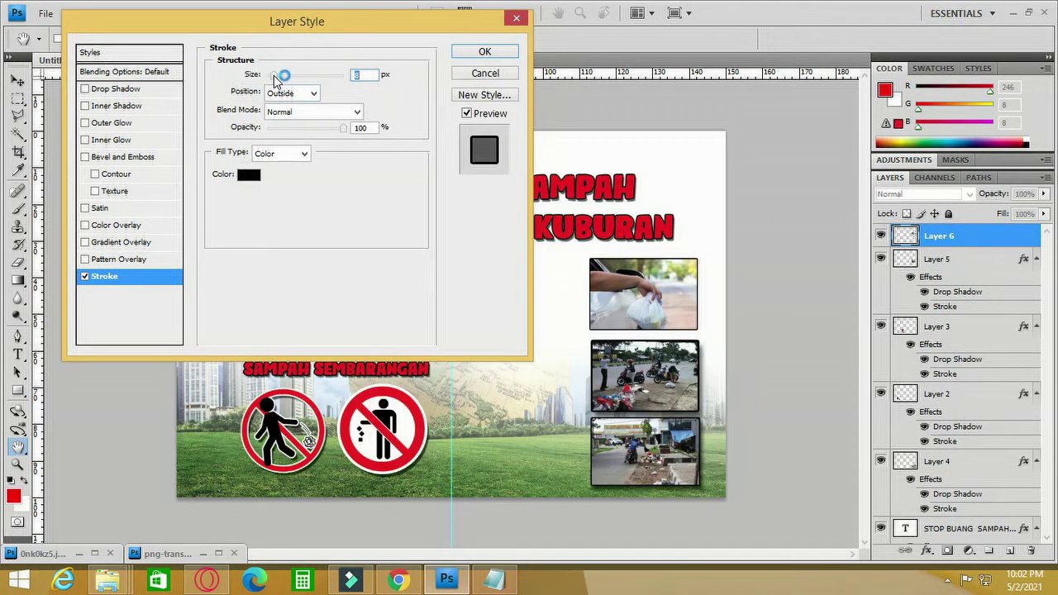
left_click_drag(277, 79, 284, 85)
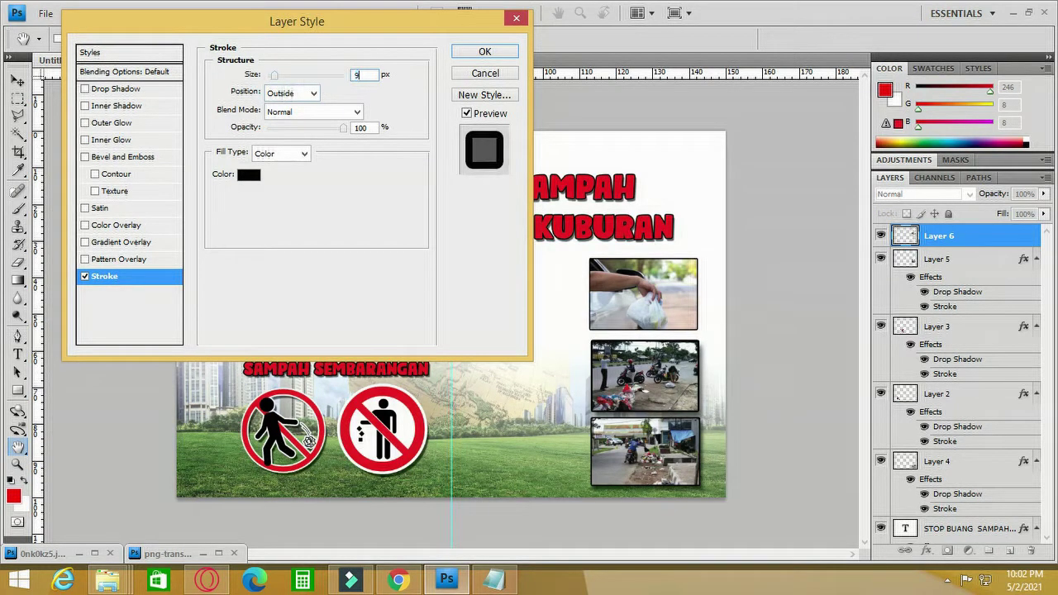
left_click_drag(280, 78, 282, 81)
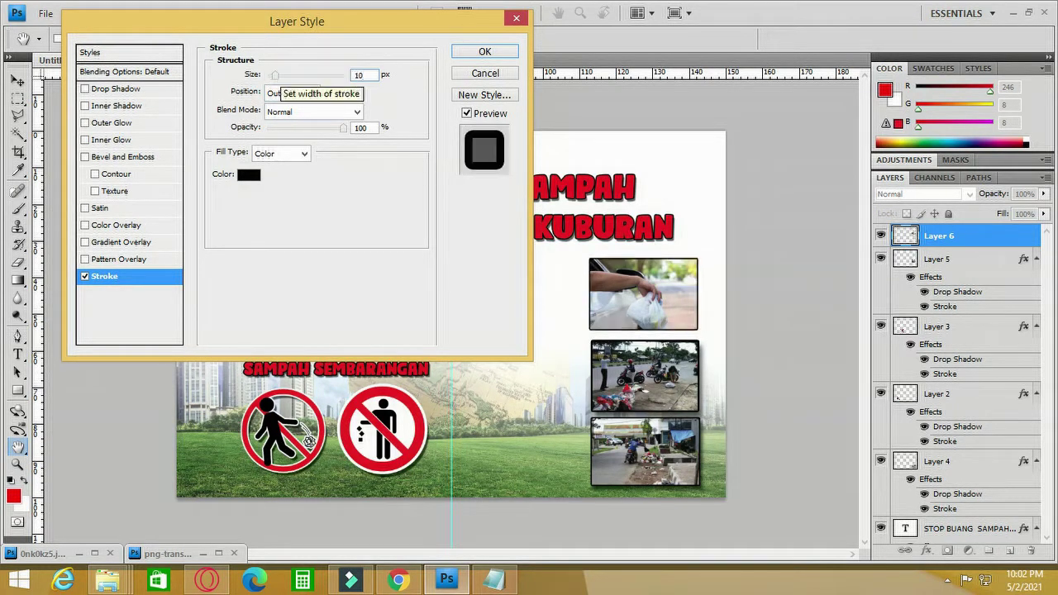
left_click(485, 52)
left_click_drag(654, 302, 654, 302)
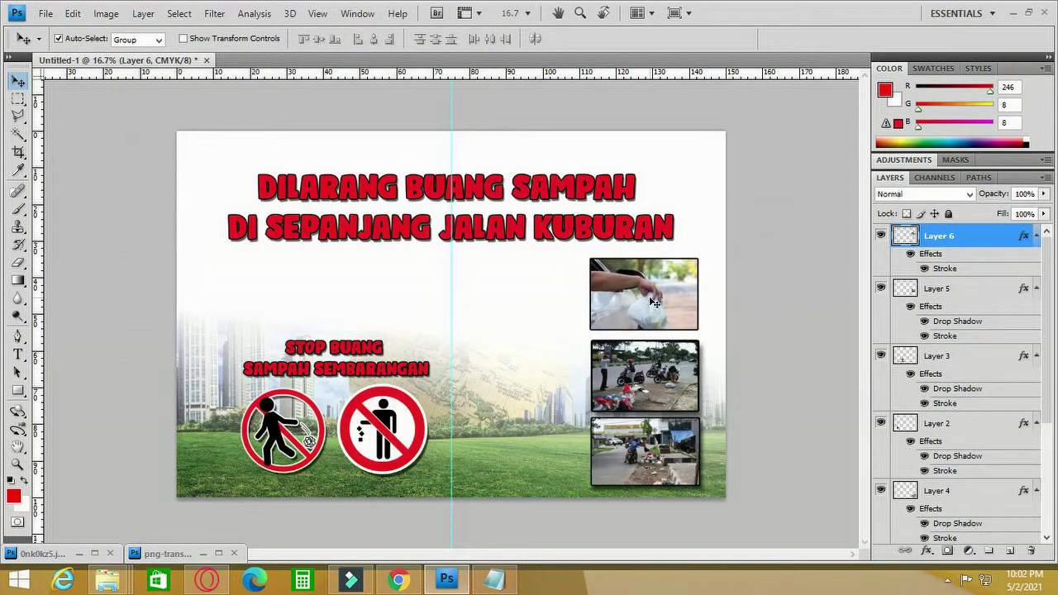
left_click_drag(613, 371, 613, 371)
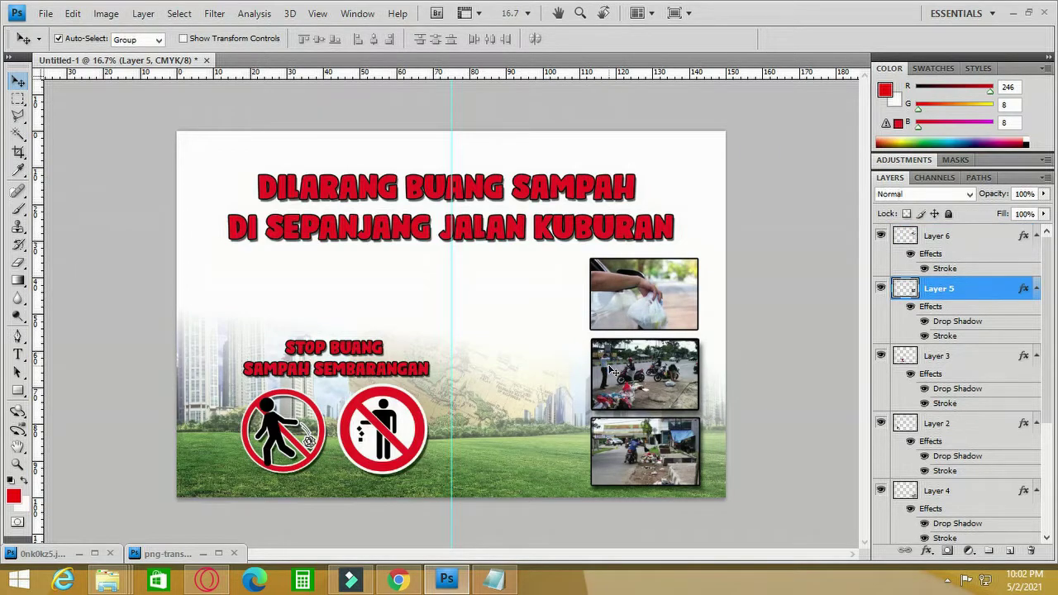
- Add a drop shadow to the car-littering photo with distance 28 px, spread 33% and size 24 px
left_click(673, 292)
left_click(143, 14)
mouse_move(190, 98)
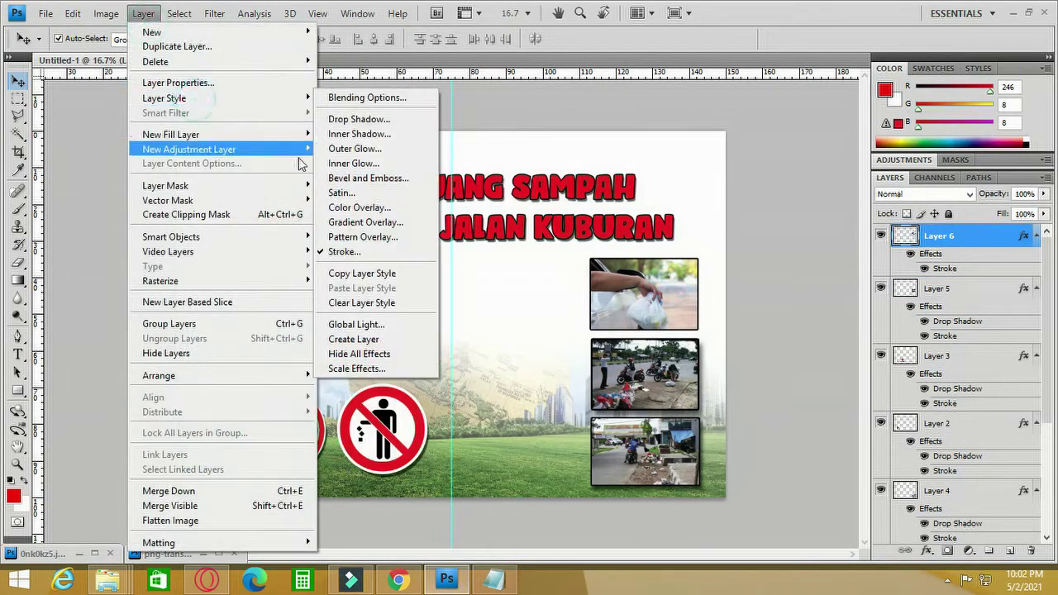
left_click(363, 119)
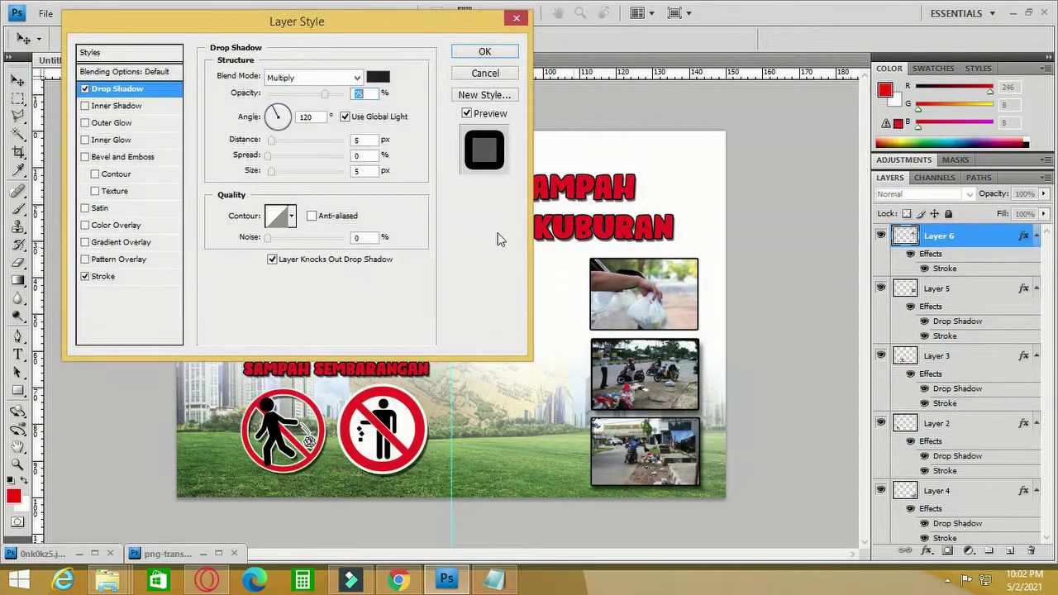
mouse_move(273, 140)
left_mouse_down()
mouse_move(295, 145)
mouse_move(280, 172)
mouse_move(290, 145)
left_mouse_up()
left_click(292, 147)
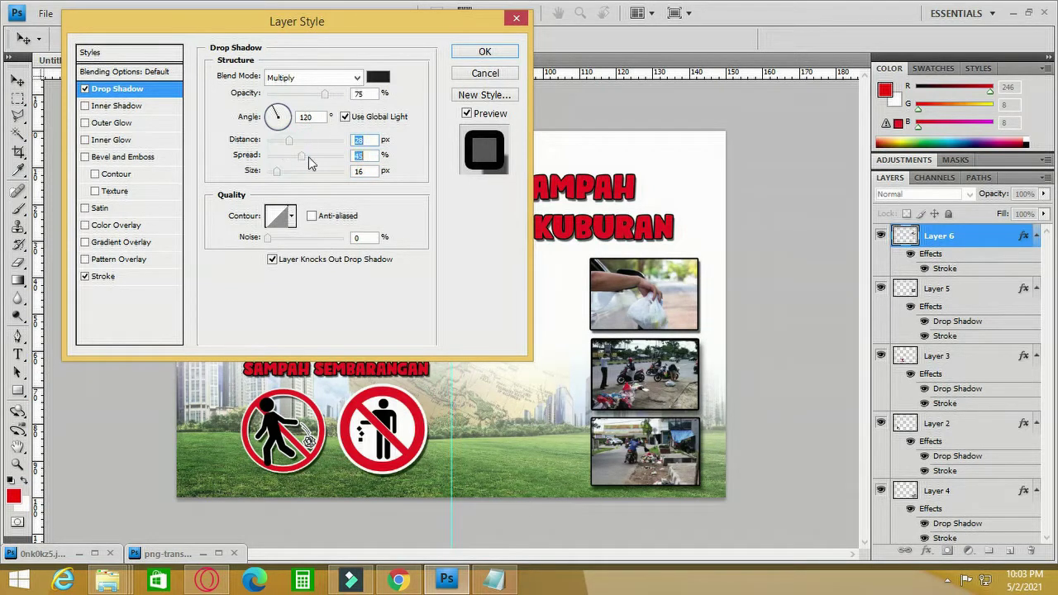
left_click_drag(308, 157, 286, 172)
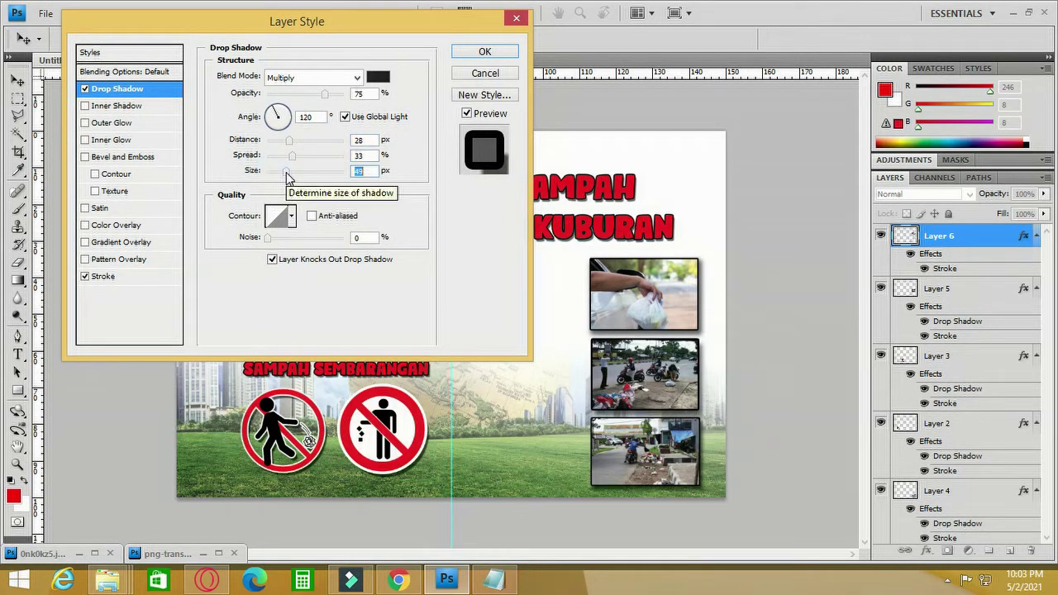
left_click_drag(287, 172, 280, 172)
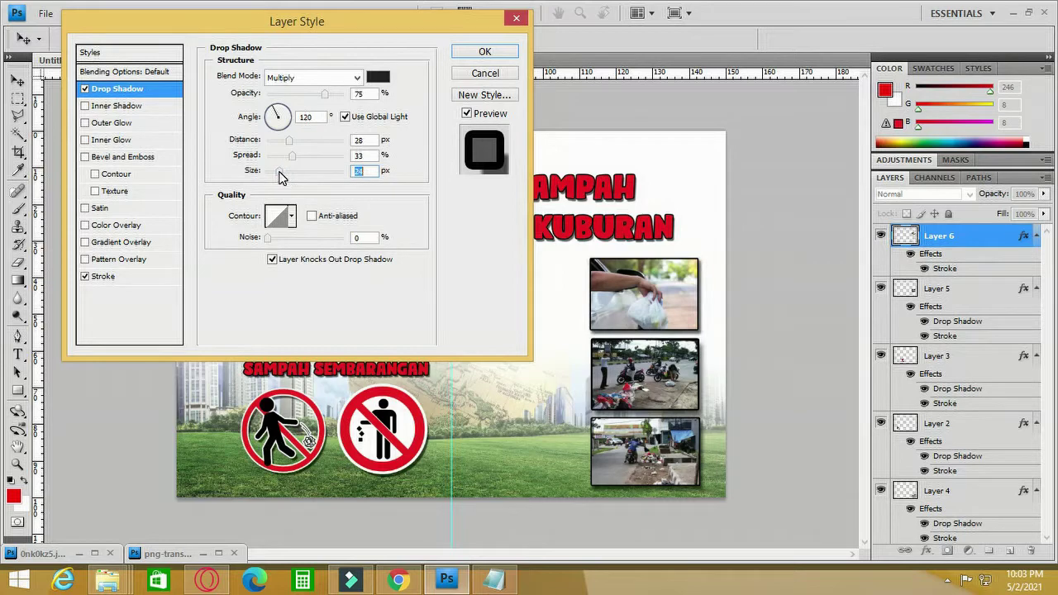
left_click(484, 51)
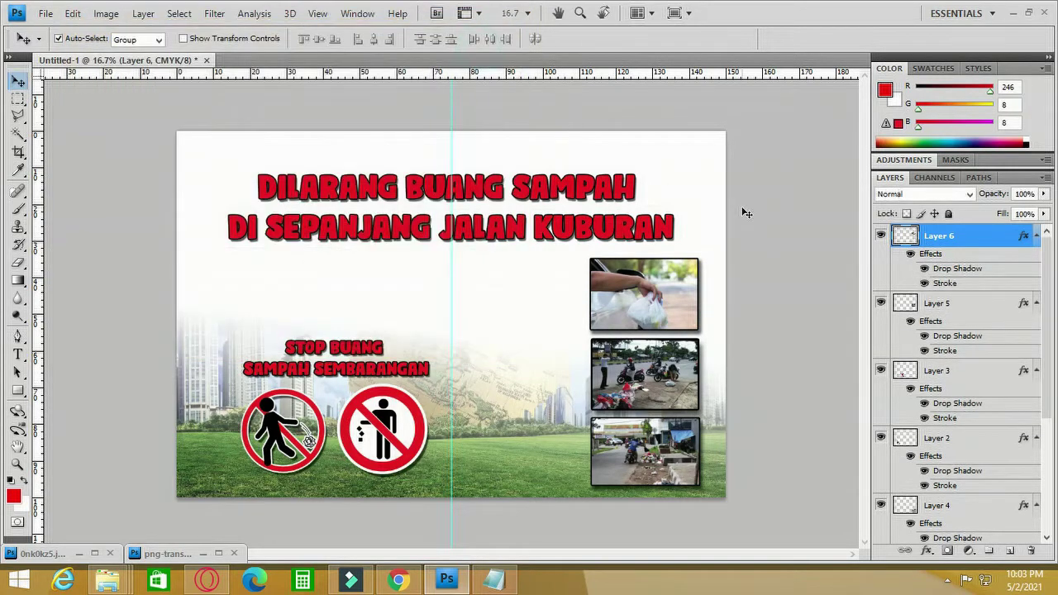
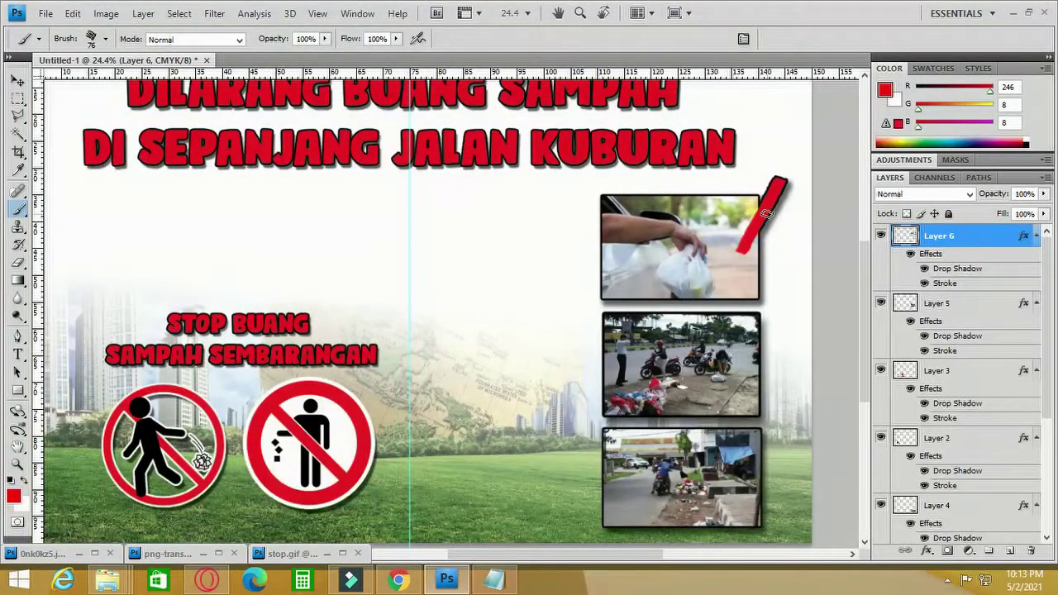
- Undo the brush stroke on the photo layer and paint a red diagonal stroke on a new layer over the car-littering photo's upper-right corner
key("ctrl+z")
scroll(1043, 331, "down", 5)
scroll(1043, 331, "up", 5)
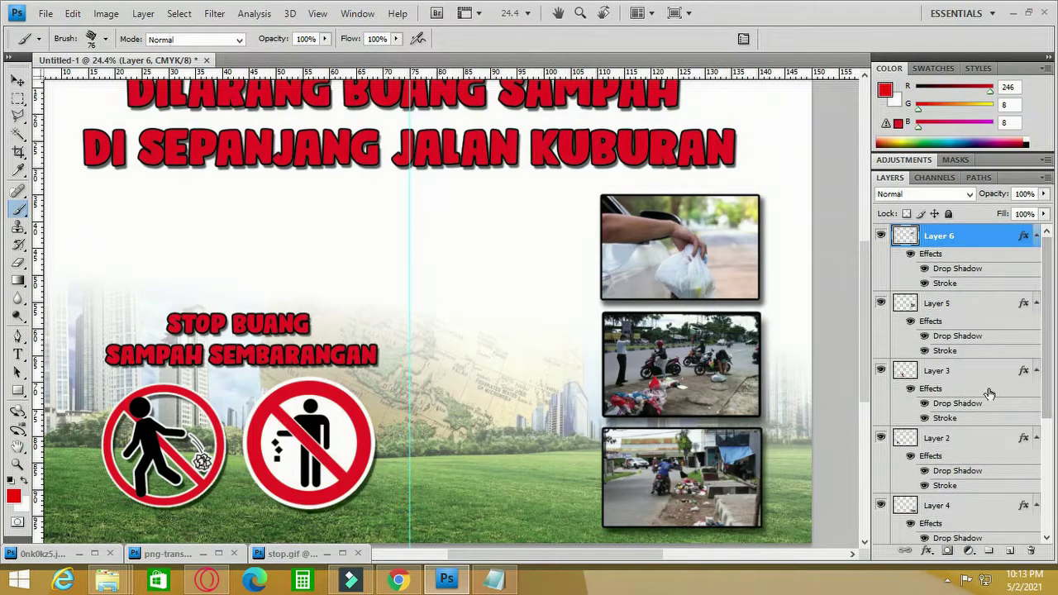
left_click(1010, 551)
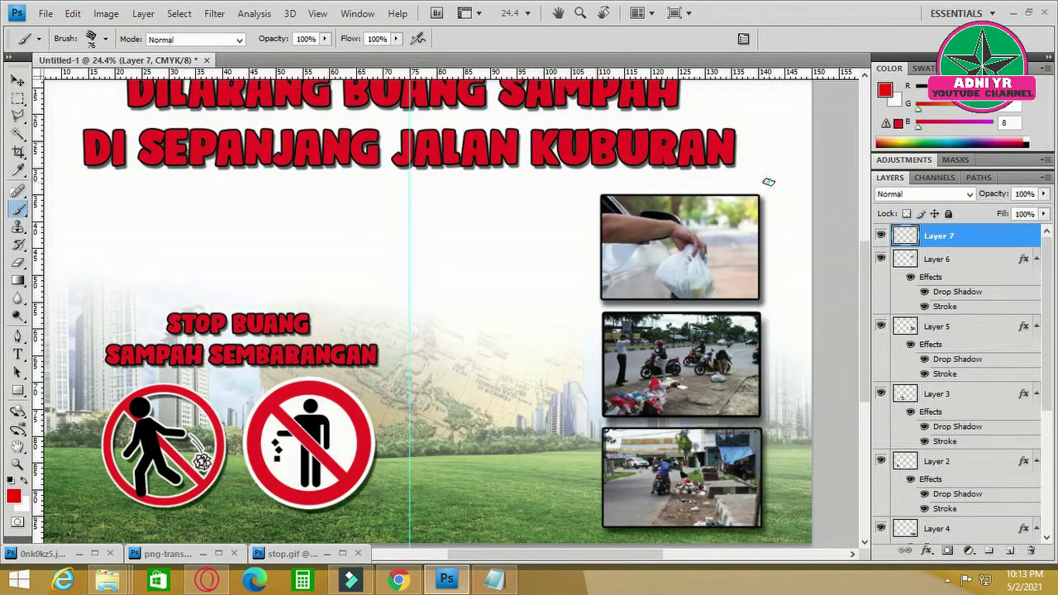
left_click_drag(768, 181, 723, 237)
key("v")
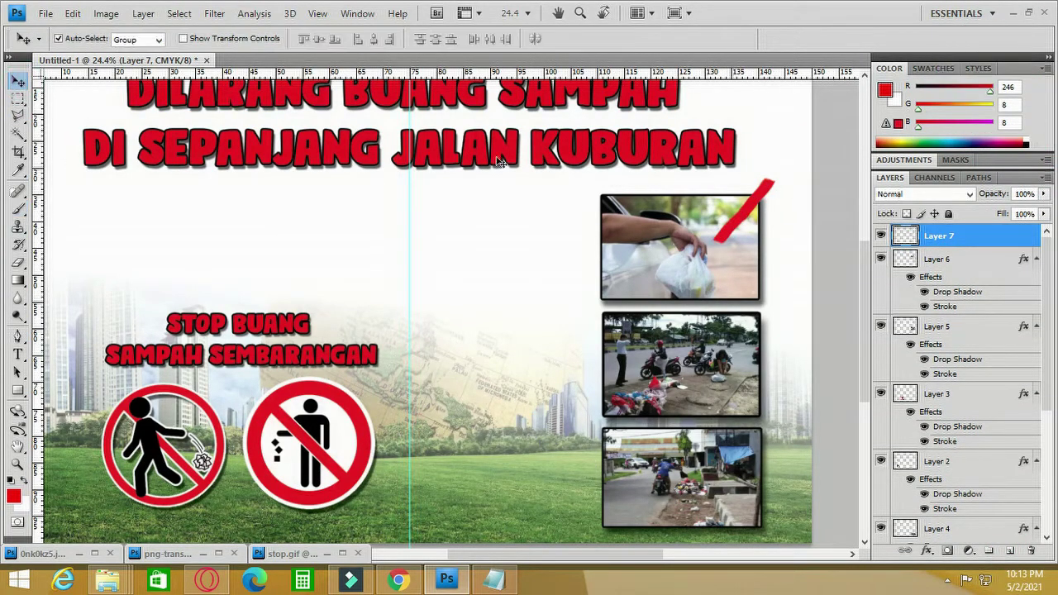
- Duplicate the red diagonal stroke, rotate the copy 90° and position it across the original to form an X
key("ctrl+t")
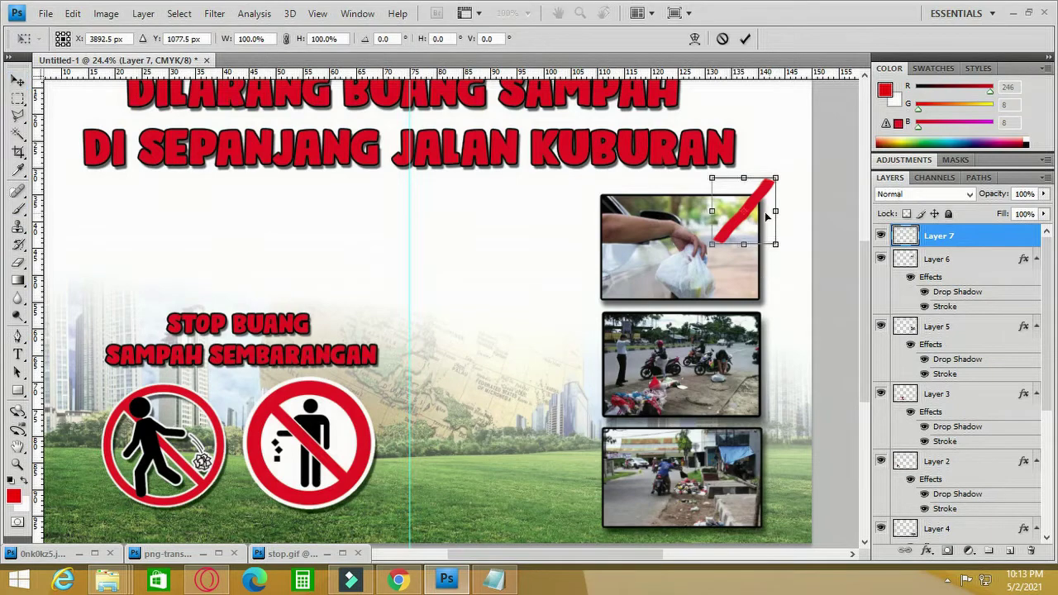
mouse_move(738, 202)
left_mouse_down()
mouse_move(717, 200)
mouse_move(777, 214)
left_mouse_up()
key("Return")
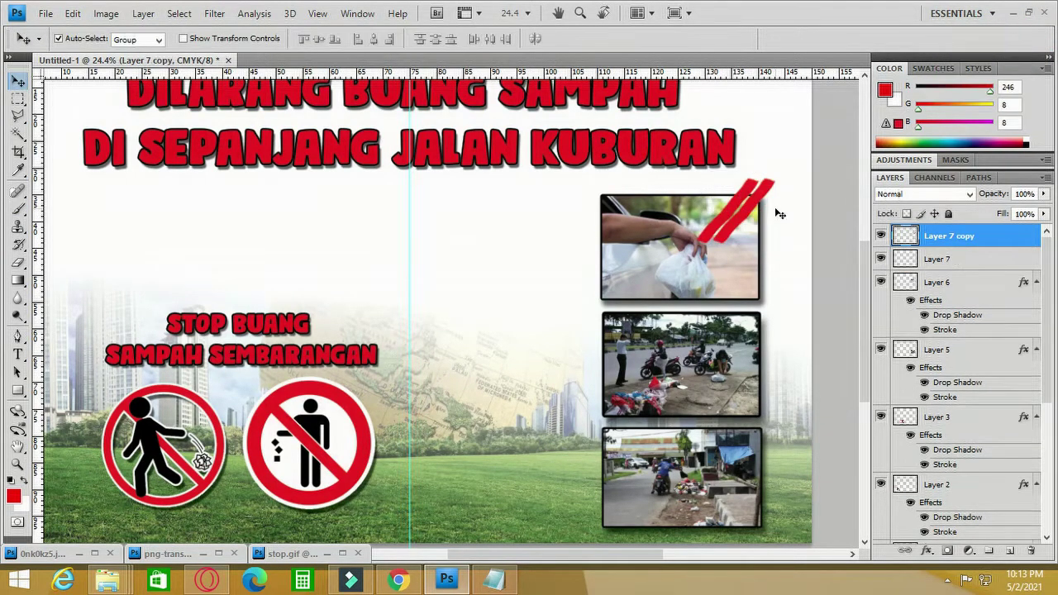
key("ctrl+t")
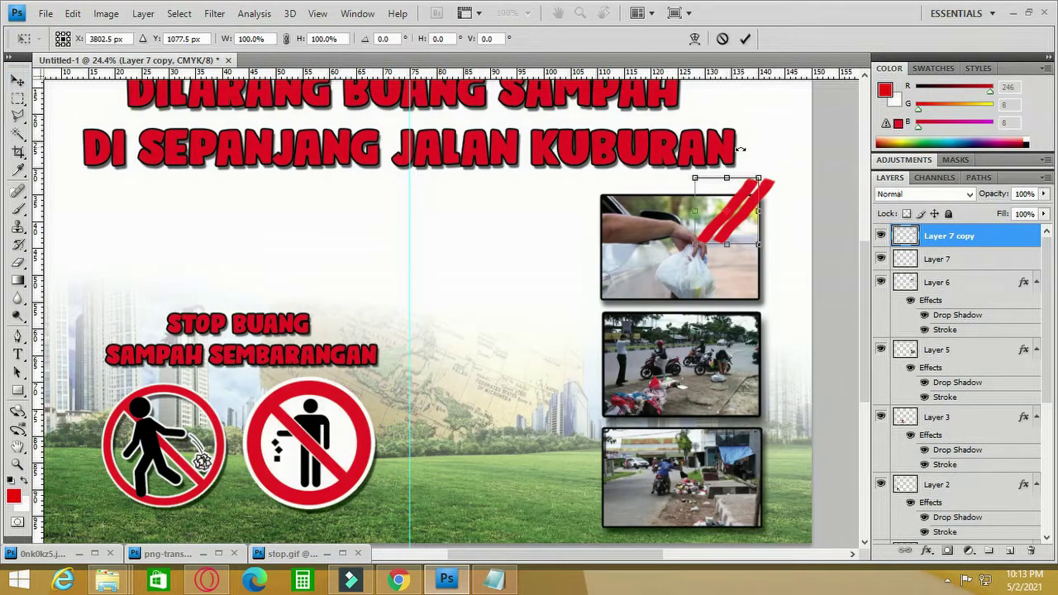
double_click(379, 39)
type("90")
key("Return")
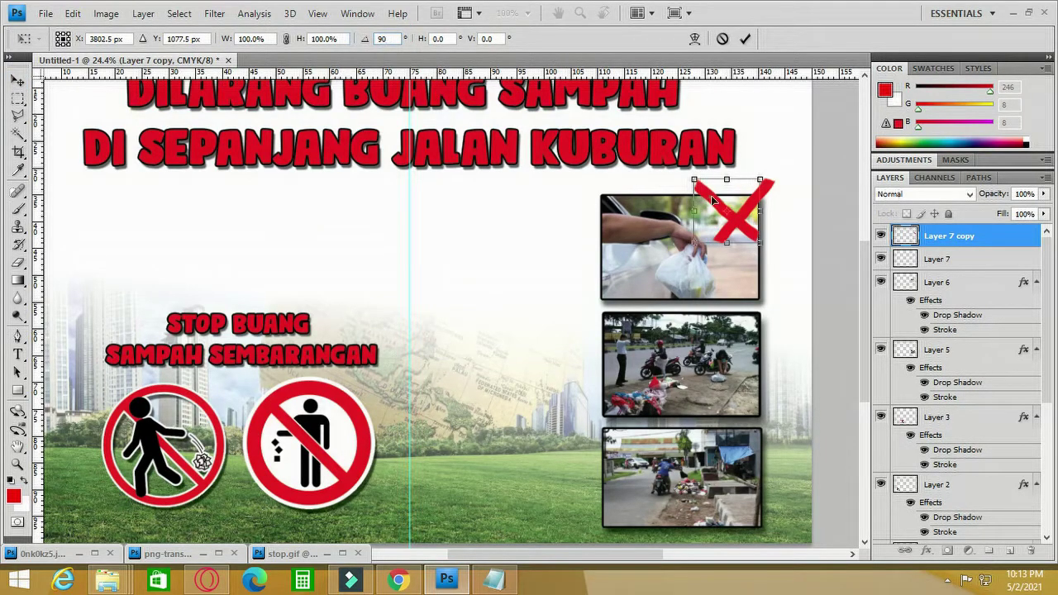
left_click_drag(712, 199, 725, 198)
key("Return")
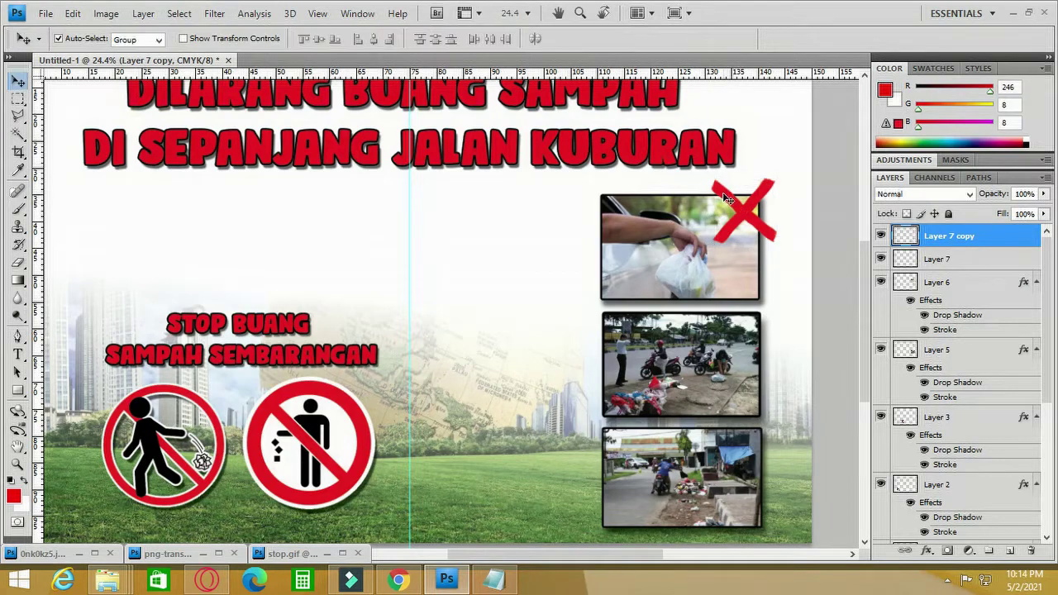
- Merge the two red stroke layers into one and nudge the X slightly down on the photo's corner
left_click(965, 263, "shift")
right_click(968, 254)
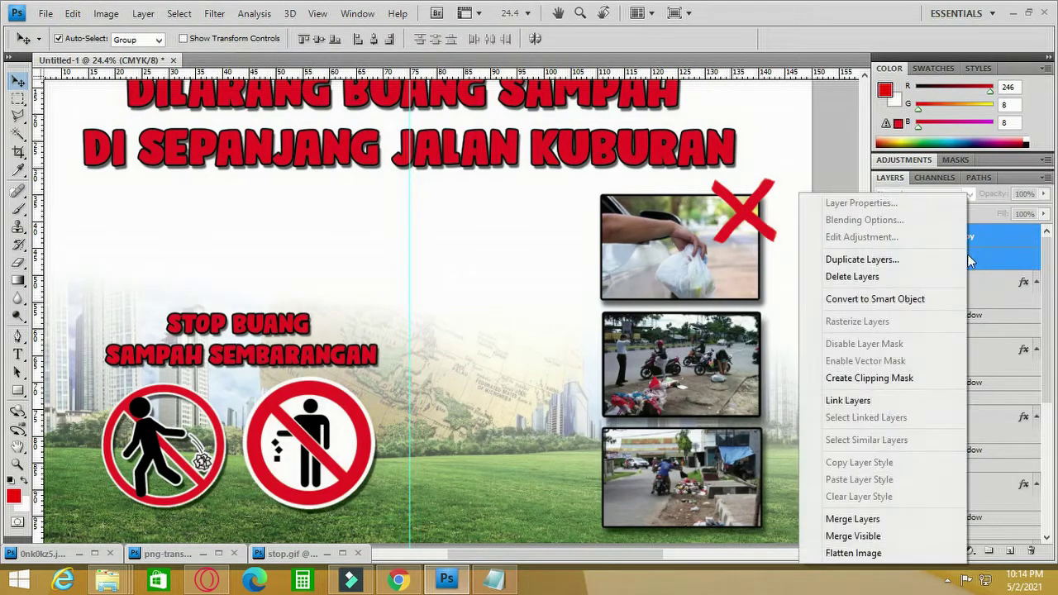
key("Escape")
right_click(951, 259)
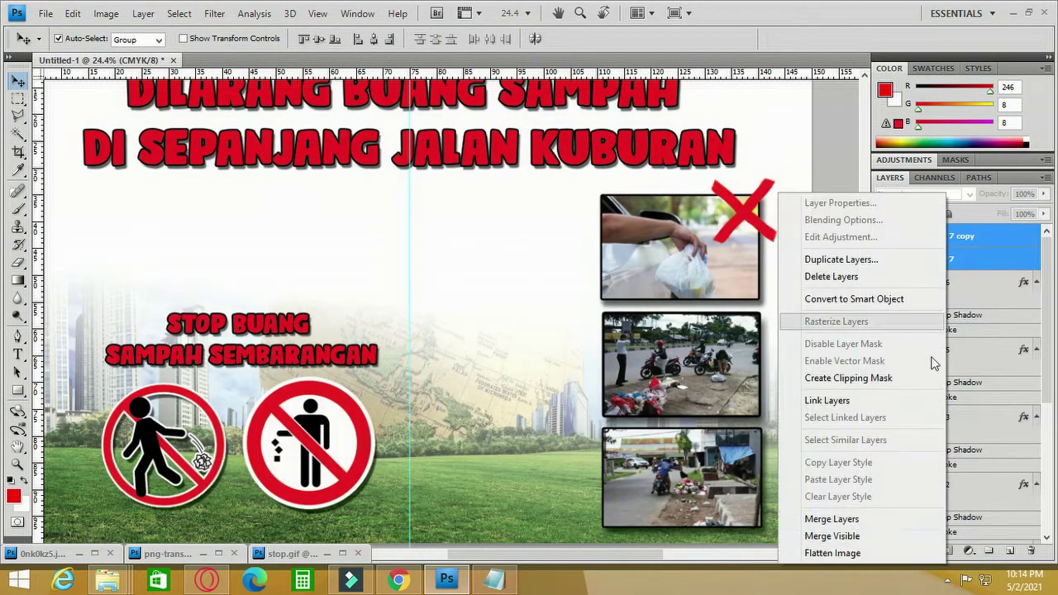
left_click(869, 514)
left_click_drag(748, 214, 750, 219)
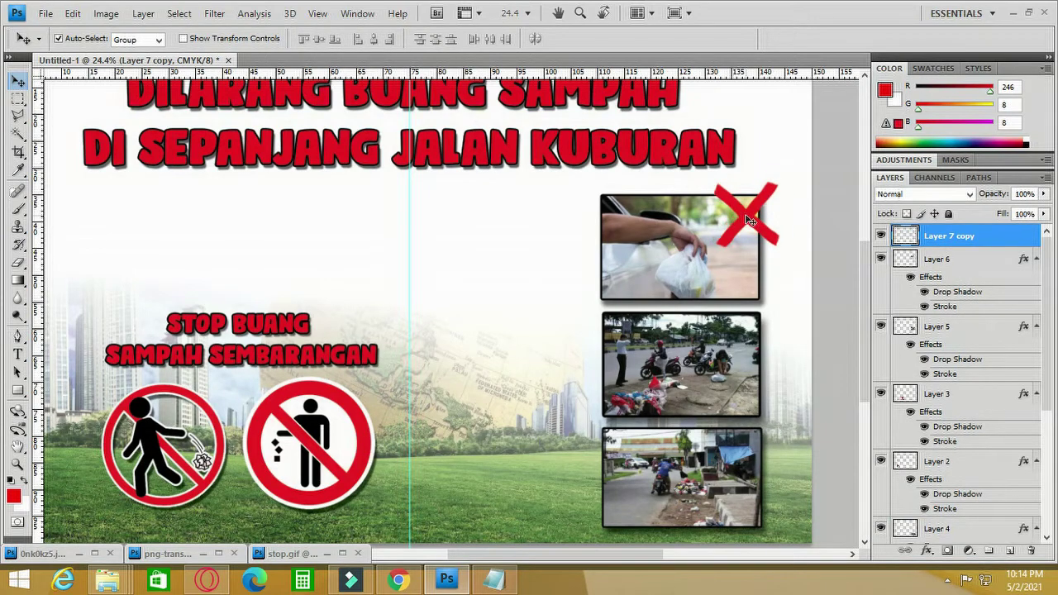
- Add a thick black outside stroke to the red X, keeping the default stroke color
left_click(105, 13)
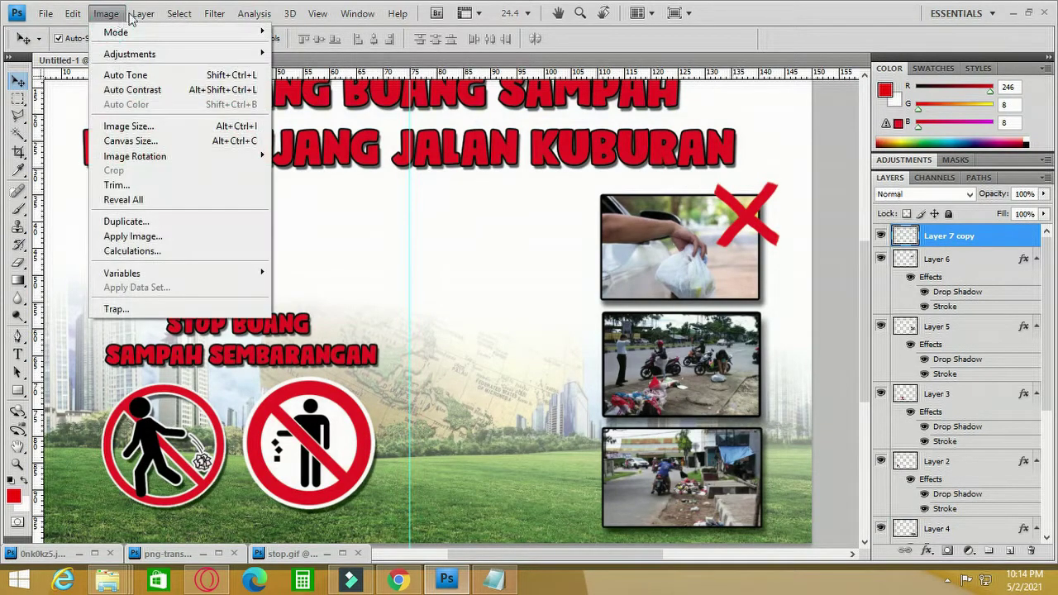
left_click(344, 251)
left_click(249, 174)
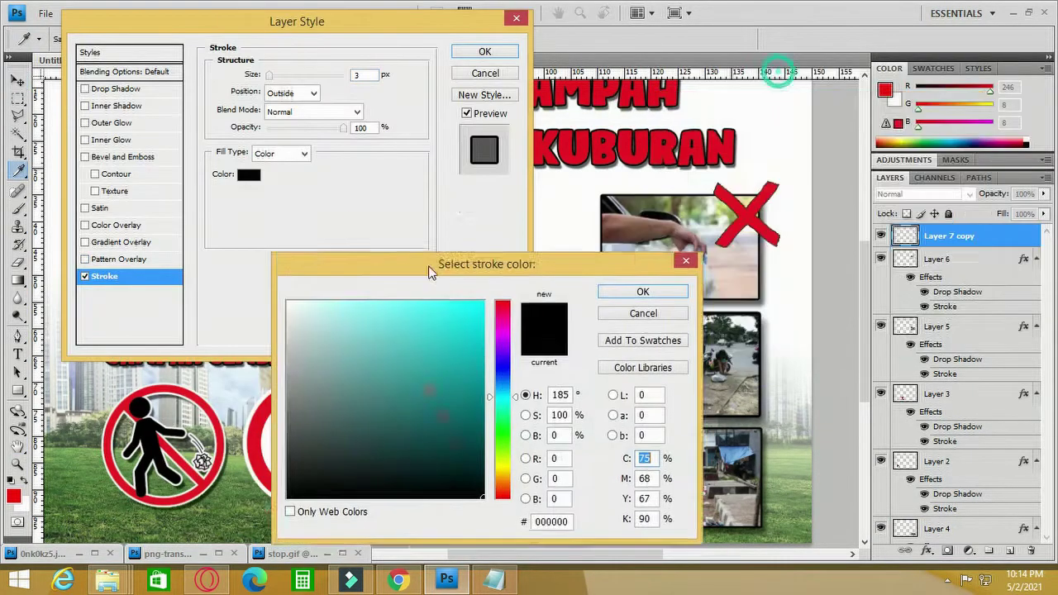
left_click_drag(433, 269, 345, 256)
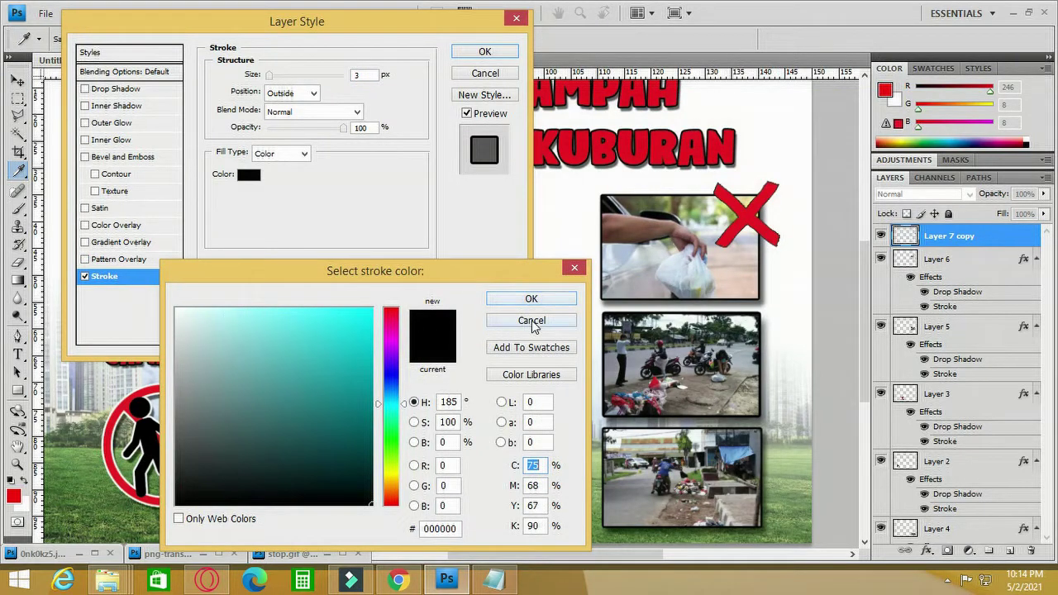
left_click(486, 320)
left_click_drag(270, 77, 278, 76)
left_click_drag(371, 25, 389, 85)
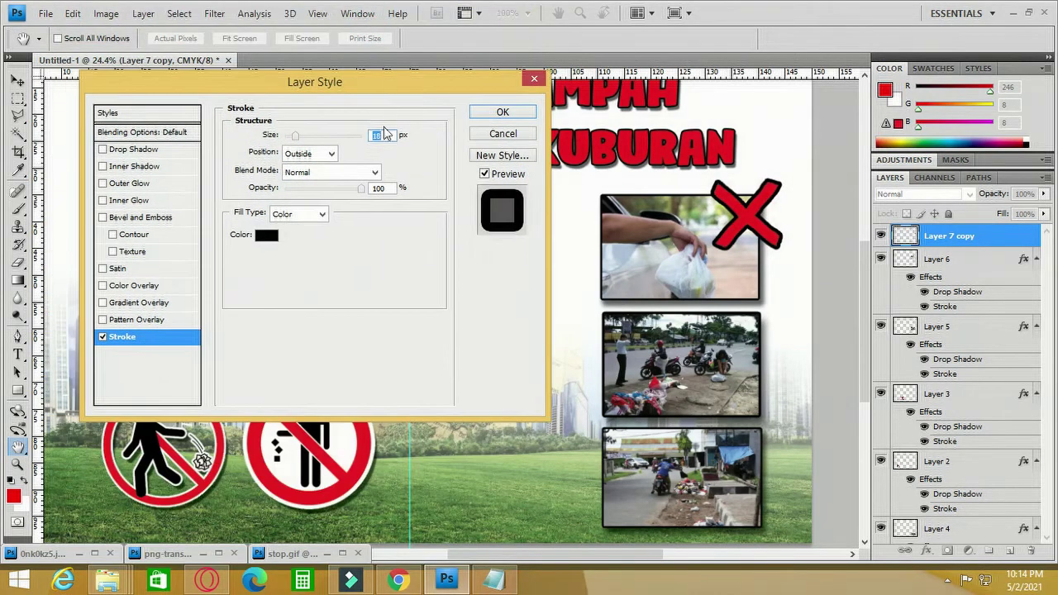
left_click(501, 112)
- Add a Multiply drop shadow at 75% opacity and a 120° angle to the red X, with an increased distance
left_click(106, 13)
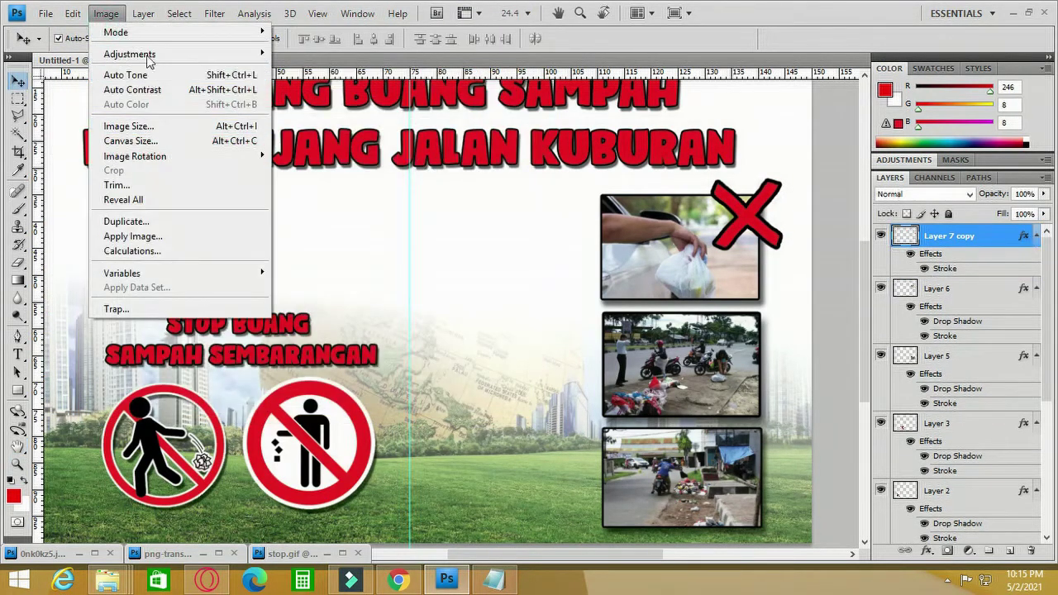
mouse_move(143, 13)
mouse_move(169, 100)
left_click(347, 119)
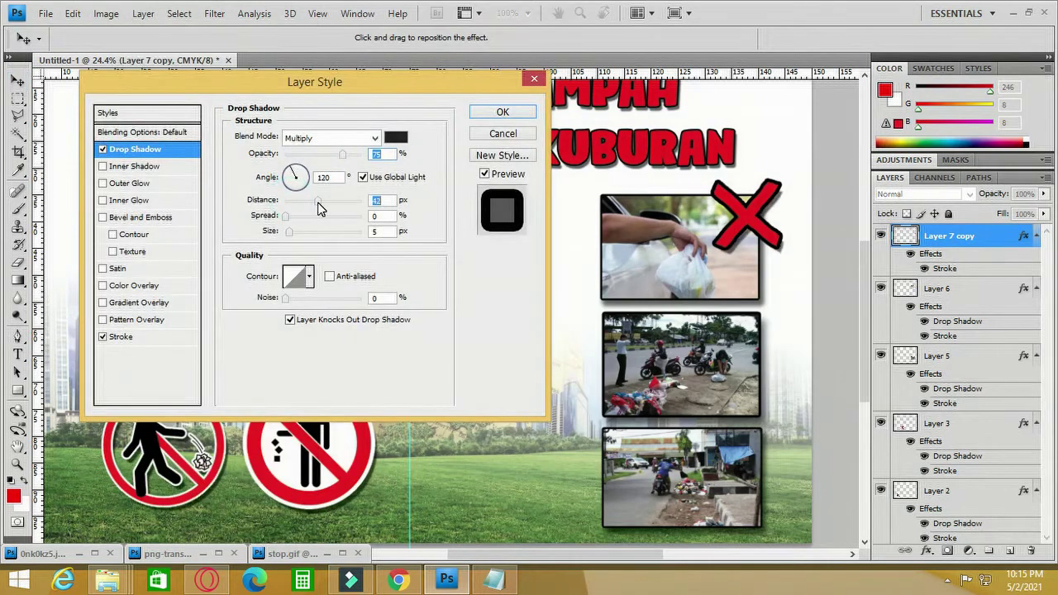
left_click(504, 113)
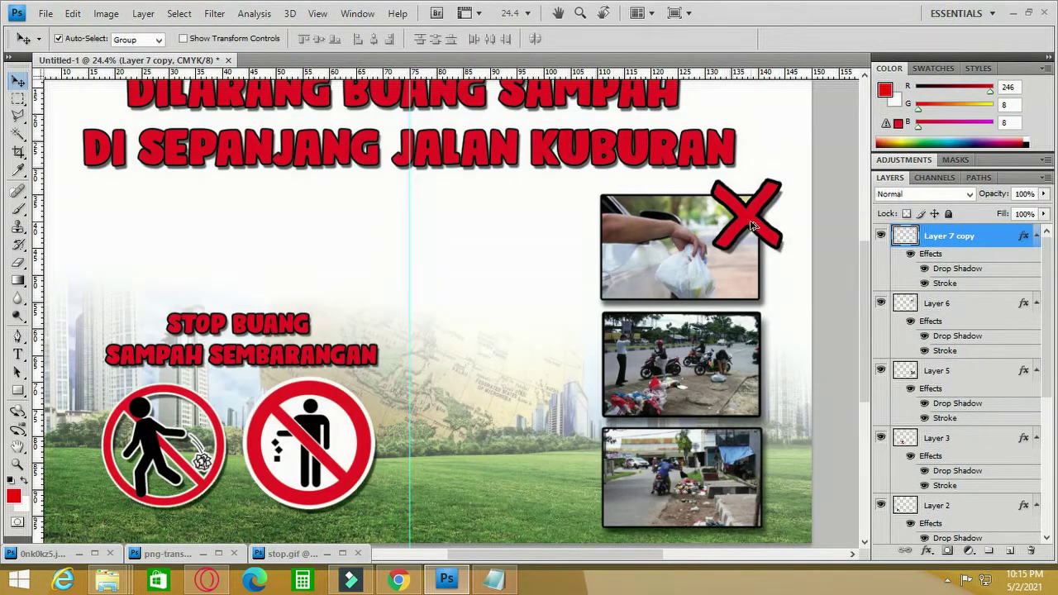
- Shift the red X slightly right and place copies of it on the upper-right corners of the two lower photos
left_click_drag(750, 225, 775, 227)
left_click_drag(772, 350, 761, 460)
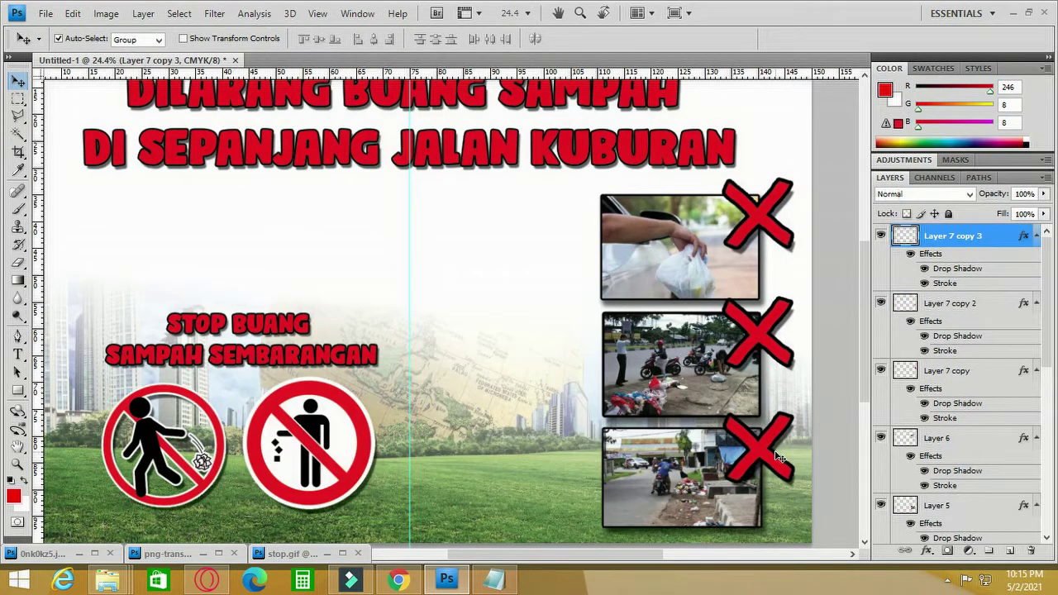
- Select the three framed littering photos together with their red X's and nudge them all slightly left
left_click(711, 258)
left_click(669, 372, "shift")
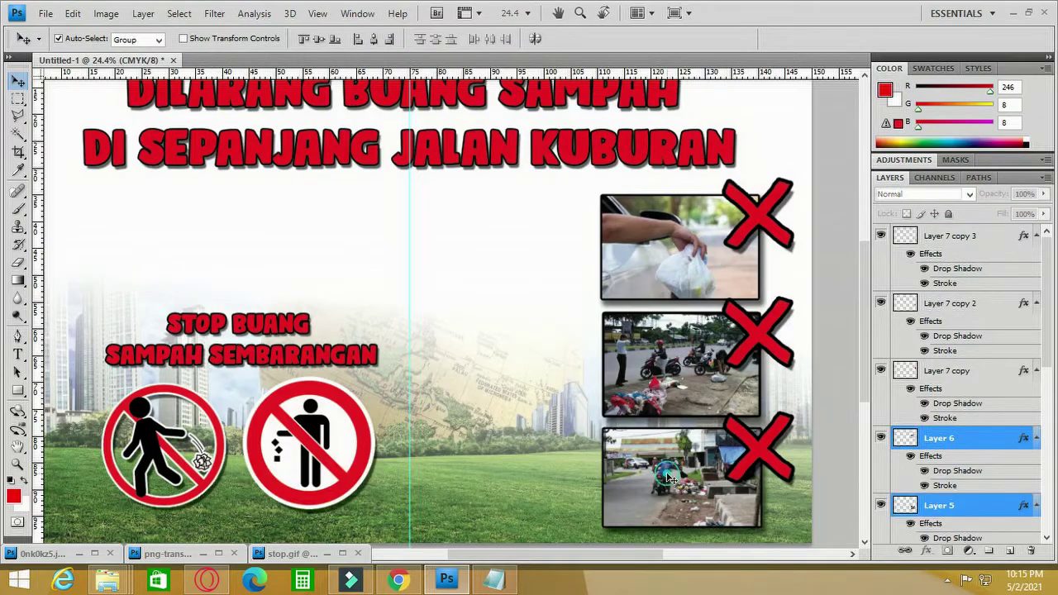
left_click(762, 342, "shift")
left_click(758, 217, "shift")
left_click(772, 454, "shift")
key("shift+Left")
key("shift+Left")
key("shift+Left")
key("shift+Left")
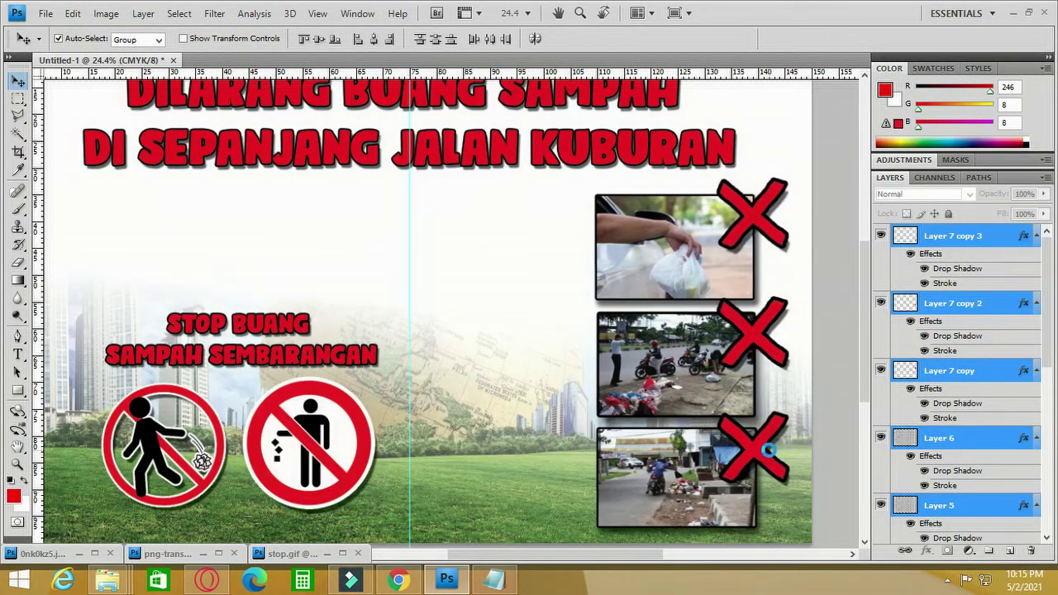
left_click(777, 330)
- Open the go-green image from the Documents folder, copy its splash logo into the sign document, and minimize the source image
scroll(777, 330, "down", 2)
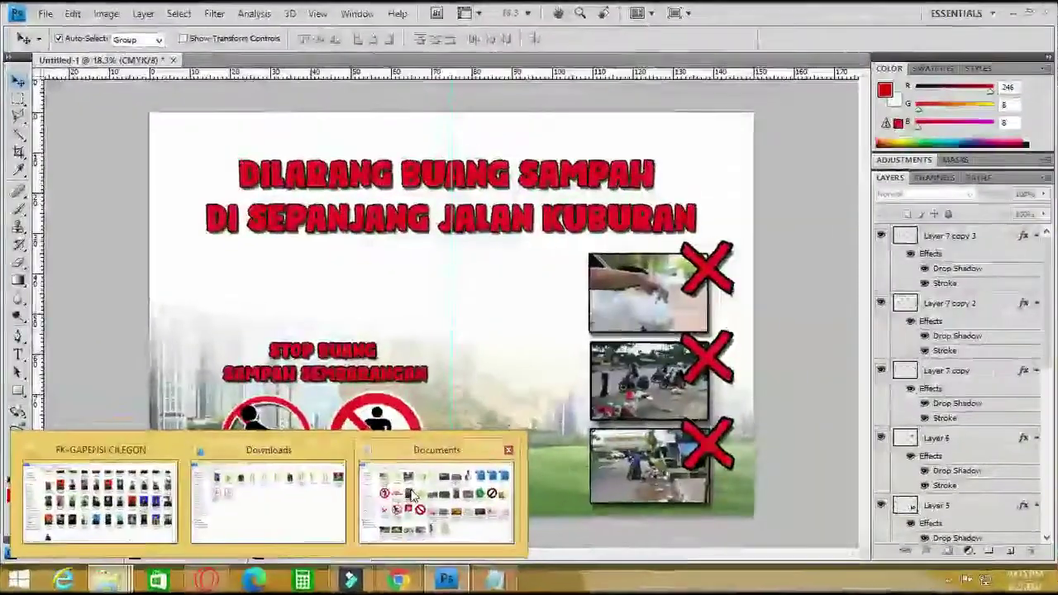
left_click(414, 495)
left_click(434, 229)
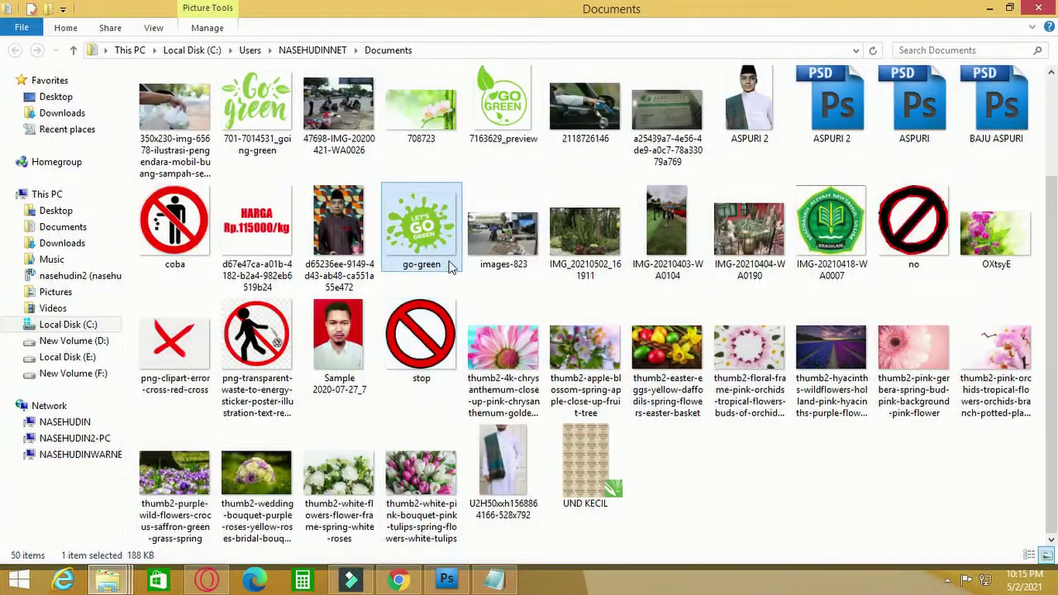
left_click_drag(429, 227, 514, 388)
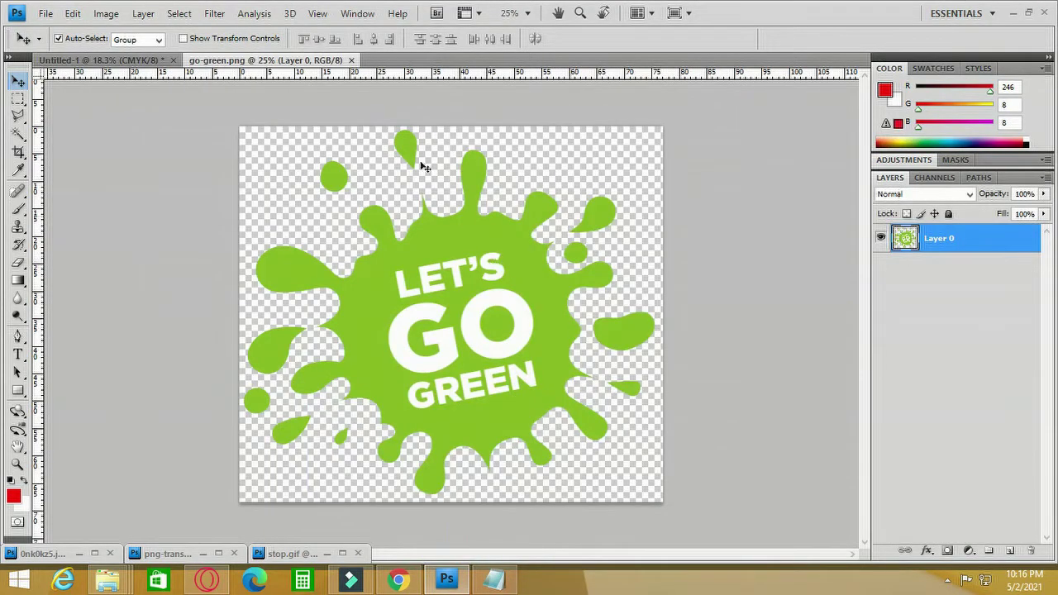
left_click_drag(314, 66, 347, 79)
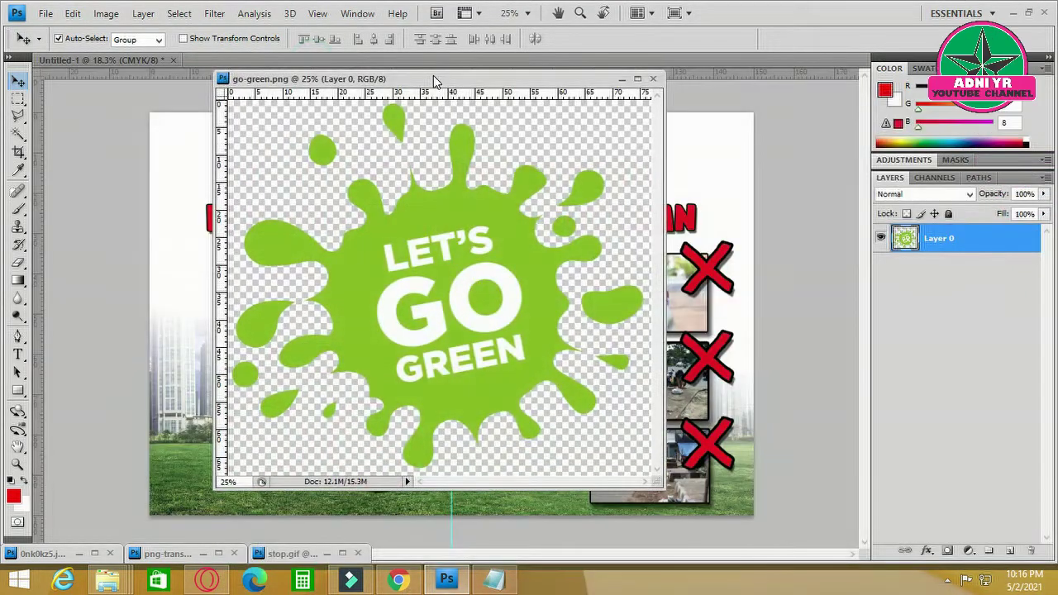
left_click_drag(446, 87, 686, 111)
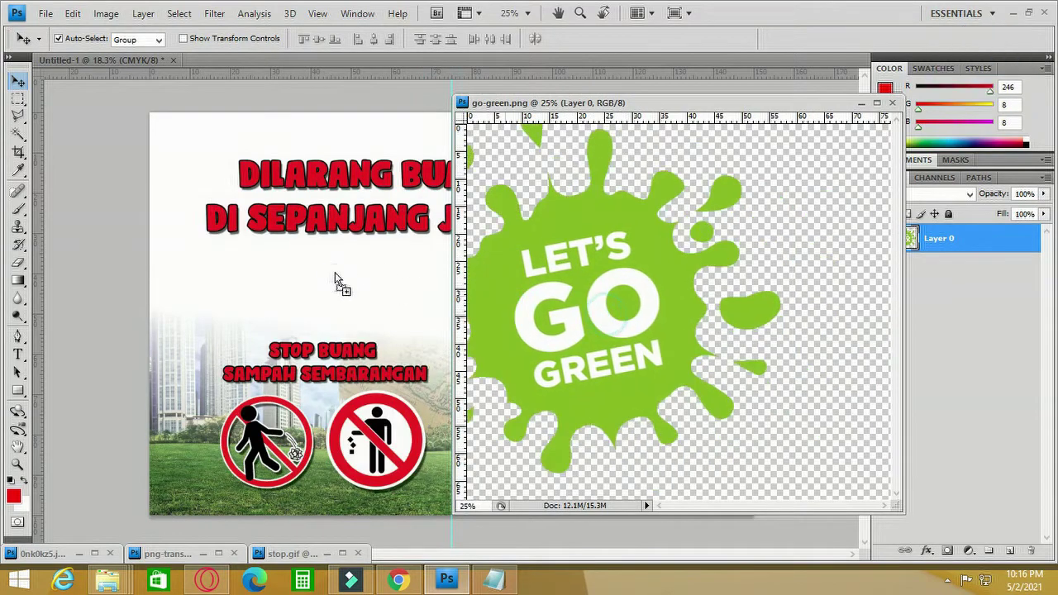
left_click(337, 276)
left_click_drag(337, 277, 337, 277)
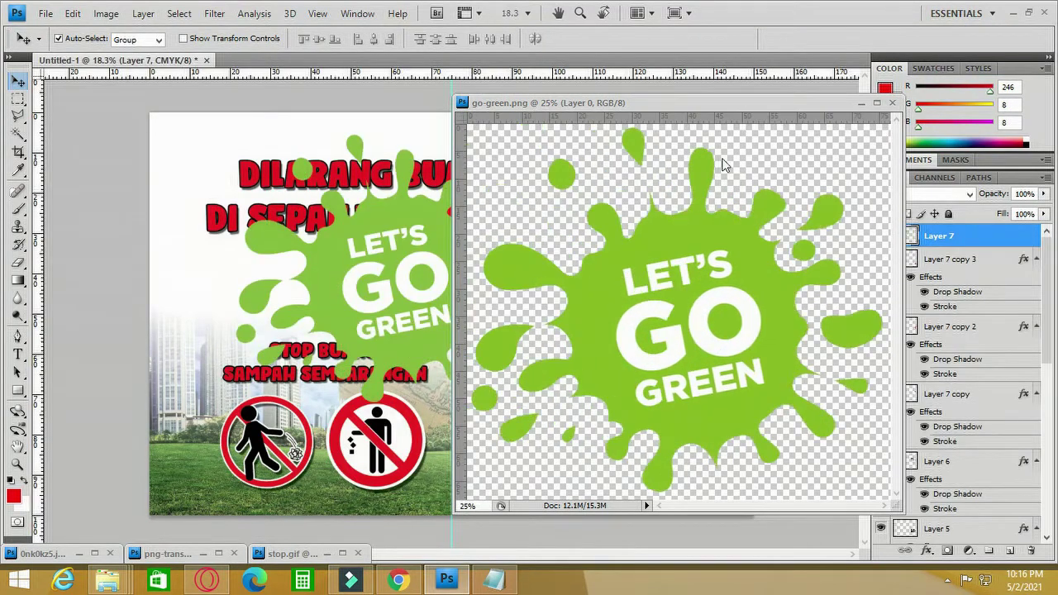
left_click(861, 103)
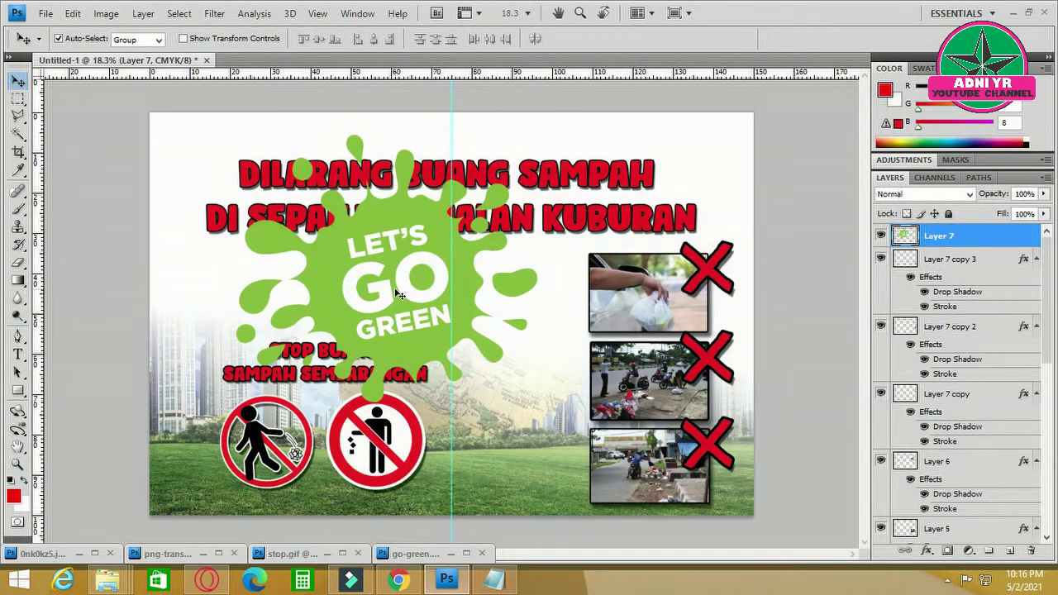
- Move the Let's Go Green logo to the sign's upper-left corner and scale it down proportionally to 54%
left_click_drag(396, 294, 314, 246)
key("ctrl+t")
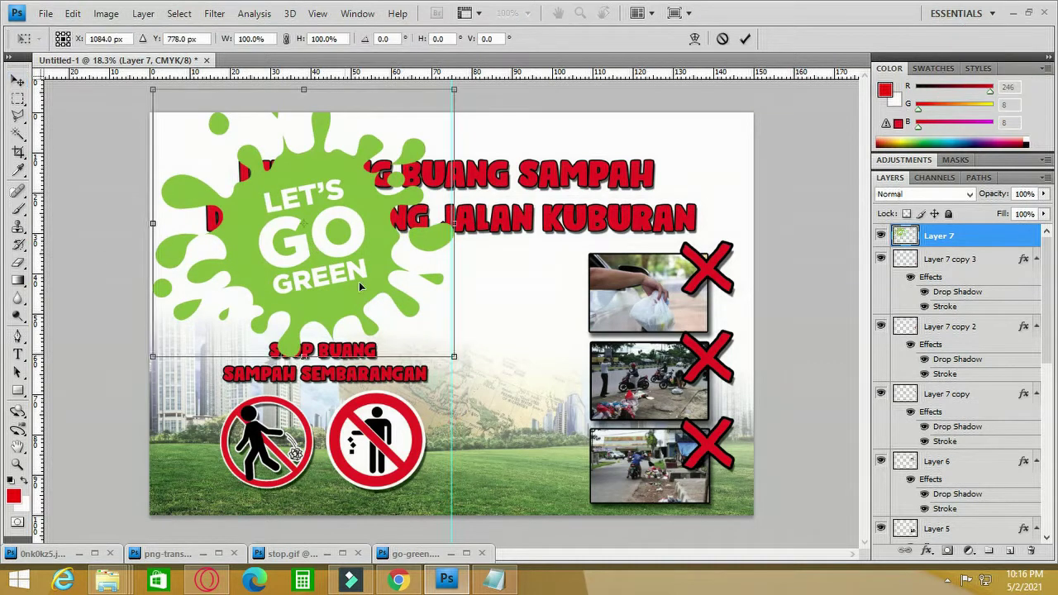
left_click_drag(452, 356, 329, 247)
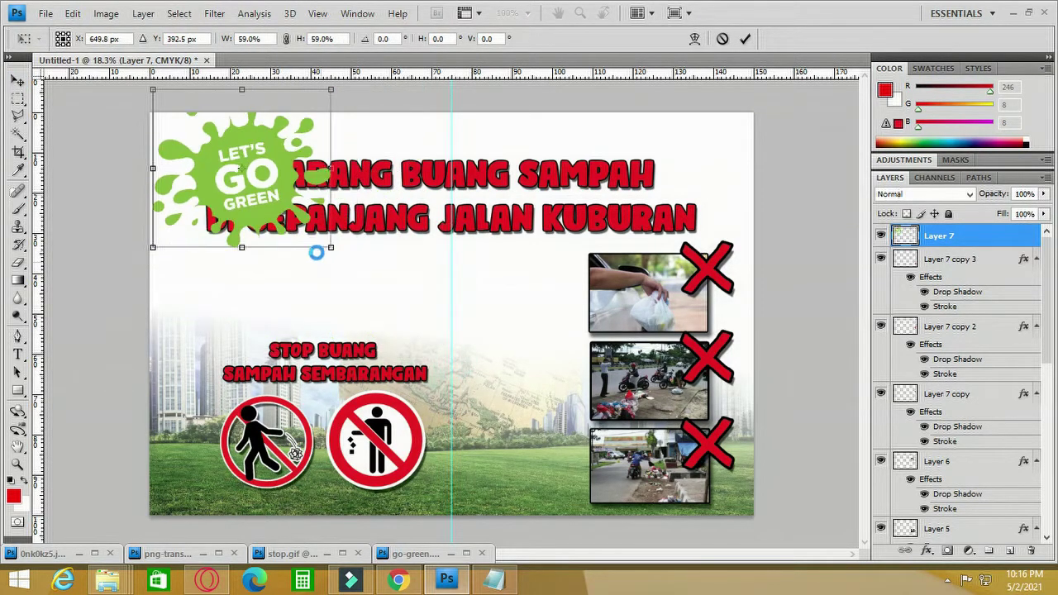
left_click_drag(273, 165, 234, 153)
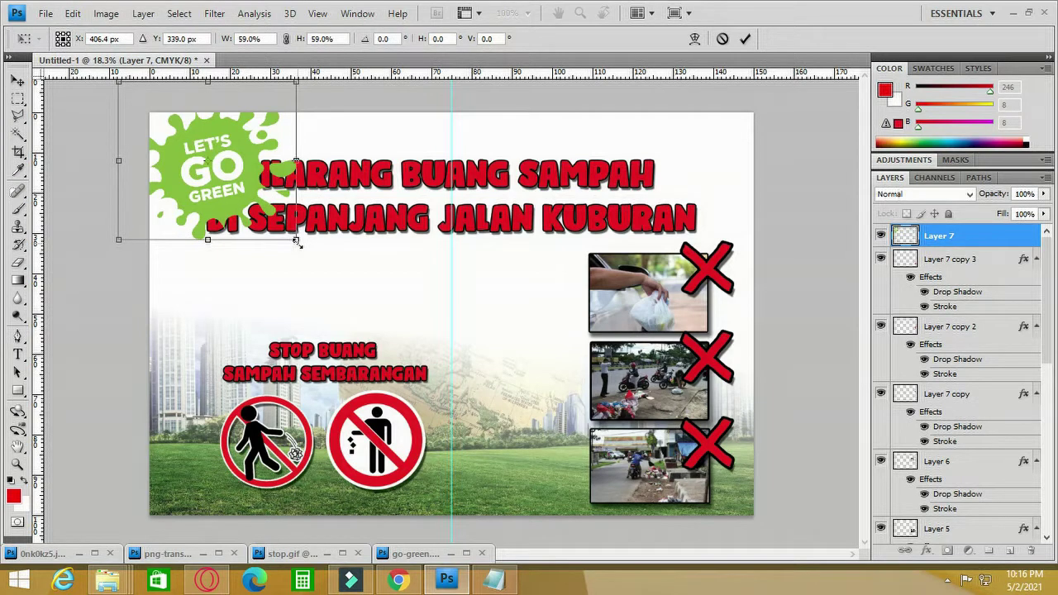
mouse_move(294, 240)
left_mouse_down()
mouse_move(272, 228)
mouse_move(283, 223)
left_mouse_up()
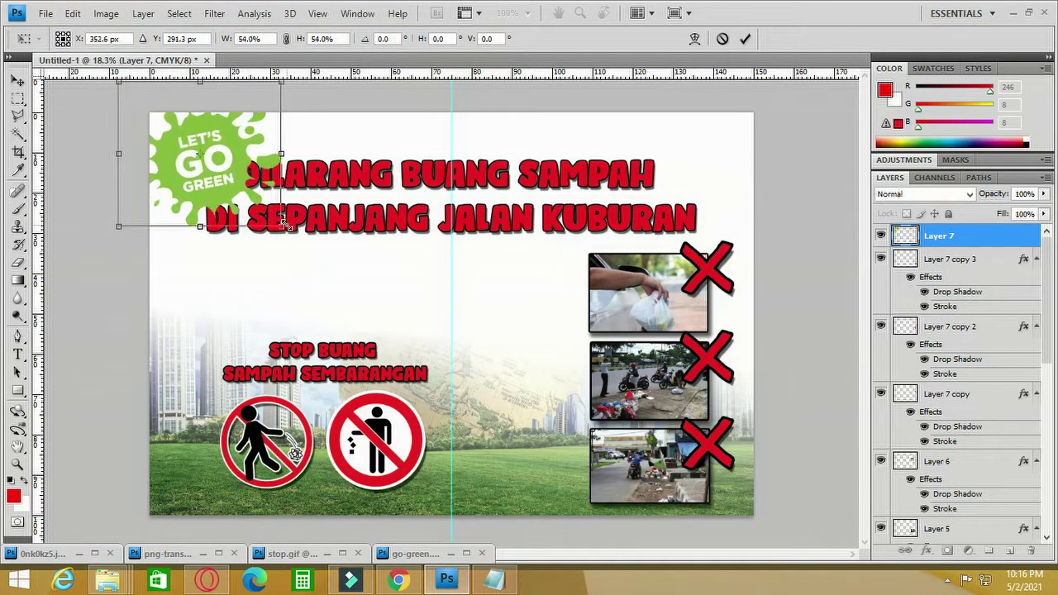
key("Return")
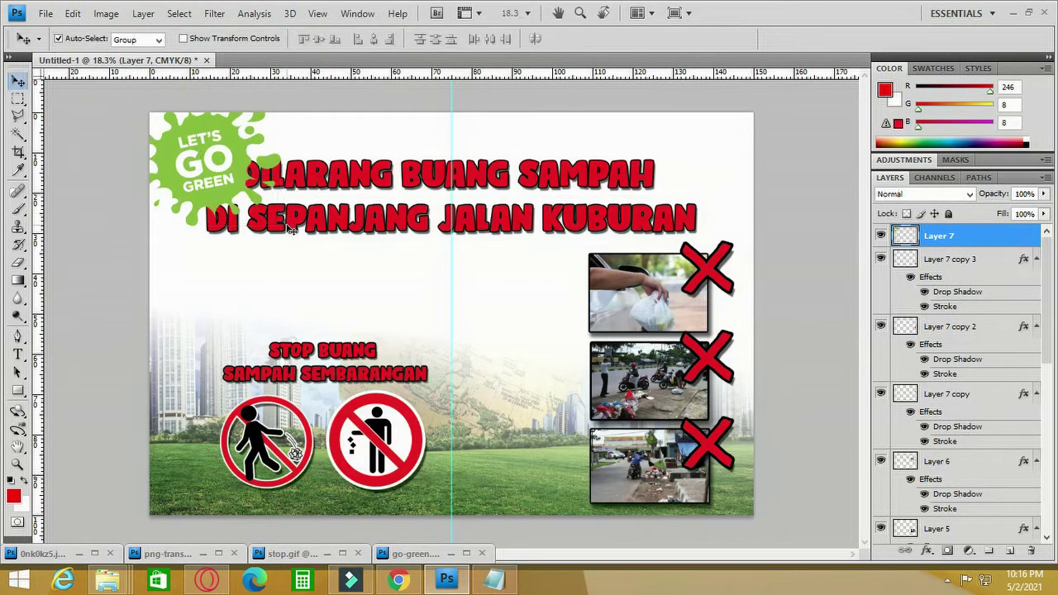
- Shift the DILARANG BUANG SAMPAH heading slightly right and move its layer to the top of the layer stack, above the green logo
left_click(378, 178)
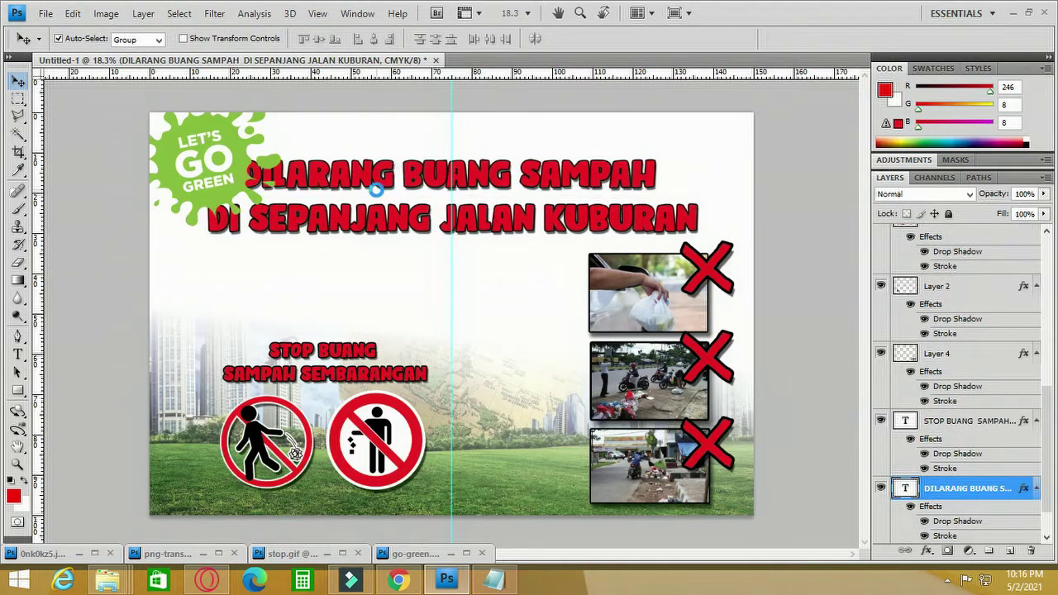
left_click_drag(376, 188, 378, 192)
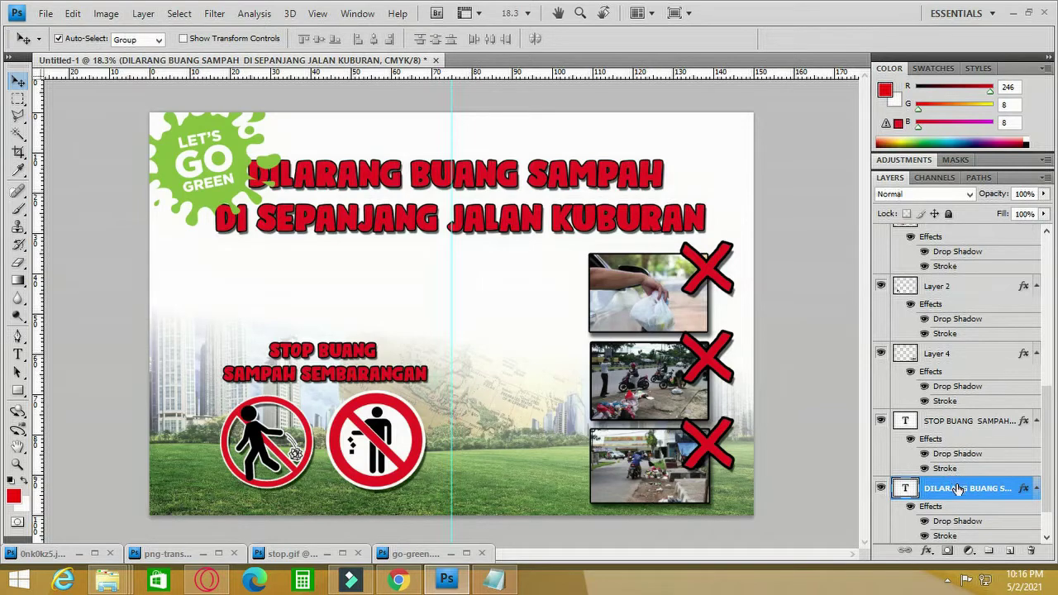
left_click_drag(959, 494, 968, 233)
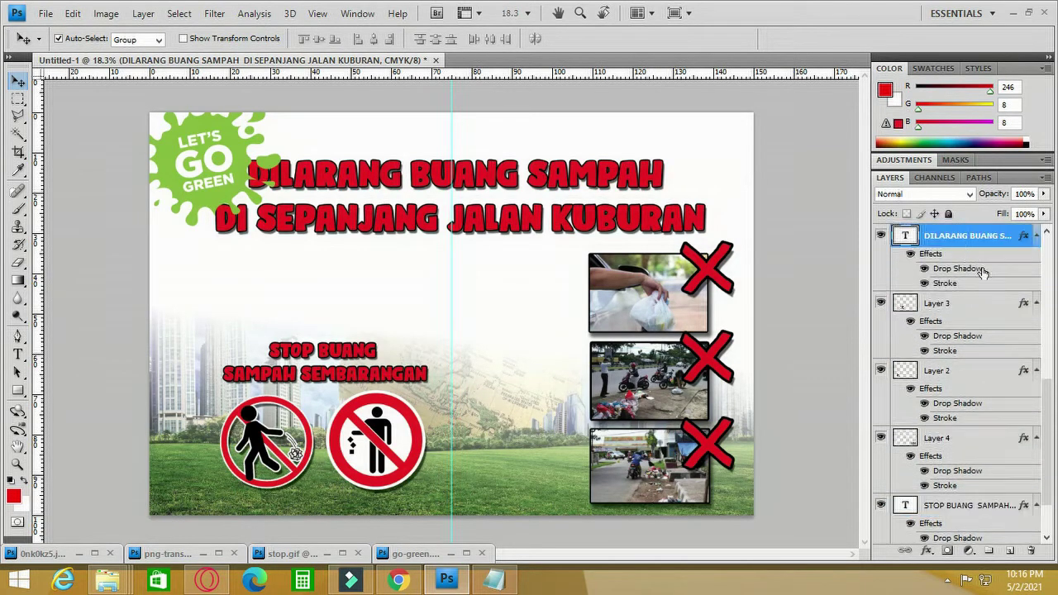
left_click_drag(1046, 413, 1047, 372)
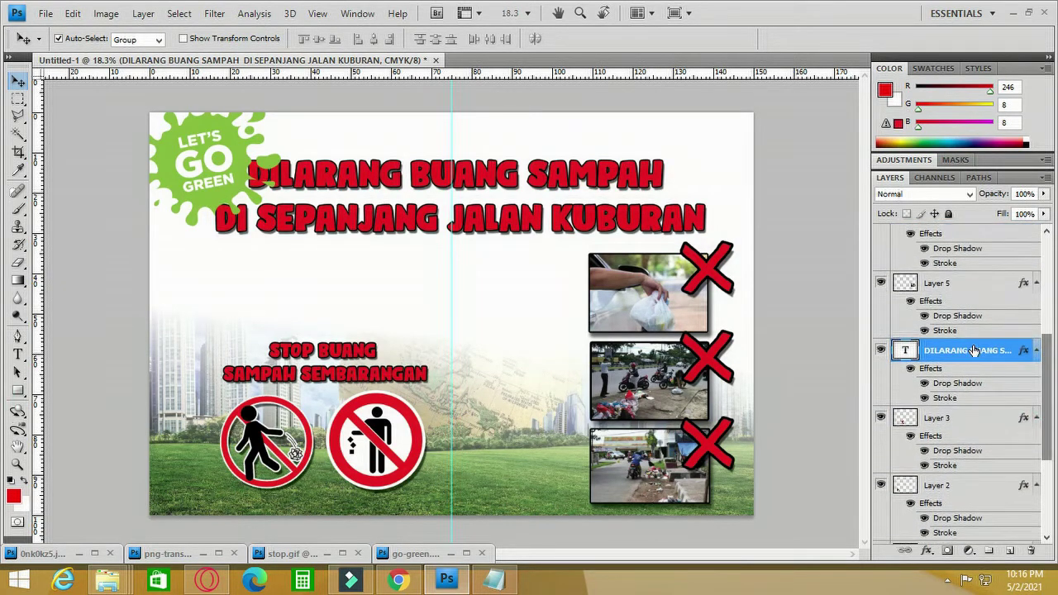
left_click_drag(967, 350, 965, 235)
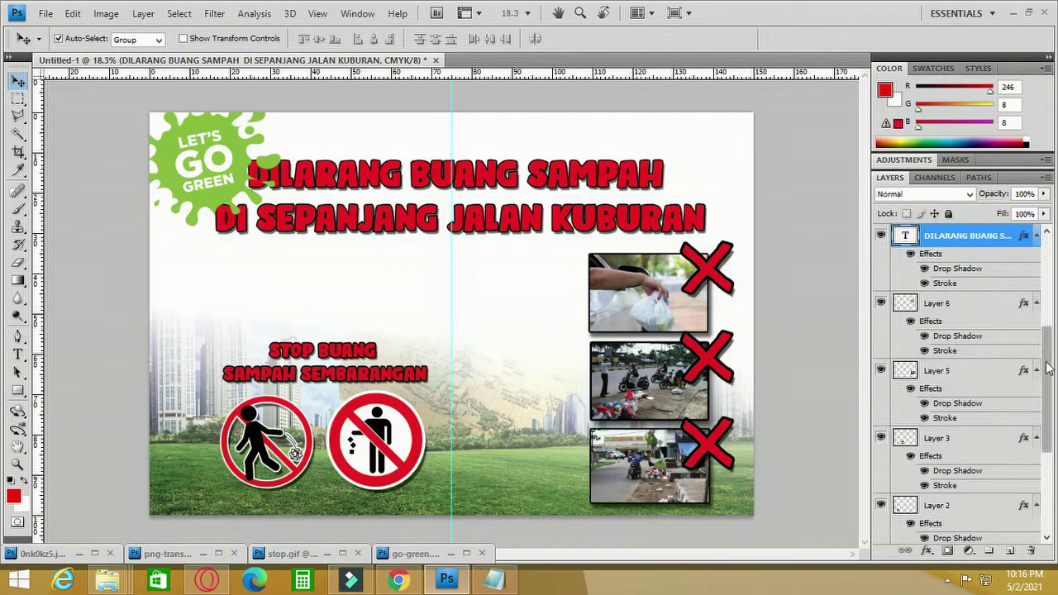
left_click_drag(1044, 386, 1025, 320)
left_click_drag(959, 386, 964, 240)
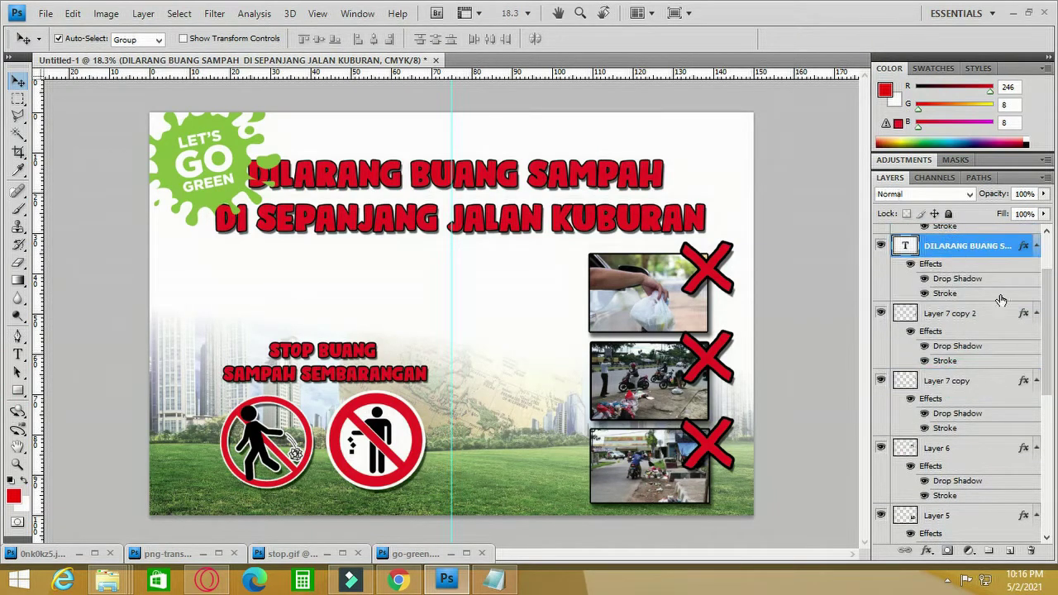
left_click_drag(1050, 341, 1048, 295)
left_click_drag(978, 329, 976, 218)
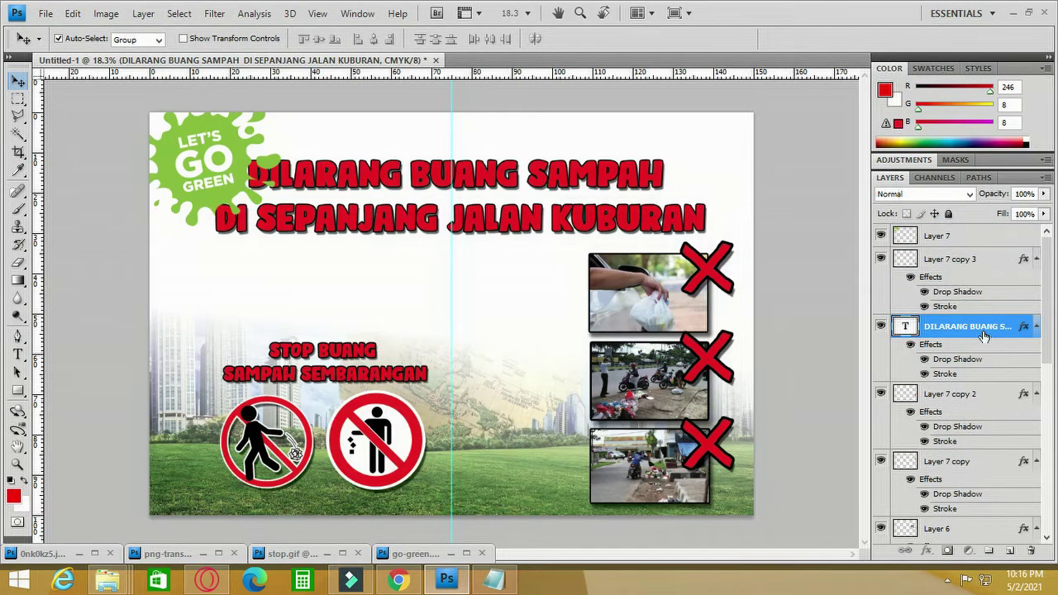
left_click_drag(984, 335, 974, 239)
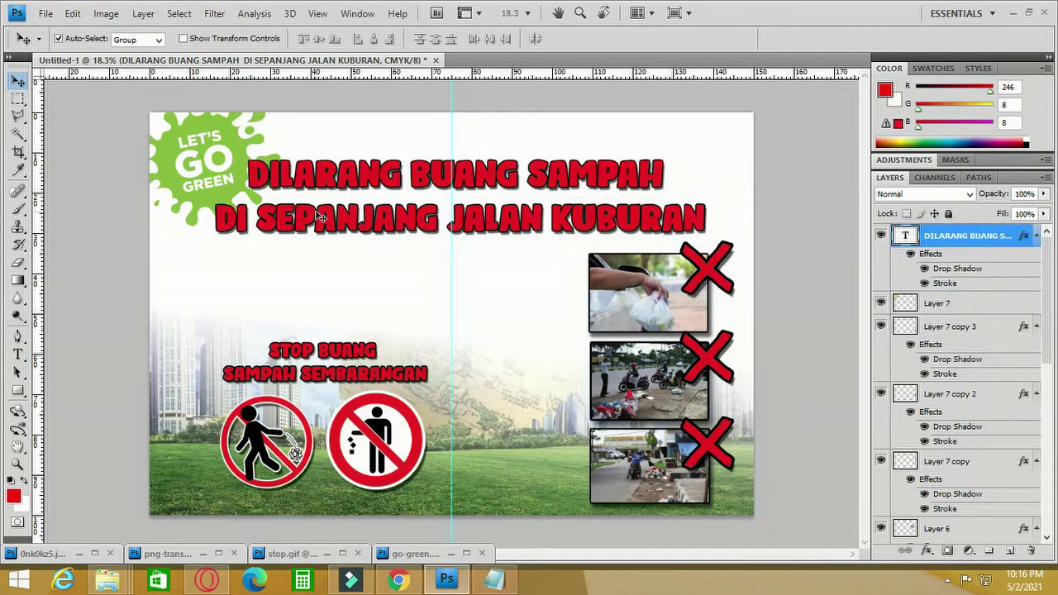
- Enlarge the Let's Go Green logo proportionally to 109.5%, keeping it in the sign's upper-left corner
left_click(208, 199)
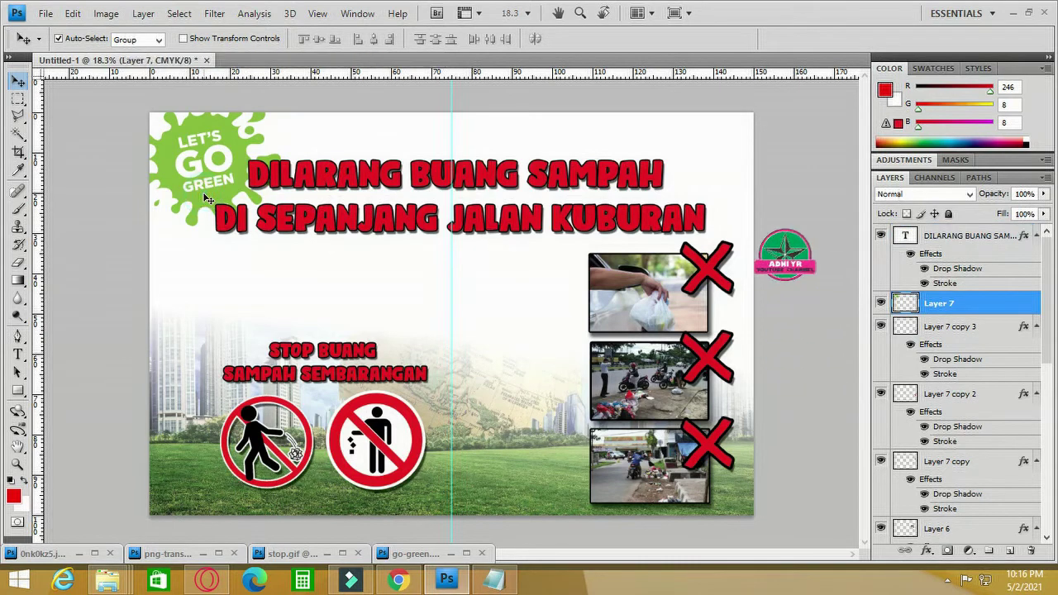
key("ctrl+t")
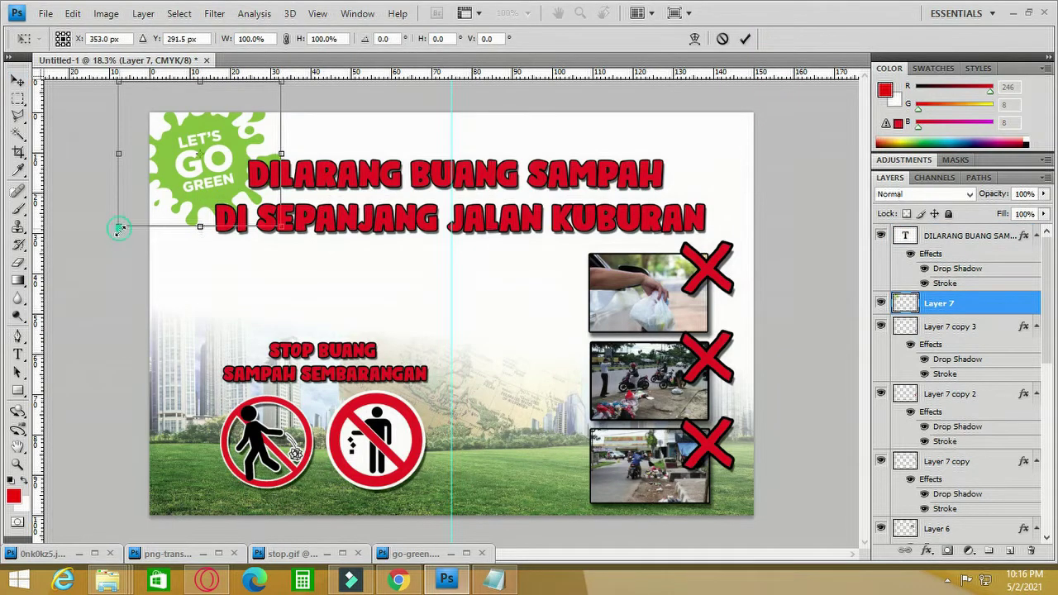
left_click_drag(118, 232, 114, 253)
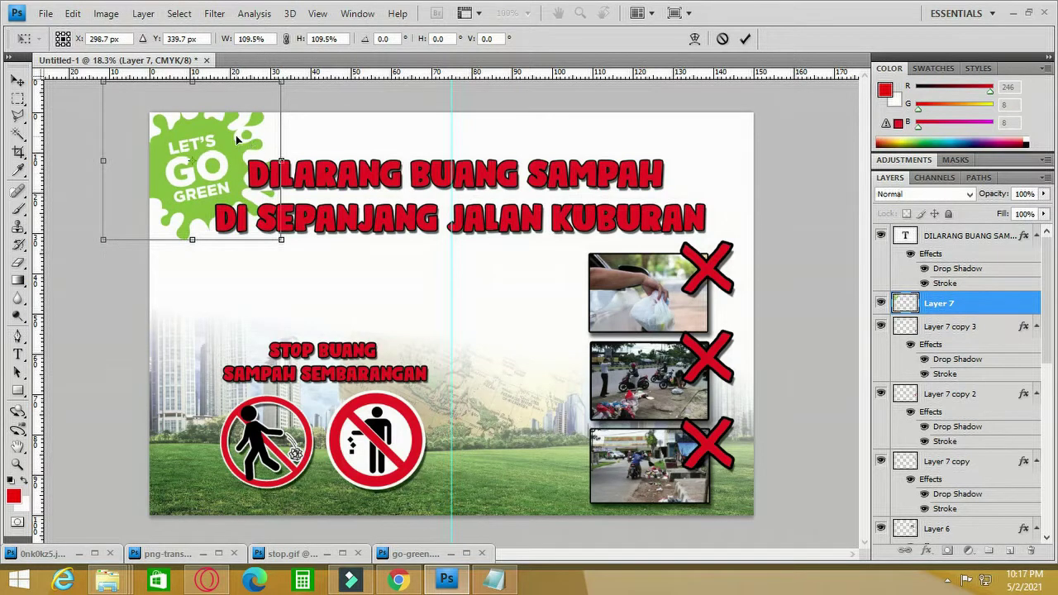
key("Return")
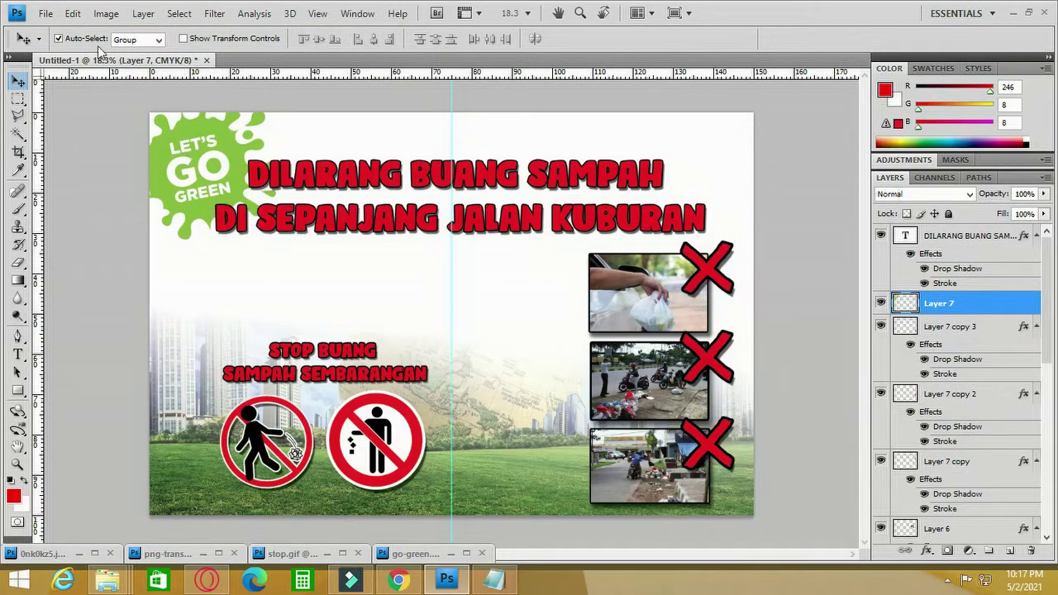
- Add a Multiply drop shadow at 75% opacity and a 120° angle to the Let's Go Green logo, with an increased distance
left_click(106, 13)
left_click(143, 13)
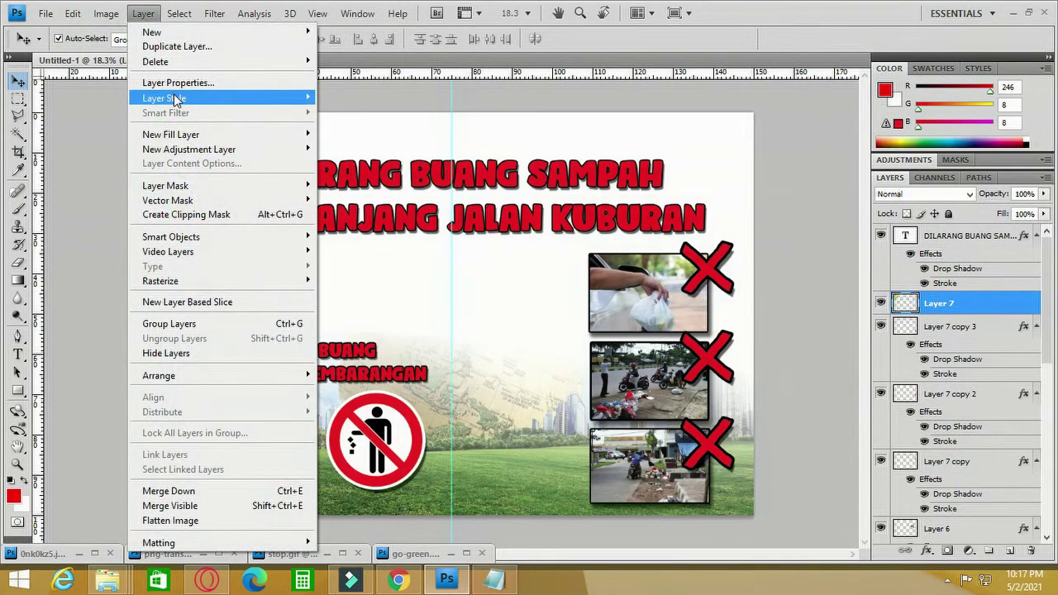
mouse_move(175, 98)
left_click(349, 114)
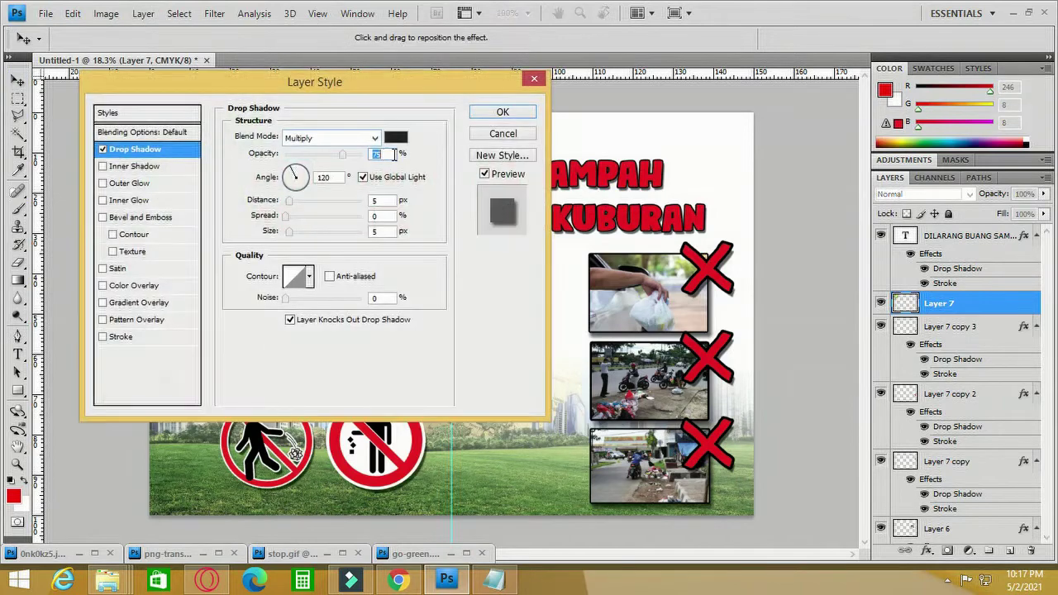
left_click_drag(418, 95, 745, 123)
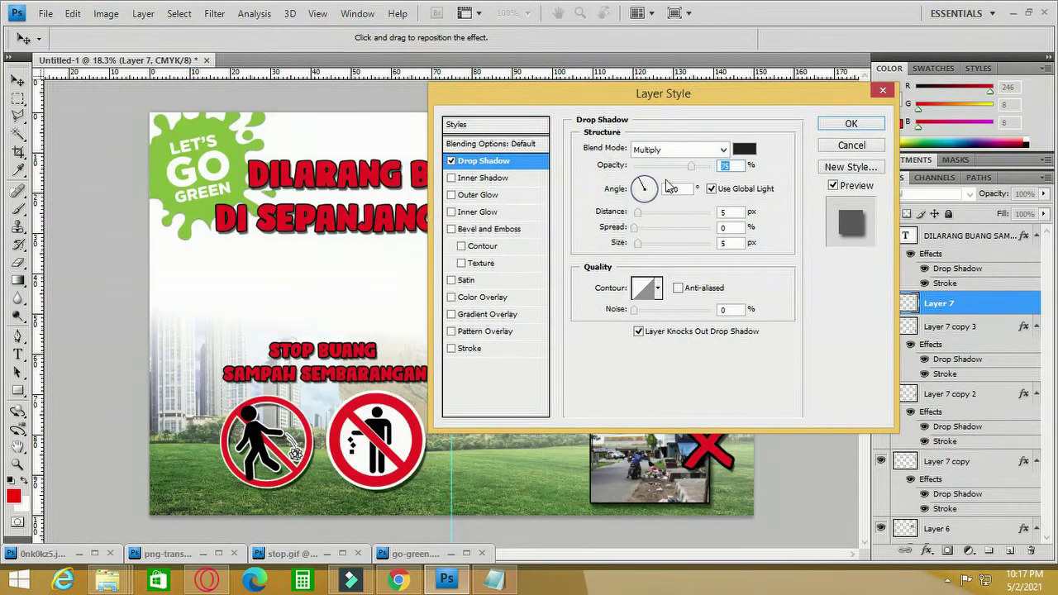
left_click_drag(637, 218, 652, 220)
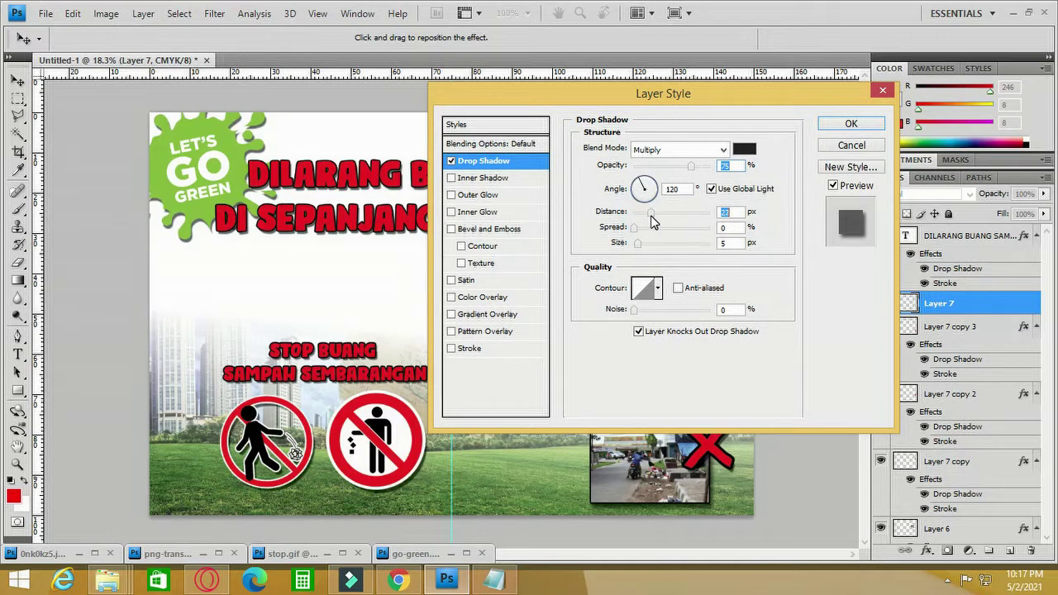
left_click(854, 124)
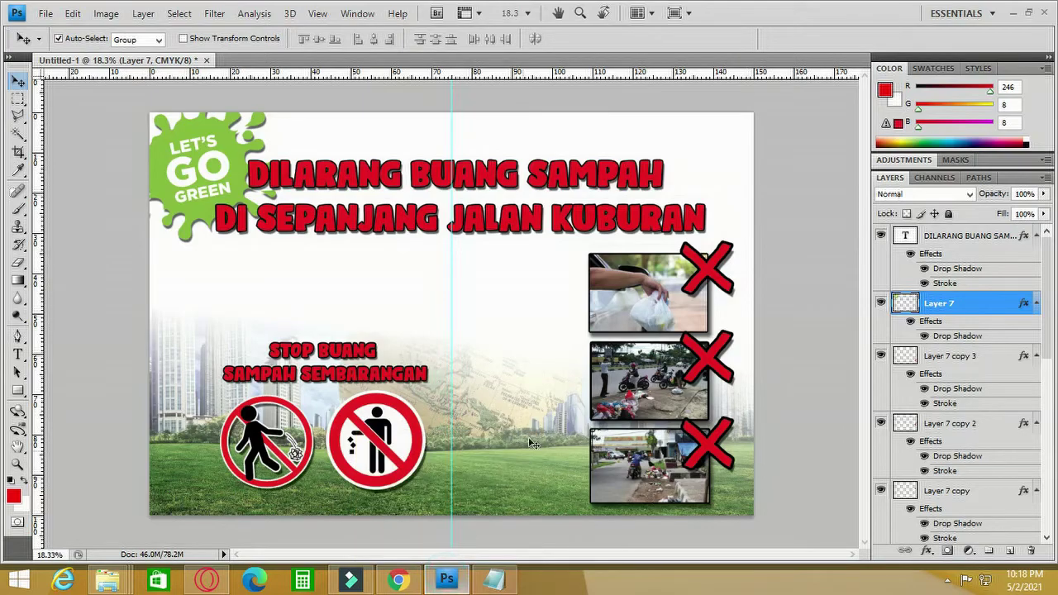
- Open the 7163629_preview image from the Documents folder, copy its leaf logo below the sign's heading, and close the source image
left_click(442, 581)
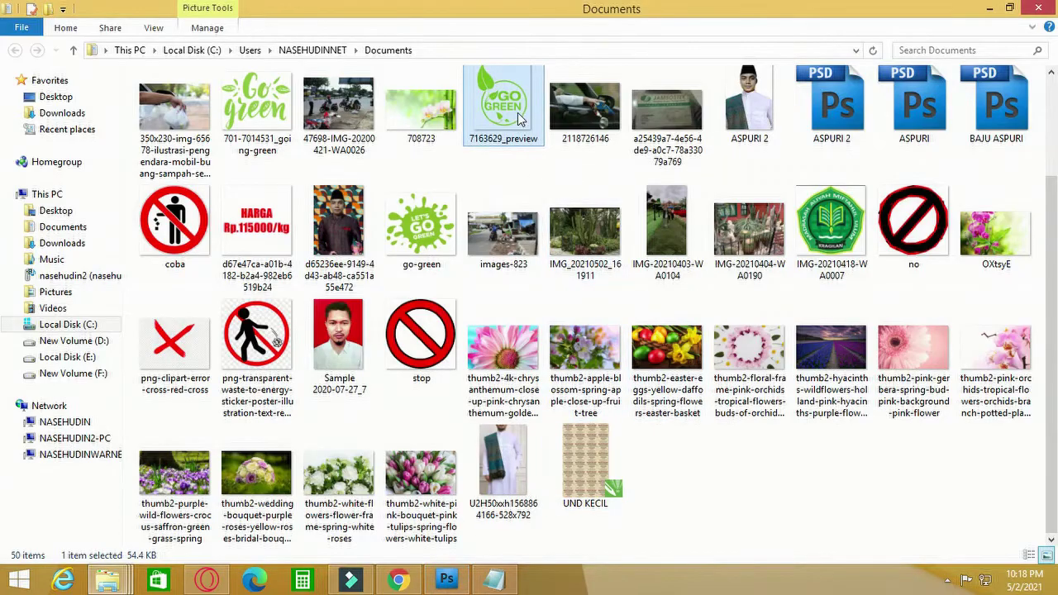
left_click_drag(522, 117, 496, 331)
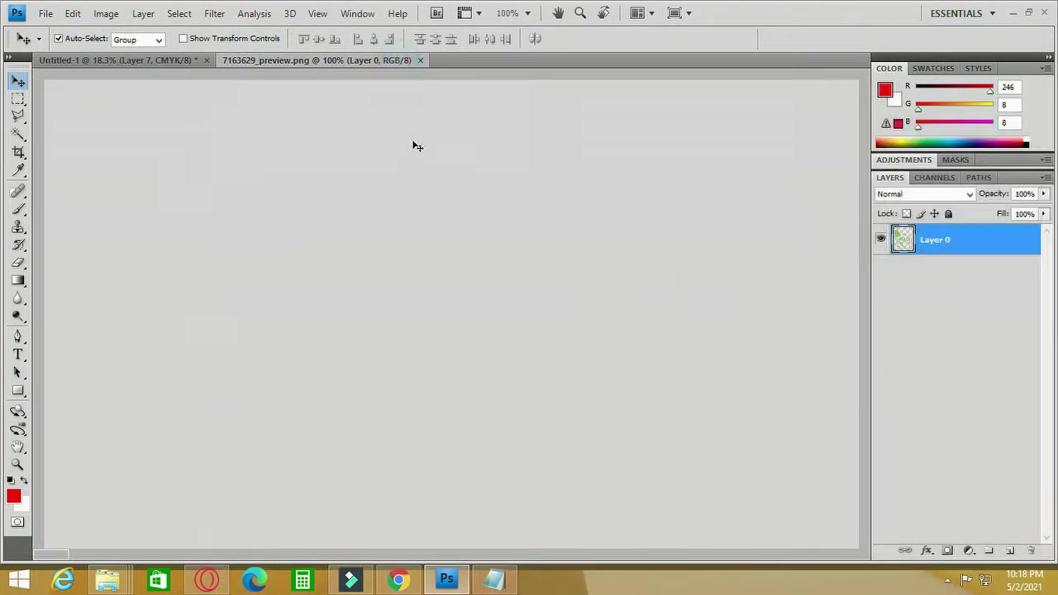
left_click_drag(417, 146, 345, 238)
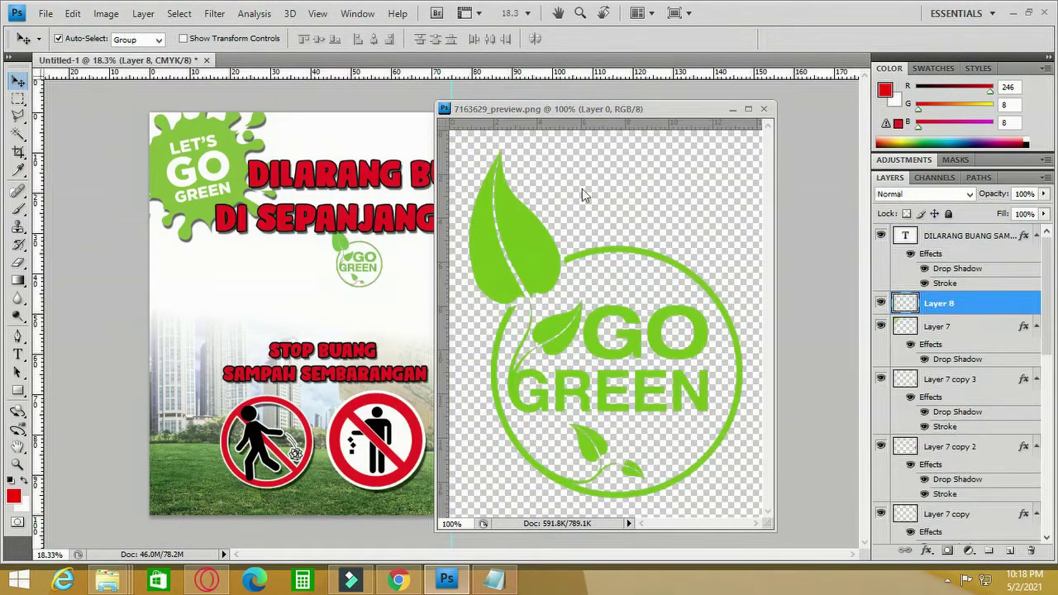
left_click(765, 110)
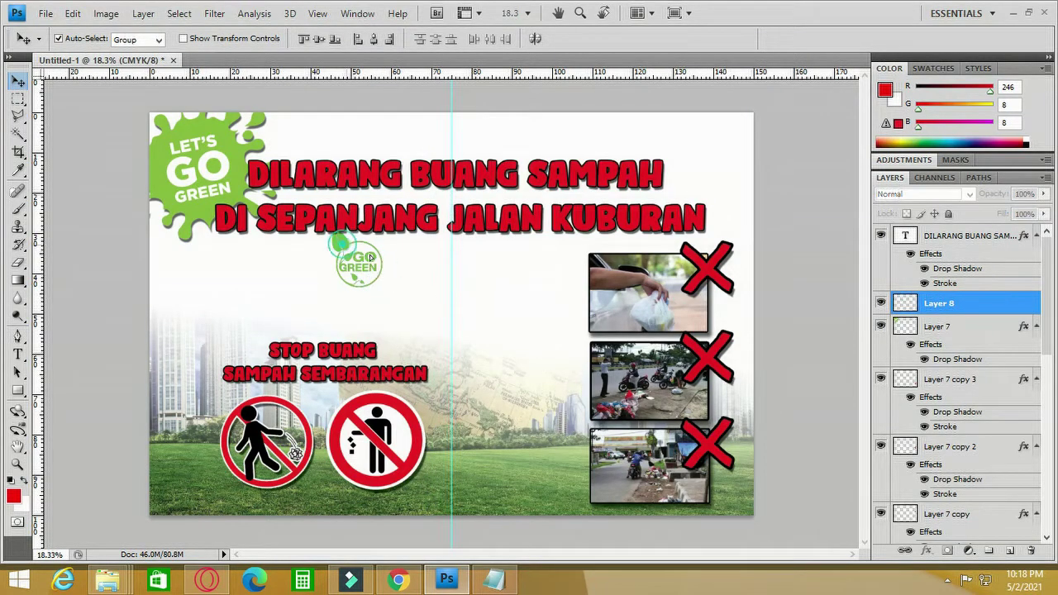
left_click_drag(343, 253, 477, 309)
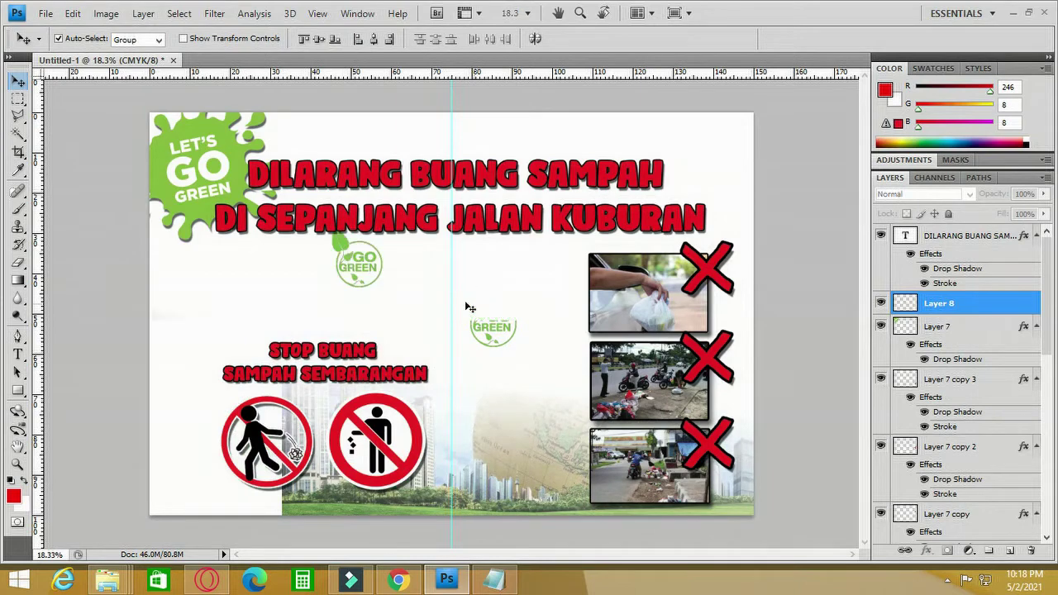
left_click(338, 244)
key("ctrl+z")
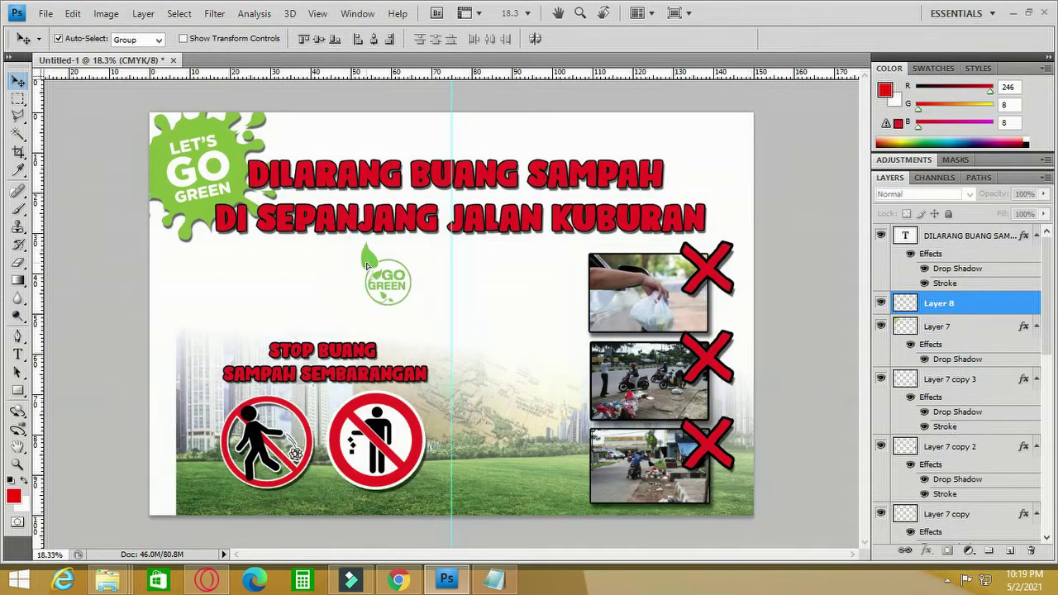
key("ctrl+alt+z")
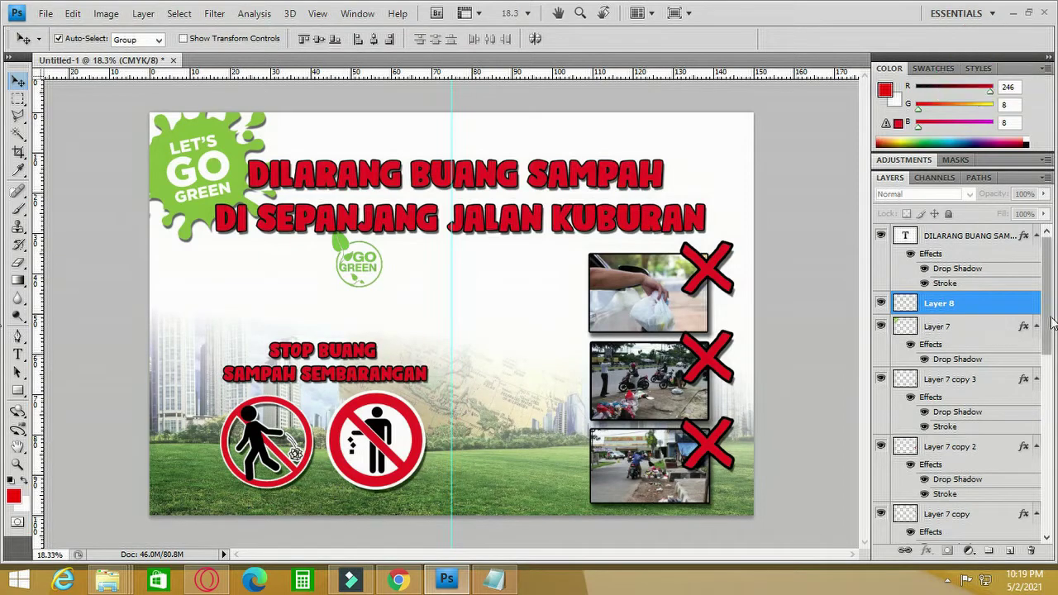
- Select only the Go Green leaf logo's layer and enlarge the logo proportionally to 161.4%, placing it below the heading
scroll(992, 348, "down", 10)
left_click(975, 510)
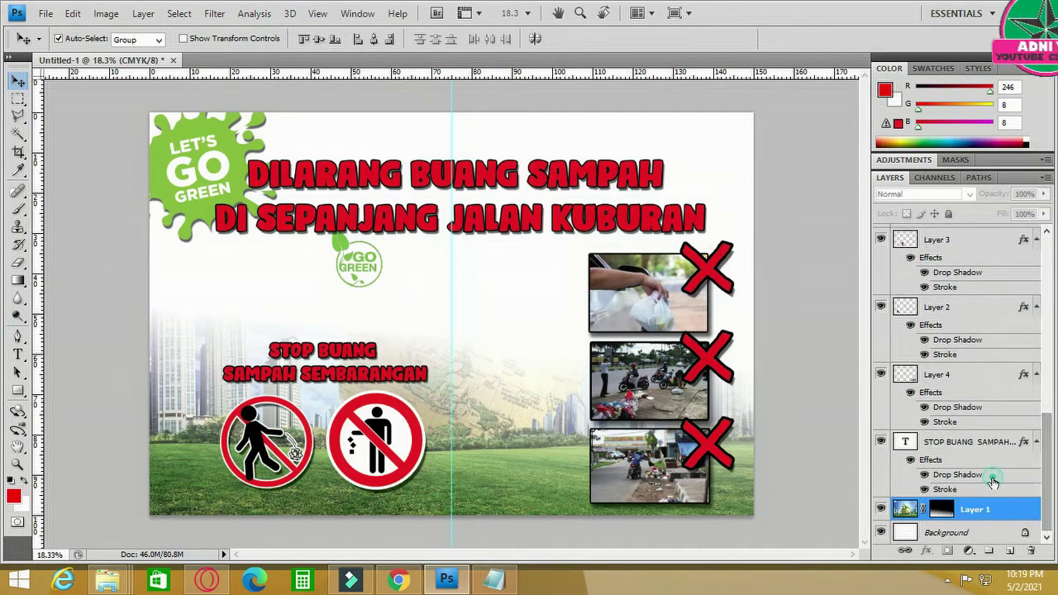
left_click(976, 441)
left_click_drag(1046, 496, 1040, 294)
left_click_drag(349, 248, 557, 232)
key("ctrl+t")
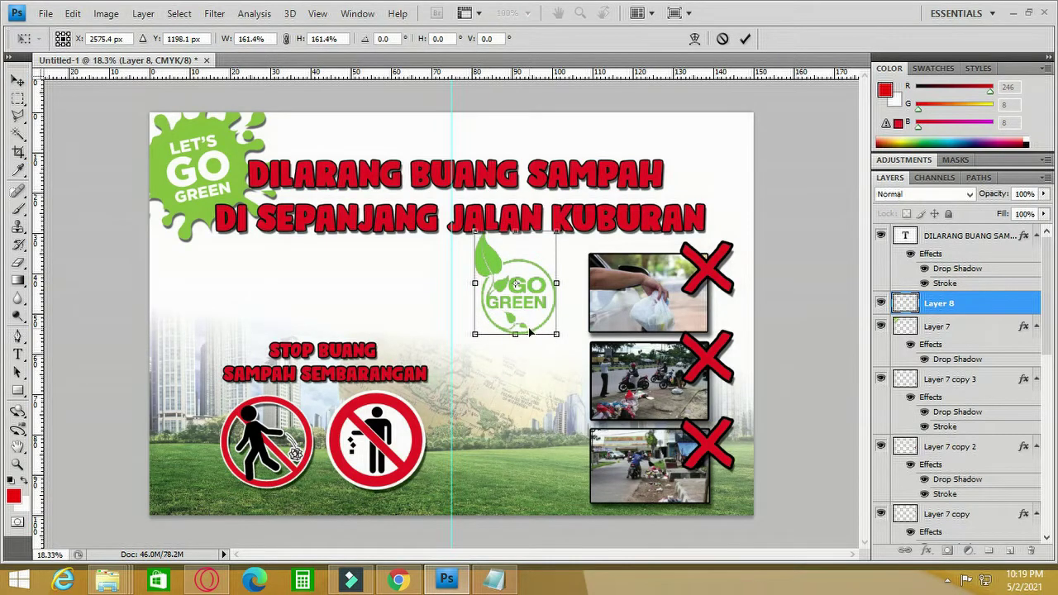
key("Return")
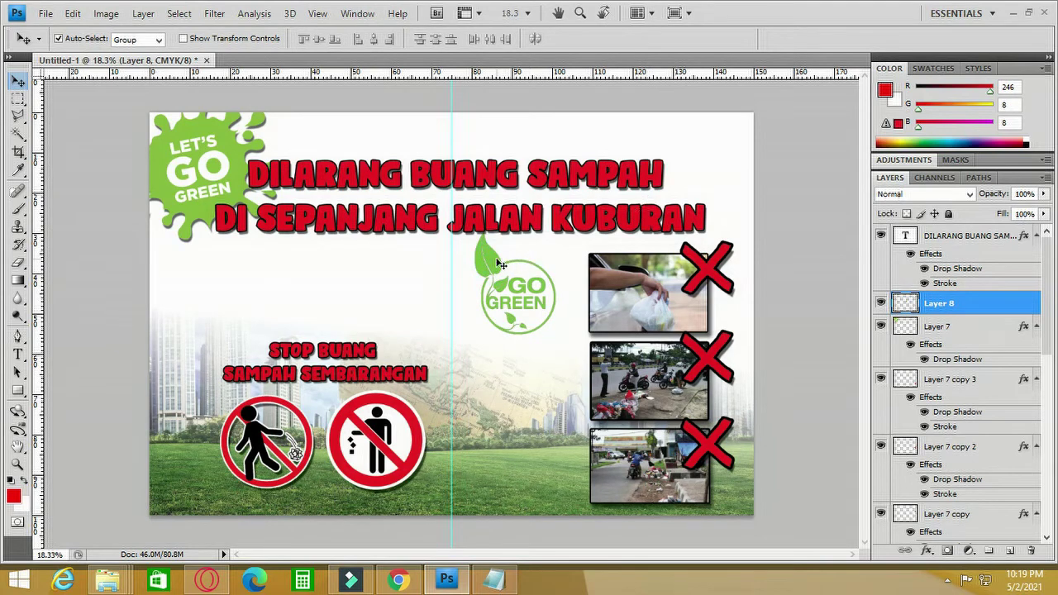
- Move the Go Green leaf logo to the sign's upper-right corner, enlarge it proportionally to 118.3%, and nudge it slightly right
left_click_drag(531, 242, 686, 137)
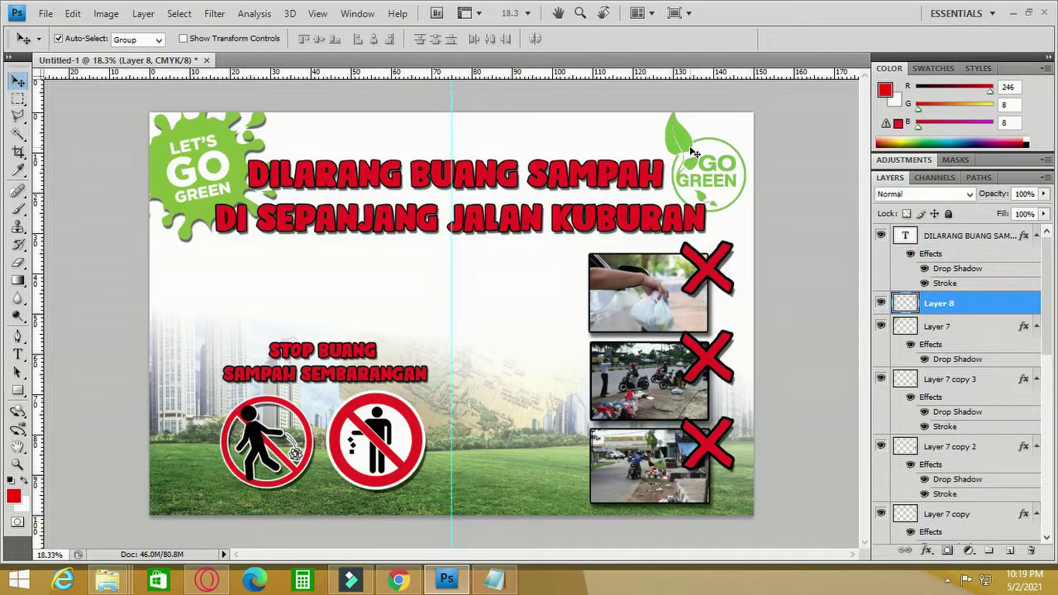
key("ctrl+t")
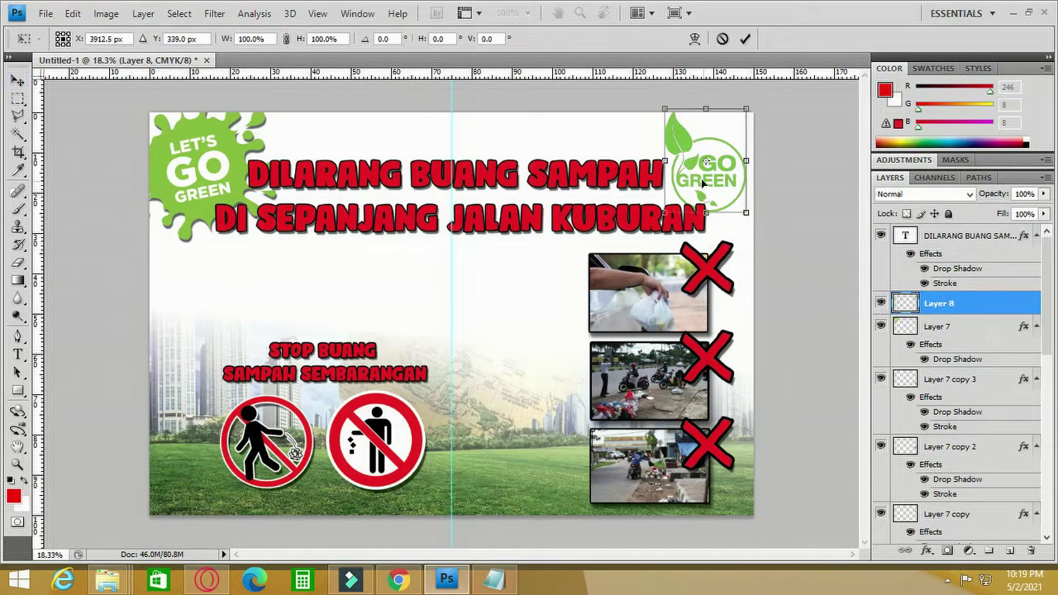
left_click_drag(661, 109, 643, 93)
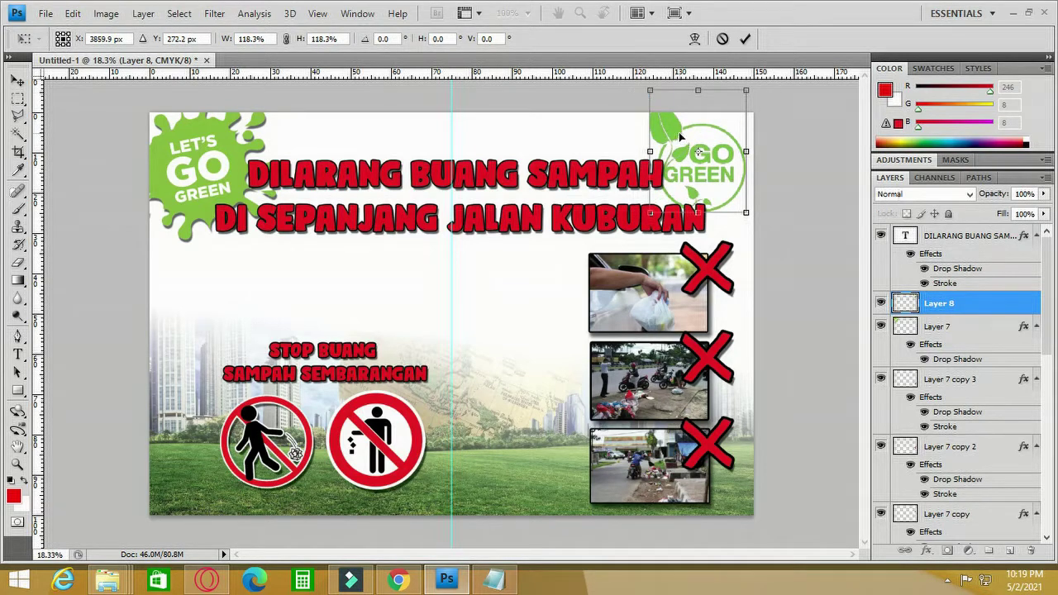
key("Return")
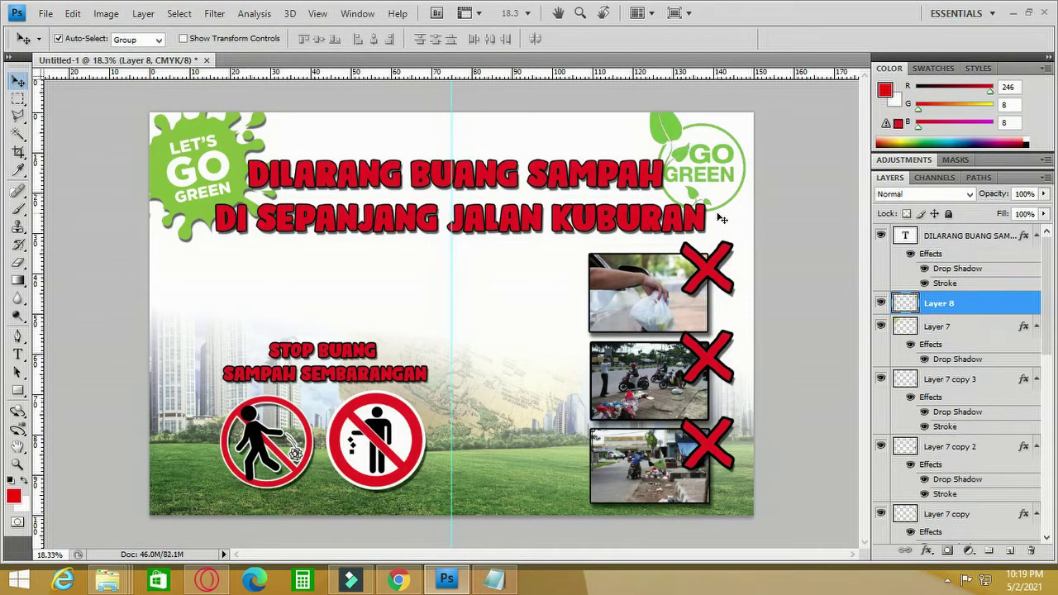
key("shift+Right")
key("shift+Right")
key("shift+Right")
key("shift+Down")
key("shift+Down")
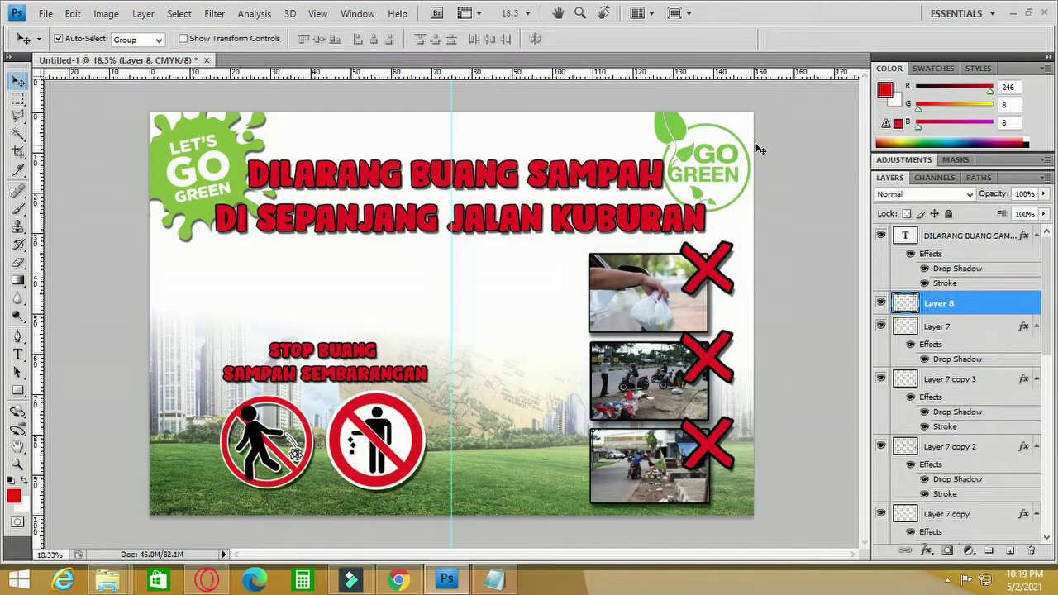
- Move the Go Green leaf logo to the sign's centre below the heading and enlarge it proportionally to 132.2%
left_click_drag(677, 138, 480, 305)
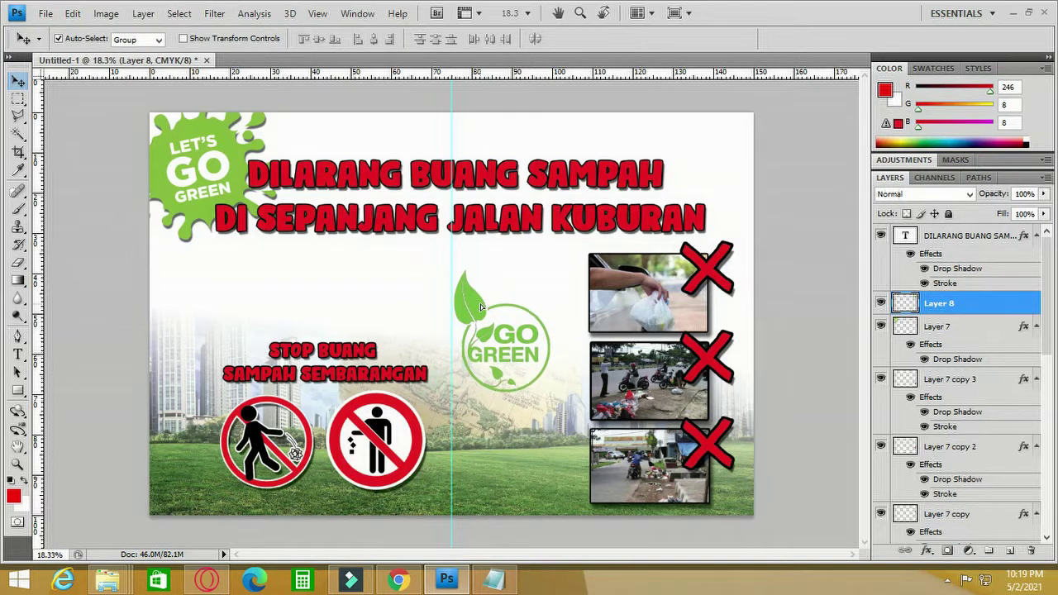
key("ctrl+t")
left_click_drag(452, 267, 411, 242)
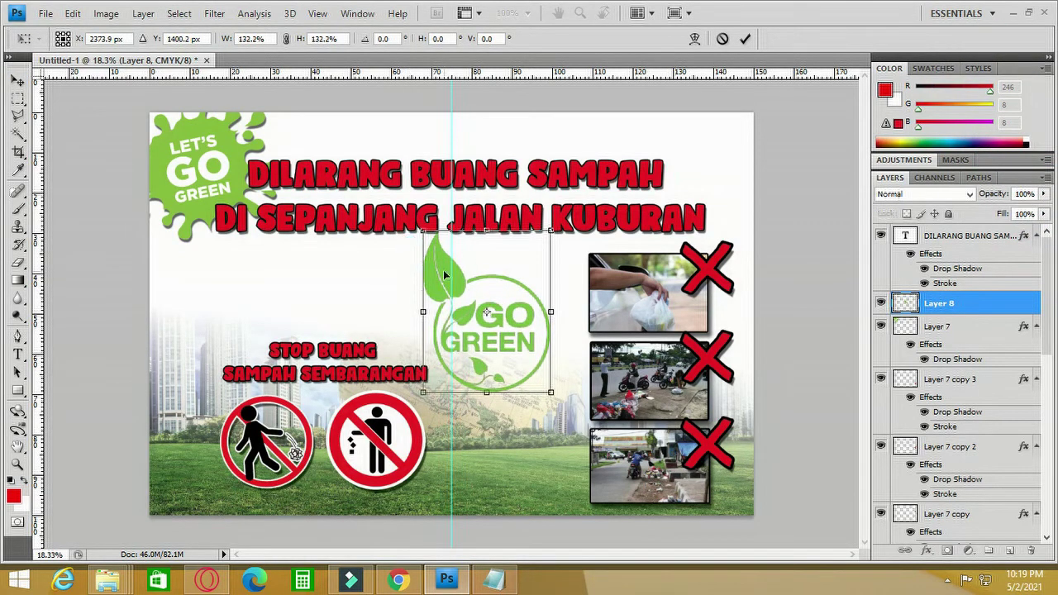
key("Return")
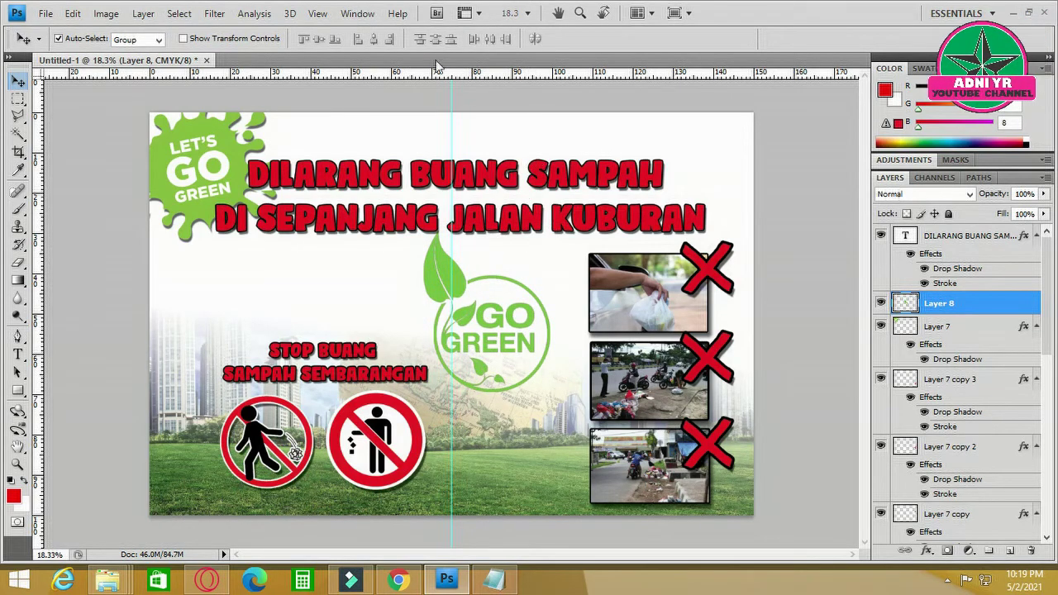
- Add a Multiply drop shadow to the leaf logo at 75% opacity, 120° angle, 15 px distance and 0 px size
left_click(107, 14)
mouse_move(143, 14)
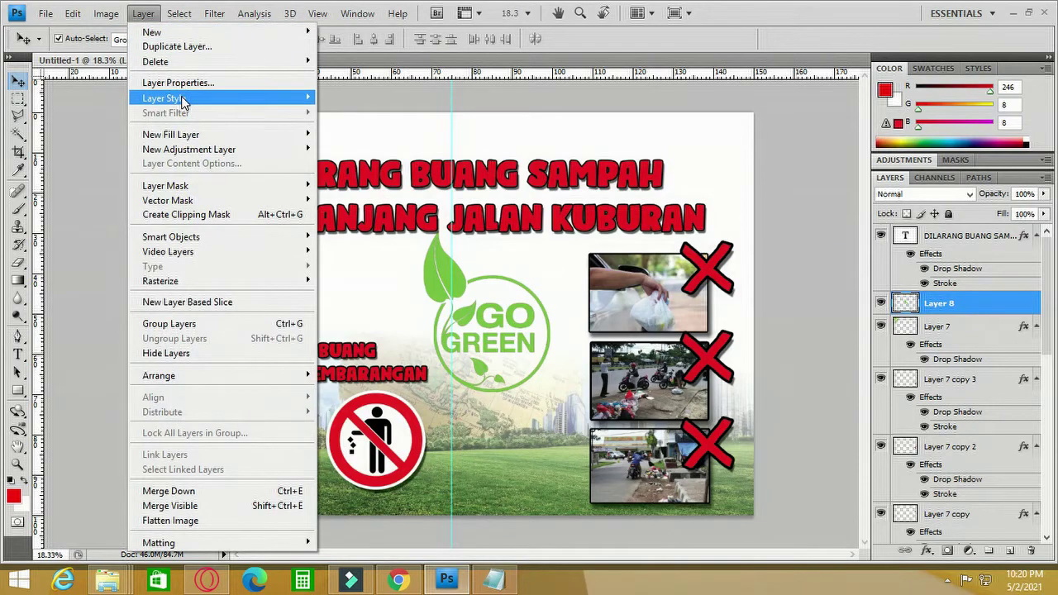
mouse_move(184, 100)
left_click(347, 116)
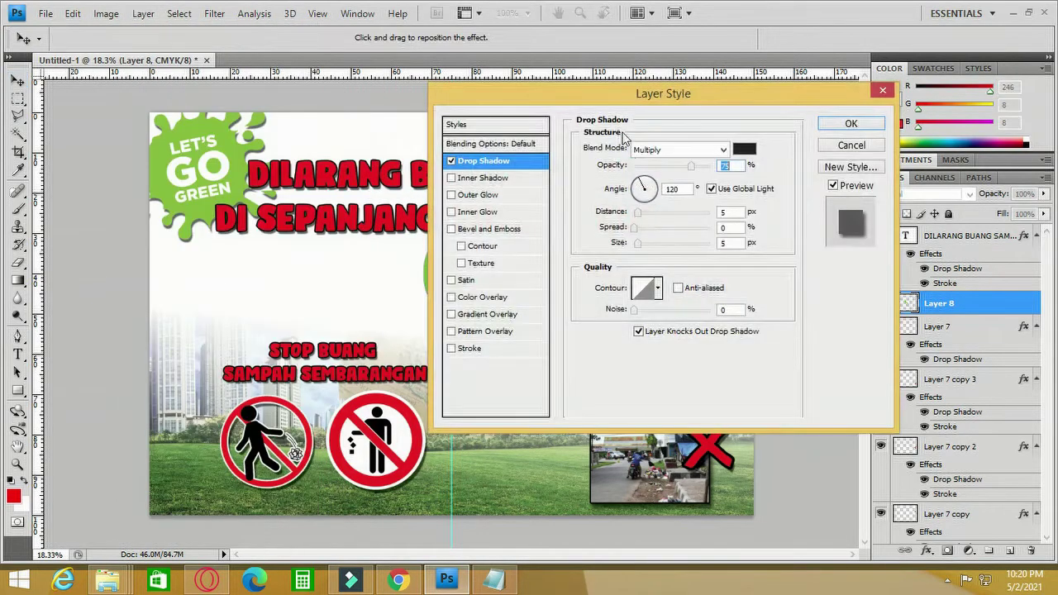
left_click_drag(608, 92, 755, 91)
left_click_drag(786, 212, 769, 248)
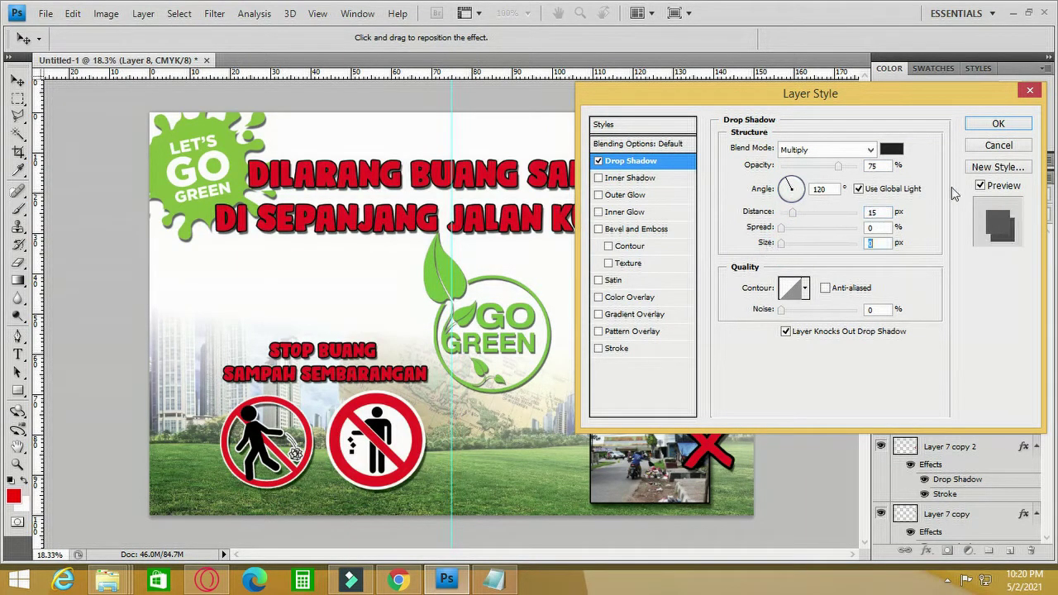
left_click(998, 124)
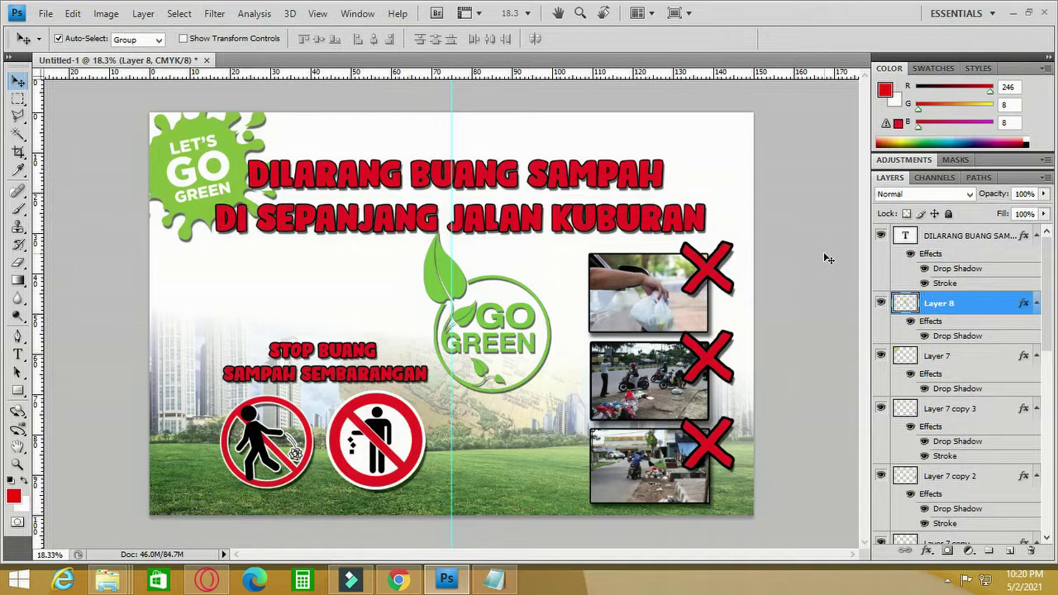
- Set the font size of the STOP BUANG line above the prohibition symbols to 250 pt
key("t")
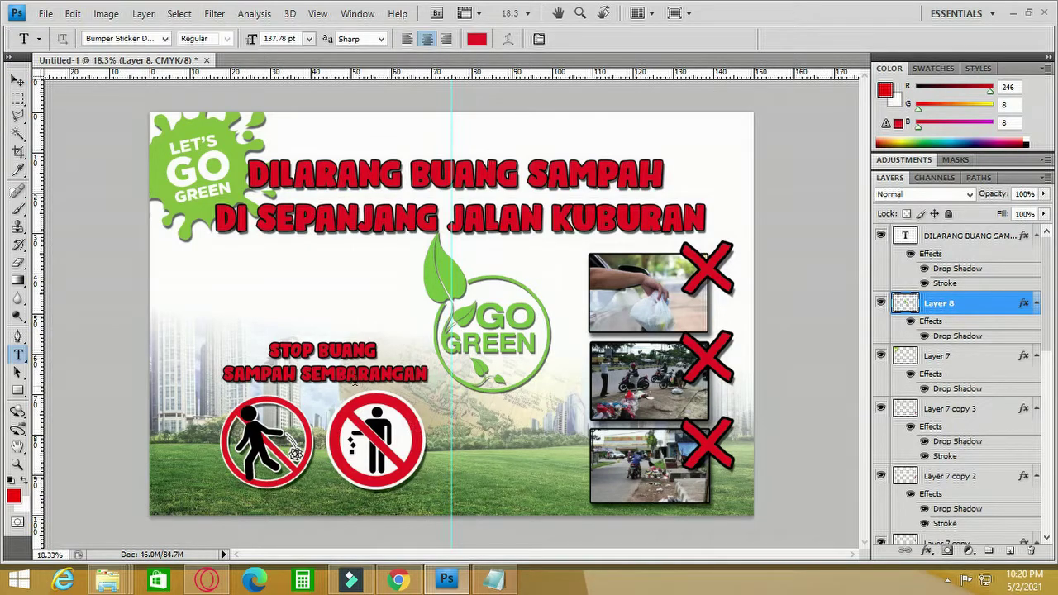
left_click(330, 351)
left_click_drag(266, 350, 400, 359)
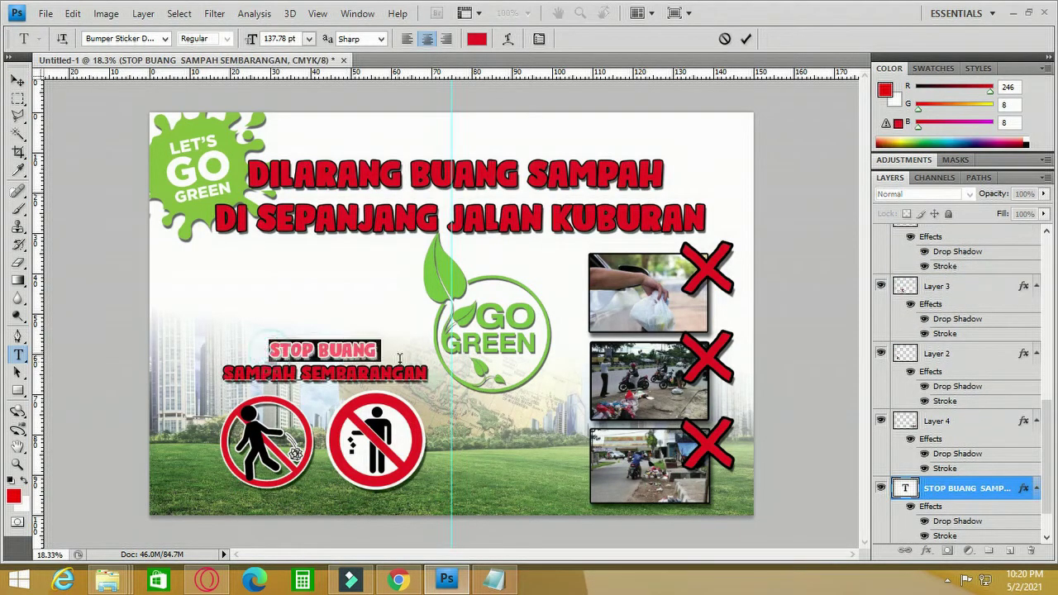
left_click(308, 39)
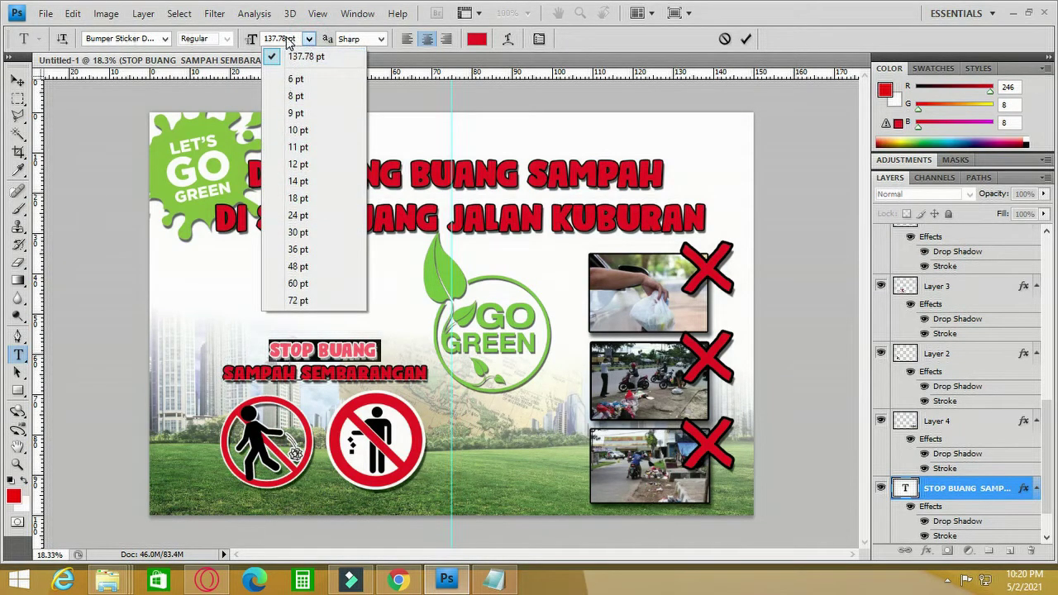
left_click(286, 39)
left_click(280, 39)
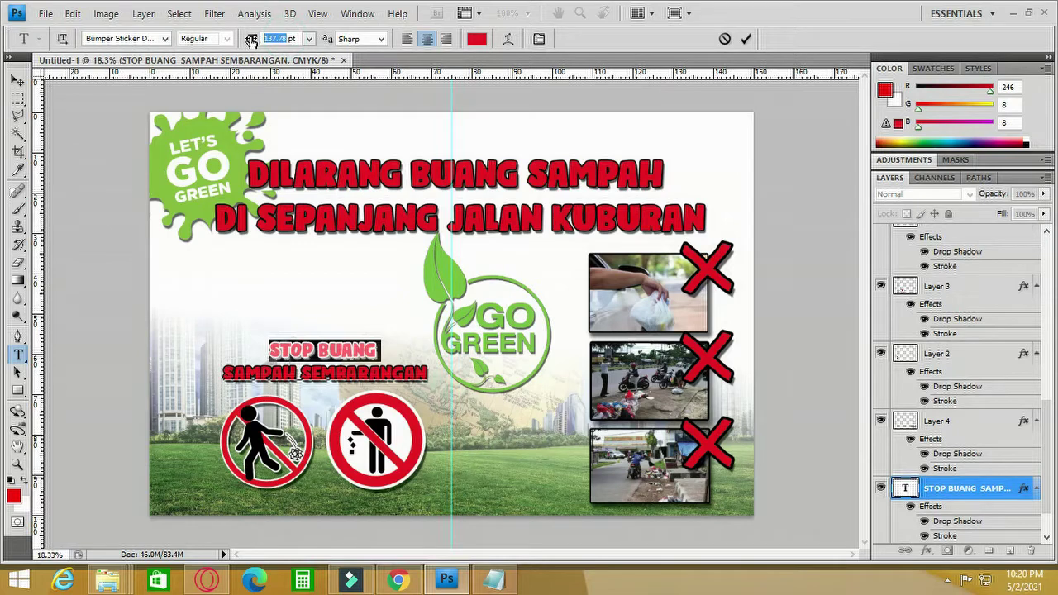
type("200")
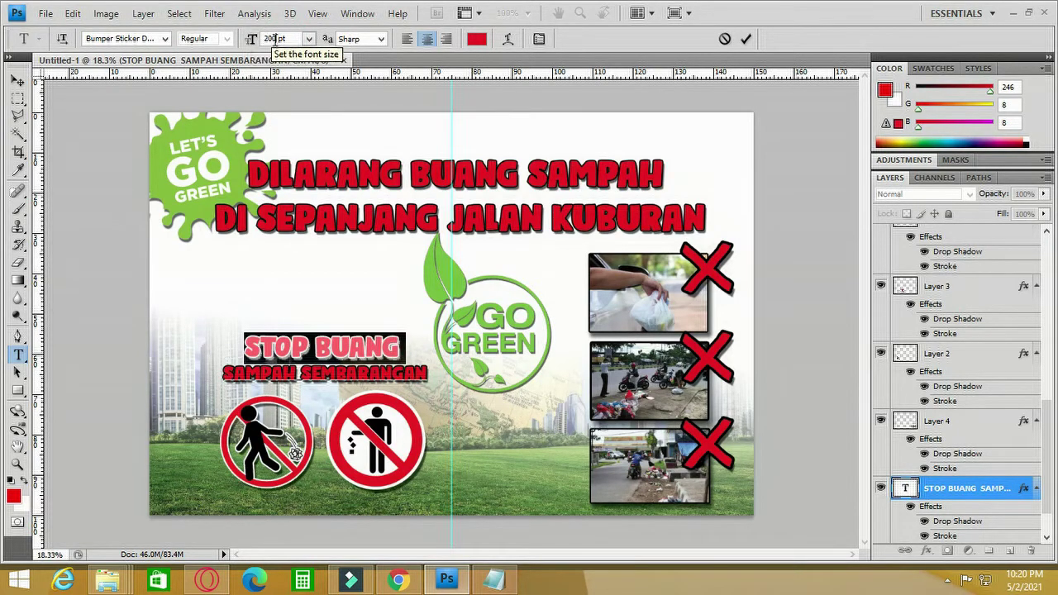
double_click(273, 38)
type("250")
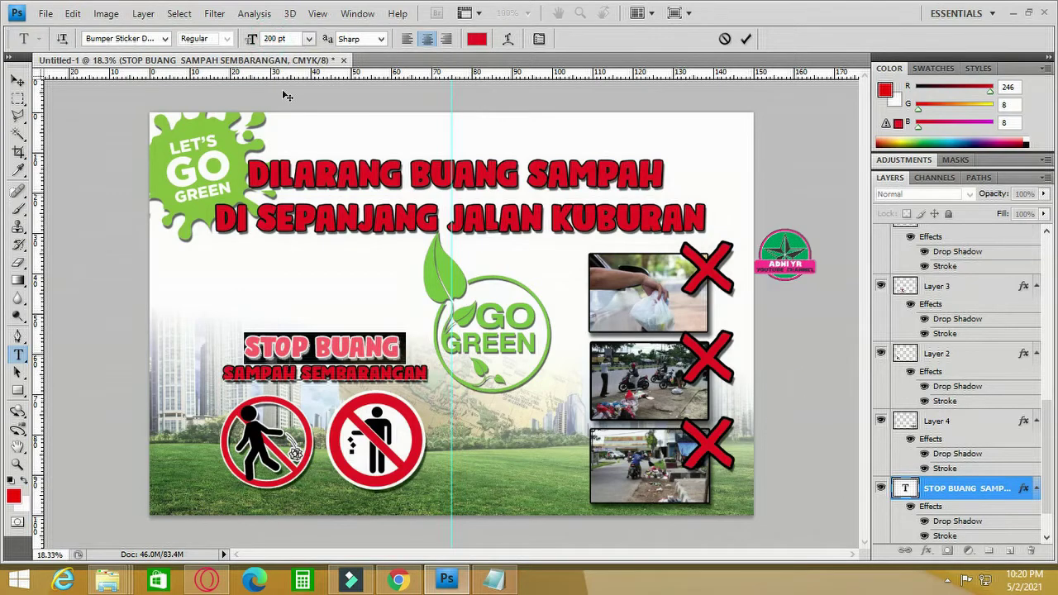
key("Return")
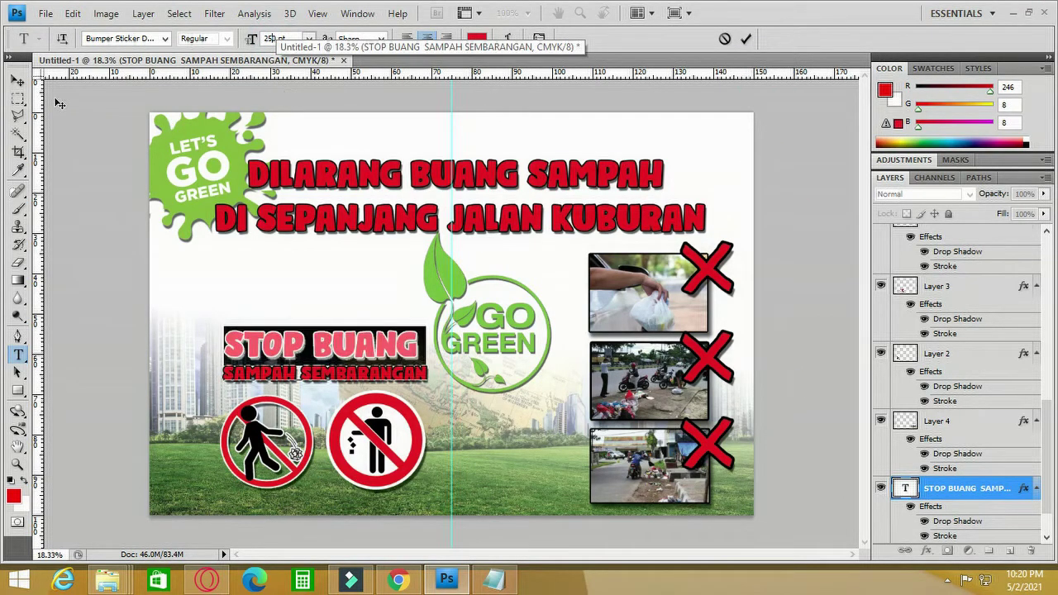
left_click(17, 81)
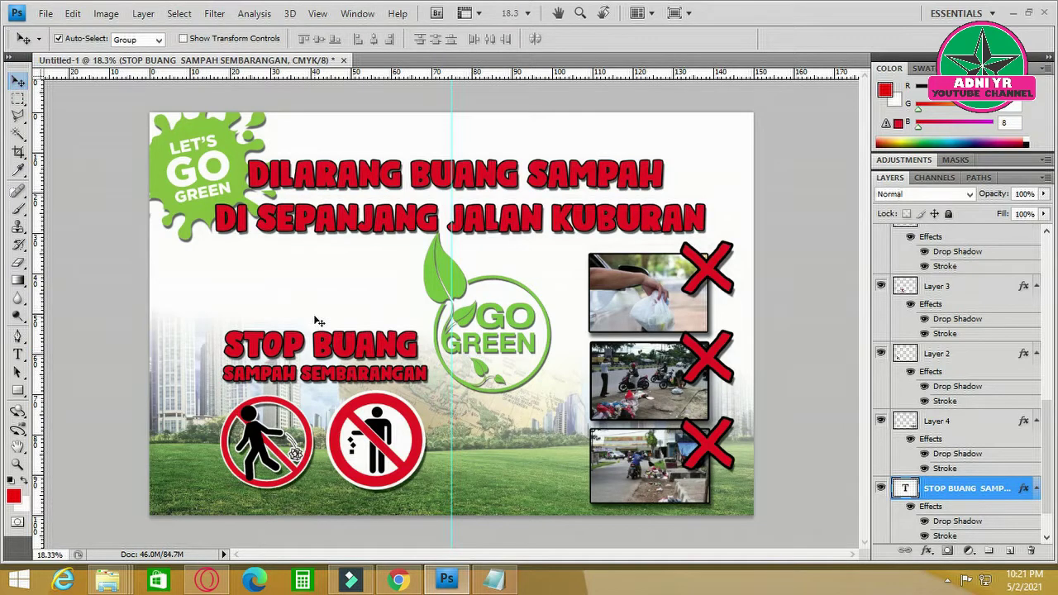
- Try left alignment on the whole STOP BUANG SAMPAH SEMBARANGAN text and return it to centre alignment
left_click(18, 354)
left_click(293, 361)
key("ctrl+a")
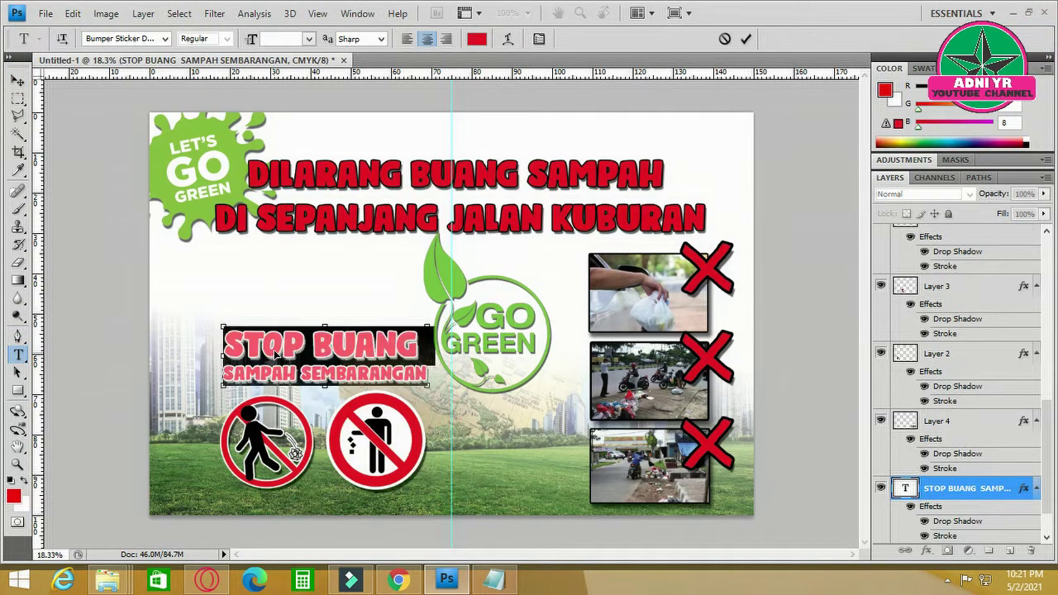
left_click(407, 39)
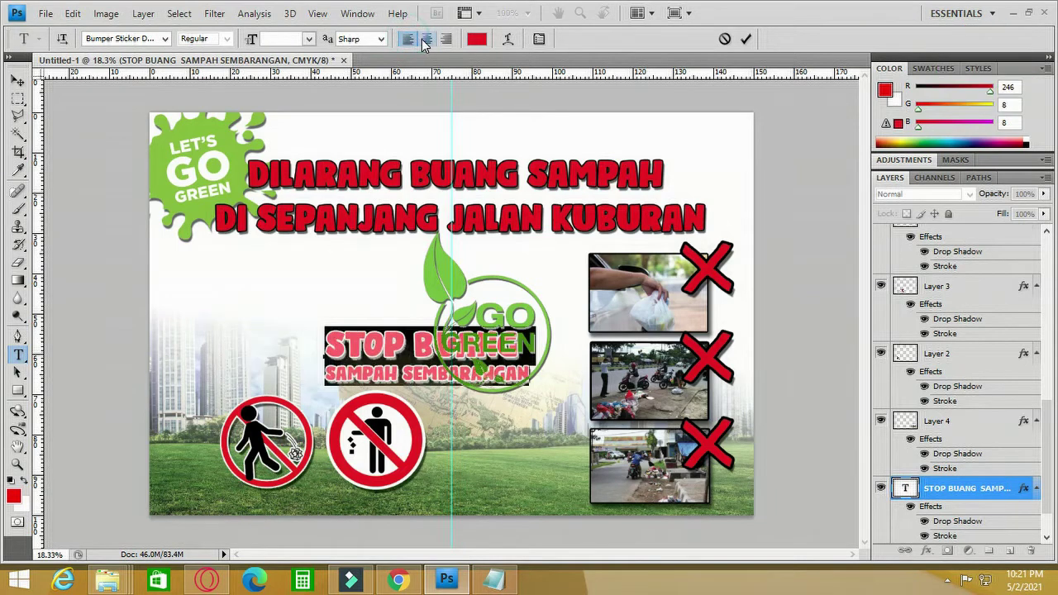
left_click(426, 39)
left_click(18, 80)
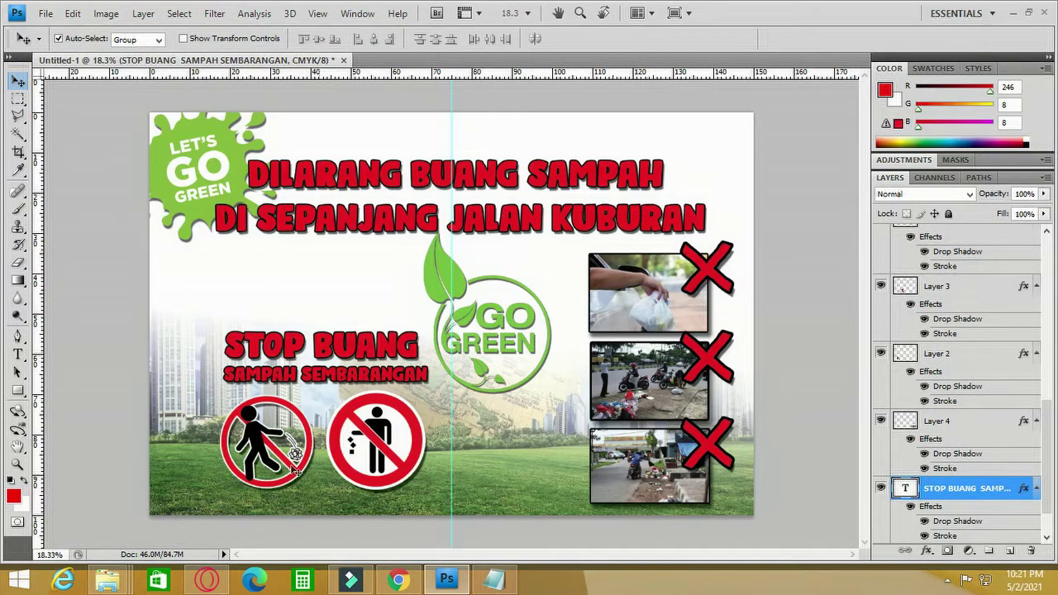
- Open the no.gif prohibition symbol from the Documents folder in Photoshop and float its window over the sign
left_click(210, 584)
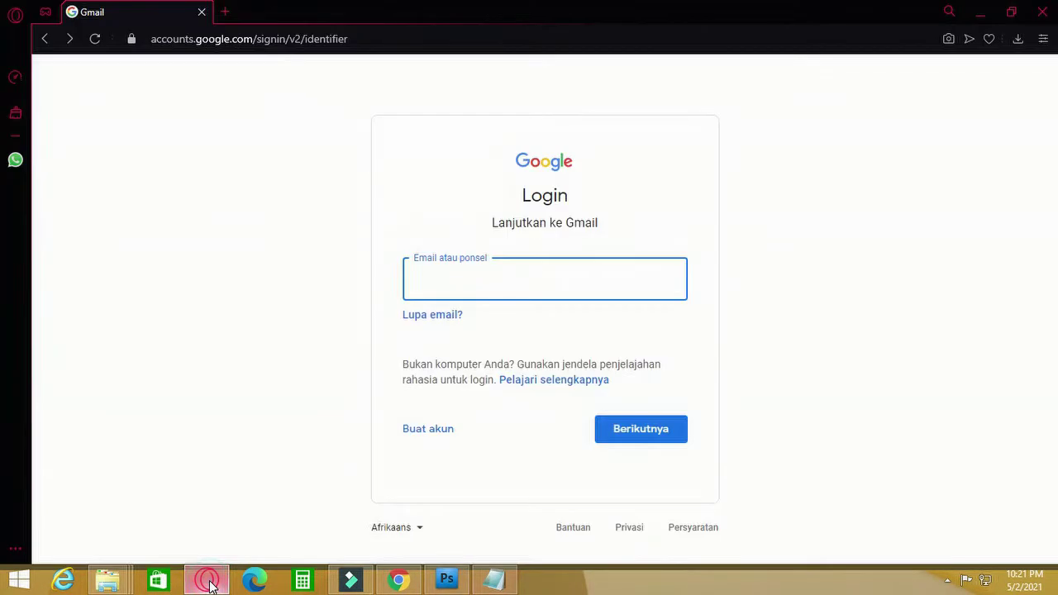
left_click(209, 584)
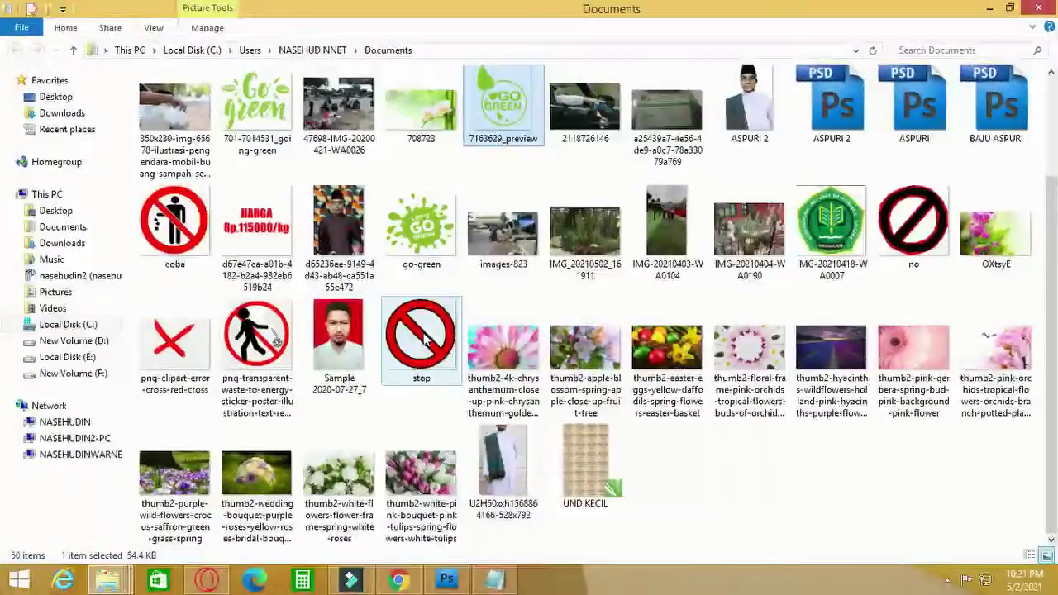
left_click_drag(914, 236, 453, 372)
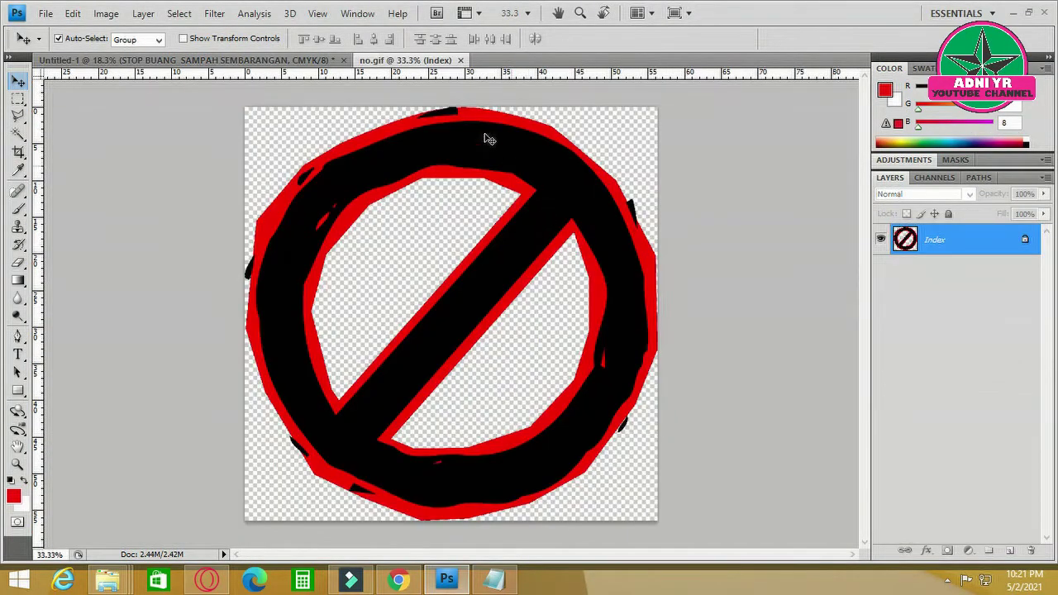
left_click_drag(429, 64, 425, 103)
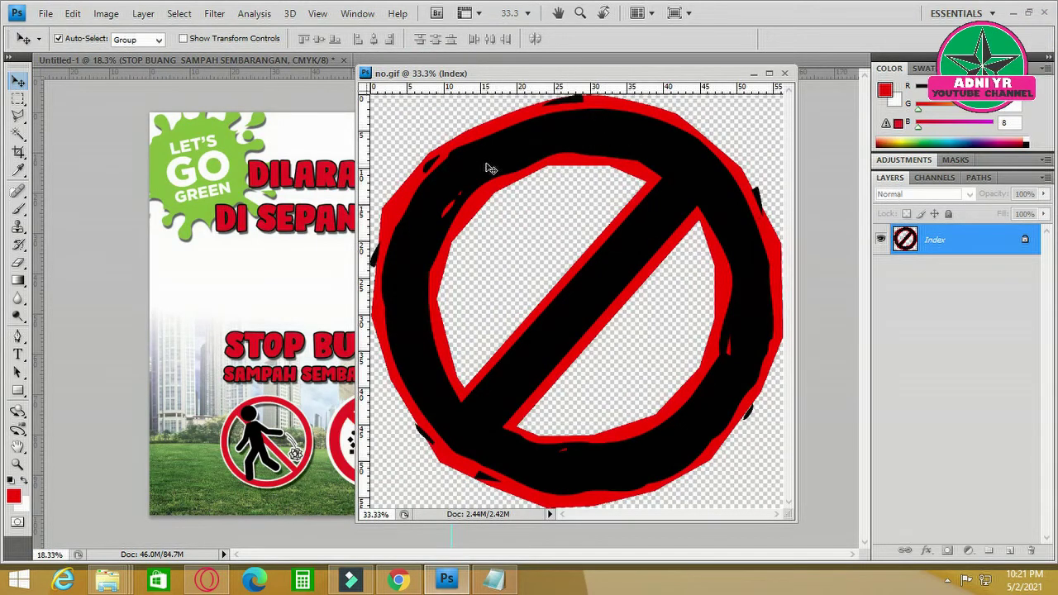
- Isolate the no.gif prohibition symbol from its outer background with the Magic Wand and paste a copy of it into the sign
left_click_drag(487, 168, 291, 139)
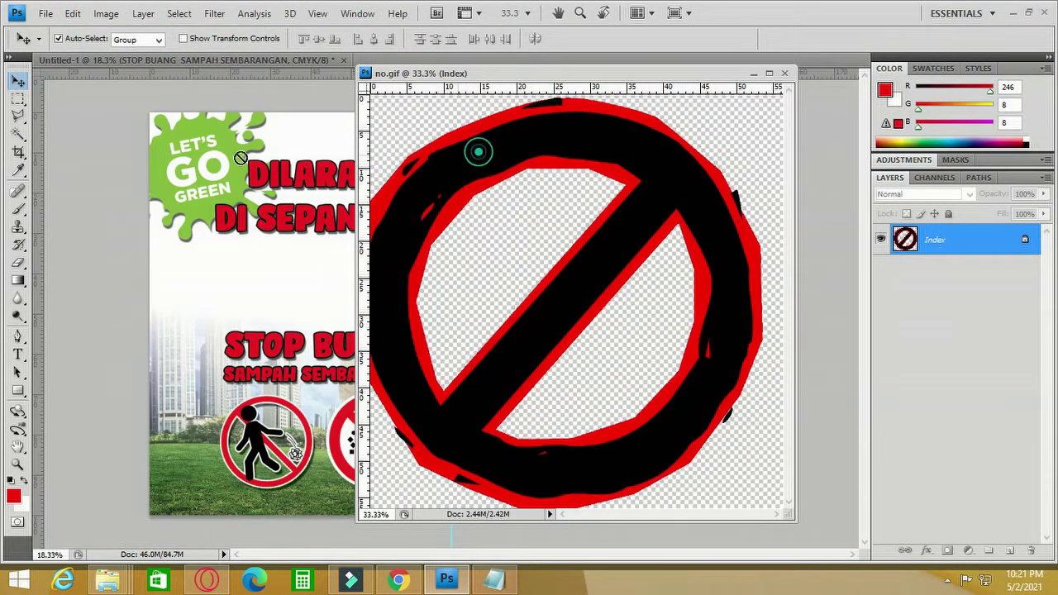
left_click(19, 133)
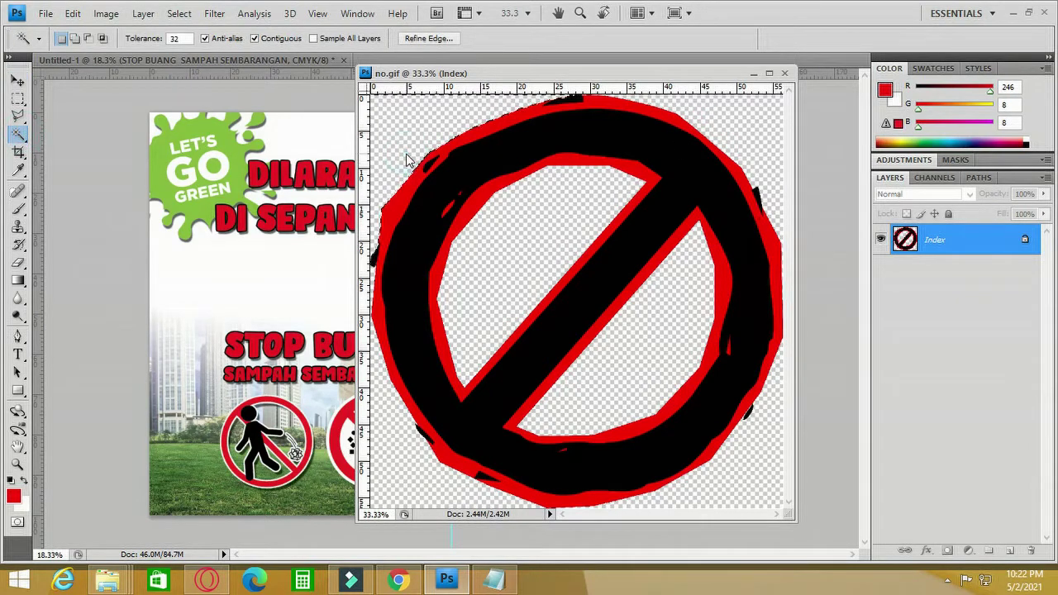
left_click(730, 111)
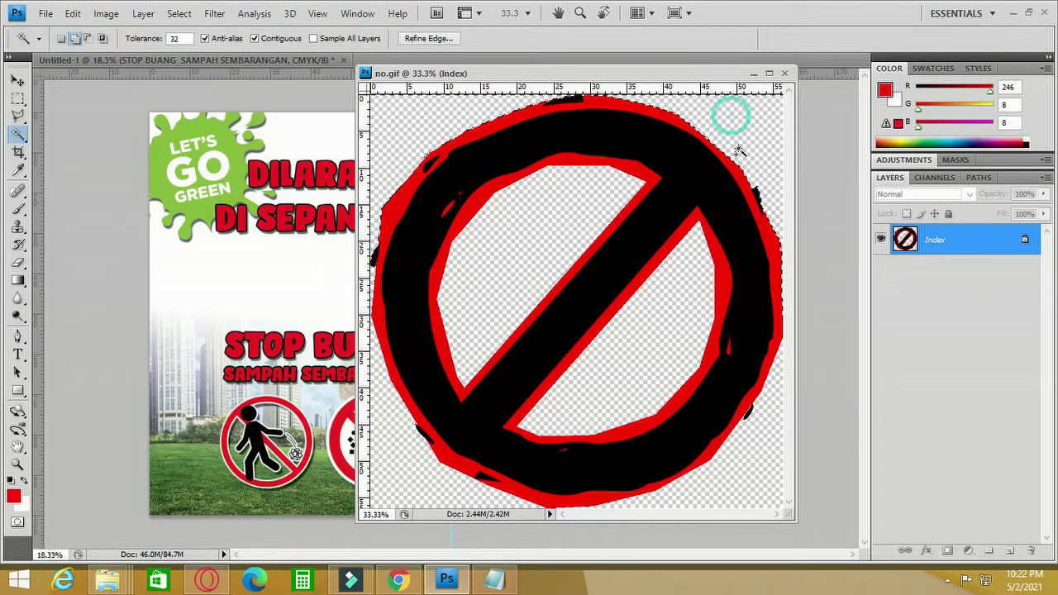
left_click(745, 481)
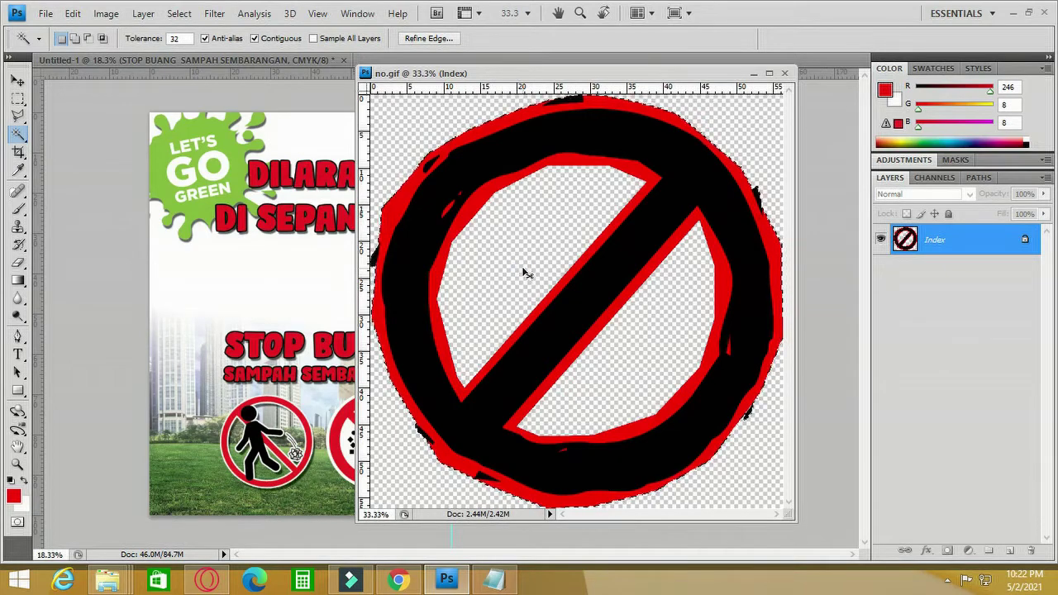
left_click(753, 73)
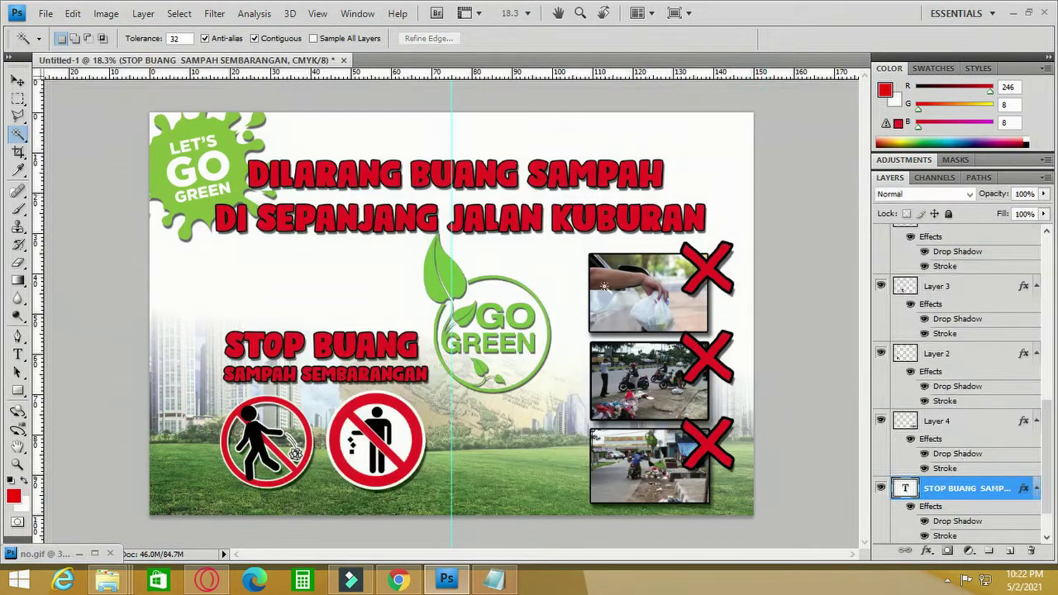
key("ctrl+v")
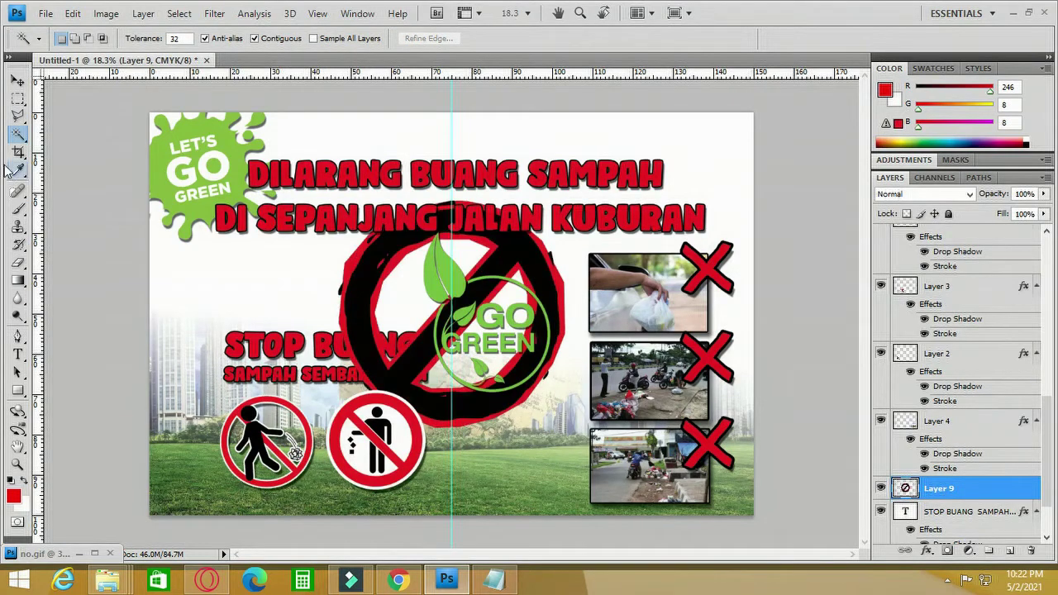
- Fade the pasted prohibition symbol to 22% fill, scale it to 139.3% and centre it behind the heading on the vertical guide
left_click(20, 80)
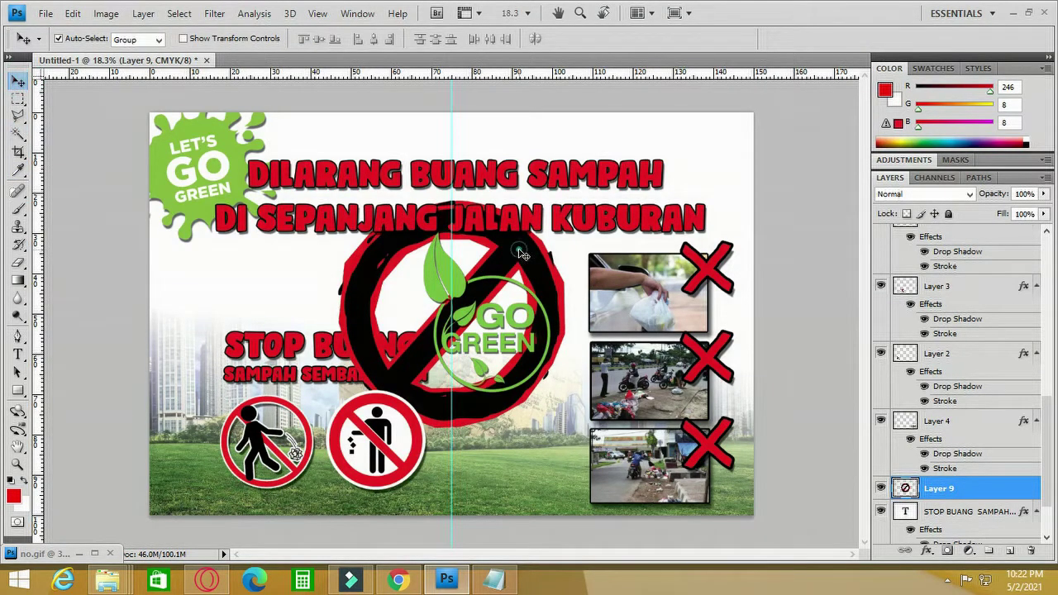
left_click_drag(522, 253, 707, 150)
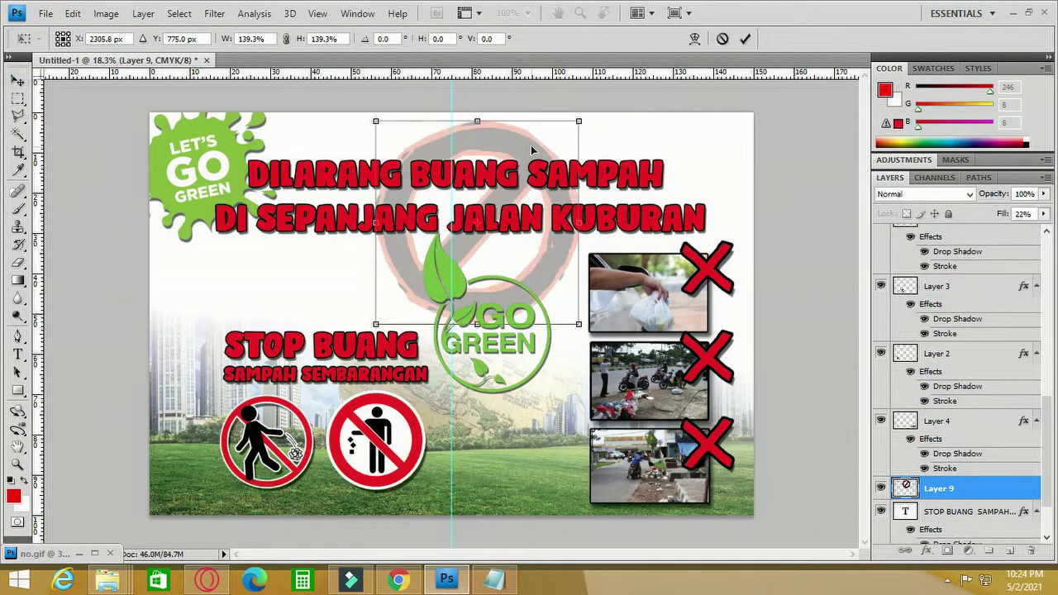
left_click_drag(532, 149, 502, 153)
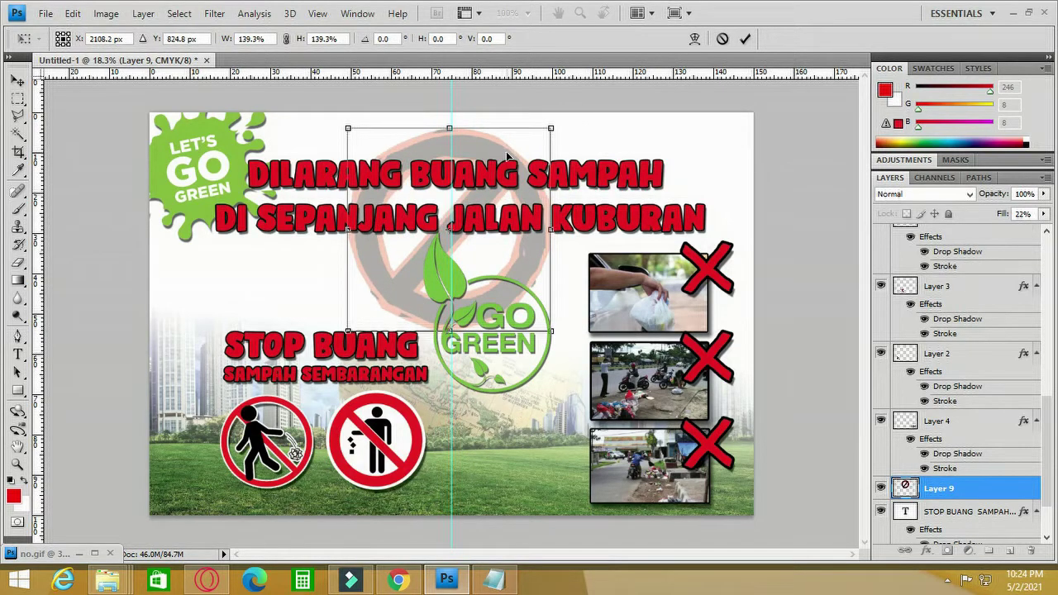
key("Return")
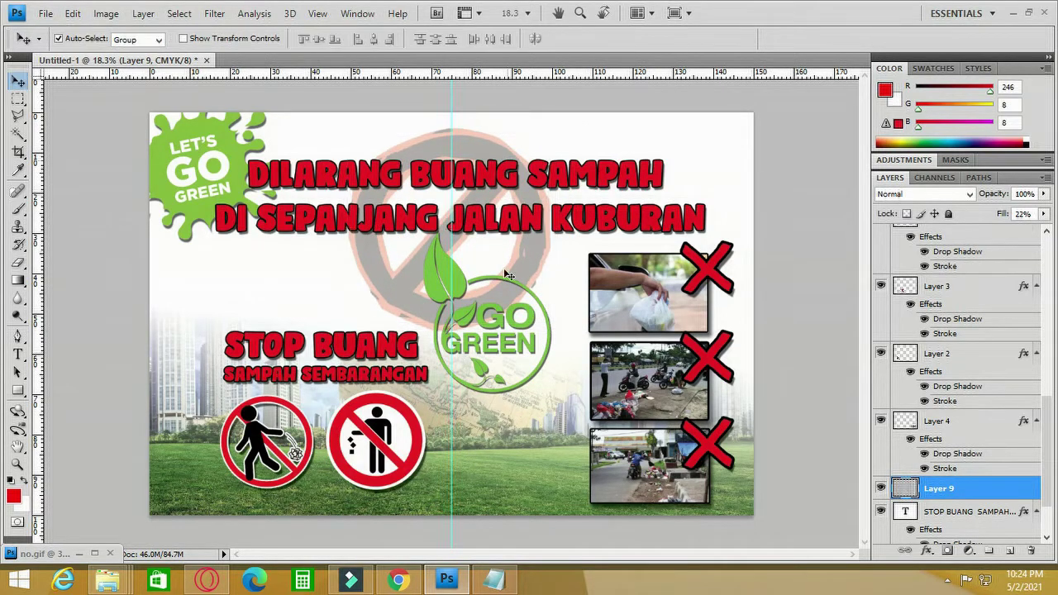
- Scale the leaf GO GREEN logo to 81.8% and place it between the round prohibition symbols and the littering photos
left_click_drag(535, 322, 560, 383)
key("ctrl+t")
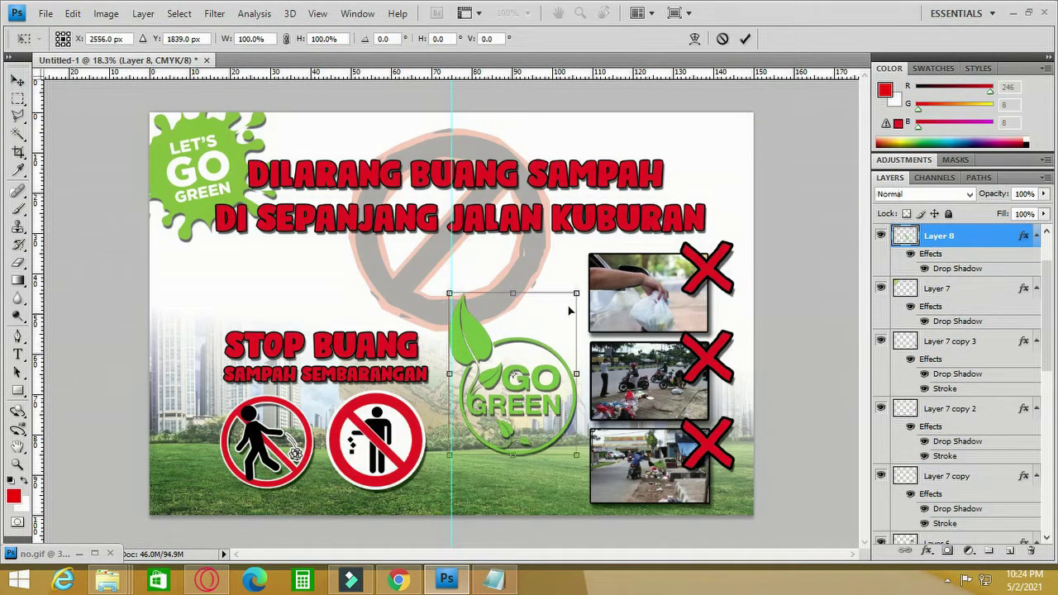
left_click_drag(575, 293, 552, 322)
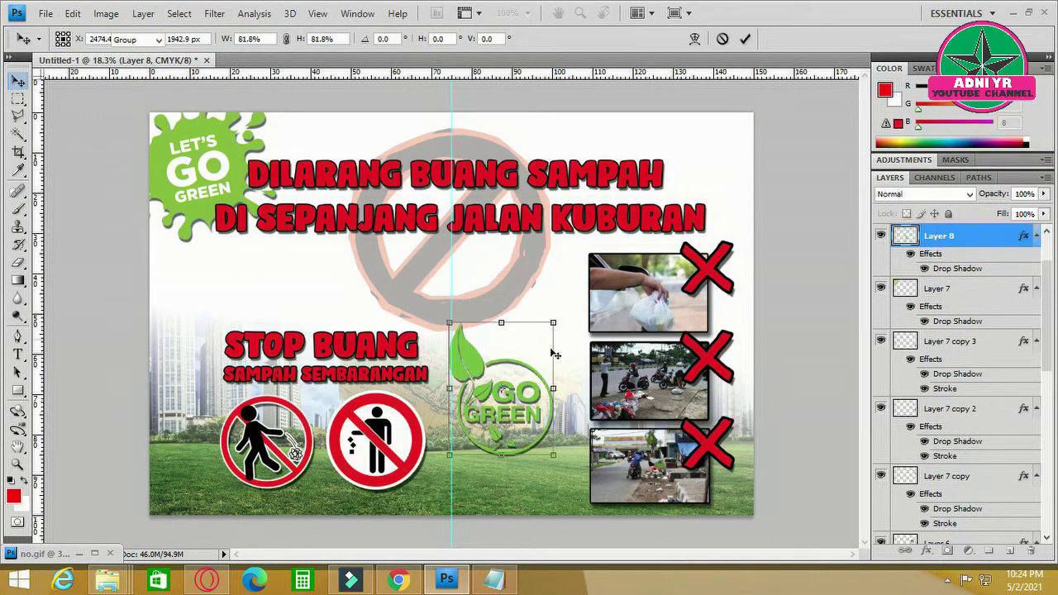
key("Return")
left_click_drag(545, 397, 556, 393)
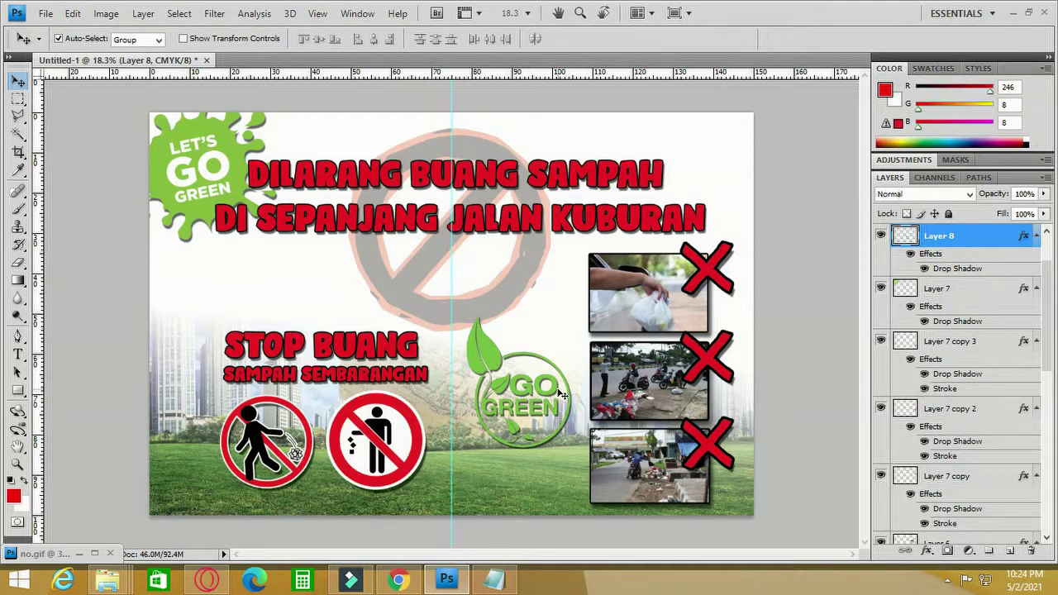
- Shift the heading slightly down and the faded prohibition symbol slightly up, and remove the vertical centre guide
key("ctrl+z")
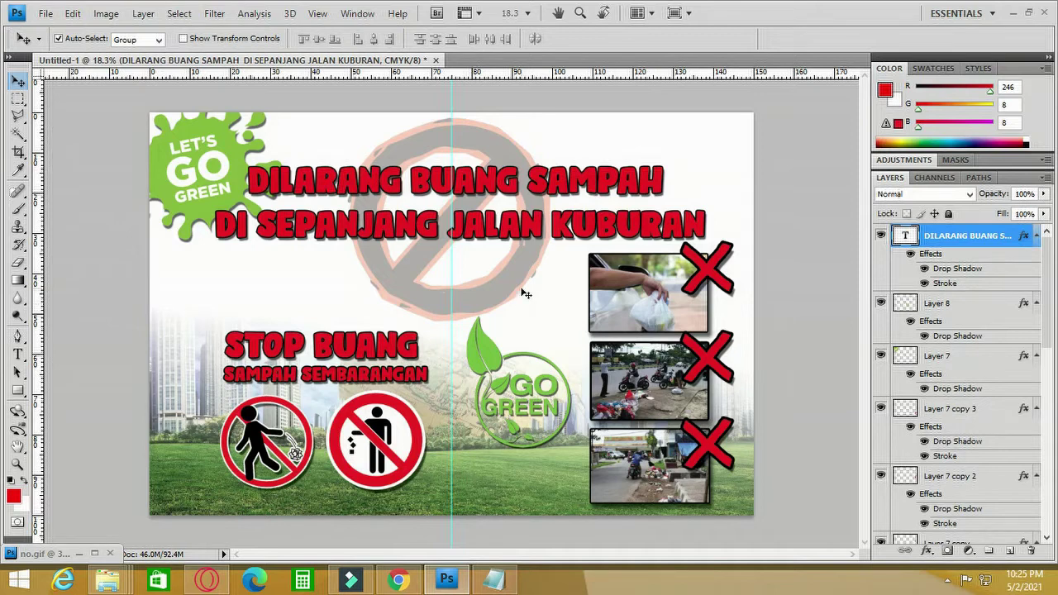
left_click_drag(447, 93, 37, 96)
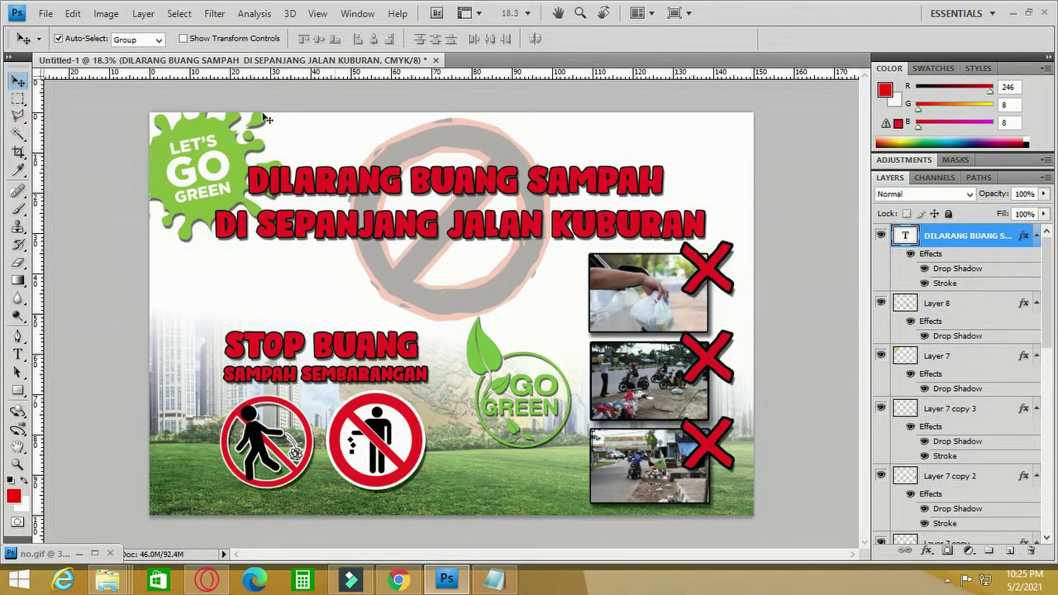
- Start saving the sign under a new name and choose the SETTINGAN SPANDUK folder inside FILE BACKUP as its location
left_click(45, 13)
left_click(103, 222)
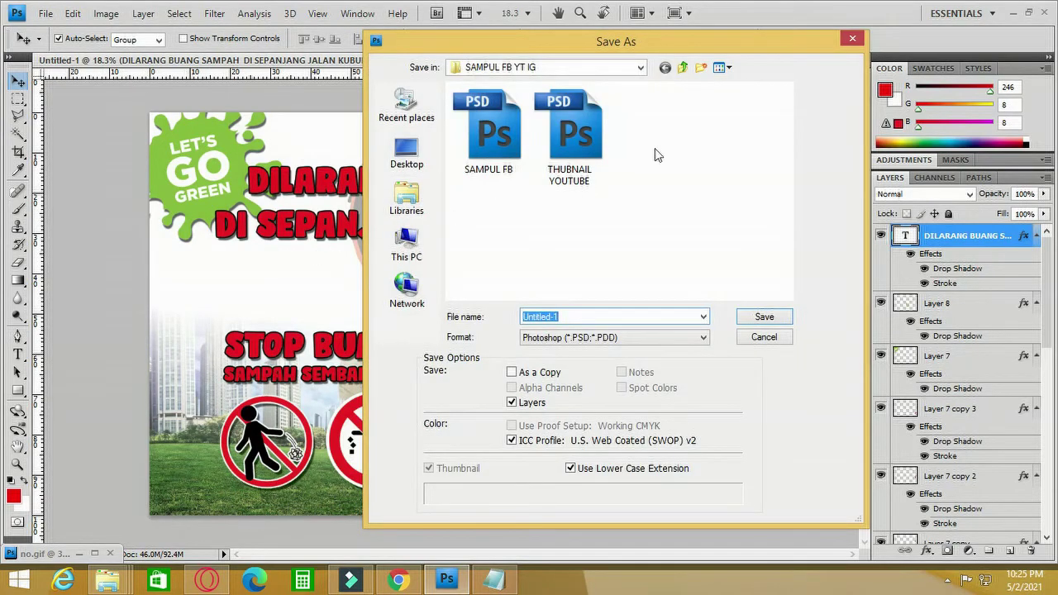
left_click(682, 67)
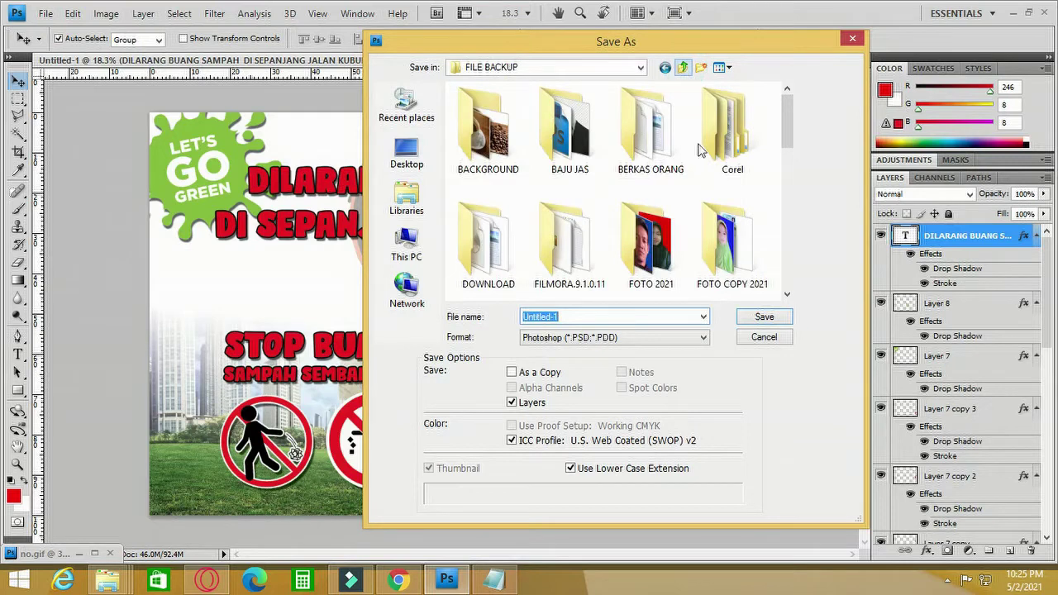
left_click_drag(789, 130, 810, 259)
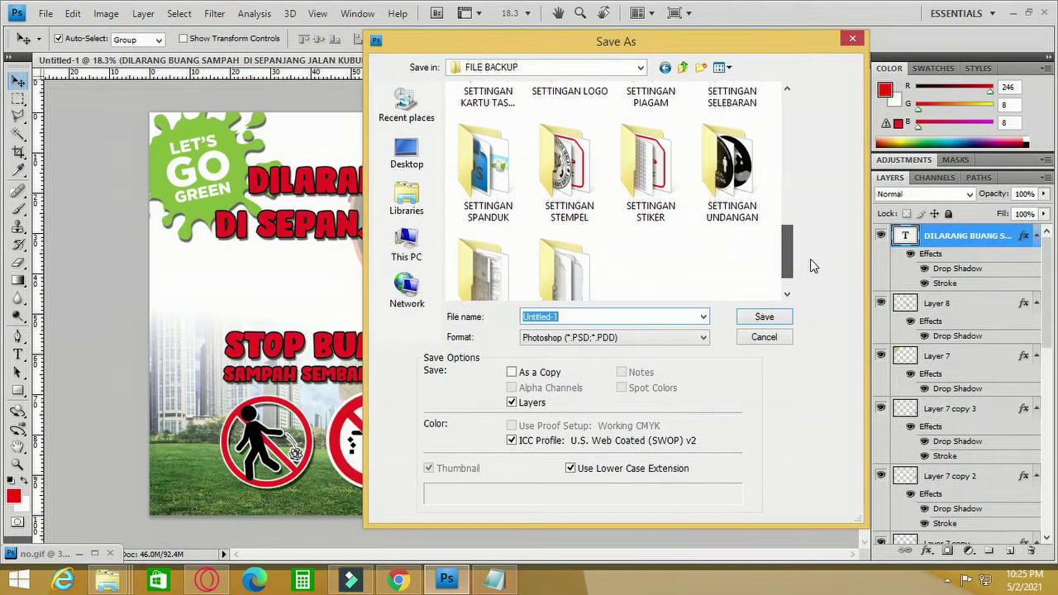
double_click(494, 169)
- Name the file DILARANG BUANG SAMPAH and save it in Photoshop PSD format with maximize compatibility on
left_click(593, 317)
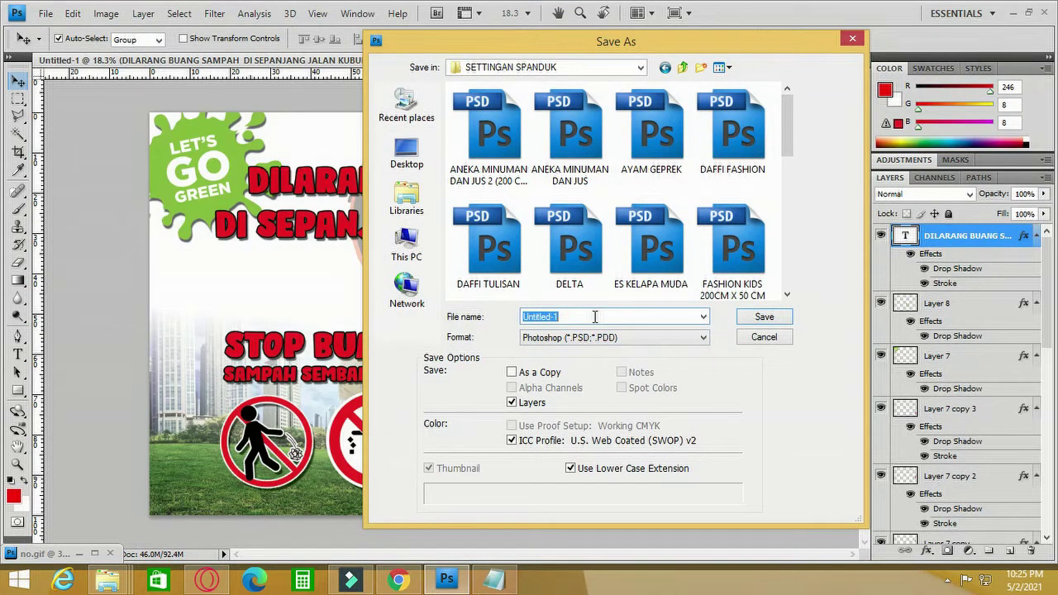
type("di")
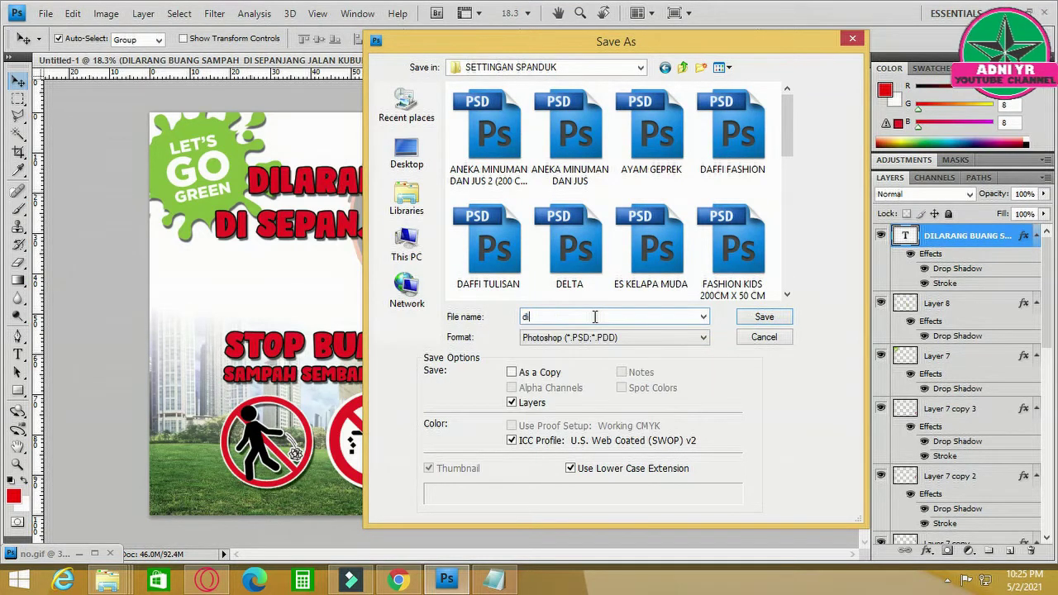
key("BackSpace")
key("BackSpace")
type("DILAAN")
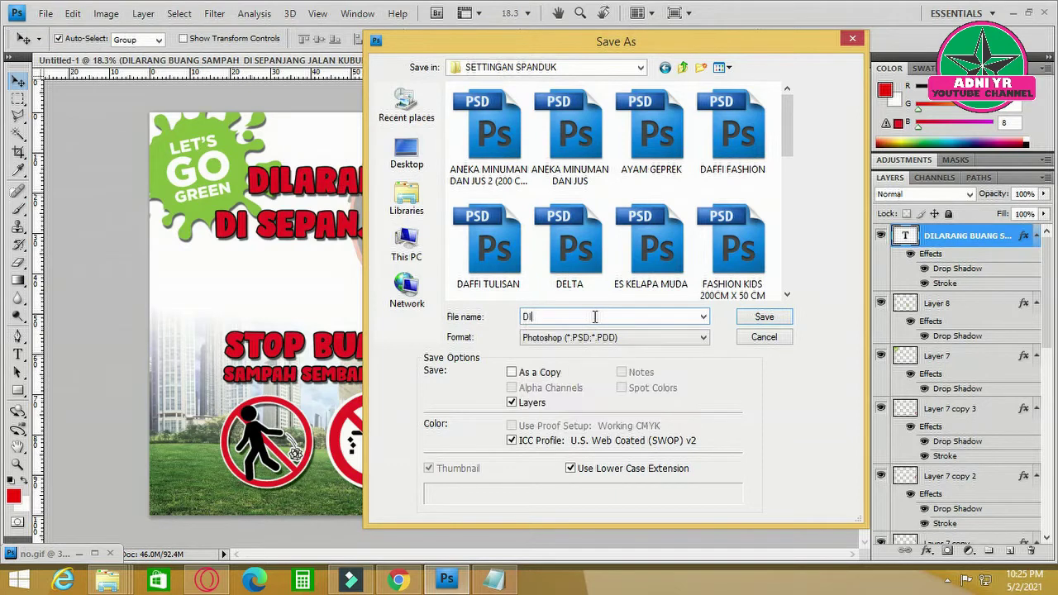
key("BackSpace")
key("BackSpace")
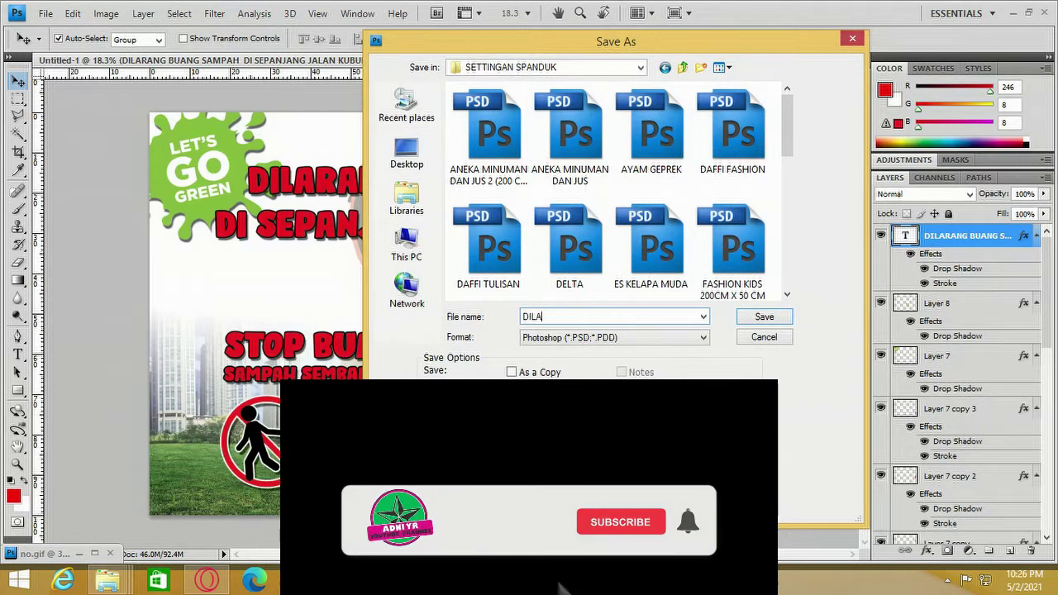
type("RANG")
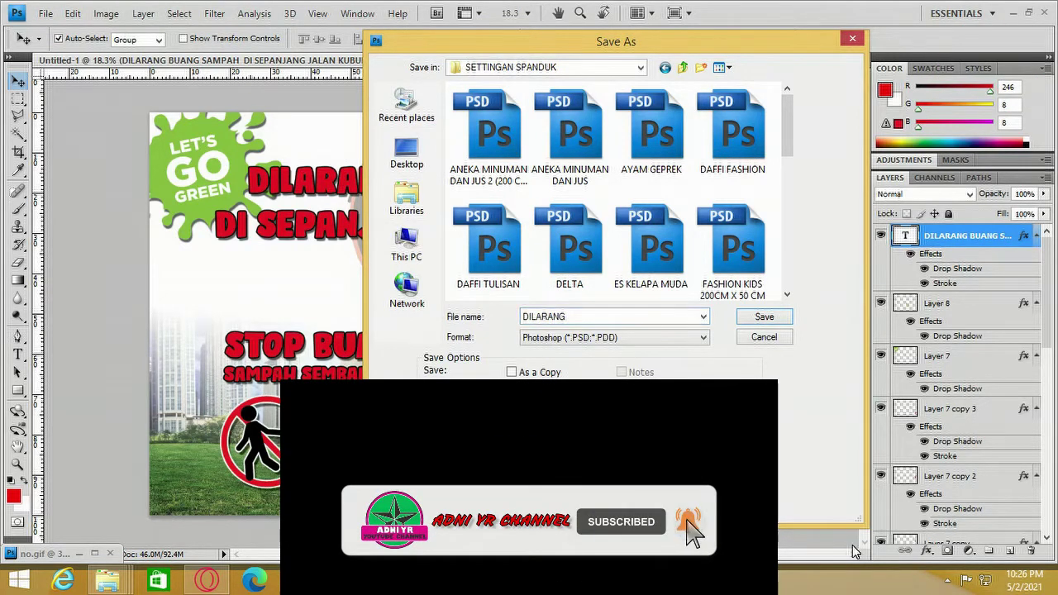
double_click(586, 316)
left_click(586, 316)
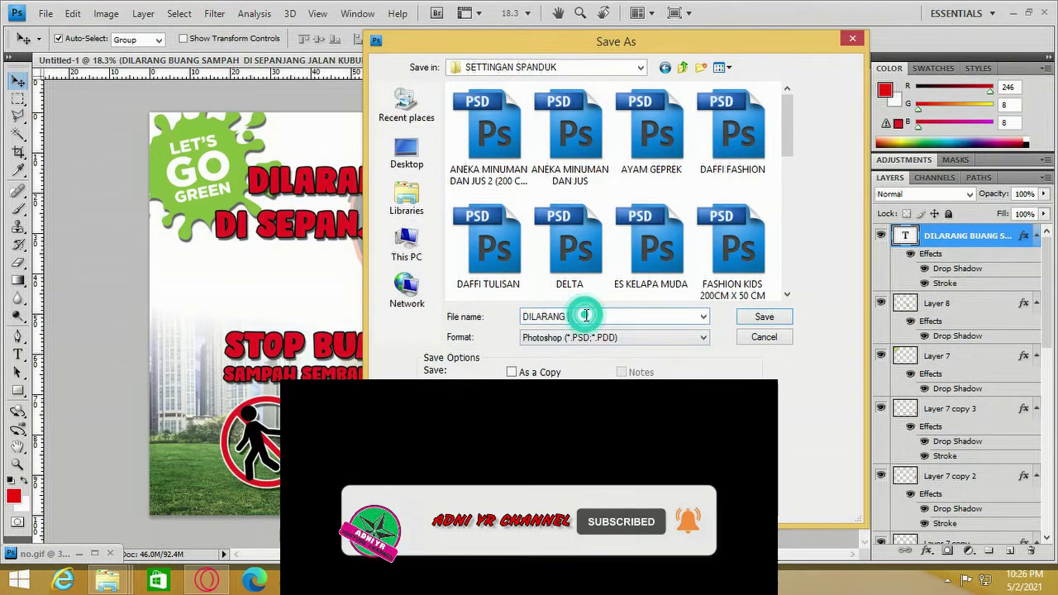
type("BUANG")
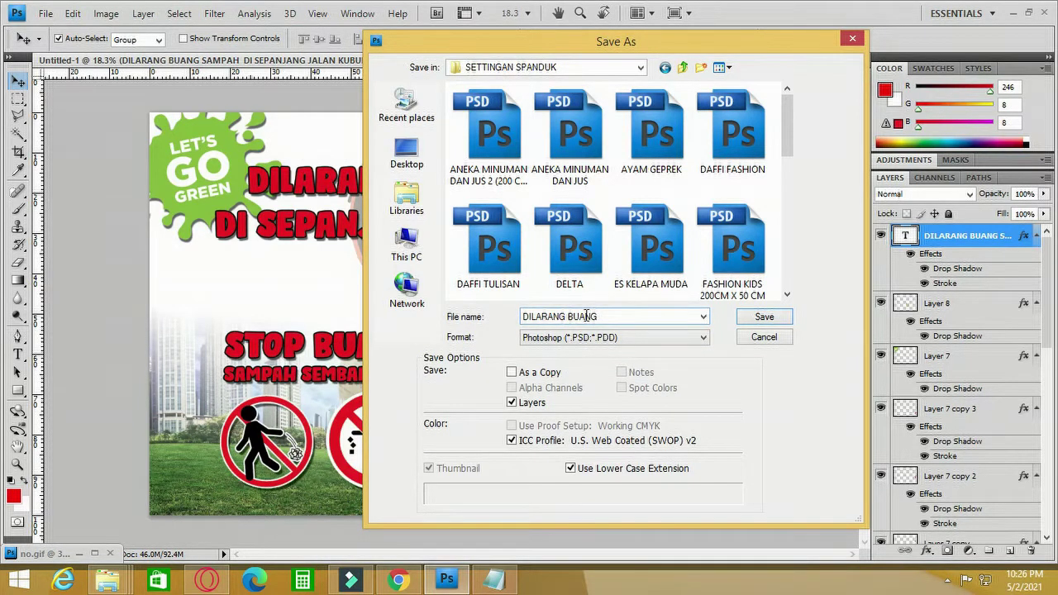
left_click(618, 316)
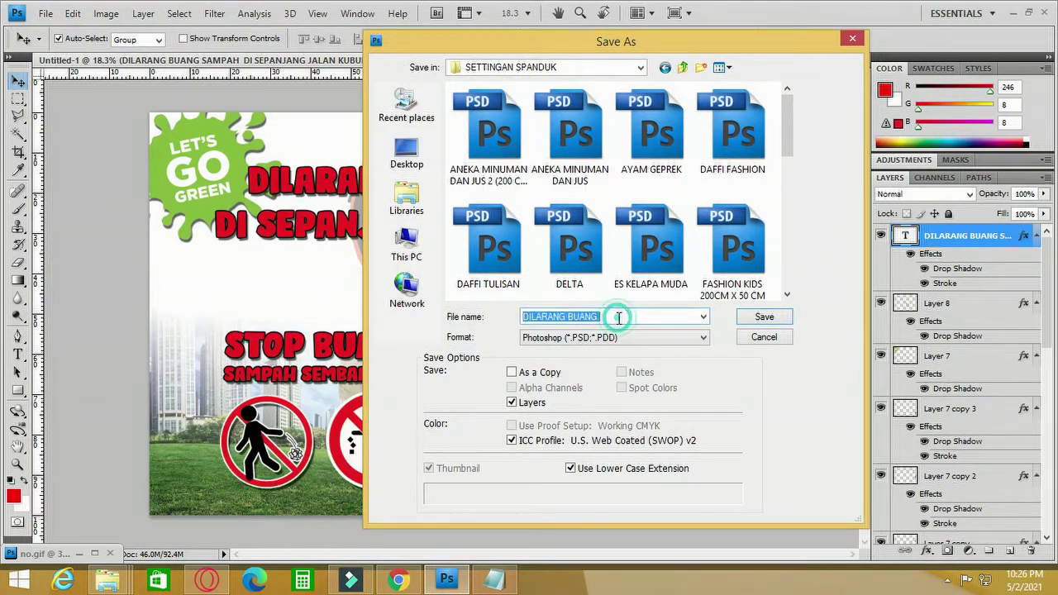
left_click(619, 317)
type("SAMPAH")
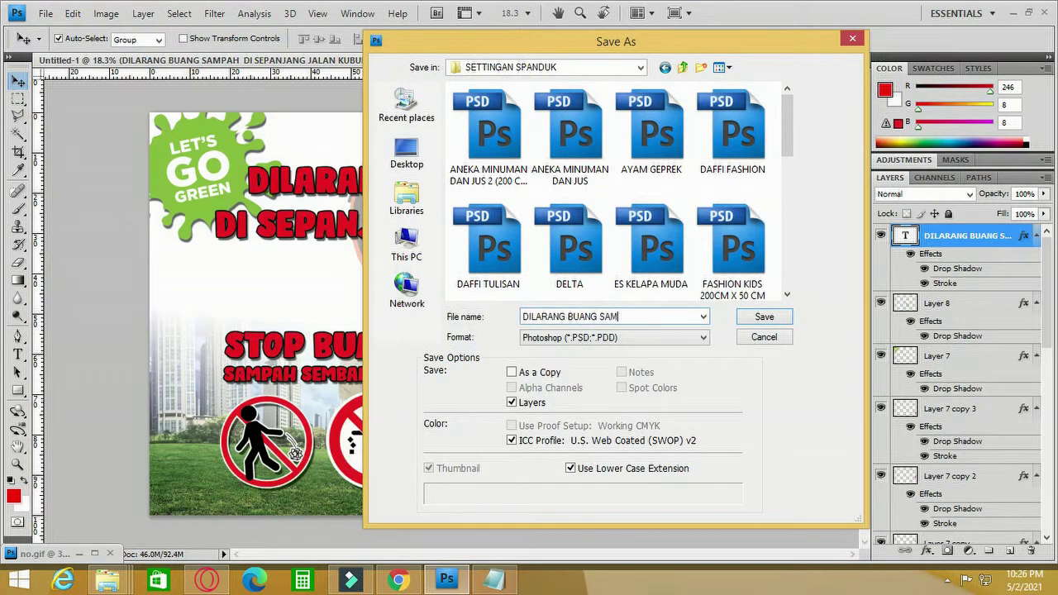
left_click(757, 319)
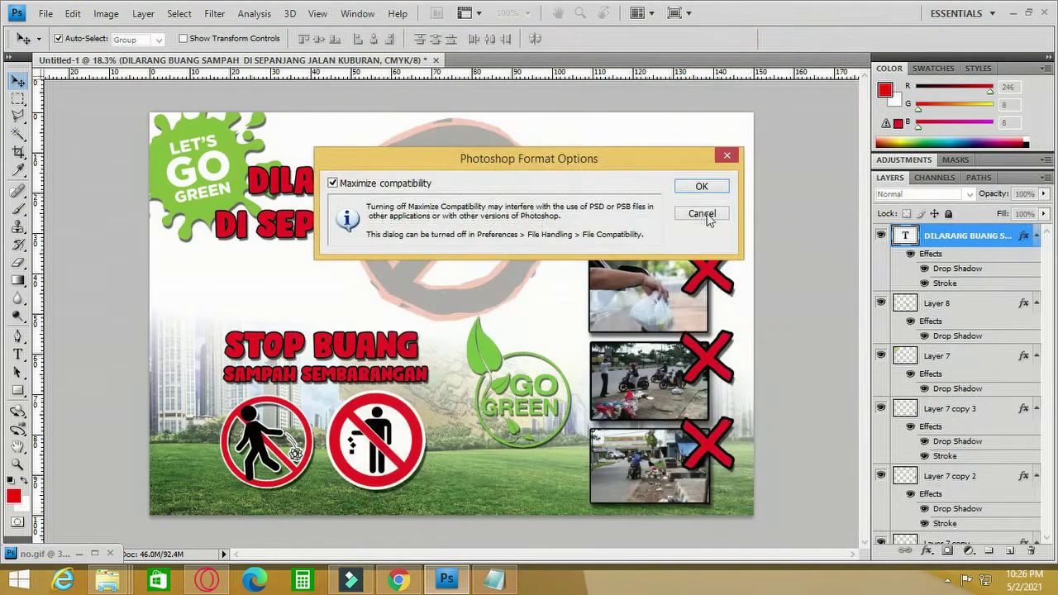
left_click(701, 187)
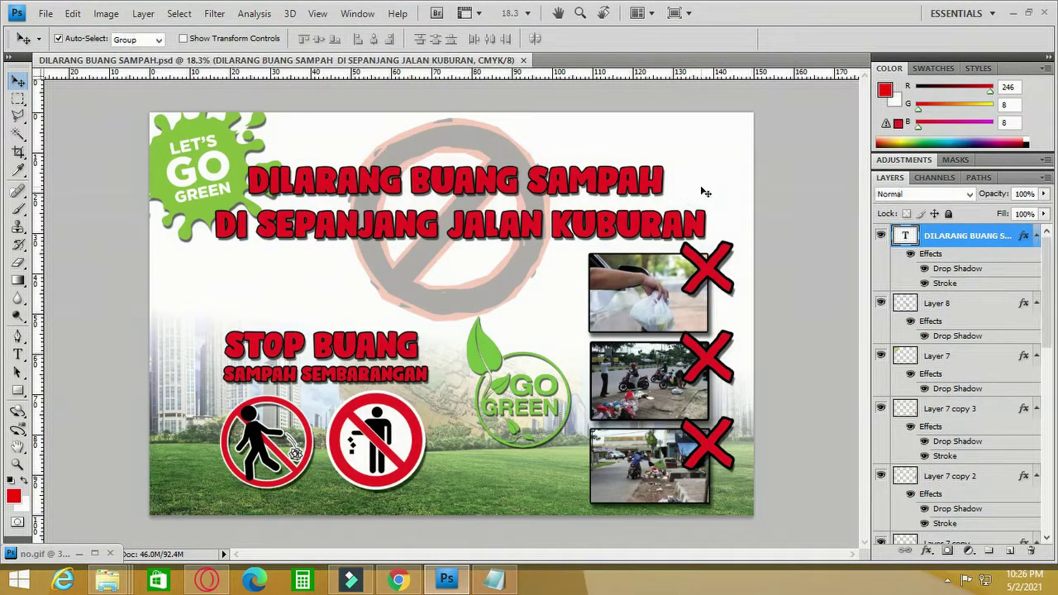